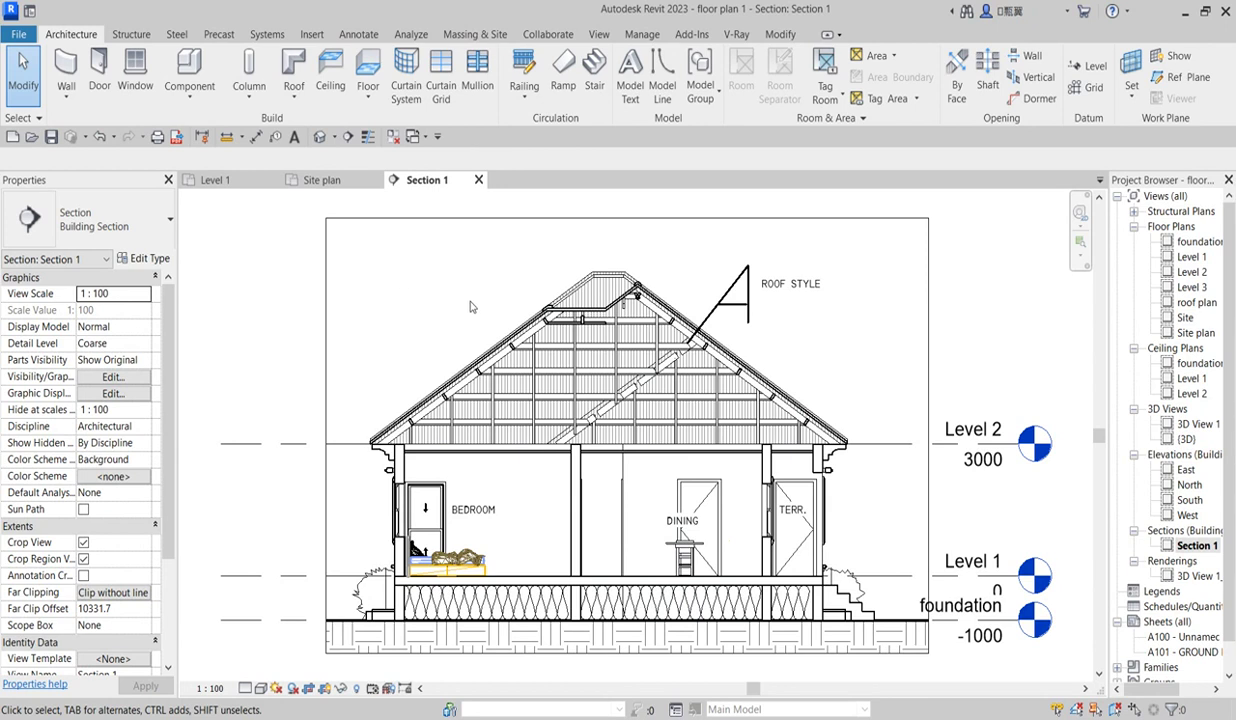
Zoom around Section 1 and browse the View tab's plan view options
scroll(620, 560, up, 2)
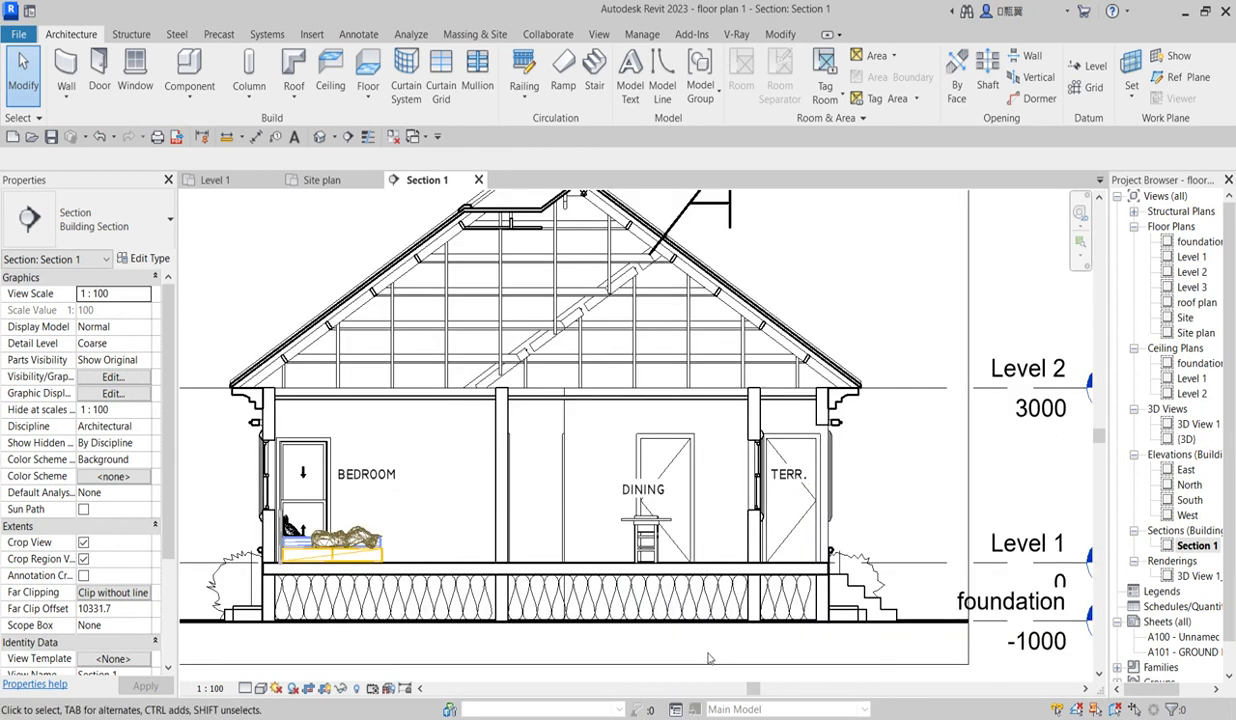
scroll(620, 635, down, 3)
scroll(620, 635, up, 2)
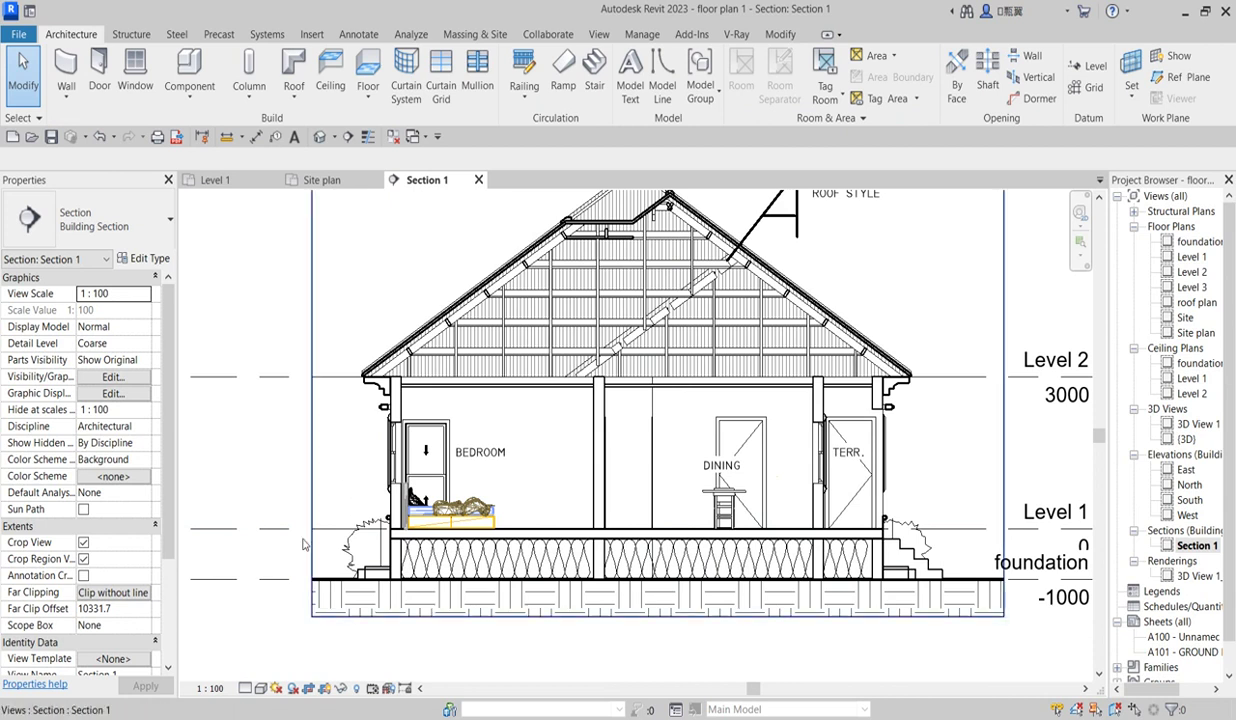
scroll(590, 600, down, 2)
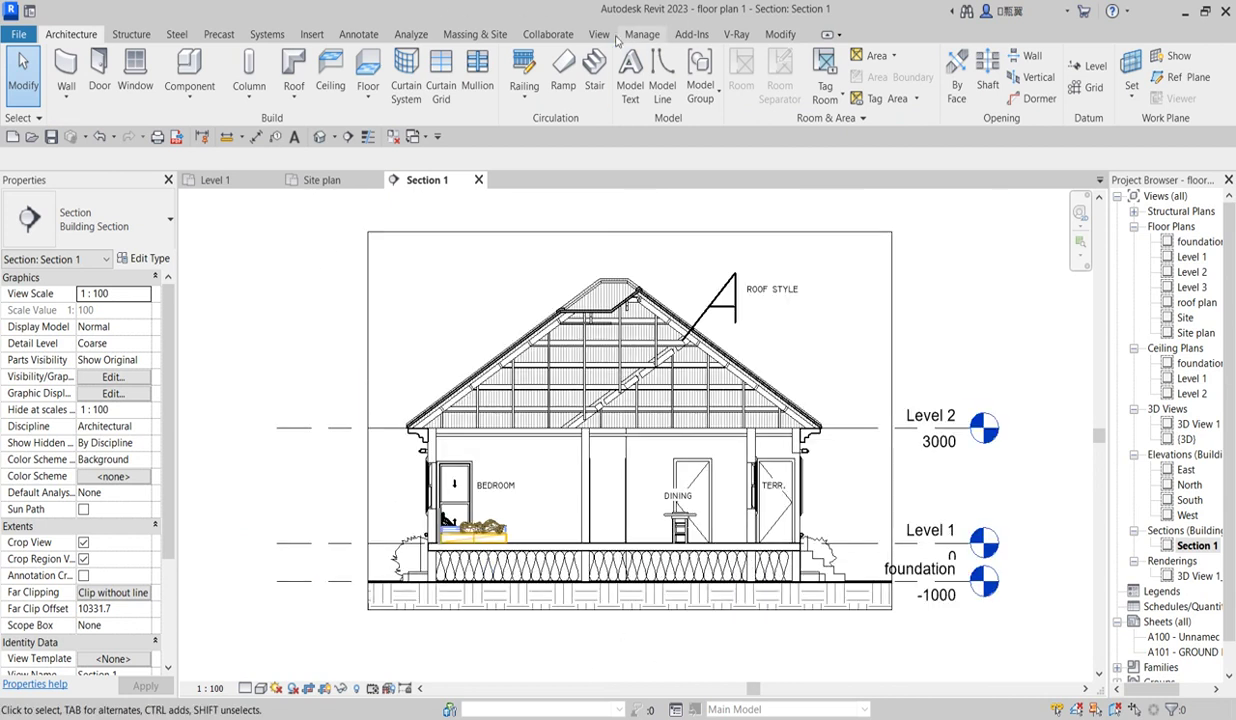
scroll(560, 480, up, 1)
scroll(480, 479, up, 2)
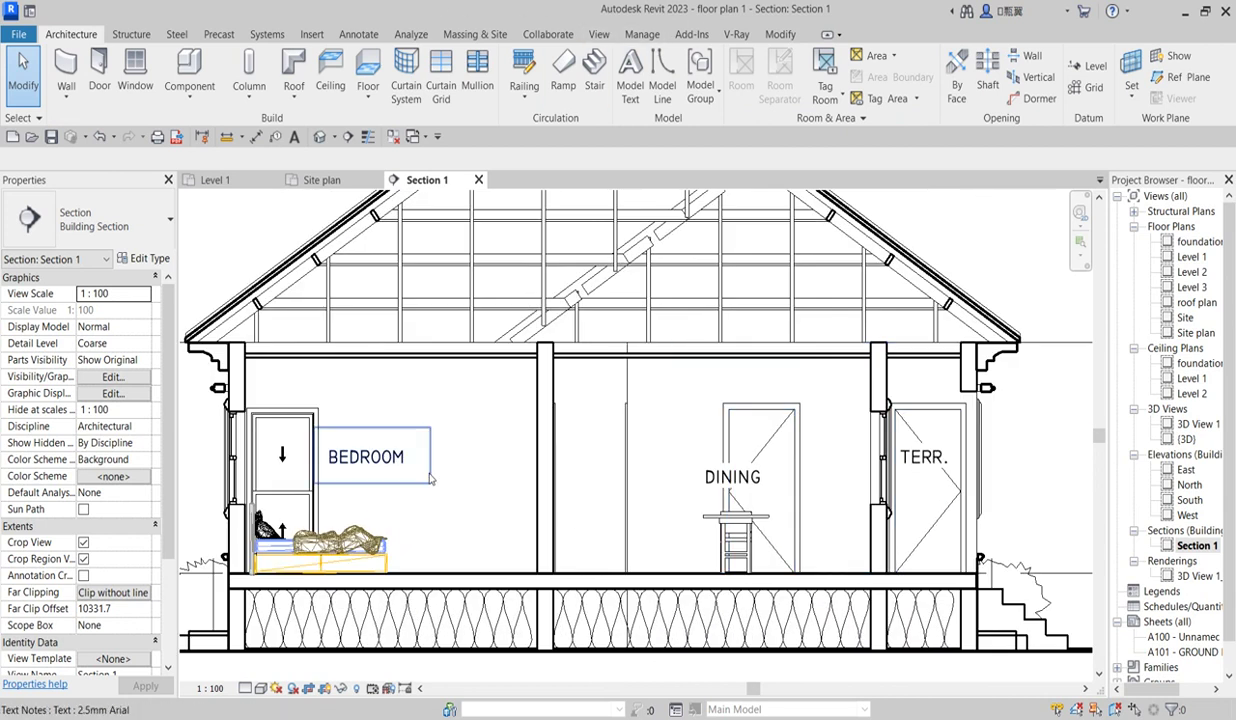
scroll(633, 397, down, 2)
scroll(670, 430, up, 2)
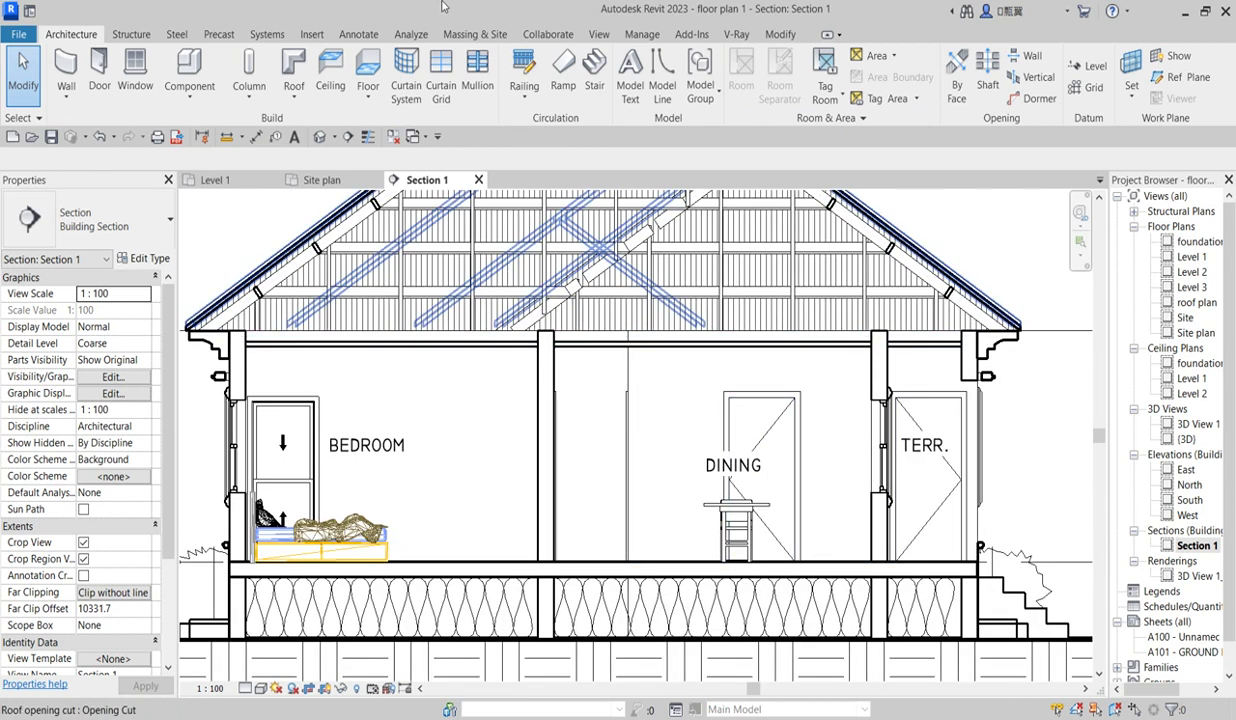
click(598, 35)
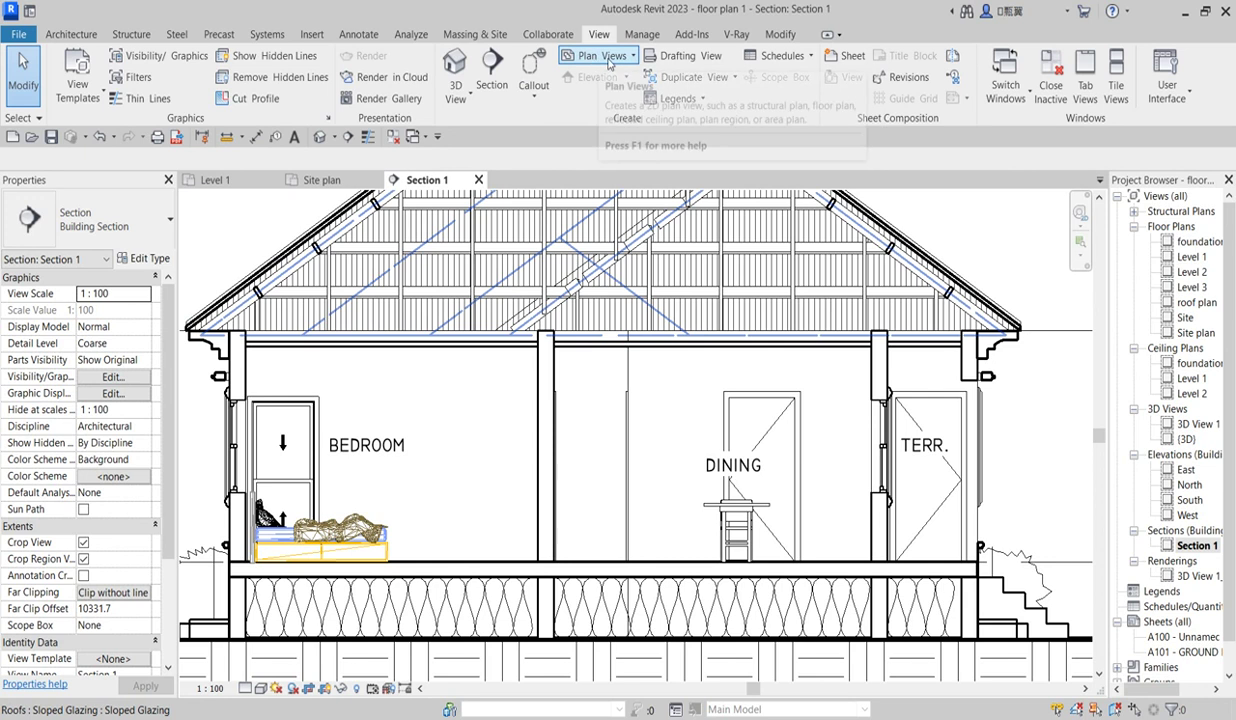
click(607, 60)
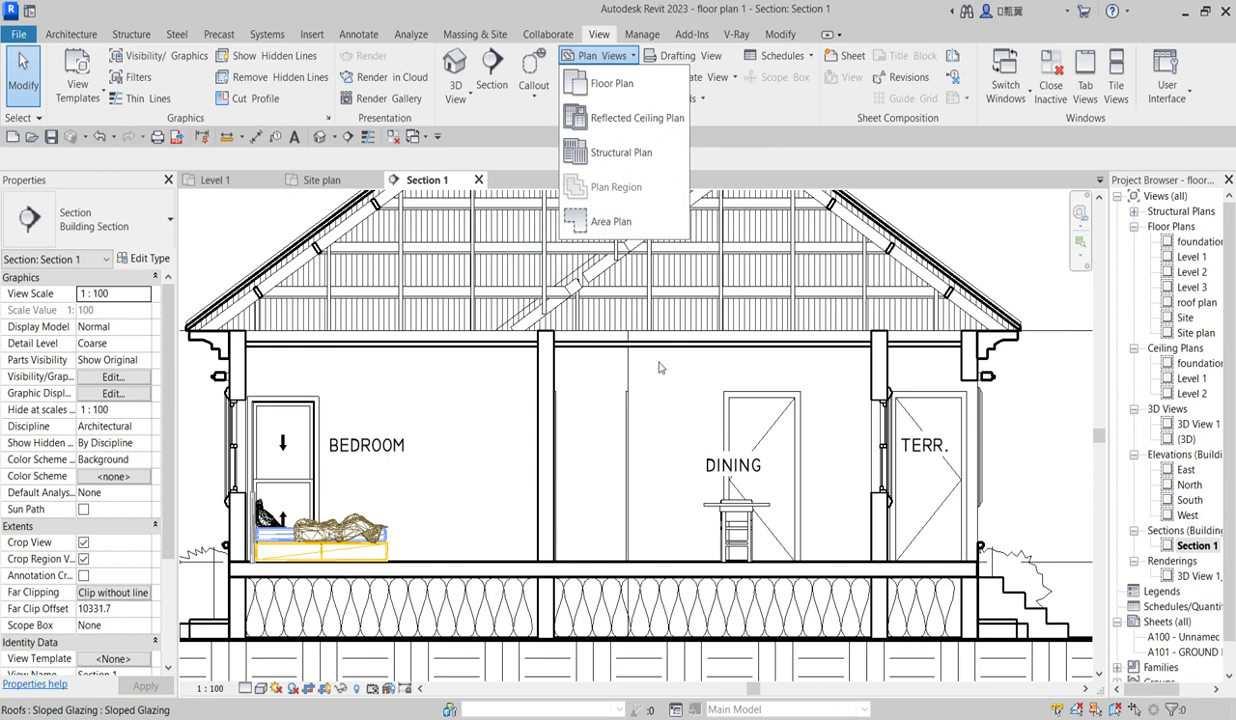
click(601, 428)
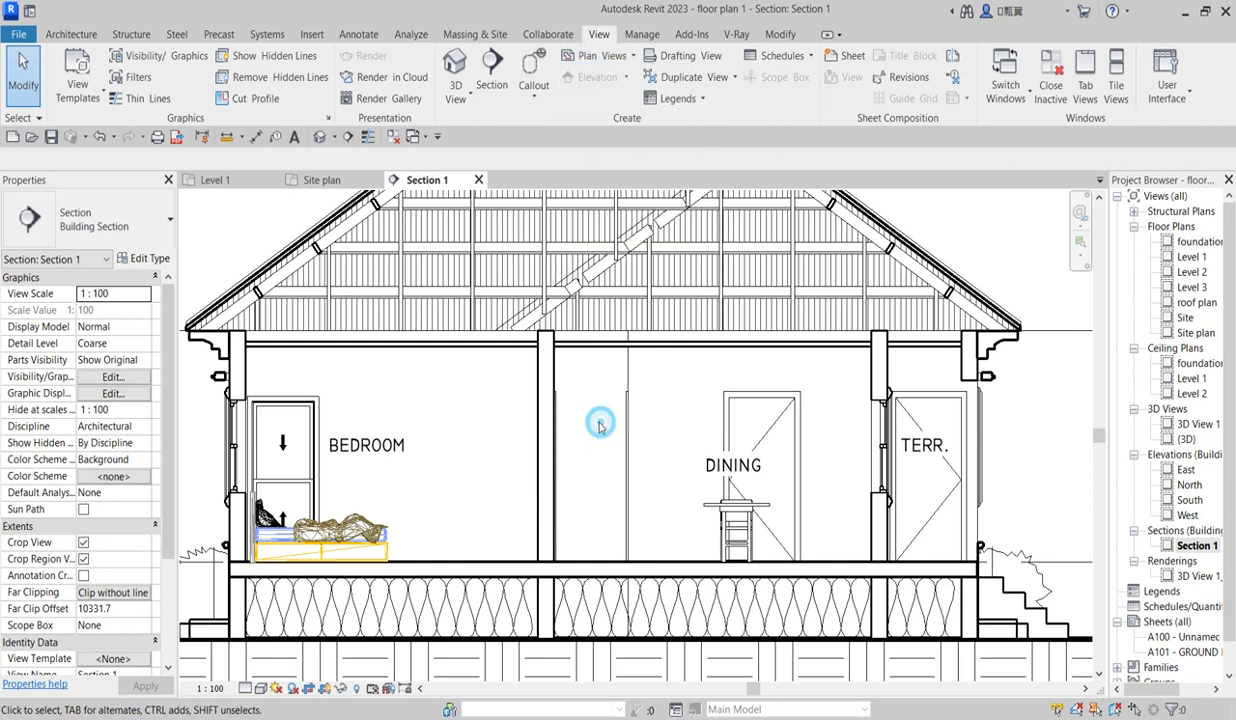
Draw a rectangular callout from left of the wall to below the foundation line
click(537, 100)
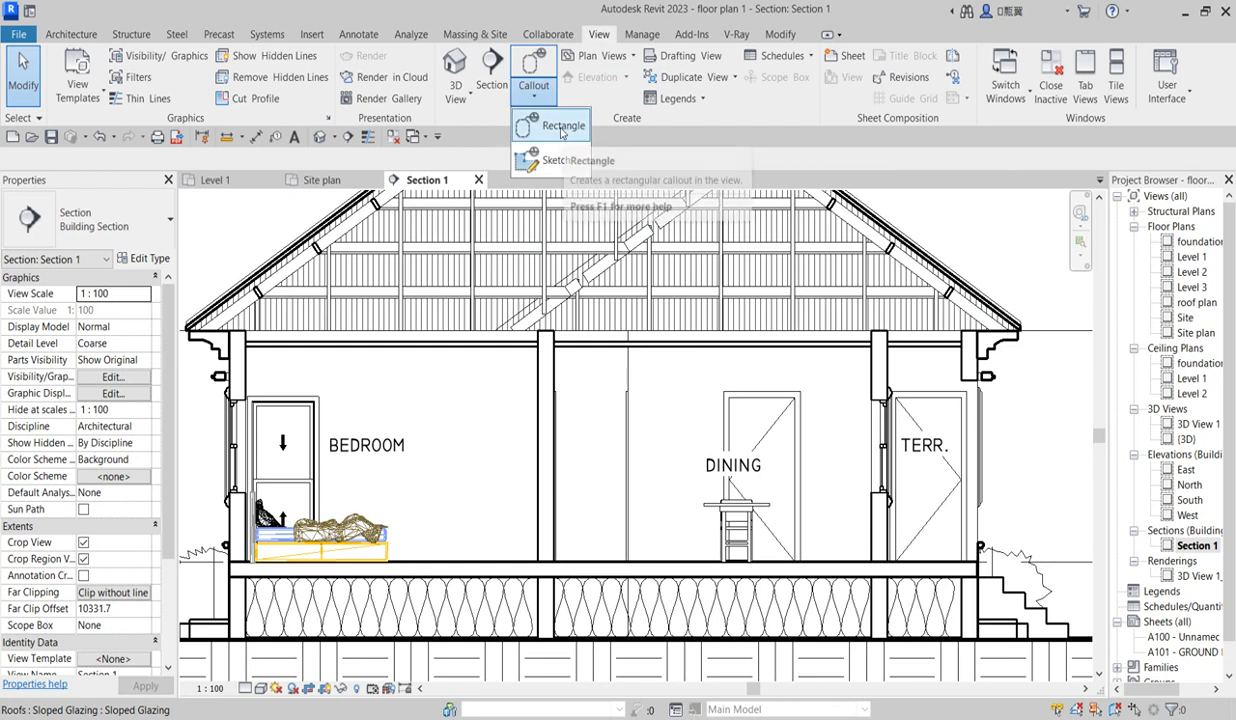
click(562, 128)
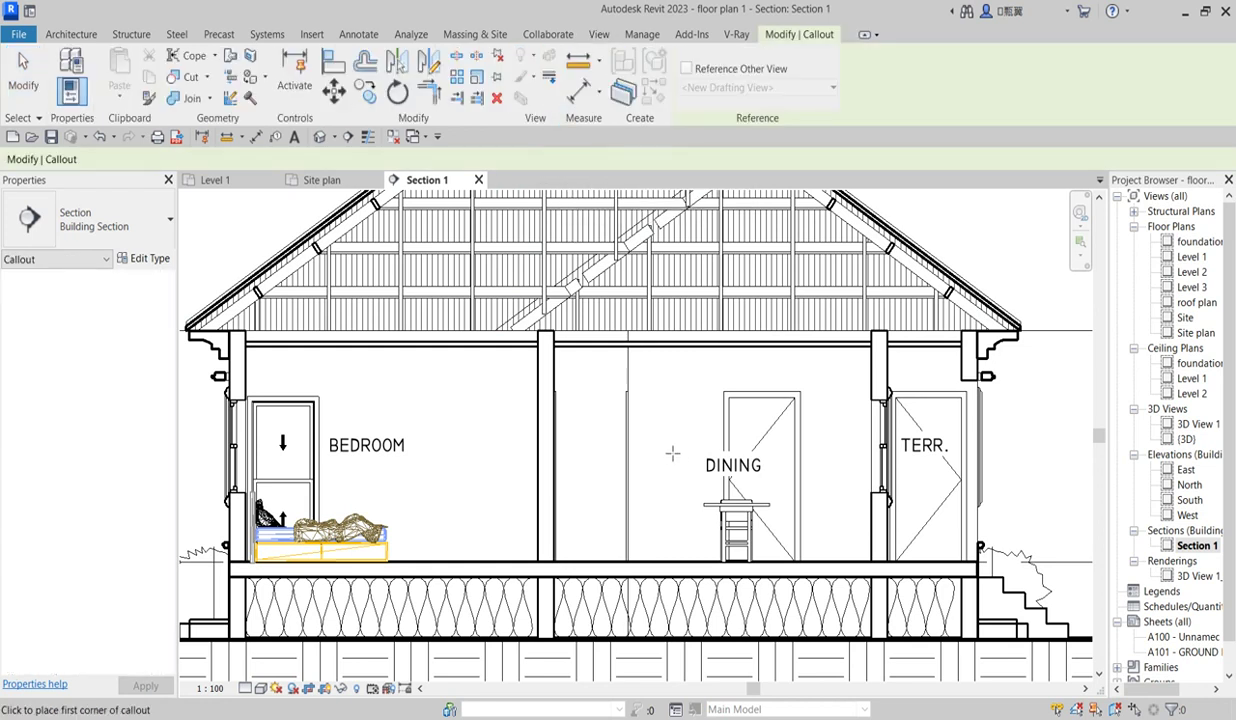
scroll(650, 440, down, 2)
scroll(545, 528, up, 2)
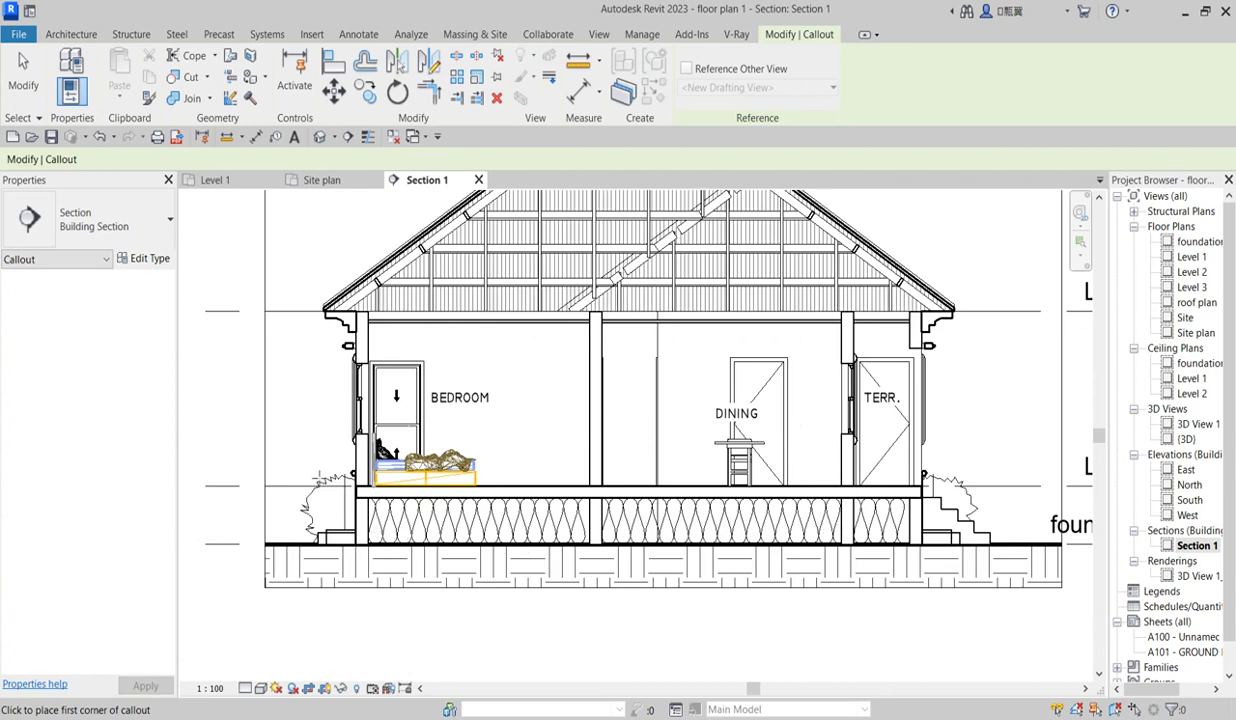
click(292, 474)
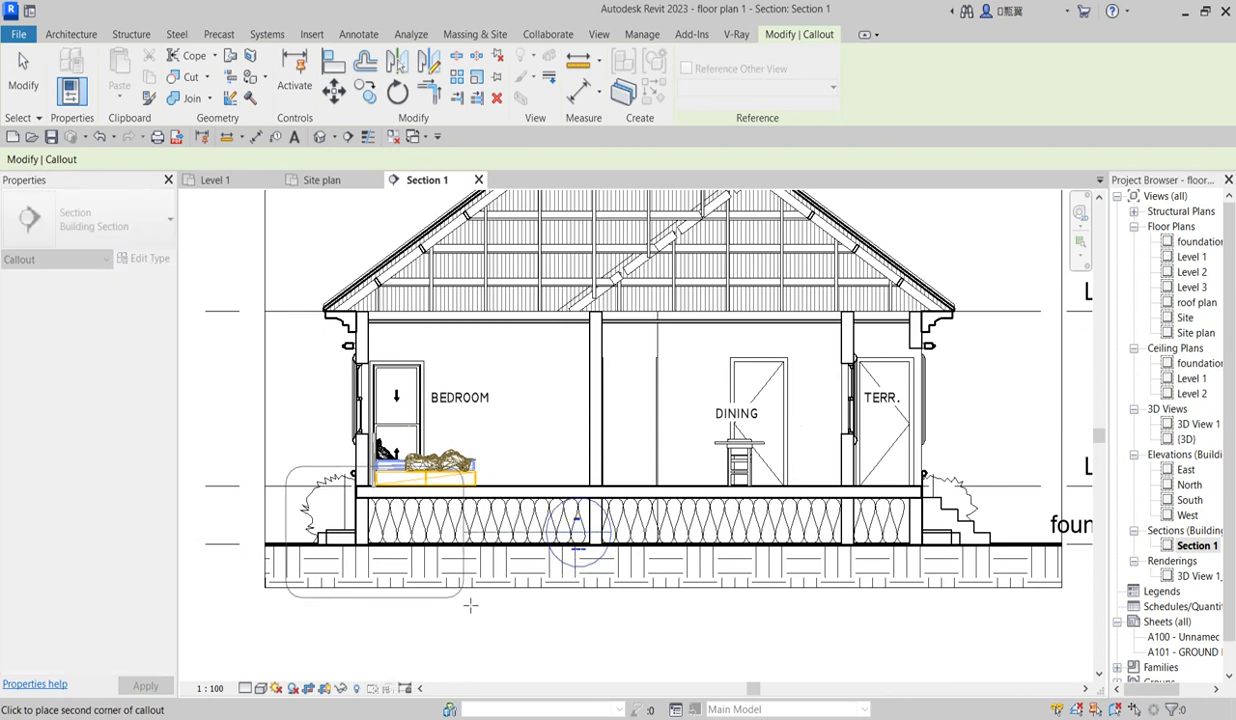
click(465, 594)
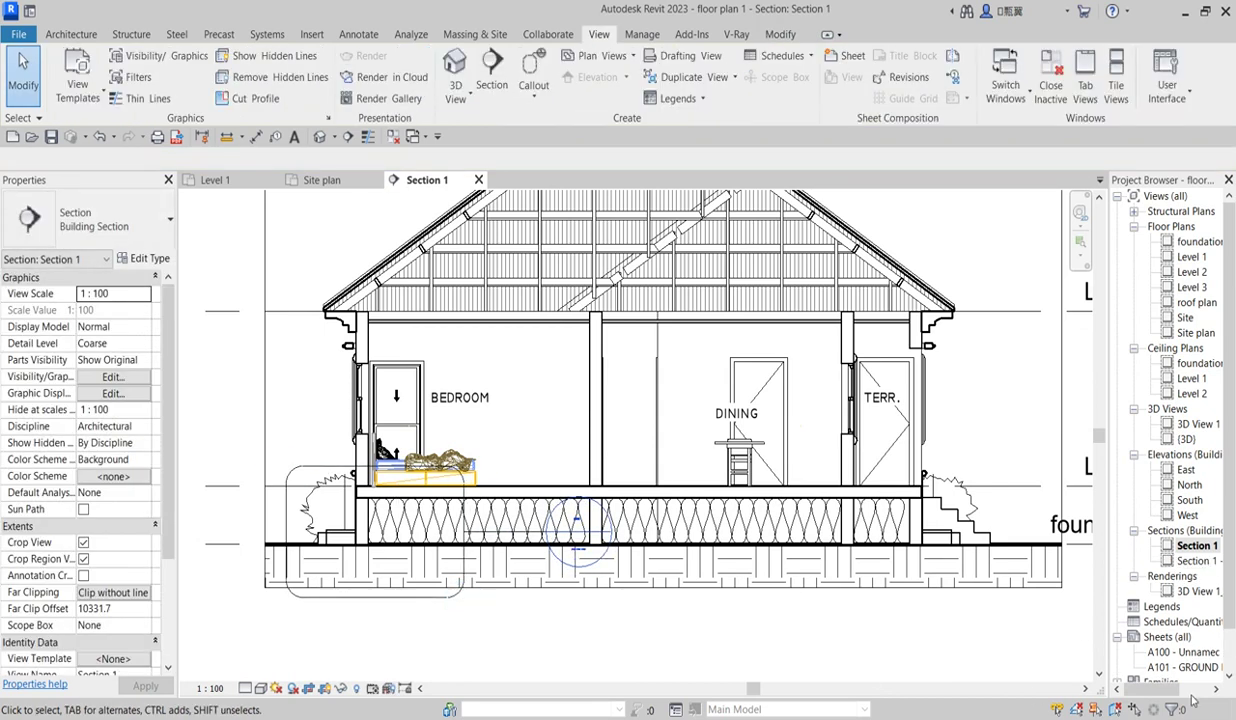
double_click(1215, 561)
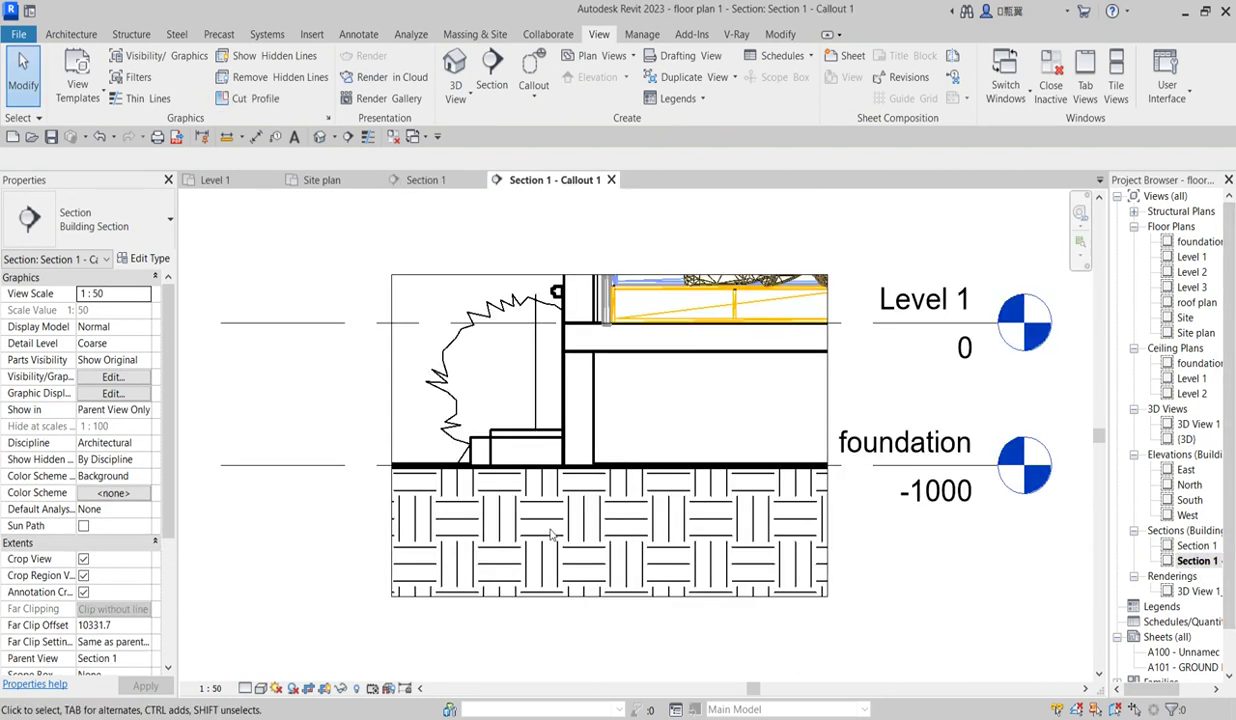
scroll(441, 507, down, 2)
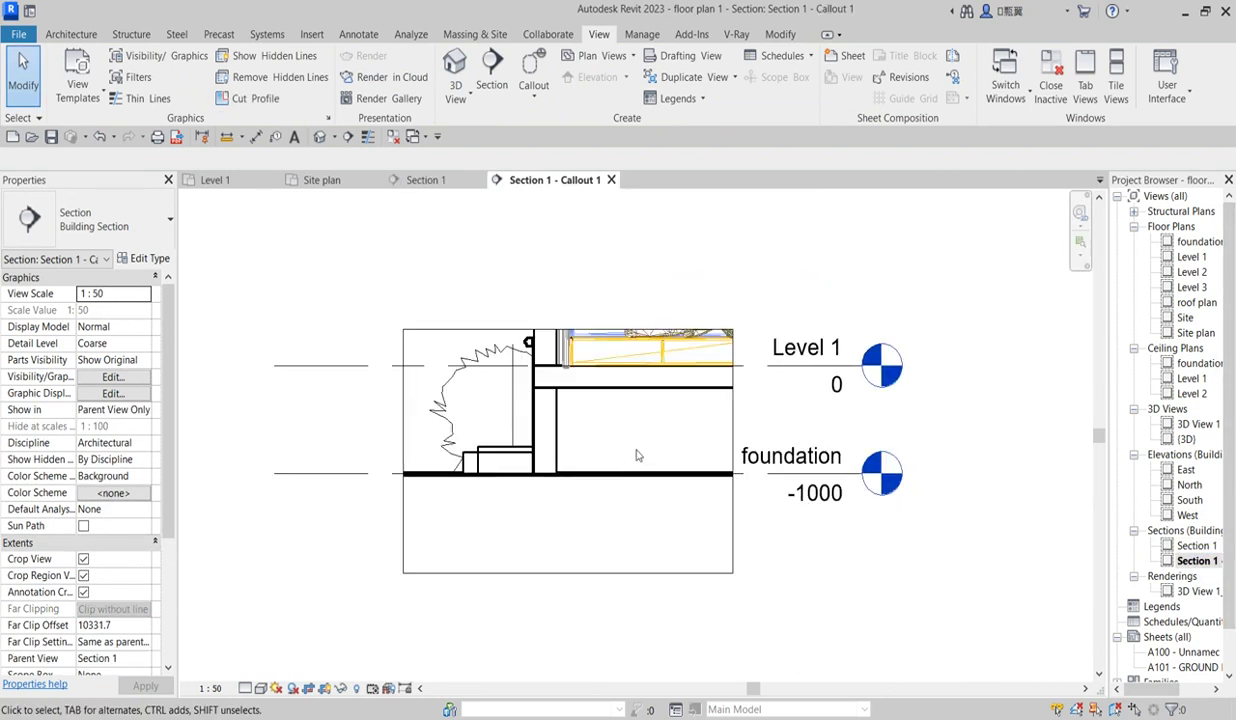
click(733, 438)
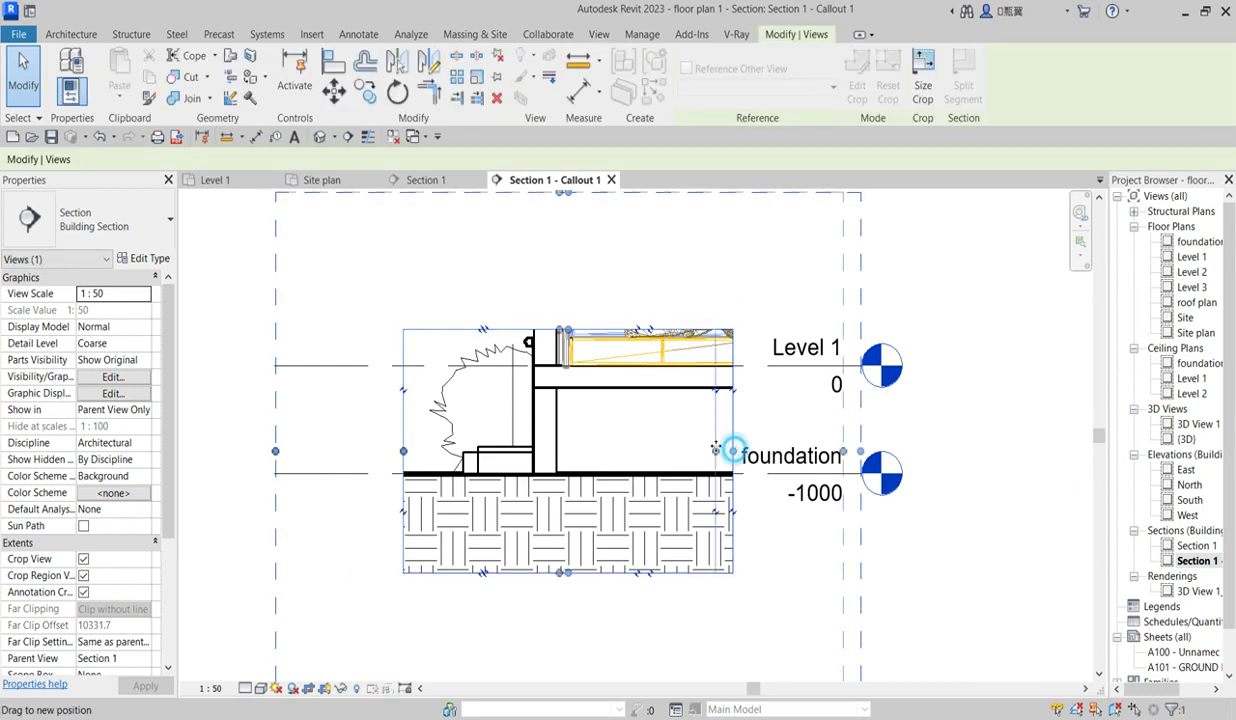
drag(733, 450, 698, 450)
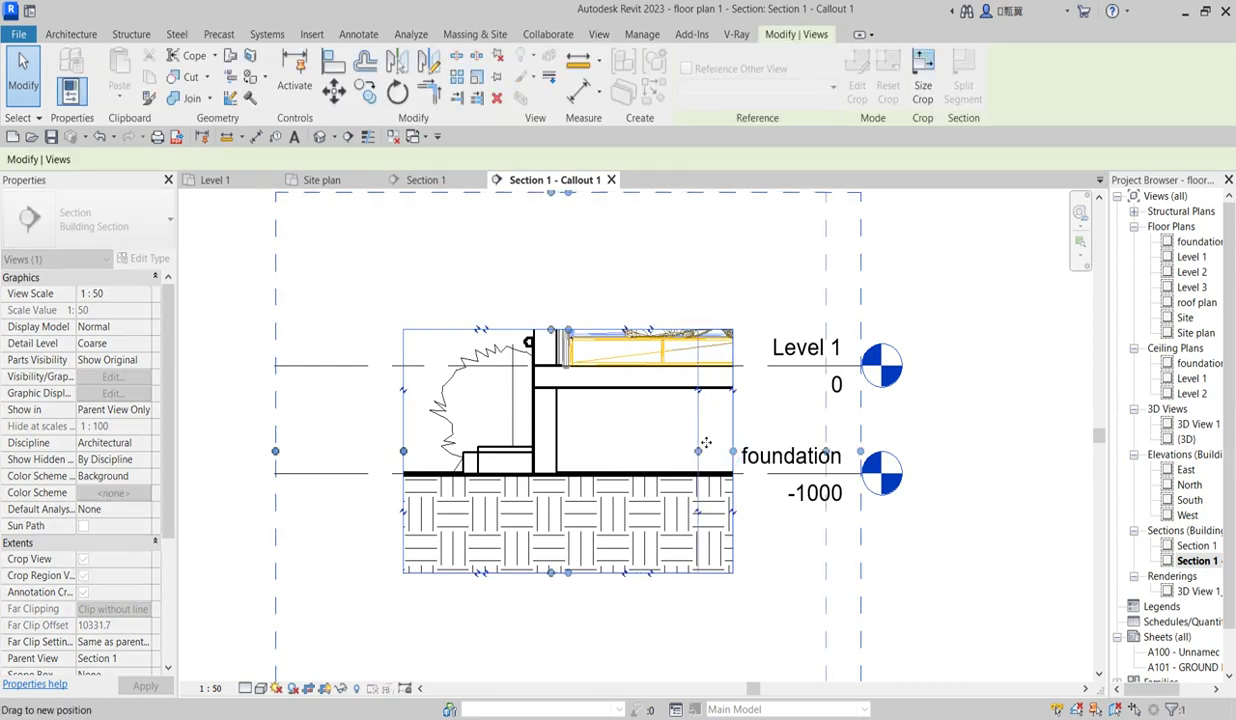
click(652, 348)
right_click(652, 350)
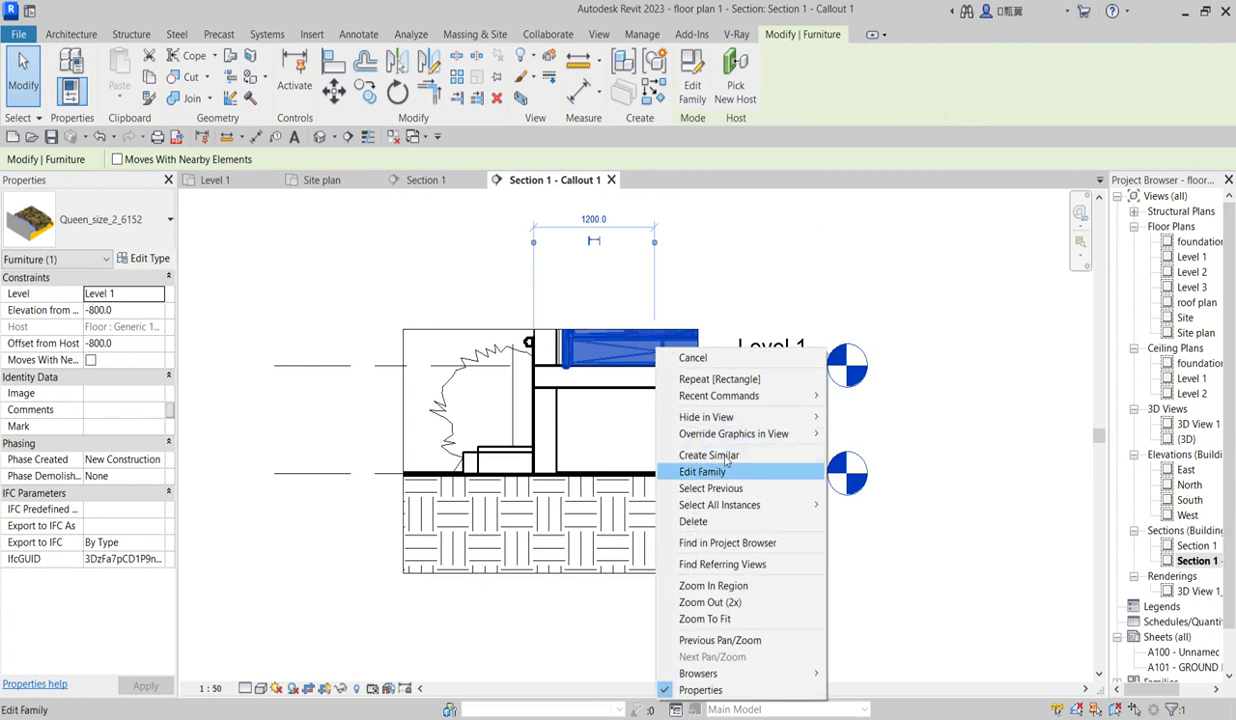
mouse_move(760, 417)
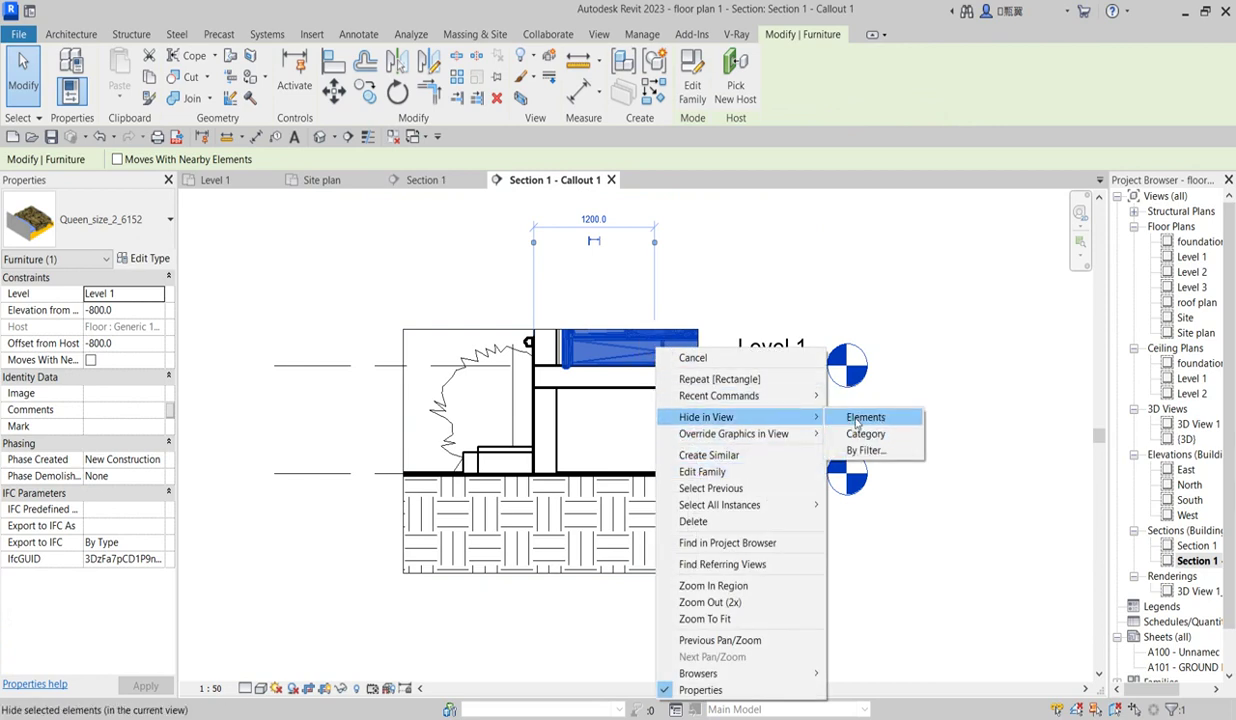
click(857, 423)
scroll(600, 352, up, 2)
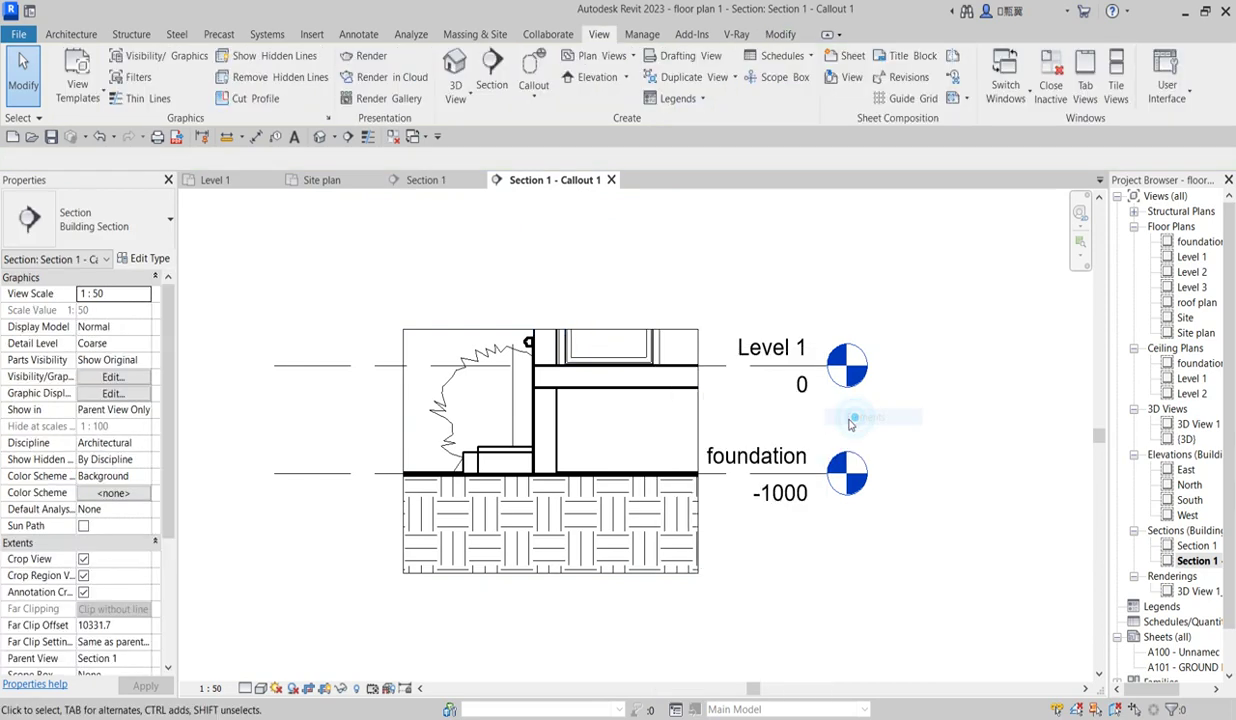
click(656, 340)
right_click(658, 338)
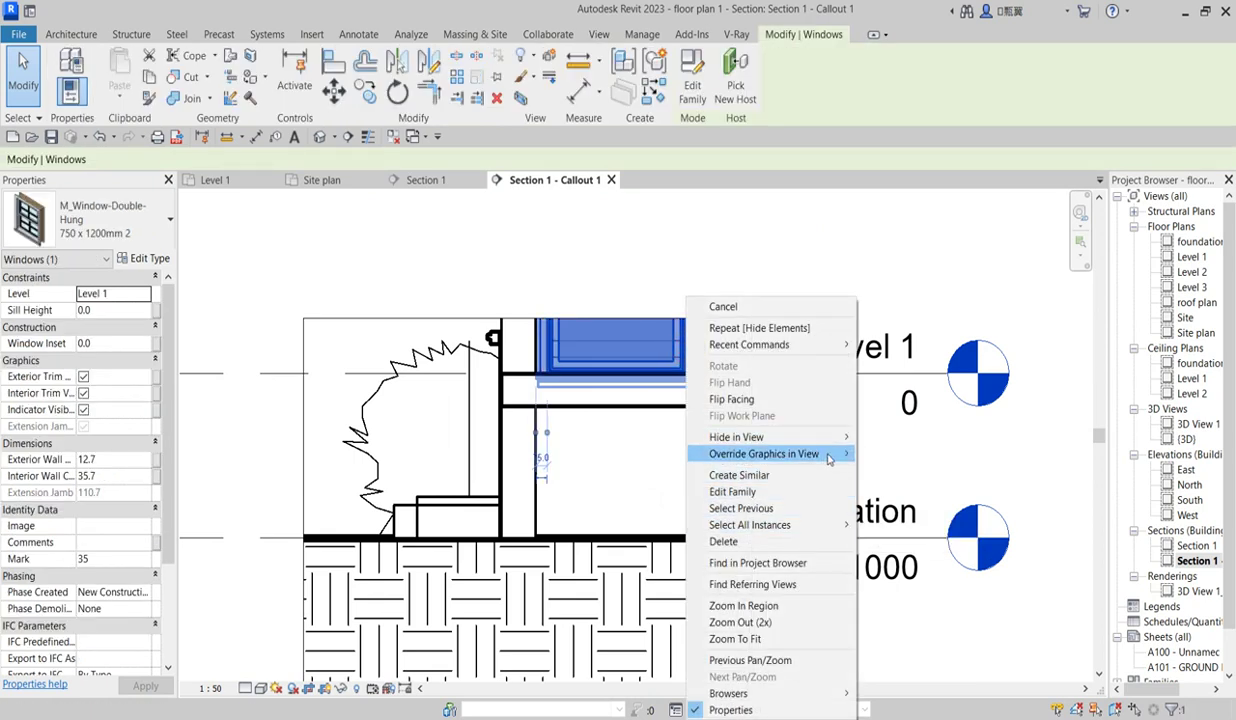
mouse_move(830, 437)
click(900, 438)
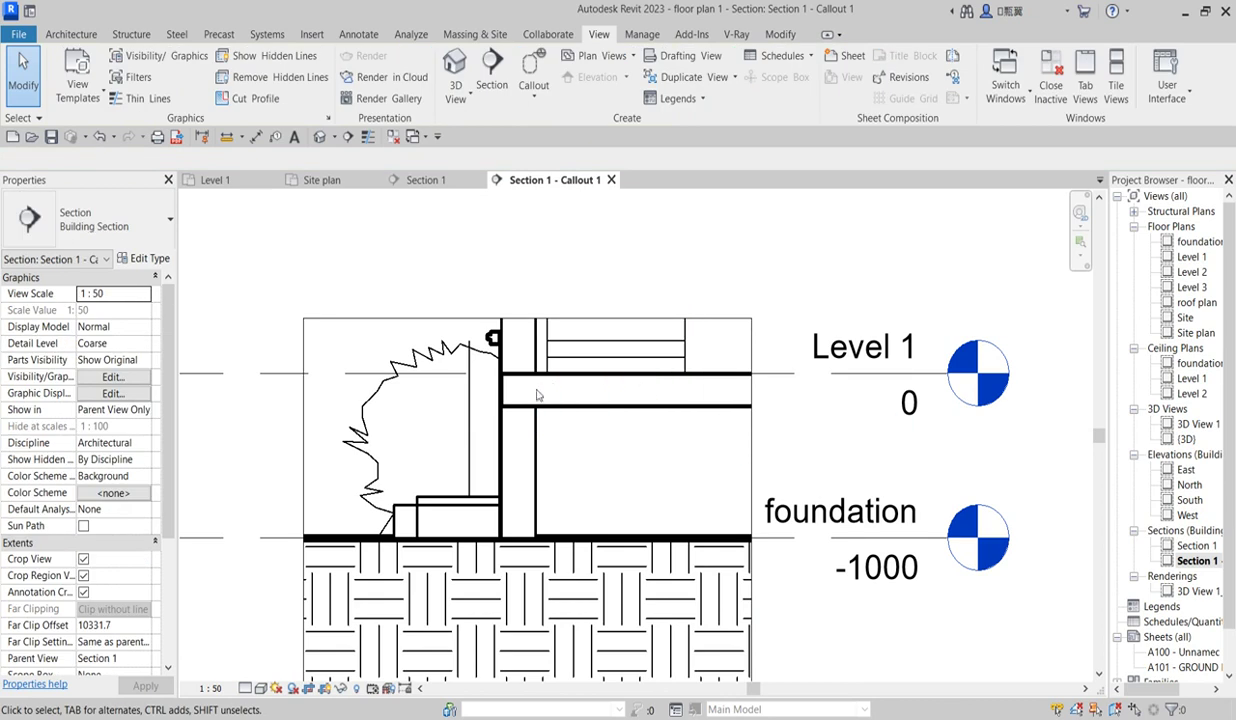
click(475, 372)
right_click(472, 372)
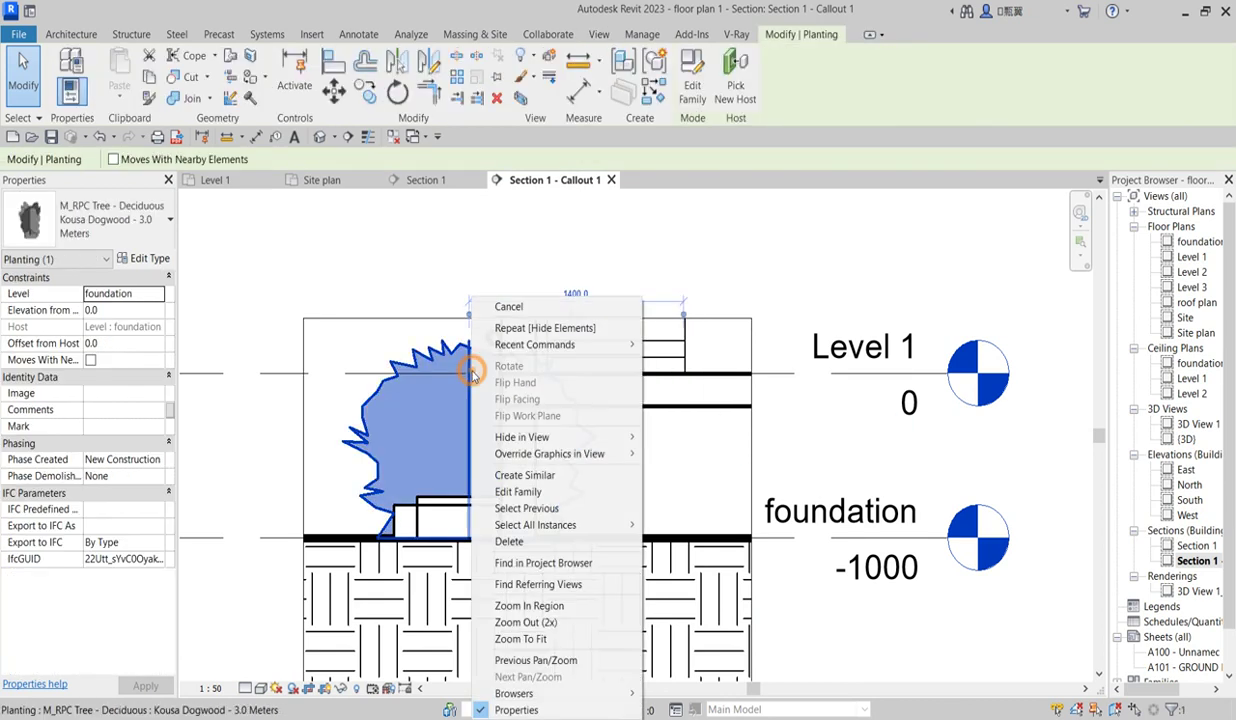
mouse_move(594, 437)
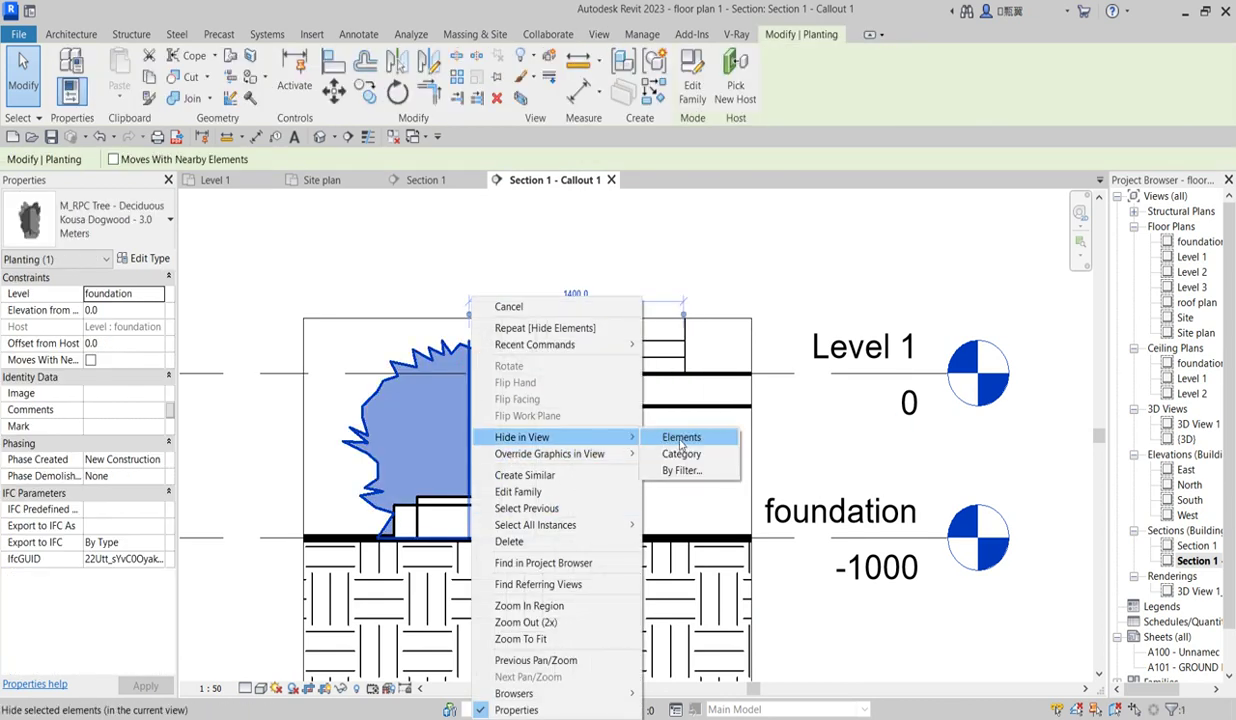
click(684, 443)
scroll(466, 472, down, 1)
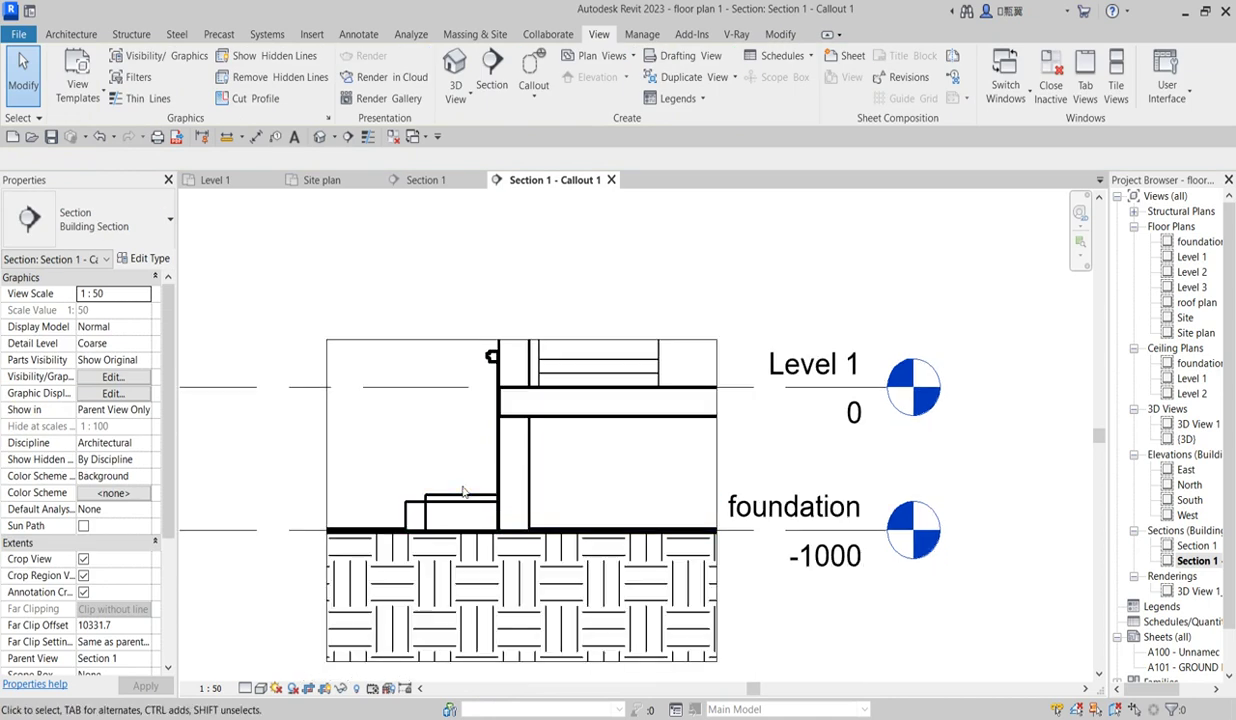
click(456, 503)
right_click(456, 500)
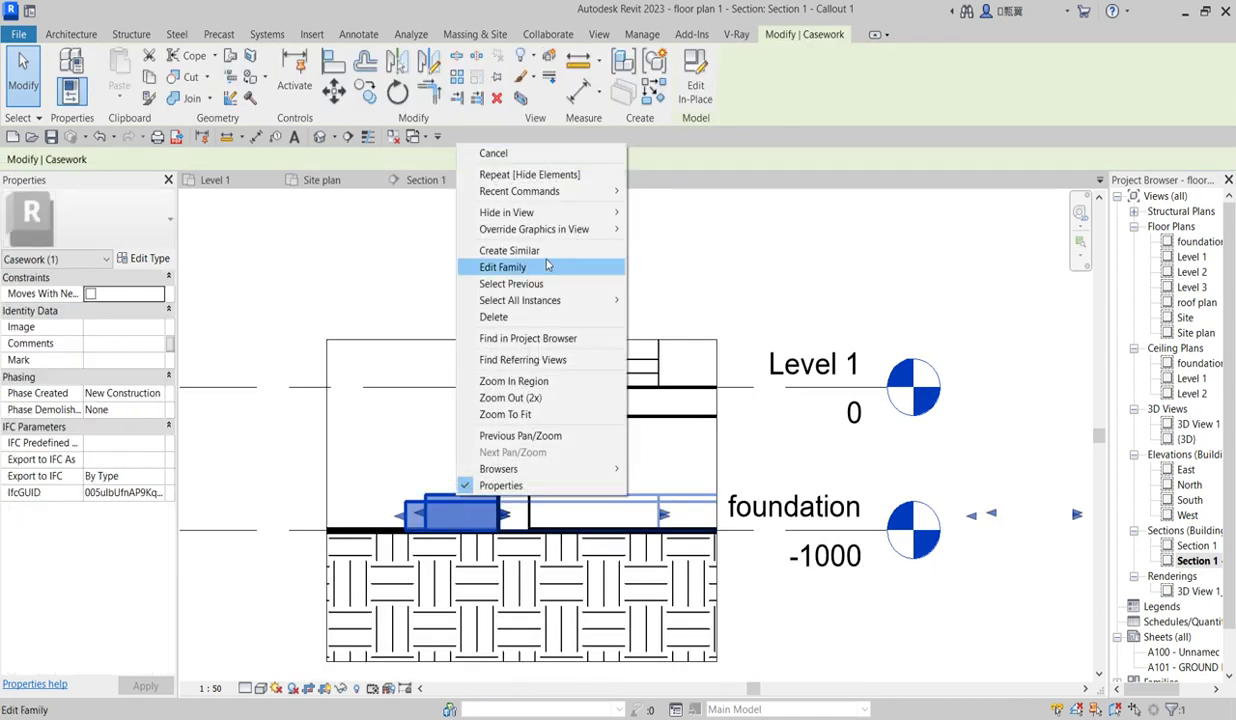
mouse_move(618, 212)
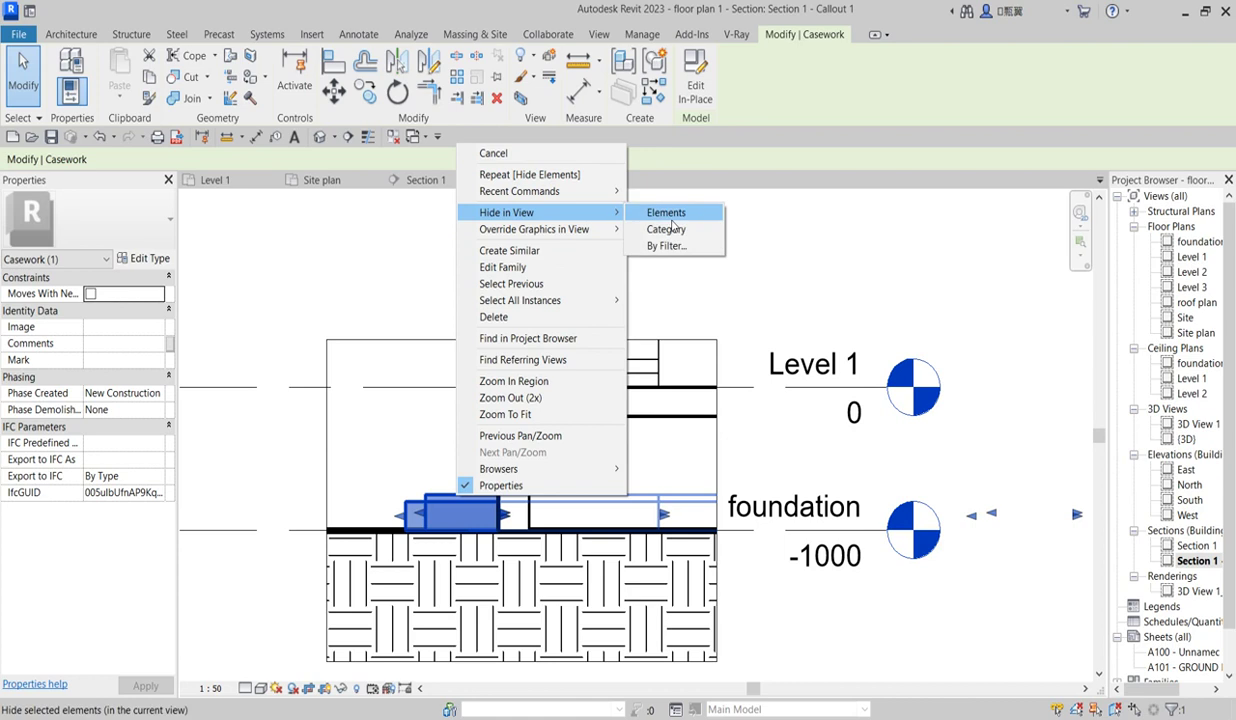
click(663, 212)
scroll(635, 549, down, 2)
scroll(477, 574, up, 2)
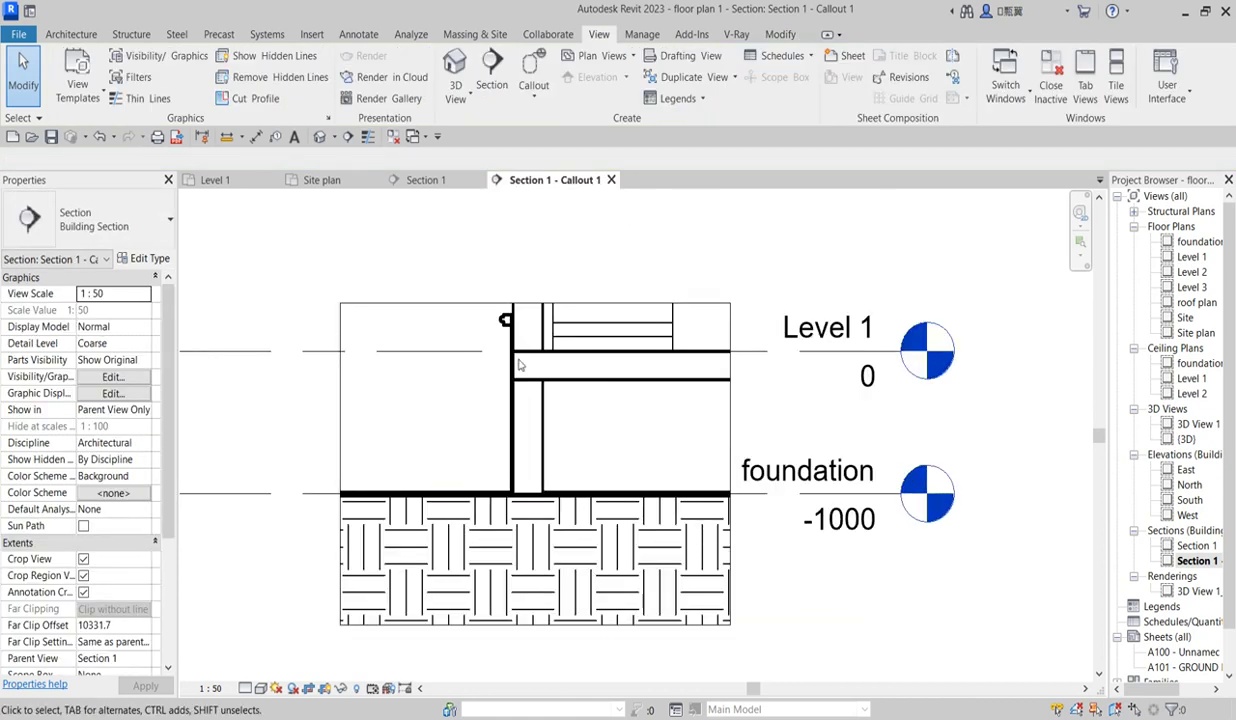
scroll(520, 352, up, 2)
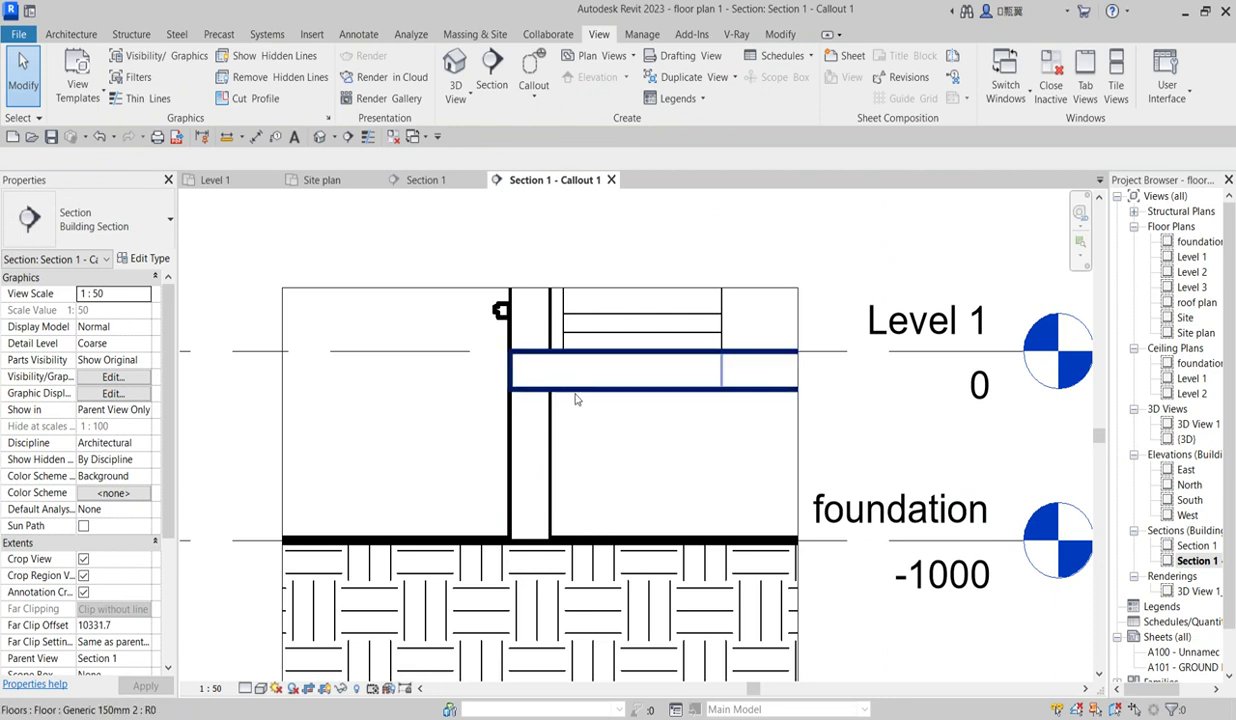
scroll(574, 405, up, 1)
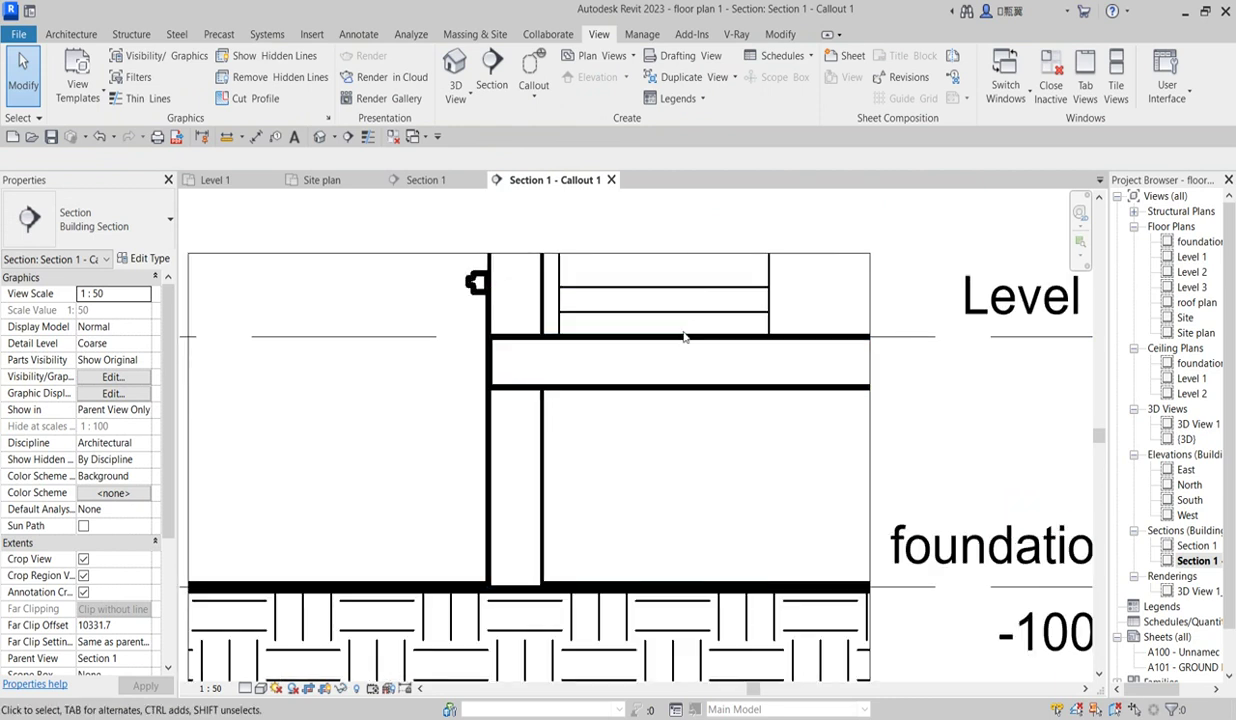
scroll(690, 302, down, 1)
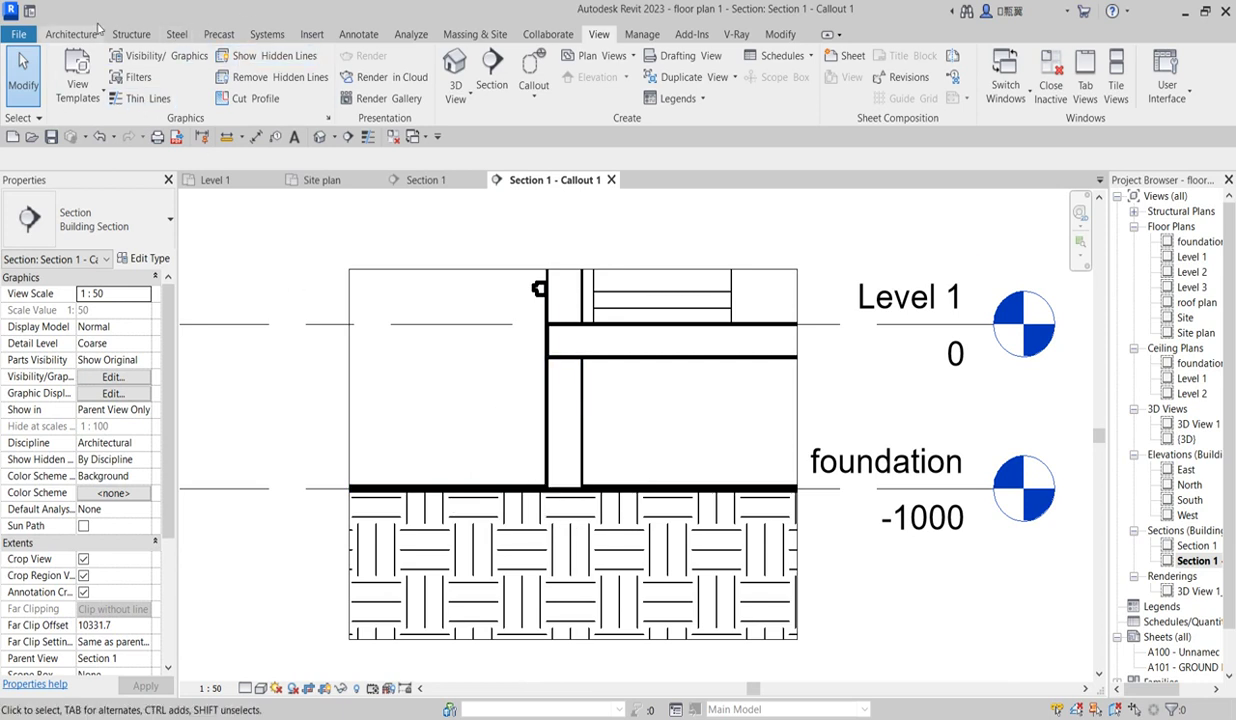
click(358, 36)
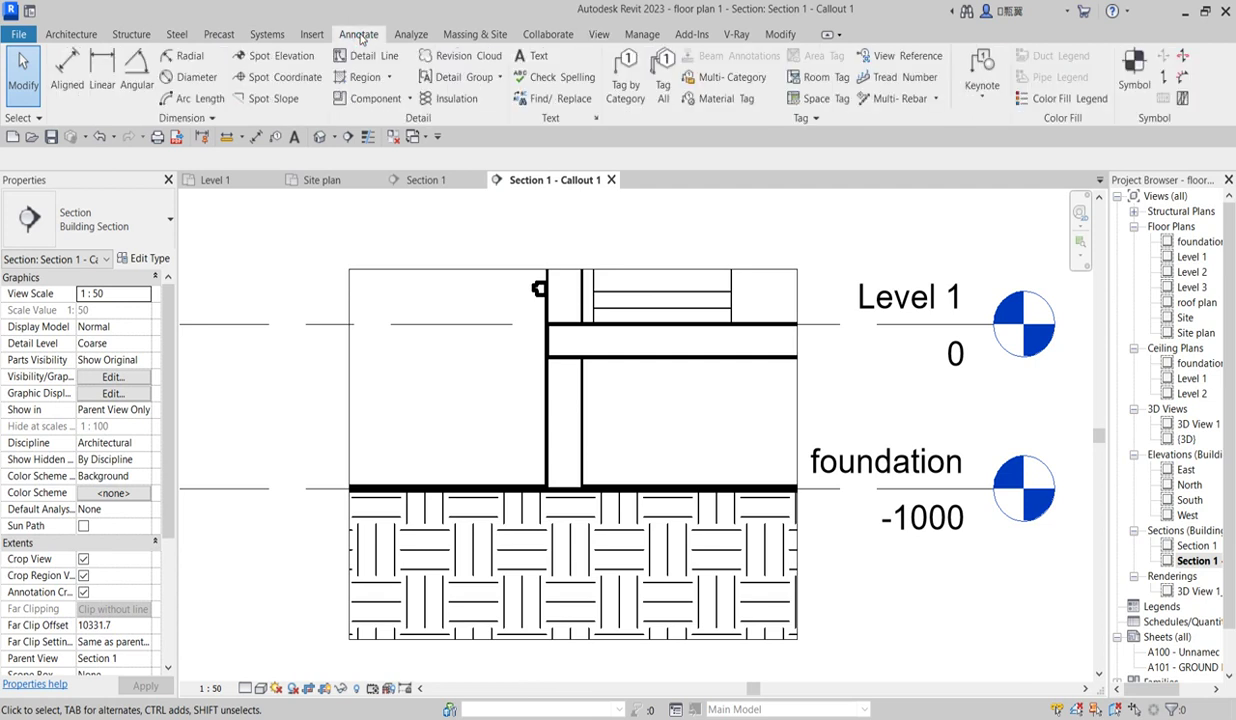
click(372, 56)
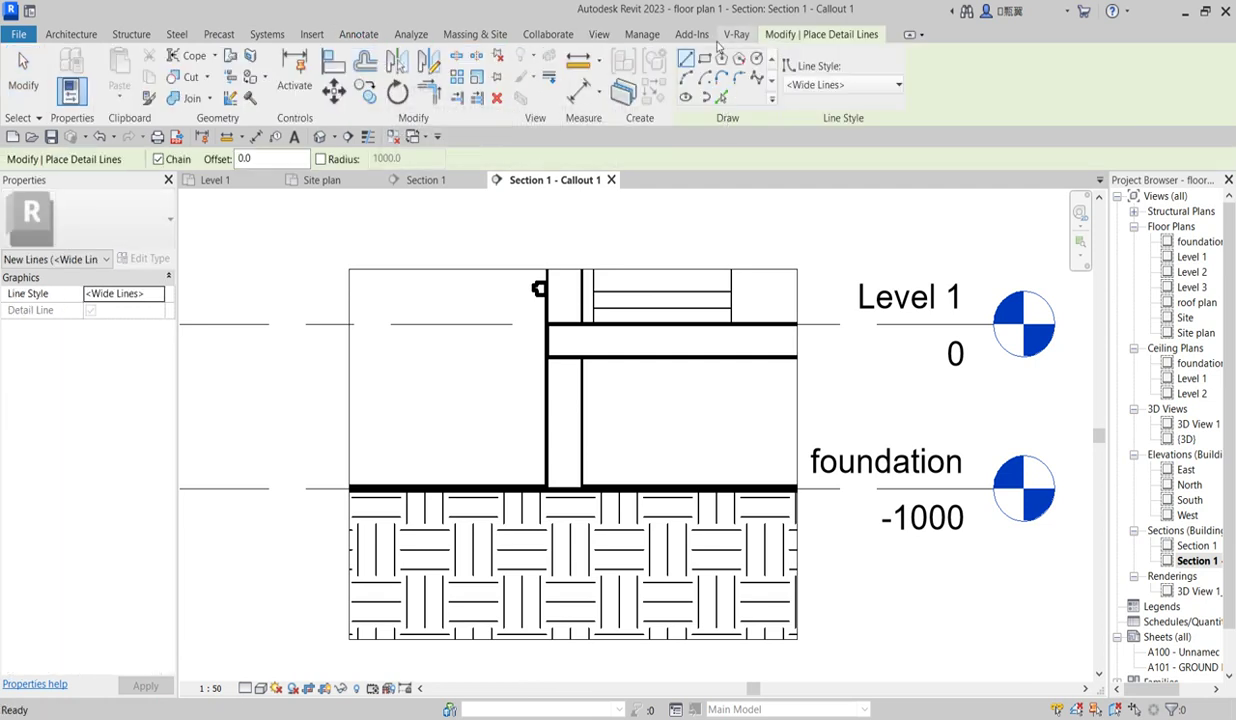
click(704, 60)
click(490, 488)
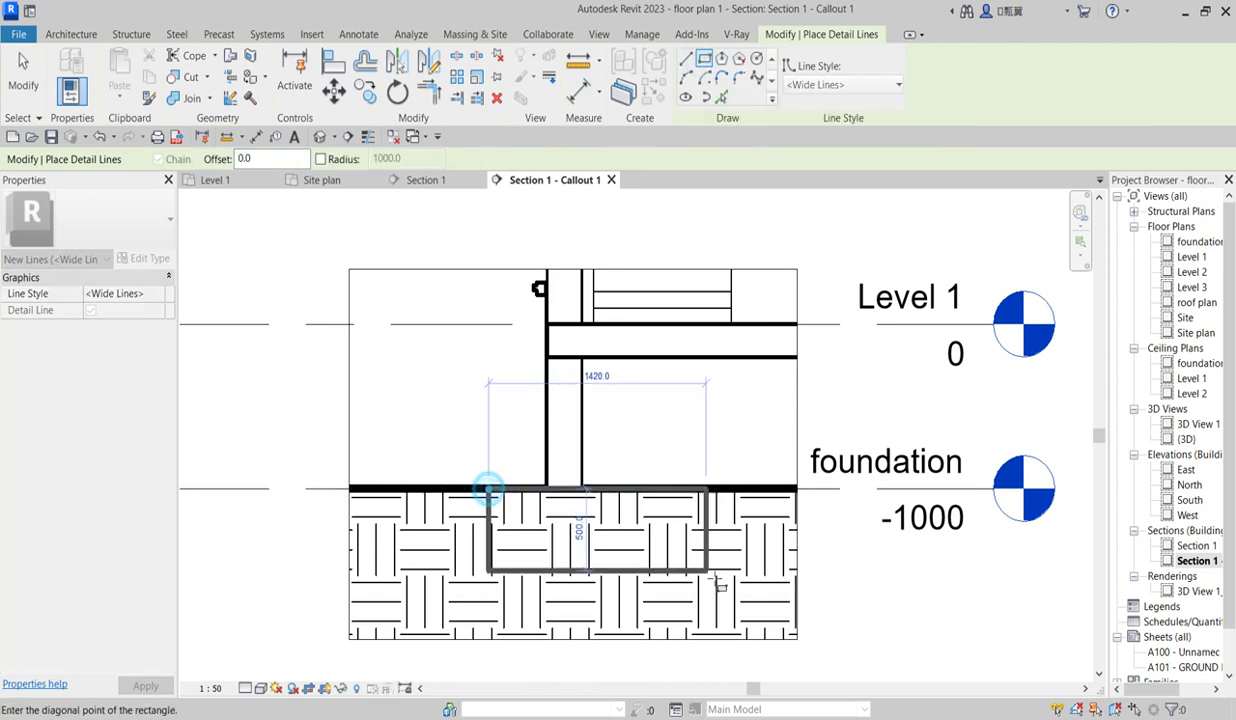
click(651, 554)
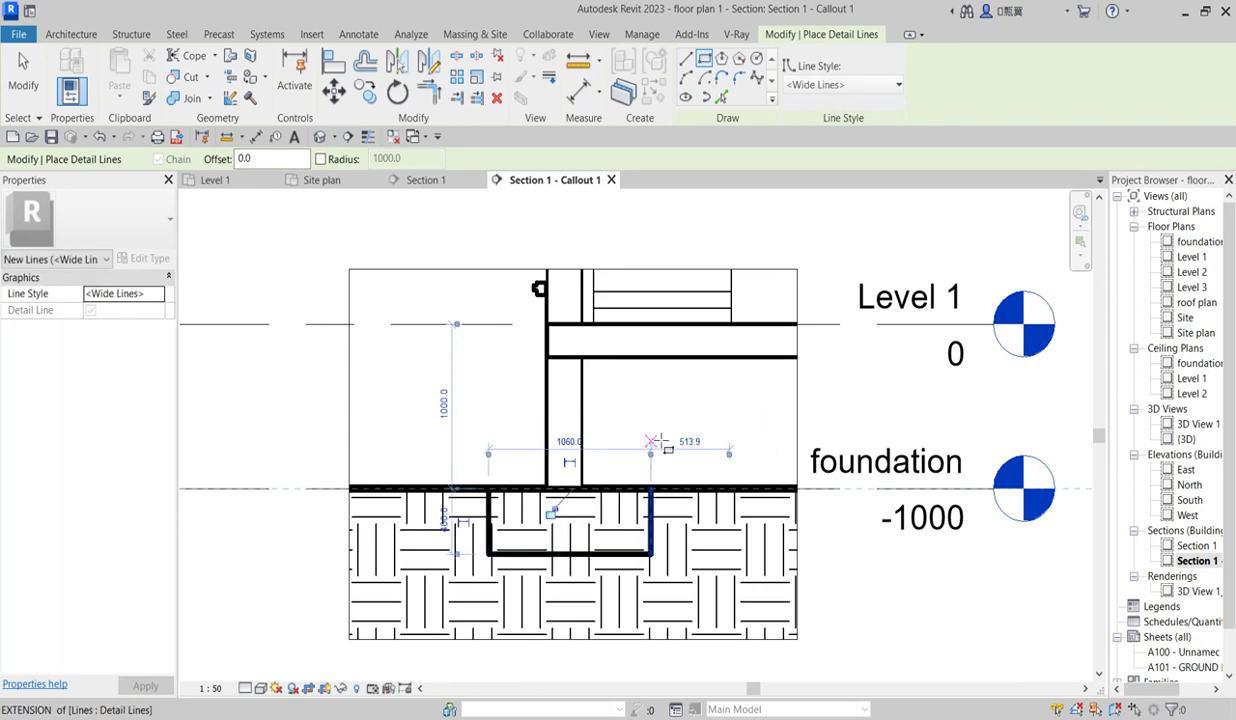
scroll(649, 429, up, 1)
right_click(625, 400)
click(720, 412)
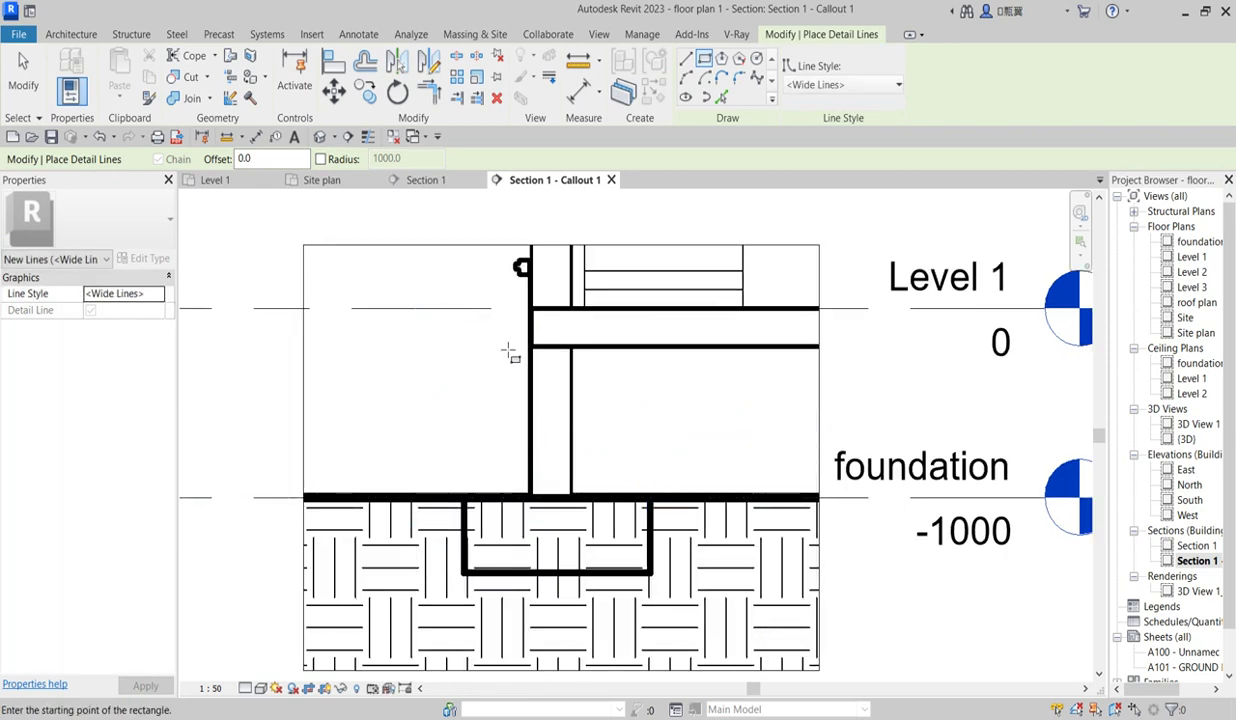
right_click(450, 352)
click(482, 360)
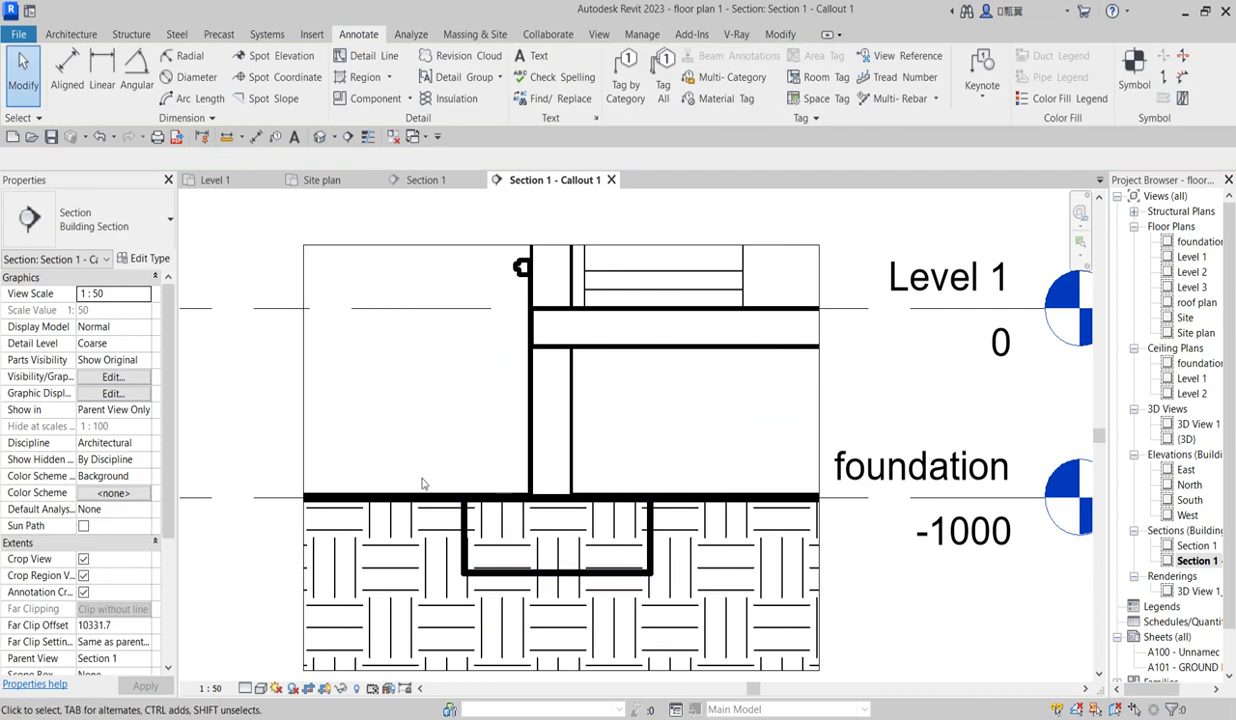
drag(408, 445, 695, 638)
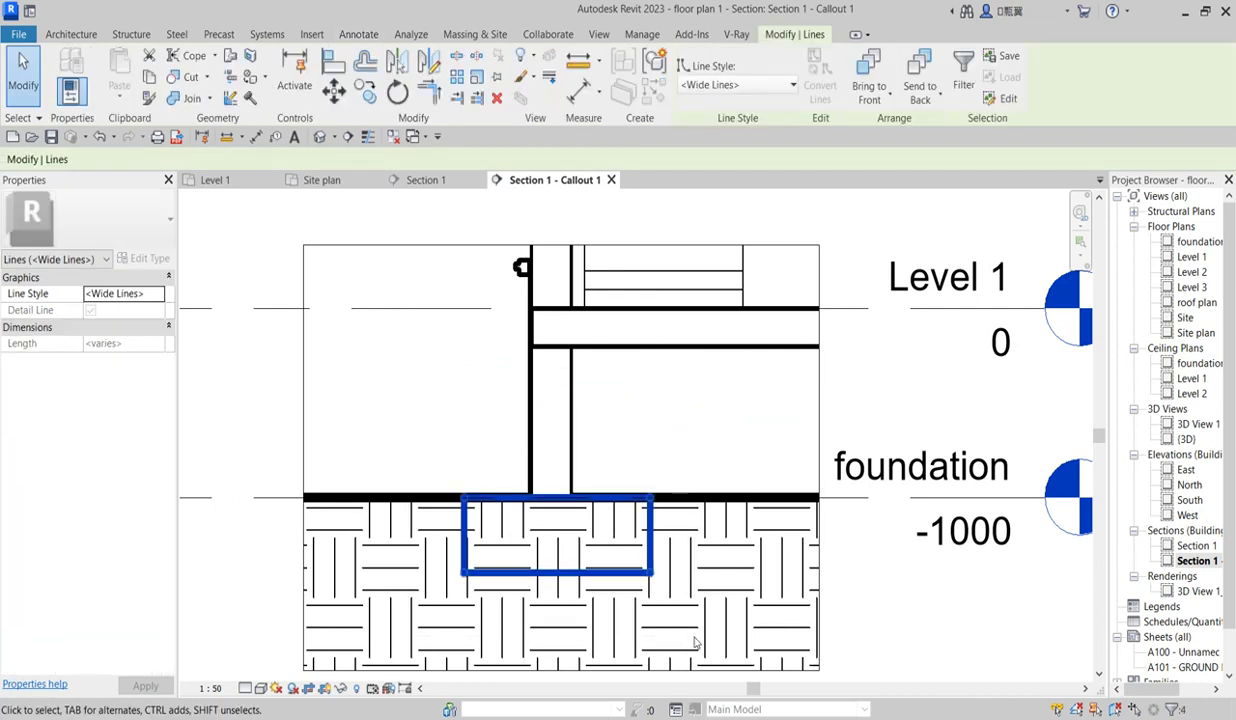
key(Delete)
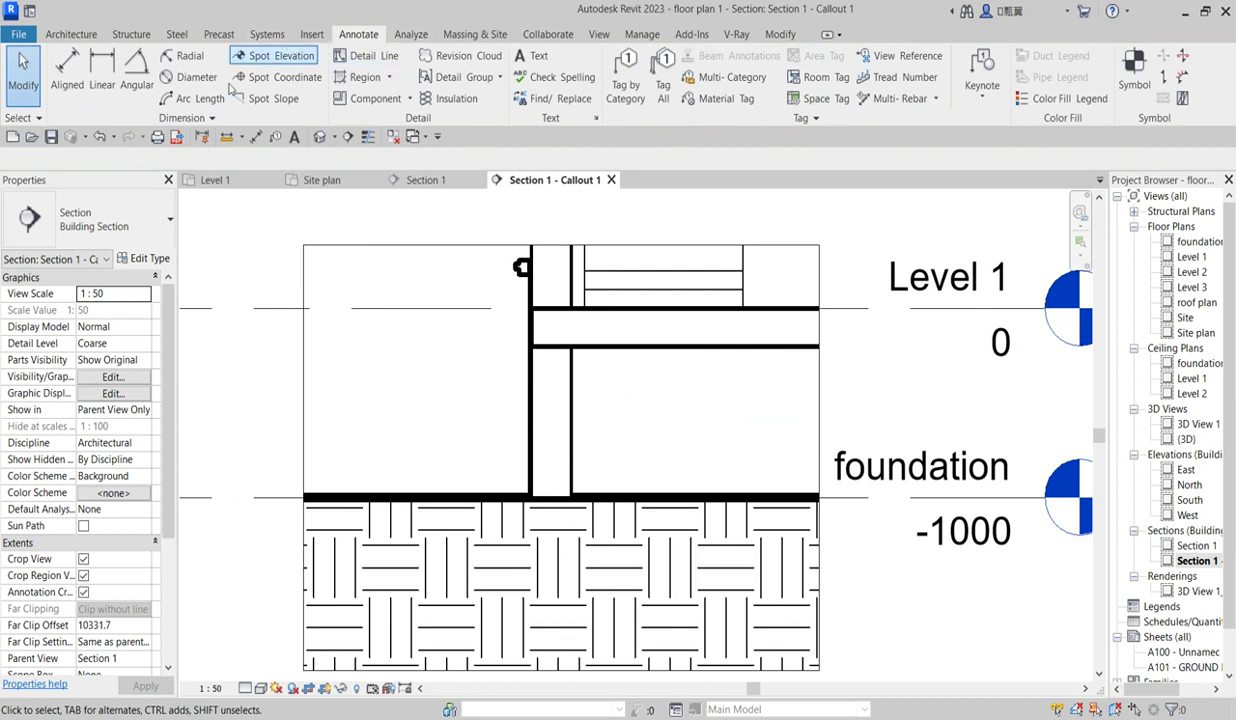
Draw a rectangular masking region from the foundation level down below the wall footing
click(388, 77)
click(396, 142)
click(448, 497)
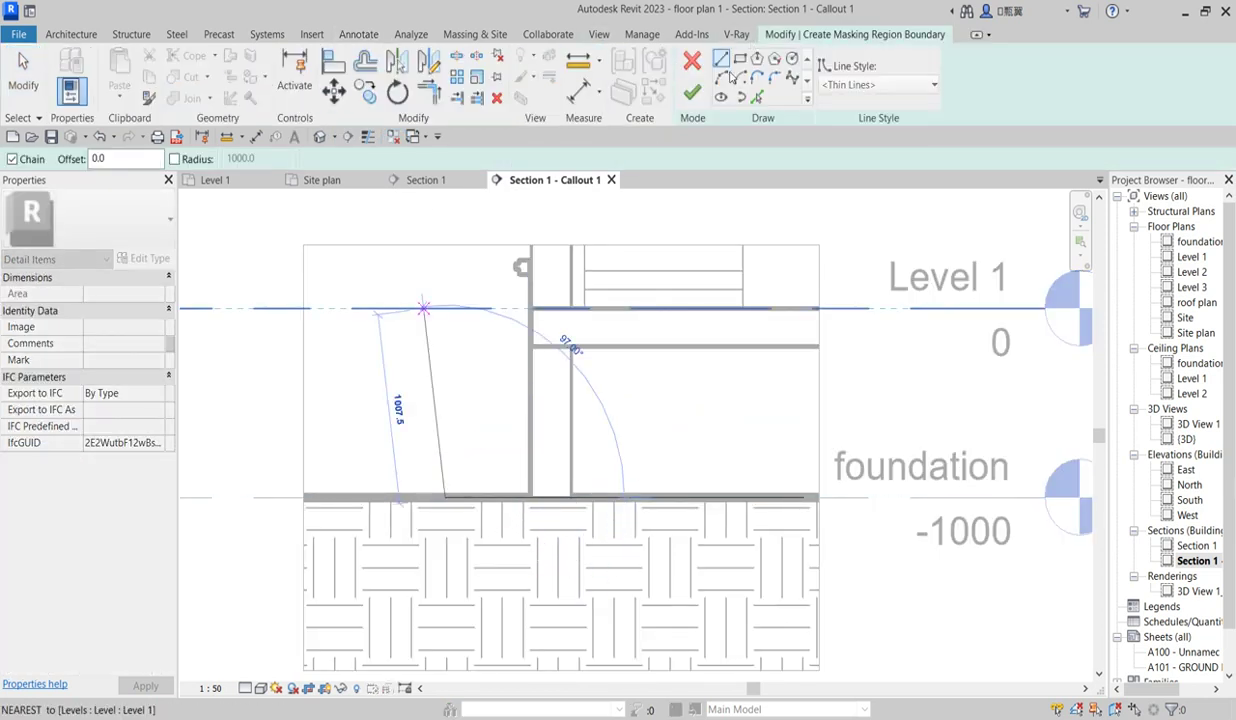
click(739, 58)
click(416, 497)
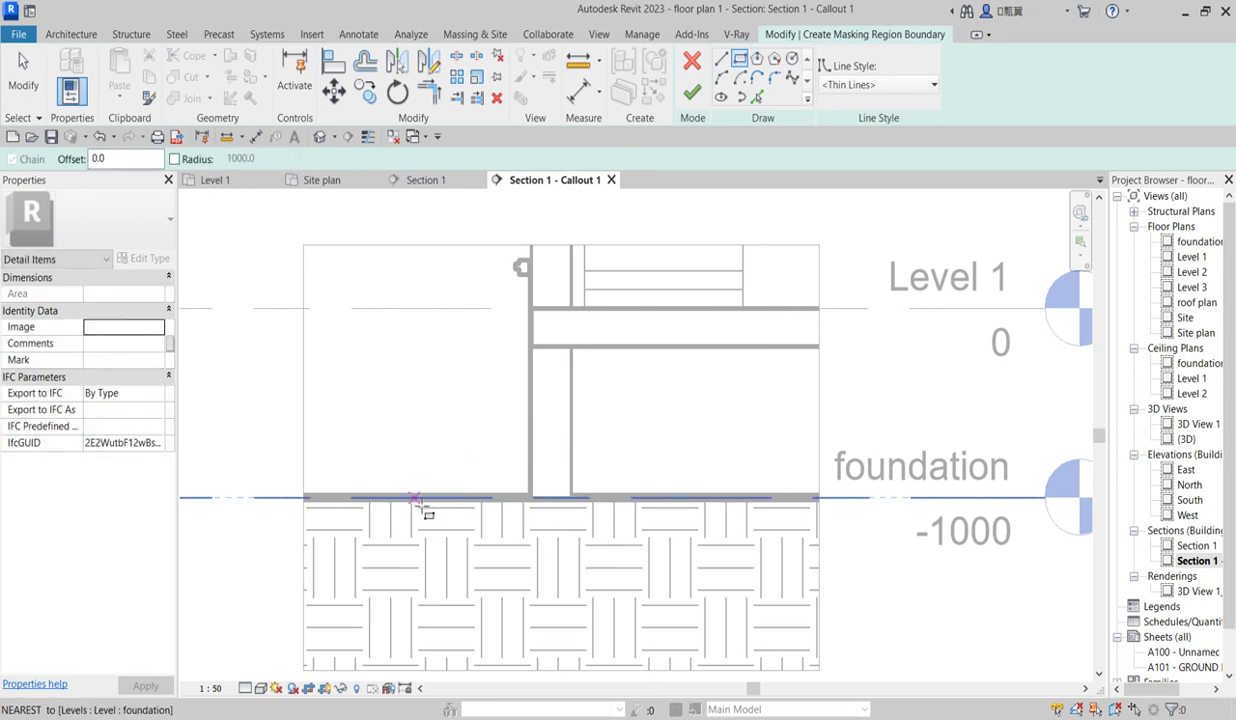
click(688, 602)
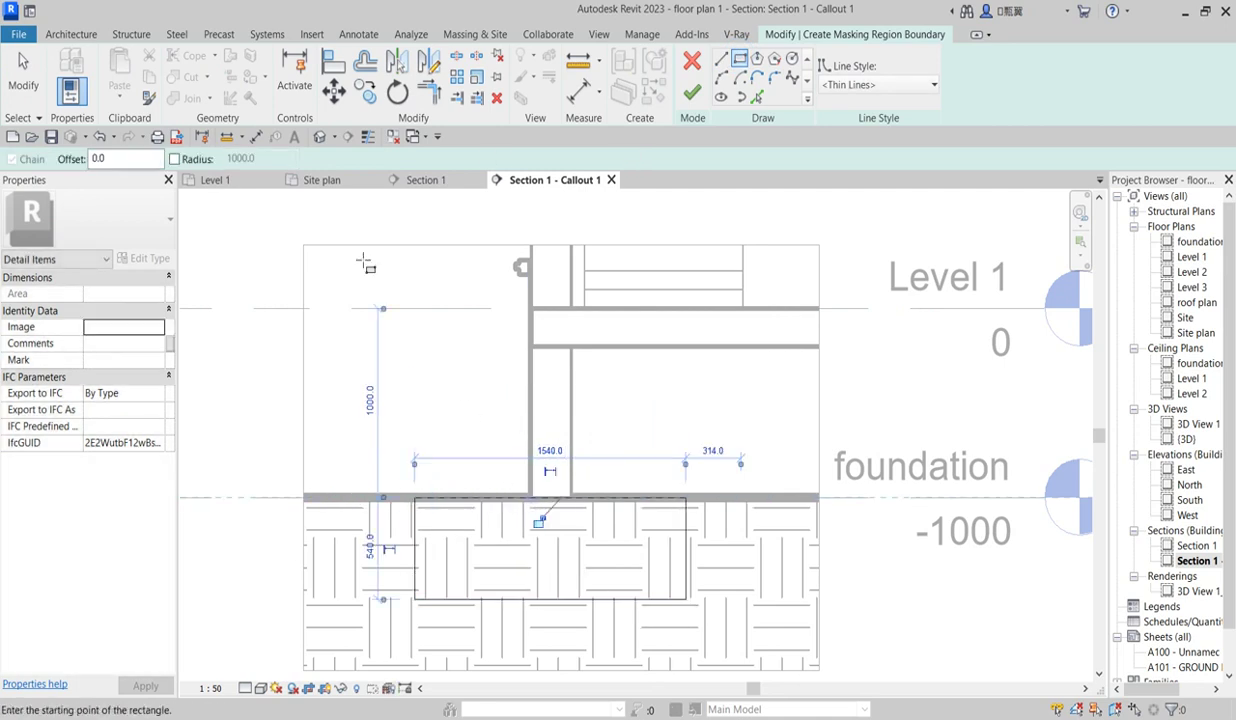
click(691, 94)
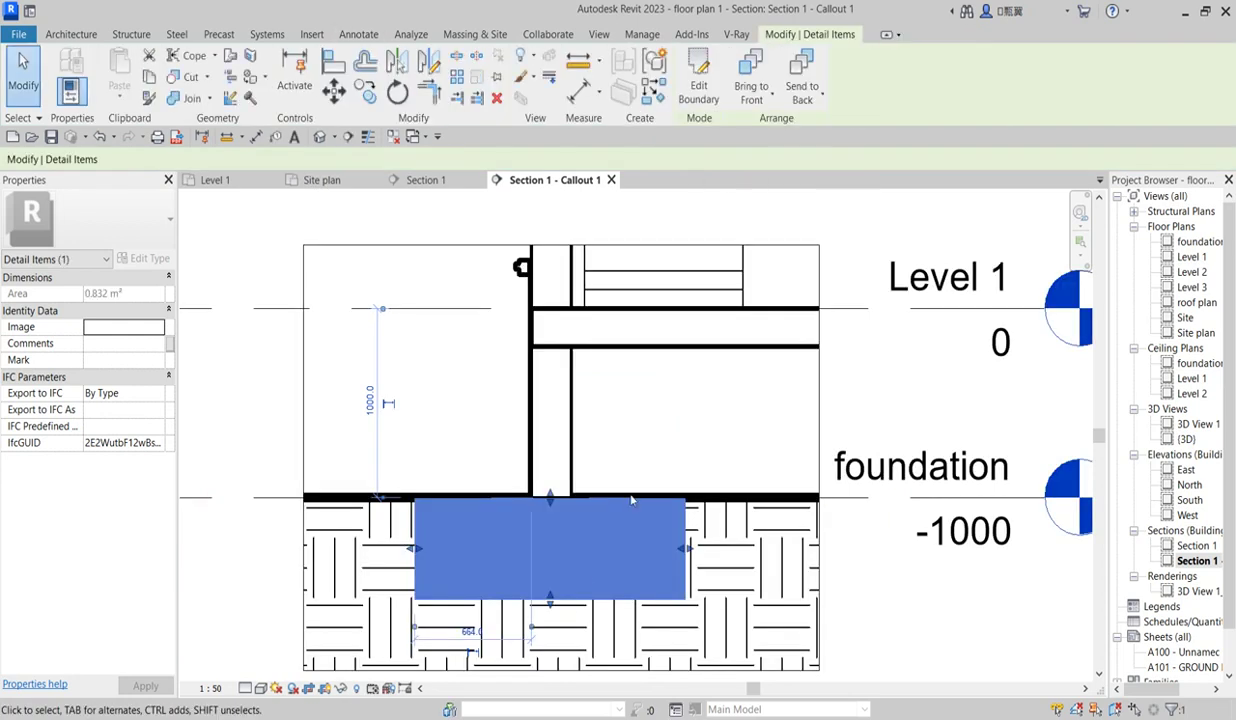
Select the new 0.832 m² masking region to inspect it beneath the wall
click(660, 409)
scroll(355, 612, up, 2)
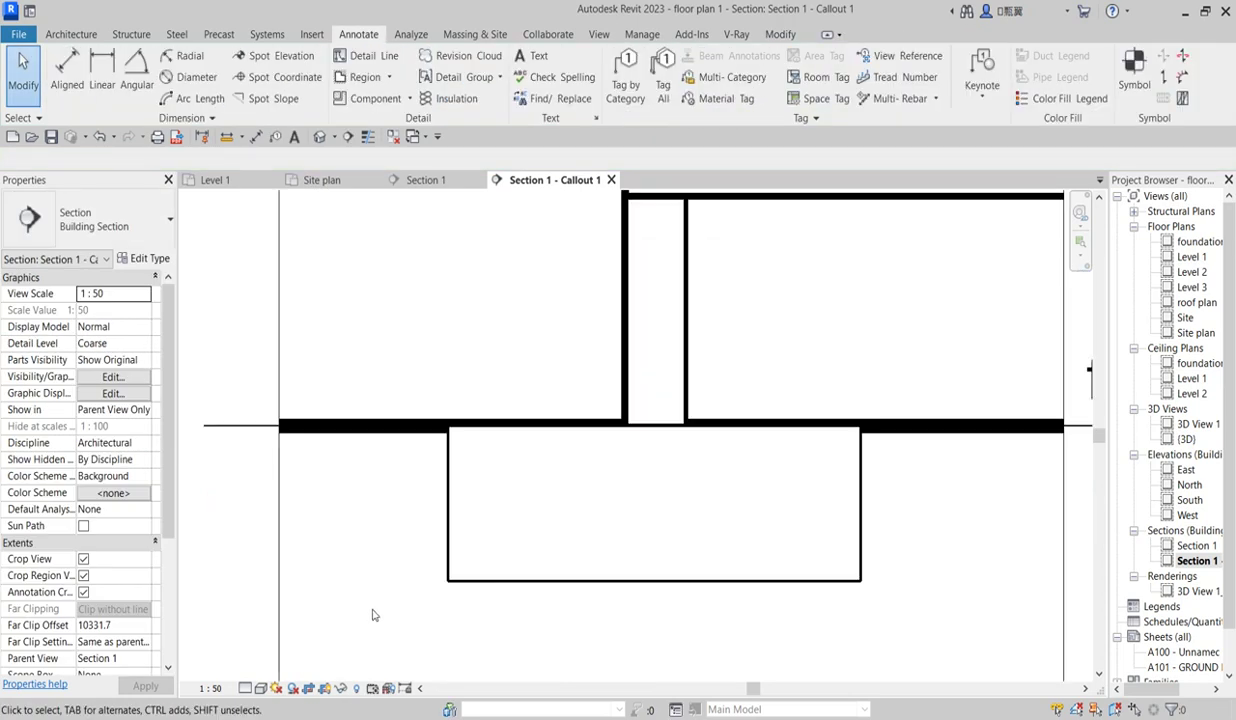
click(450, 505)
scroll(650, 428, up, 3)
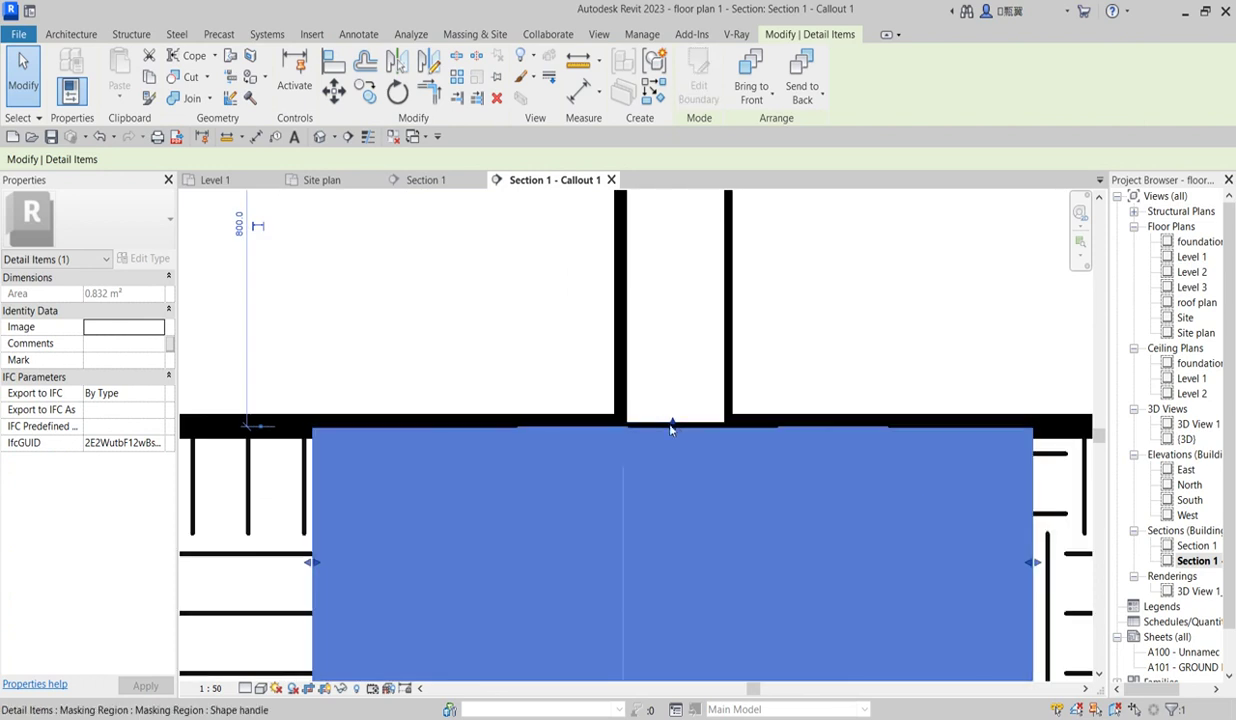
scroll(669, 432, down, 4)
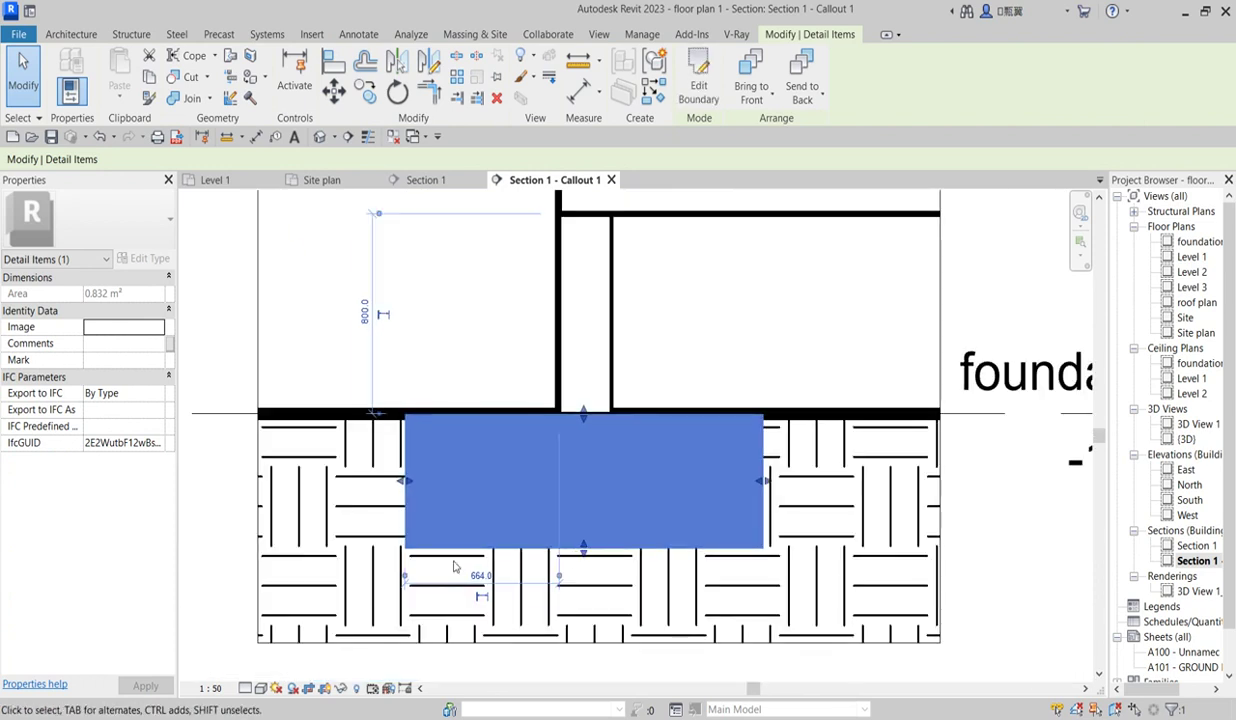
scroll(310, 505, up, 1)
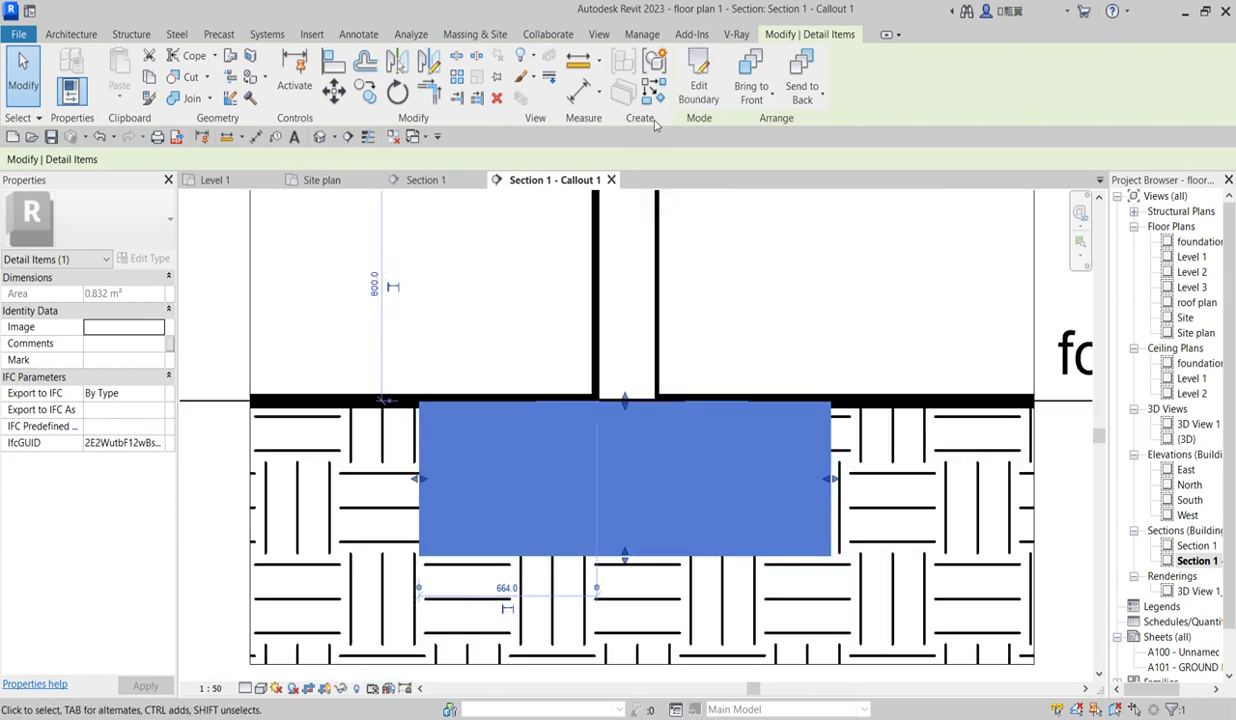
Reopen the masking region boundary and set the region's depth to 300
click(701, 88)
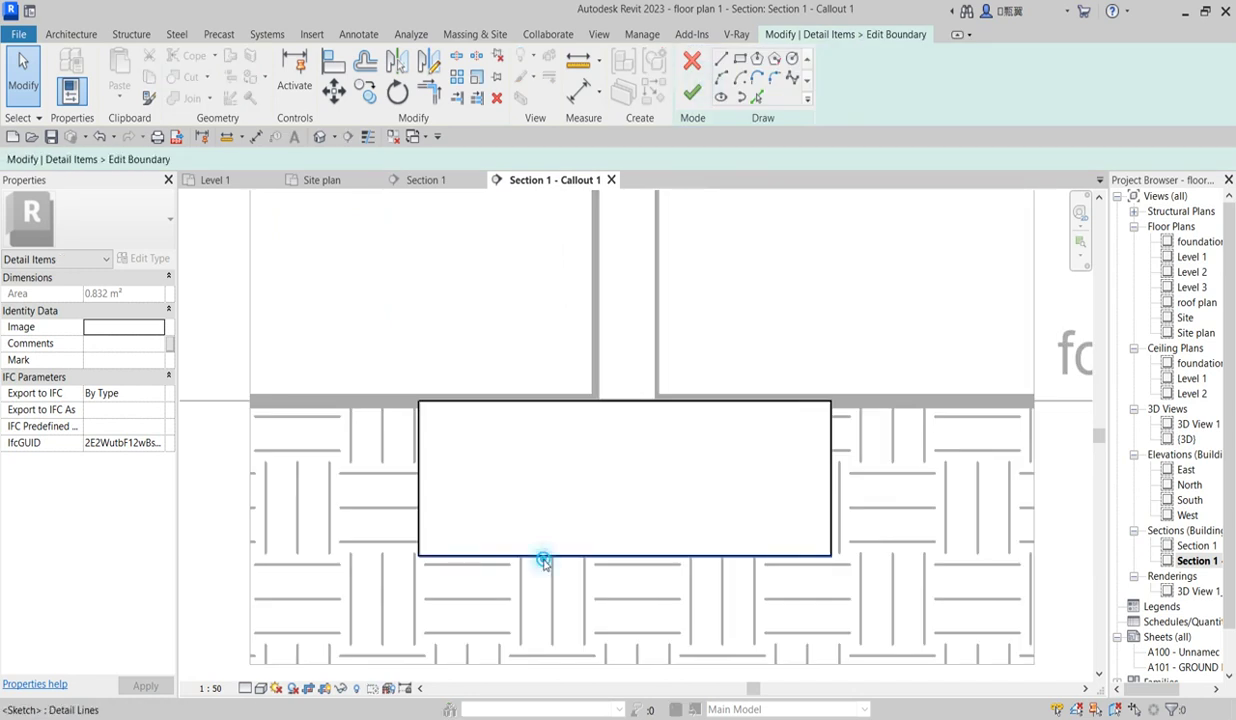
click(541, 558)
click(375, 478)
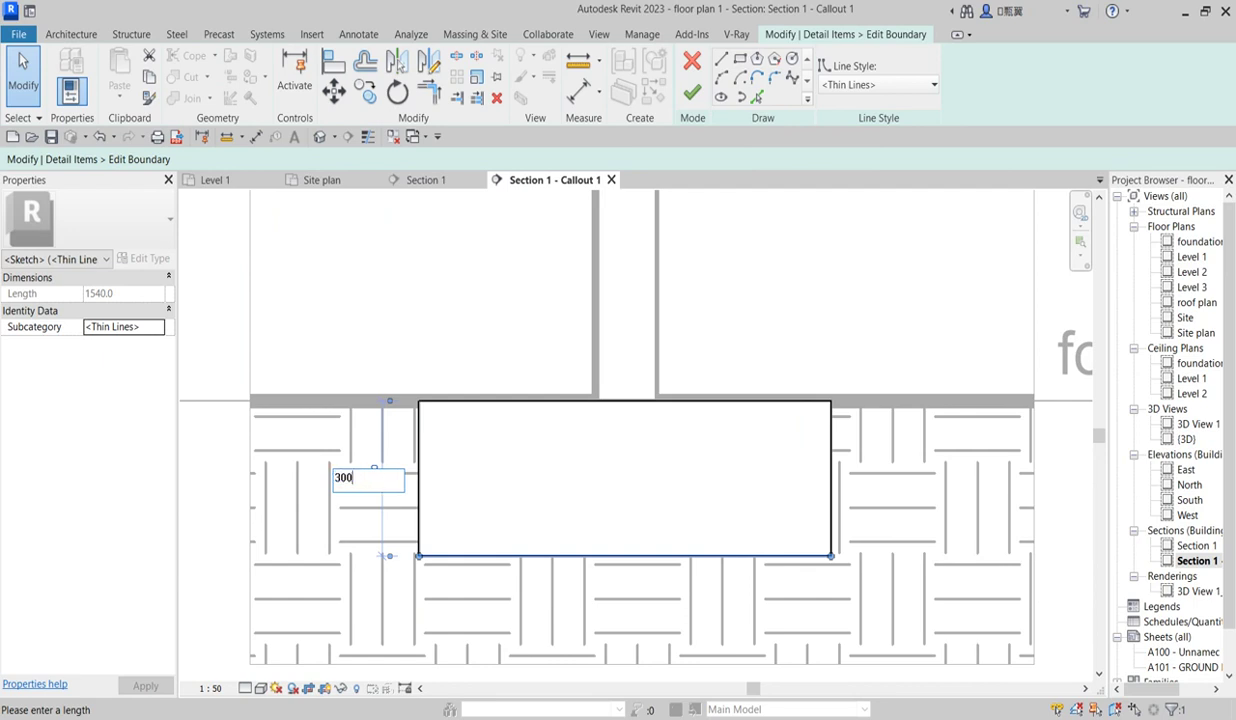
key(Return)
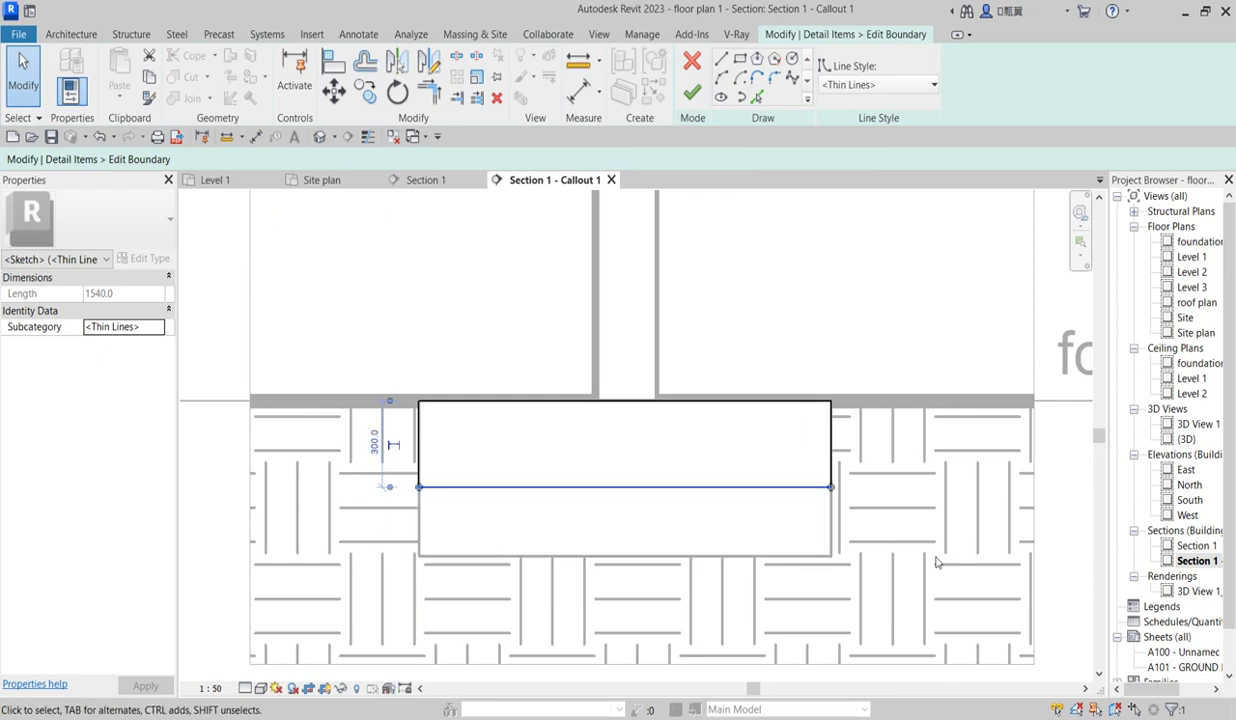
click(486, 508)
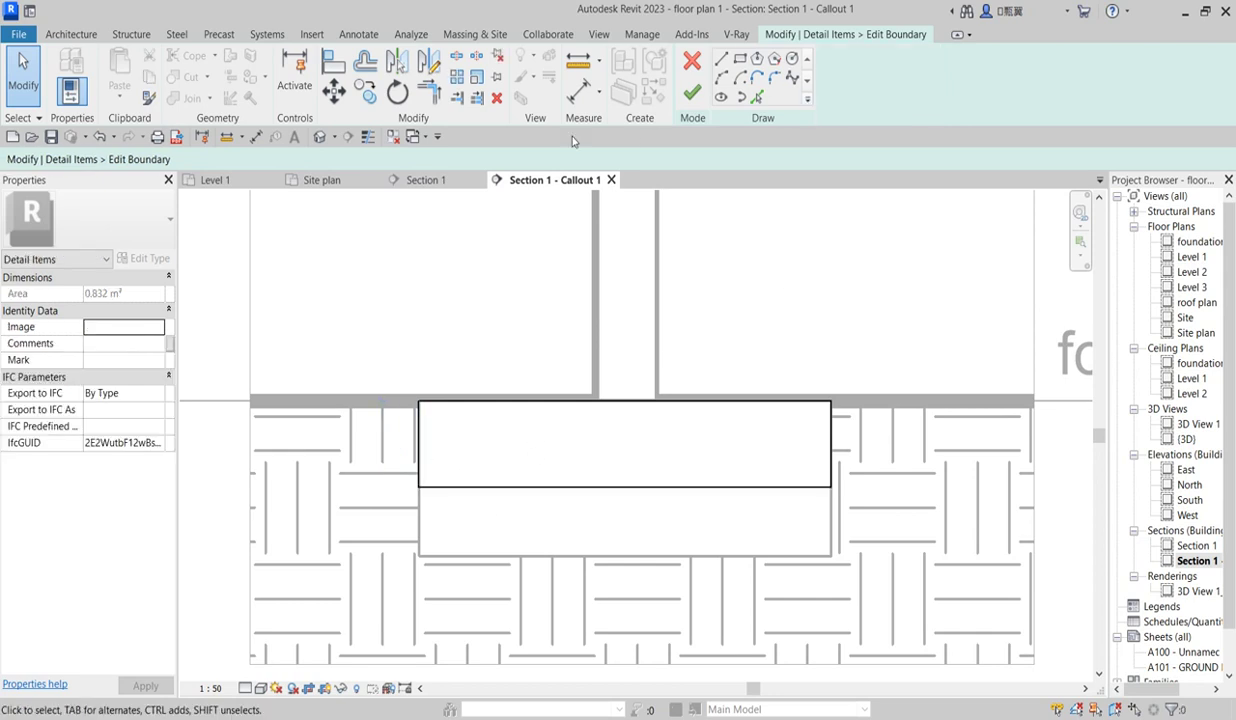
Add aligned dimensions (654 and 651) from the wall faces to the region's side edges
click(578, 90)
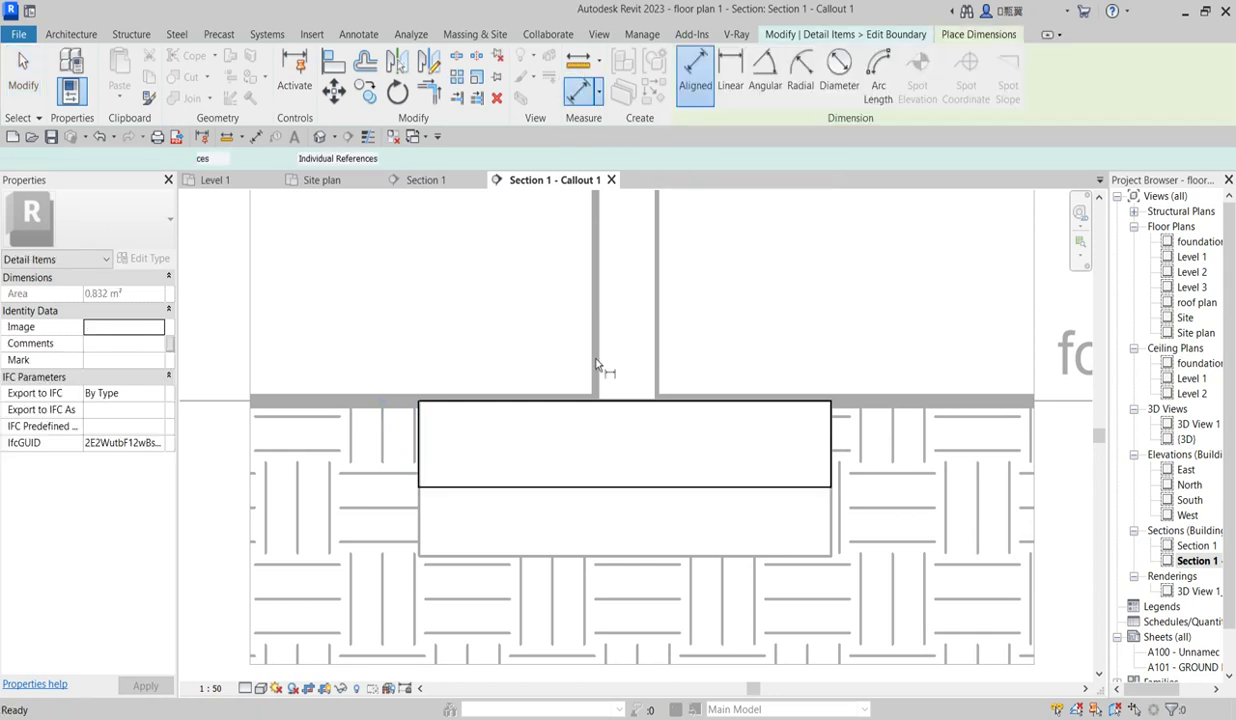
click(594, 362)
click(416, 477)
click(497, 326)
click(653, 349)
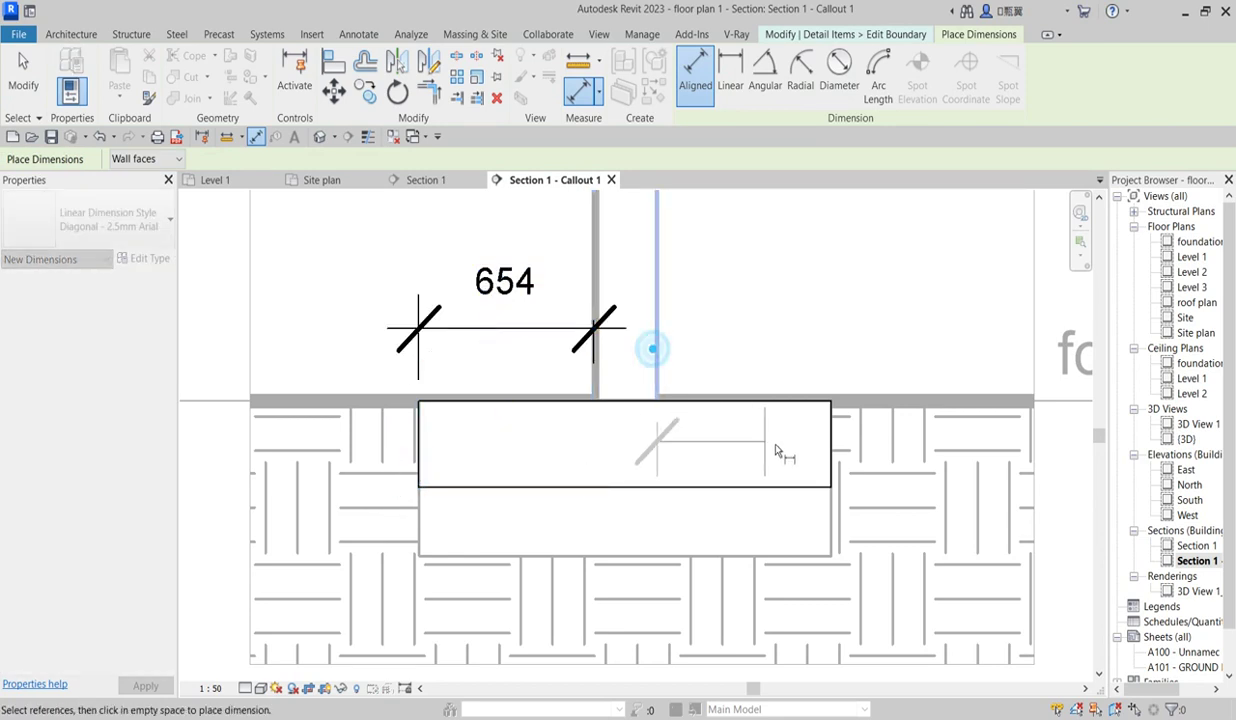
click(830, 433)
click(800, 340)
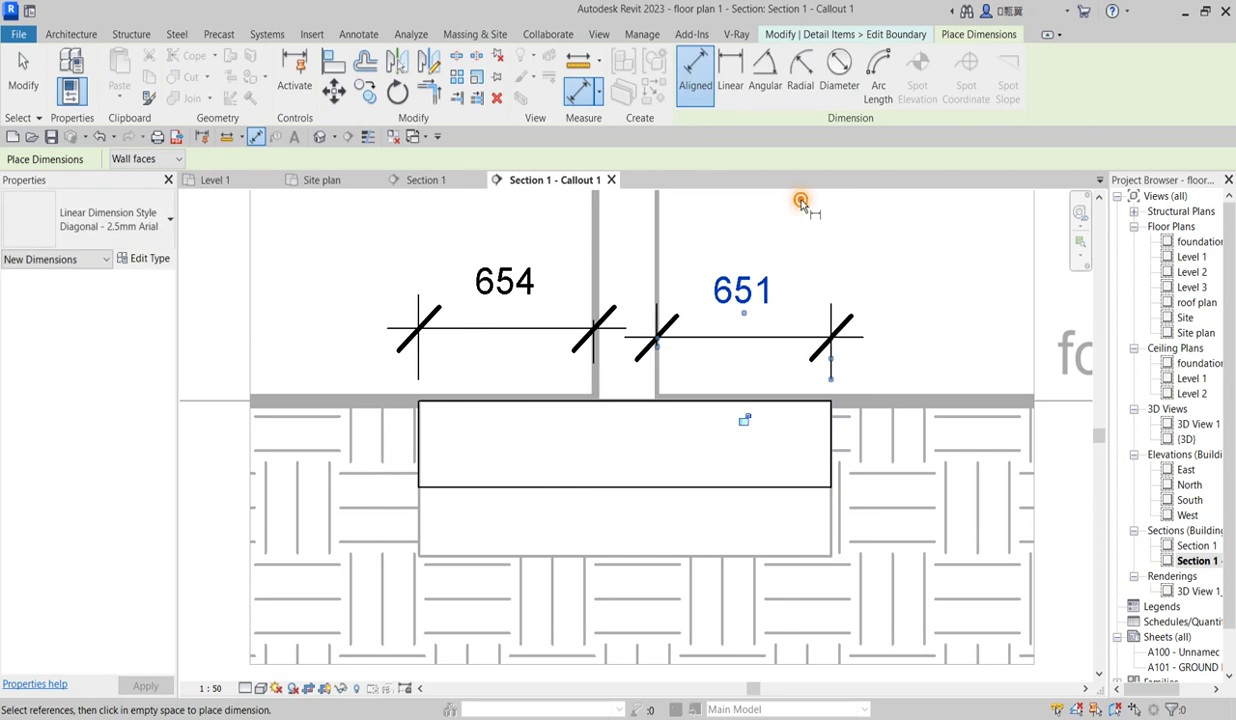
right_click(800, 200)
click(845, 213)
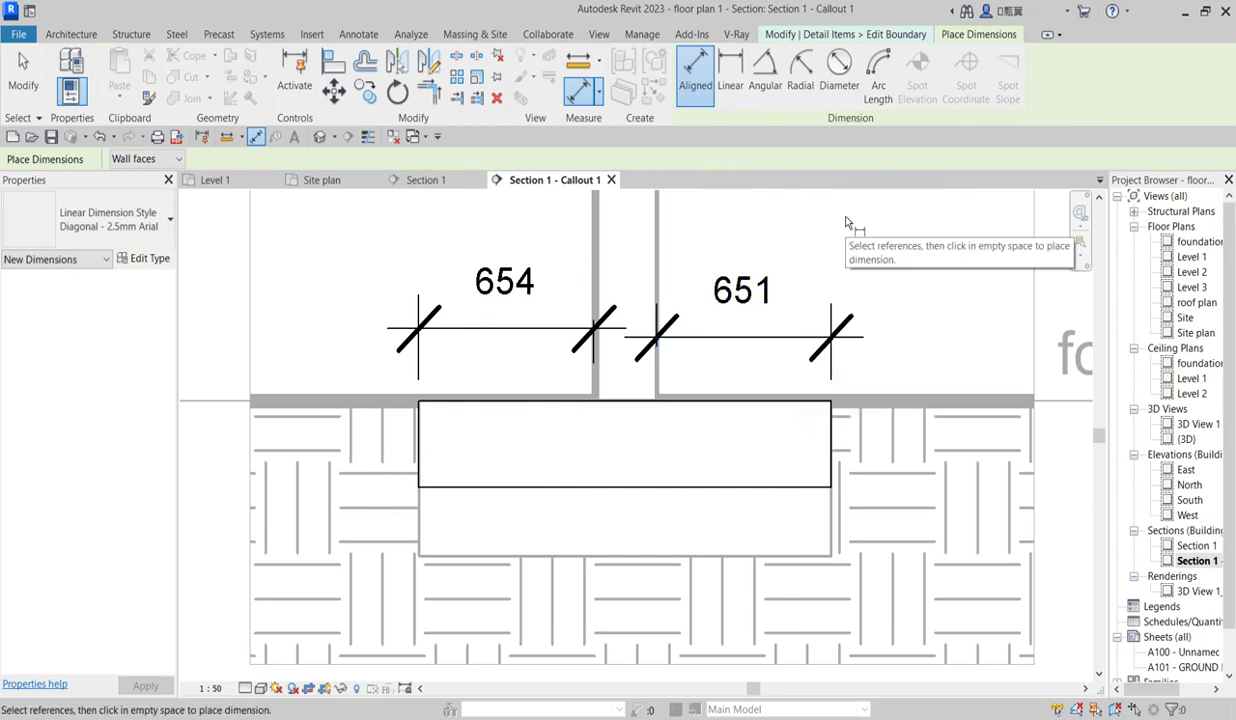
right_click(845, 222)
click(886, 229)
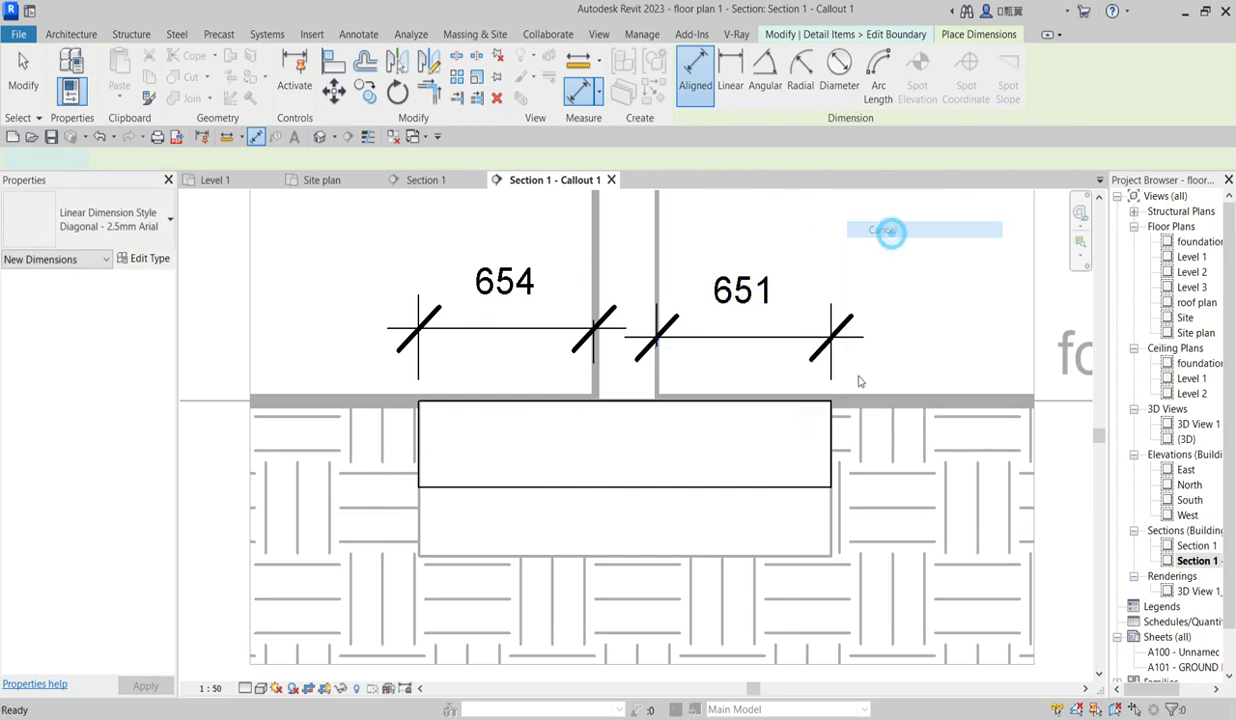
Move the right and left boundary lines to 225 from the wall faces
click(831, 456)
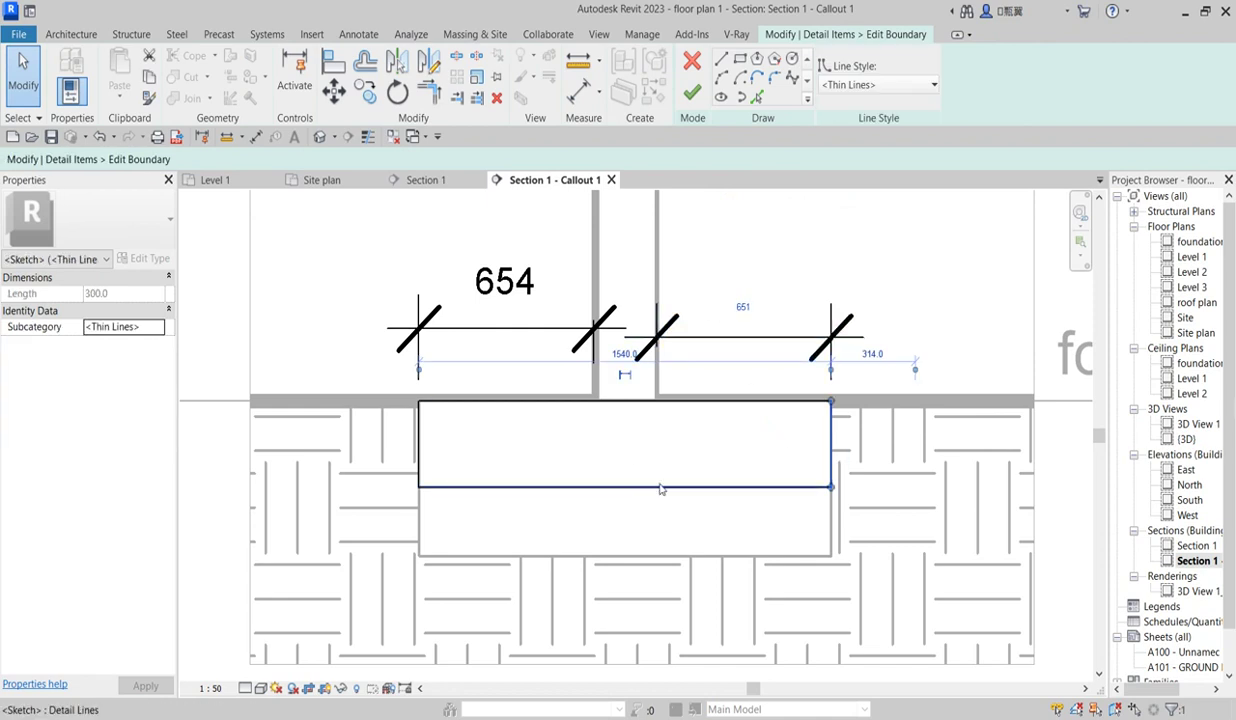
click(743, 308)
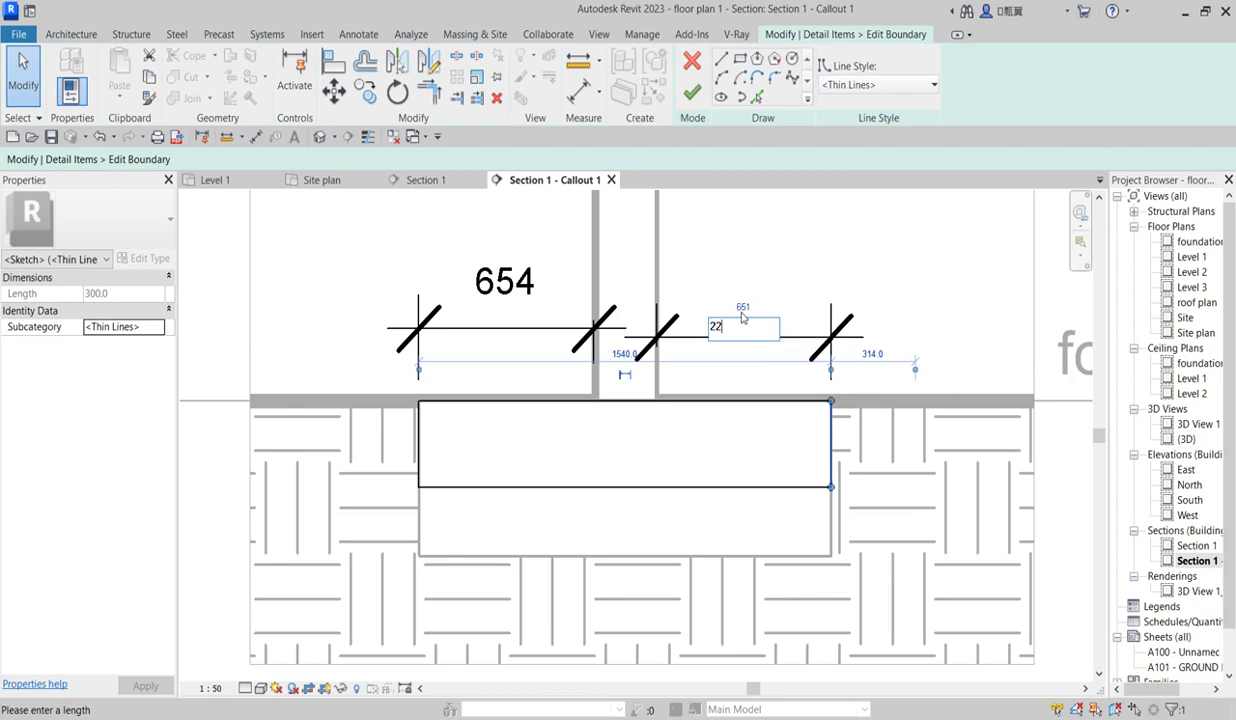
key(Return)
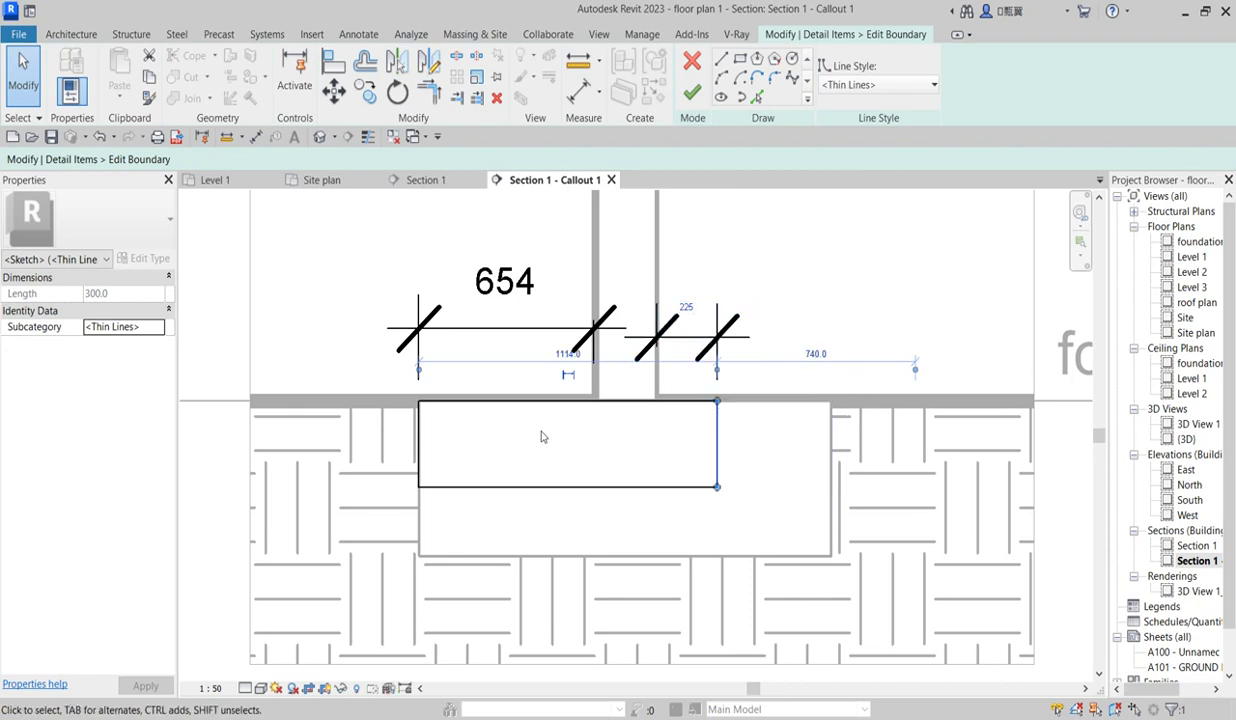
click(414, 440)
click(505, 297)
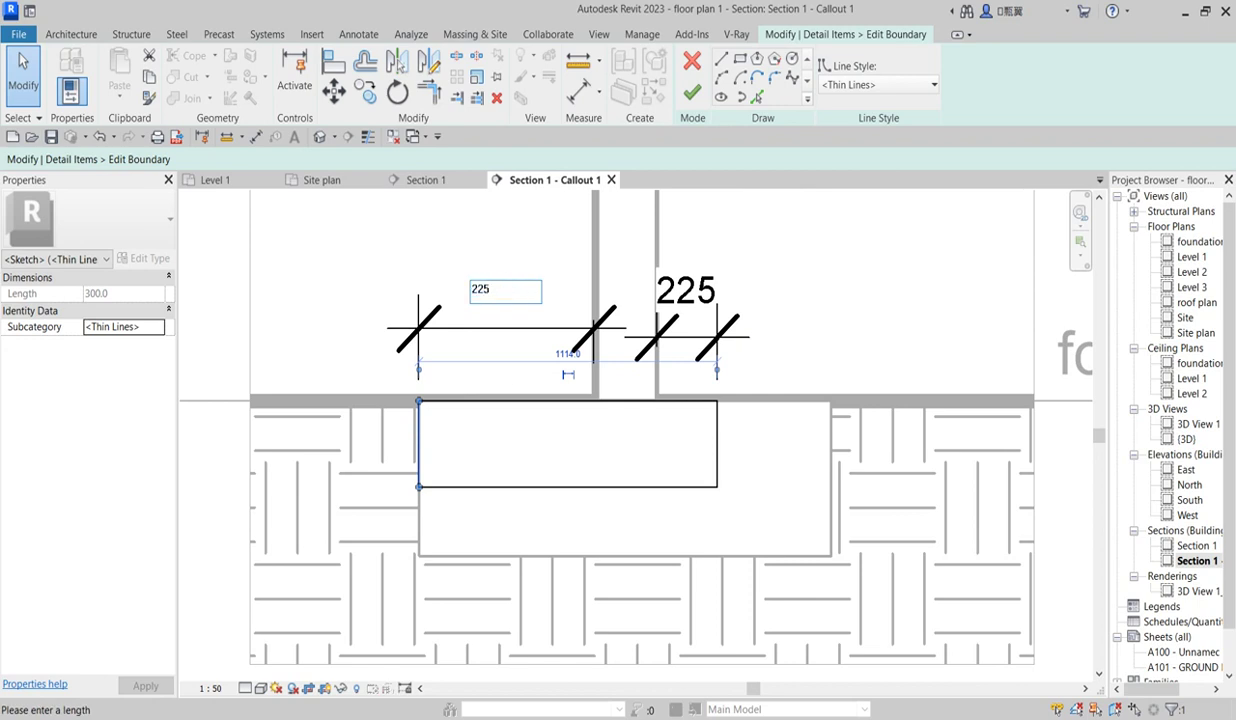
text(225)
key(Return)
Delete the two leftover 225 dimensions
click(717, 342)
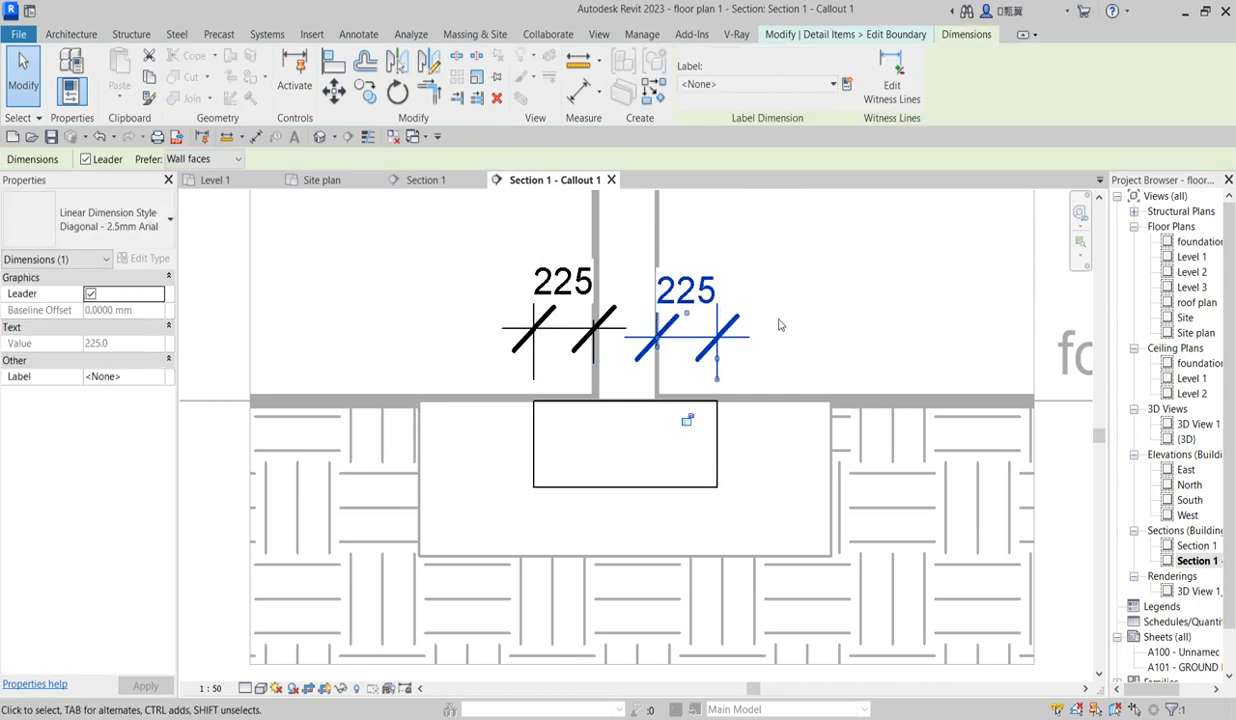
key(Delete)
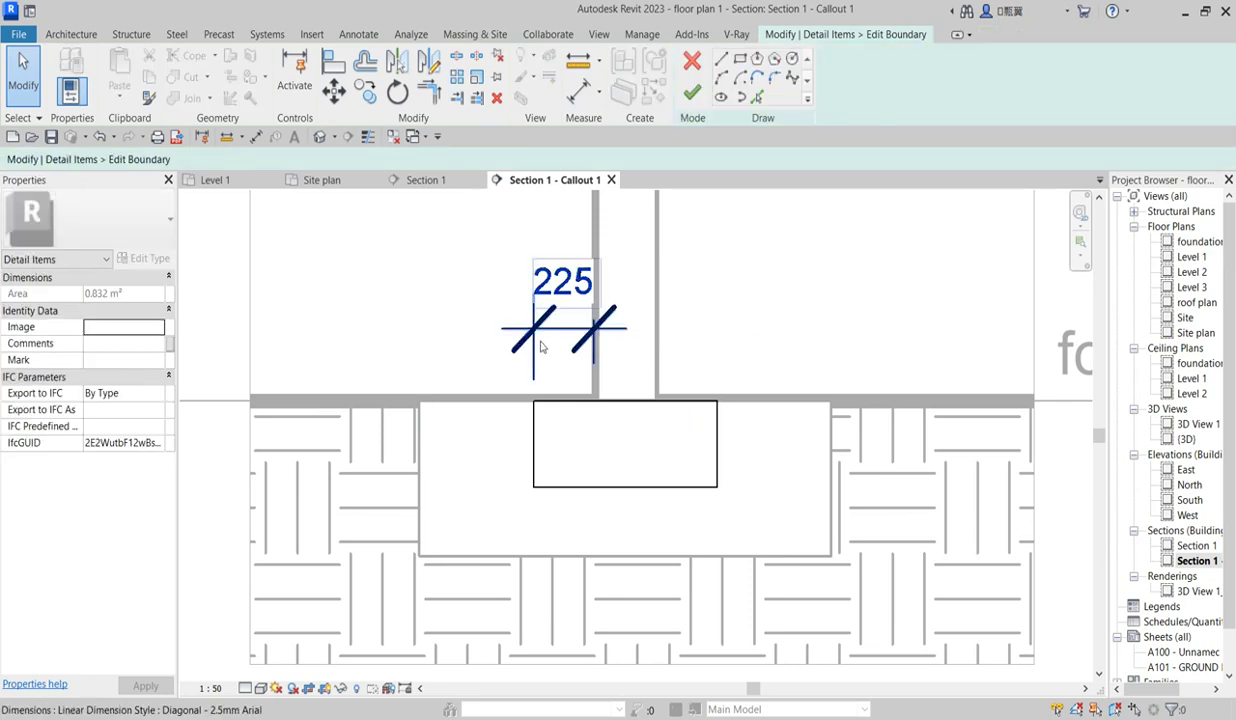
click(546, 341)
key(Delete)
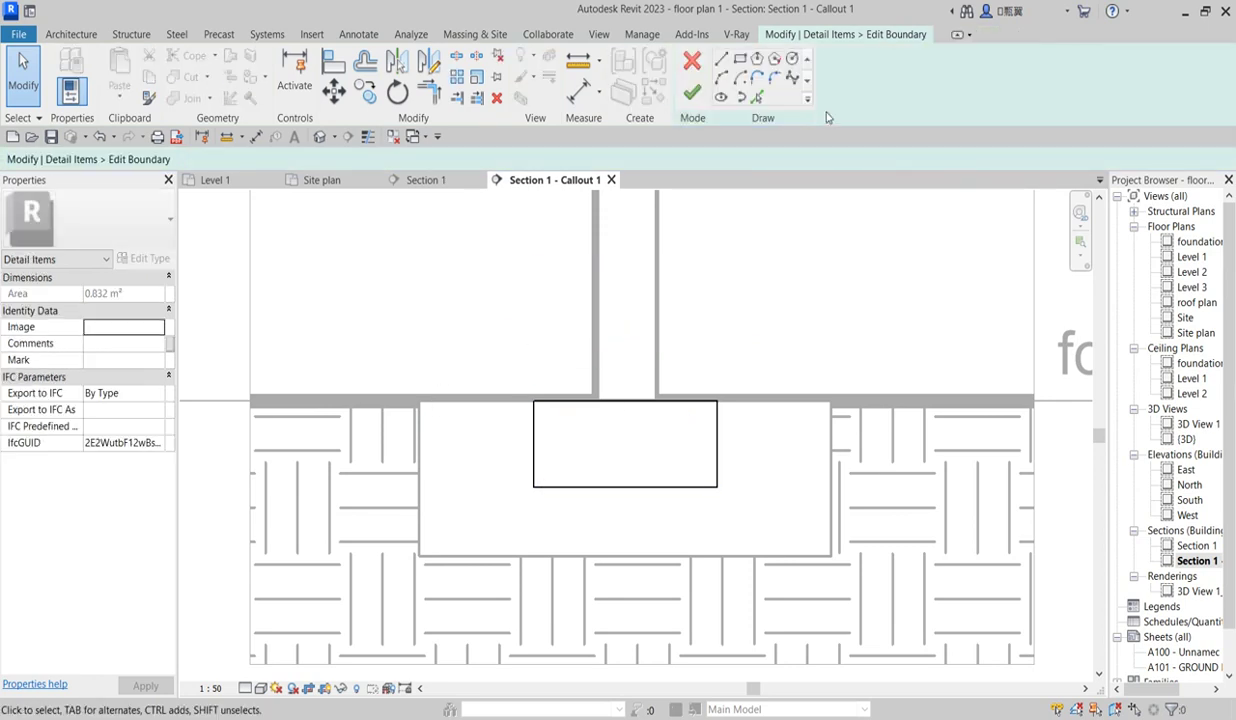
Finish the masking region sketch and check the blank patch beneath the wall
click(692, 95)
key(Escape)
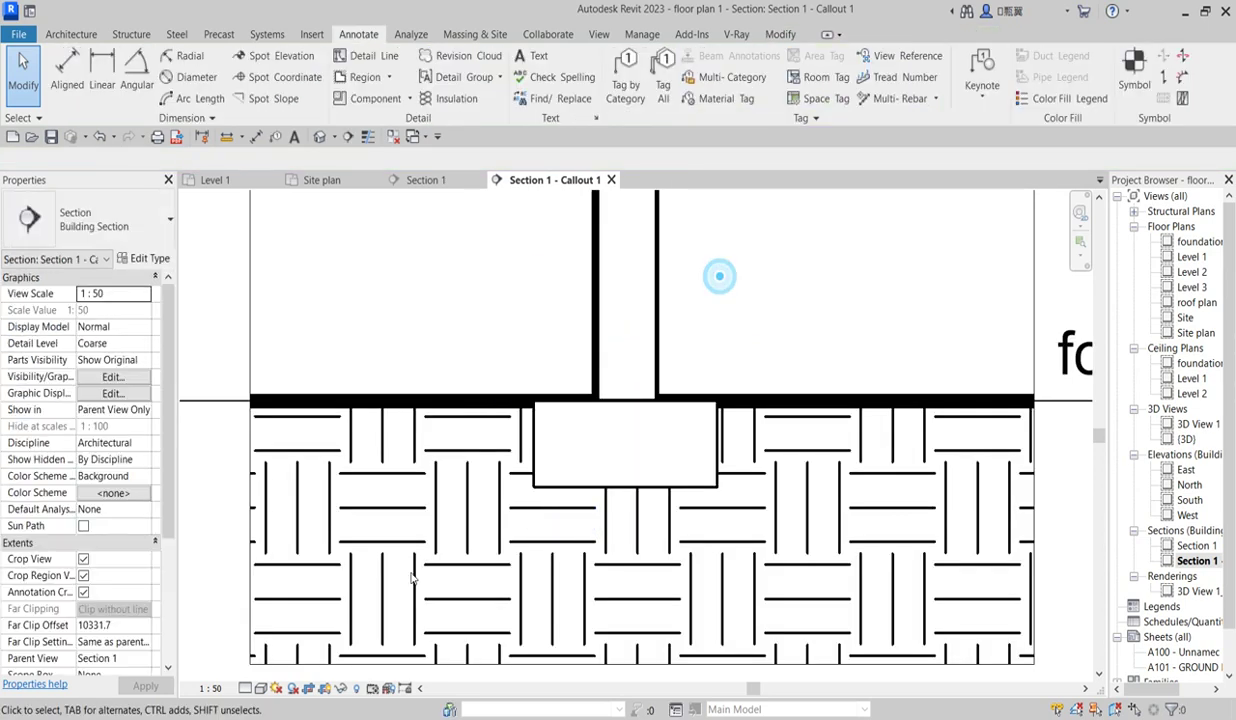
scroll(546, 460, down, 4)
scroll(545, 460, up, 4)
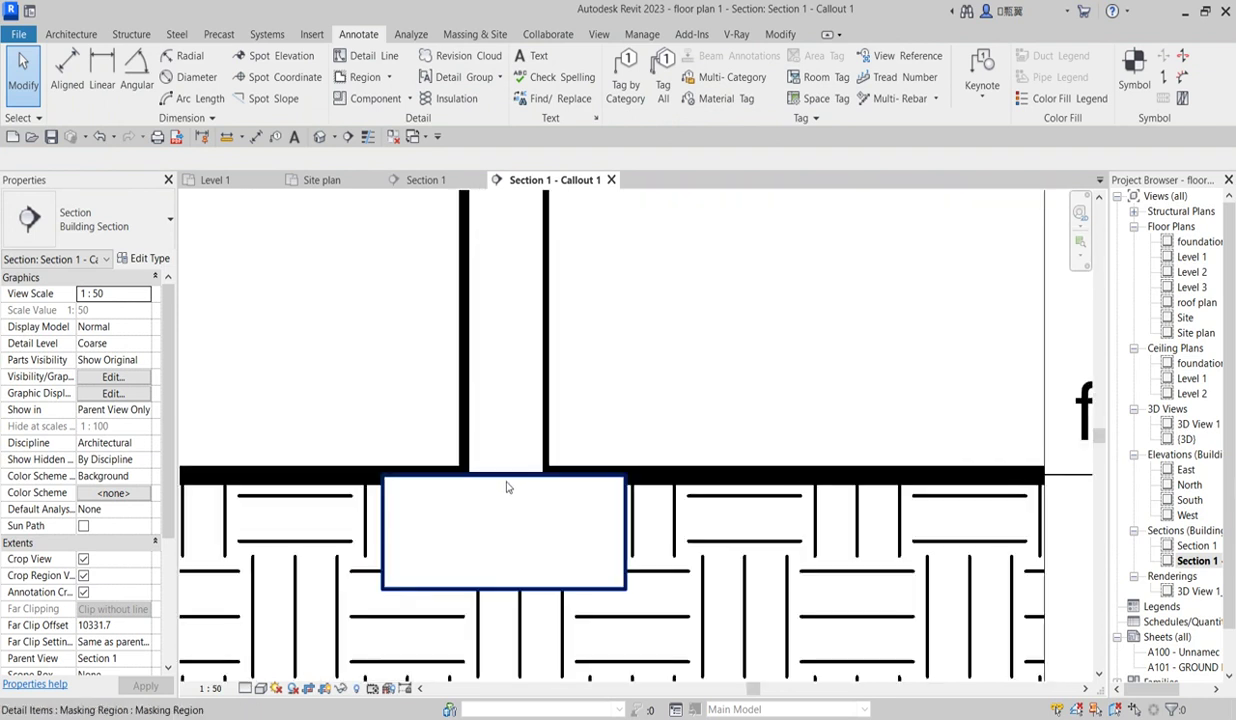
click(505, 486)
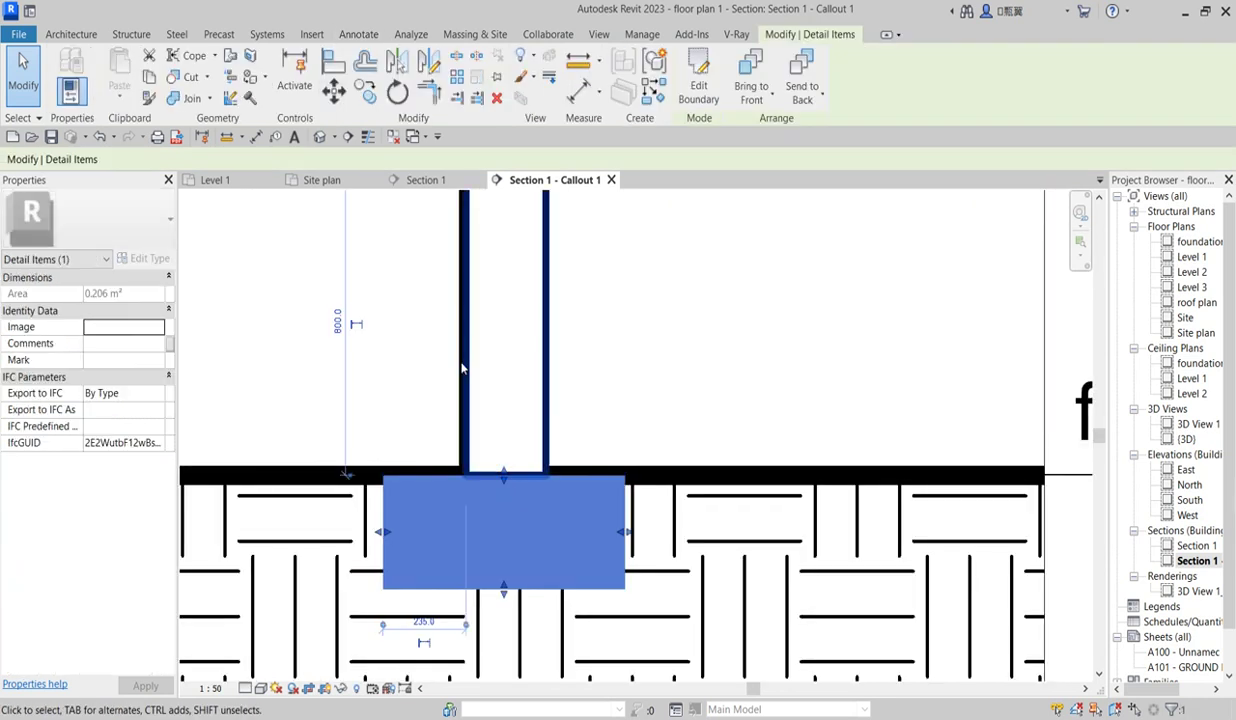
scroll(540, 420, down, 4)
key(Escape)
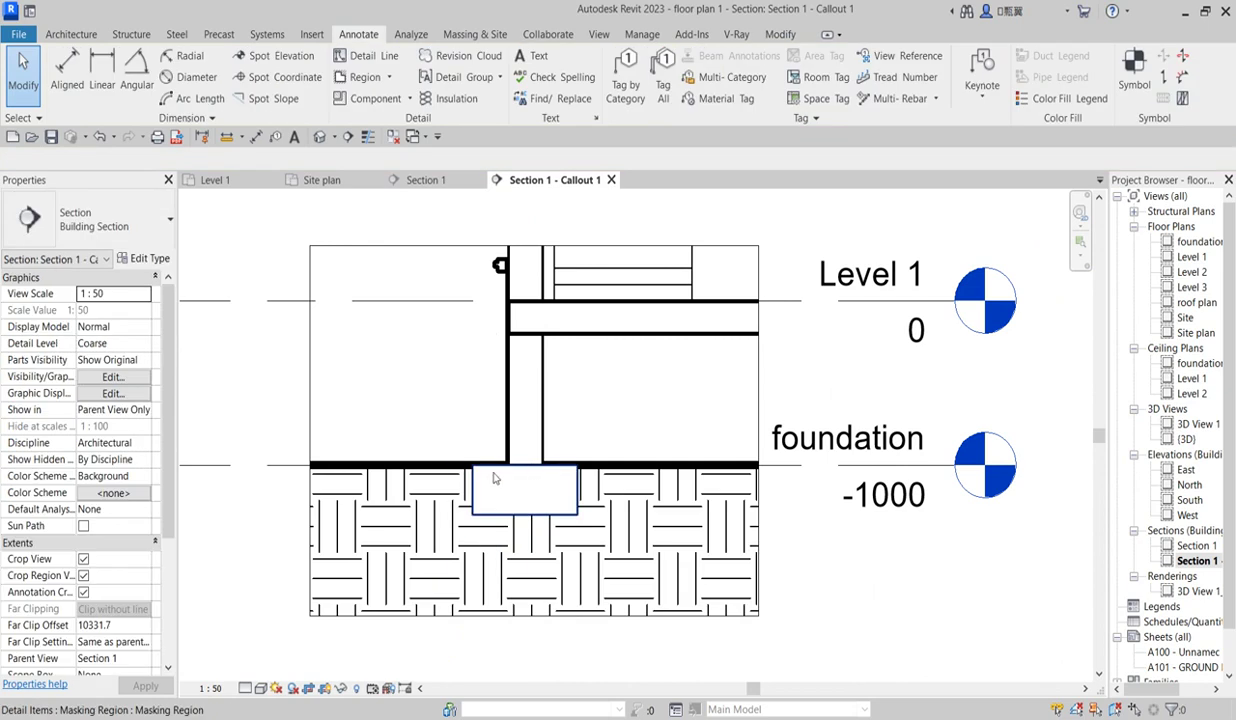
scroll(510, 305, up, 2)
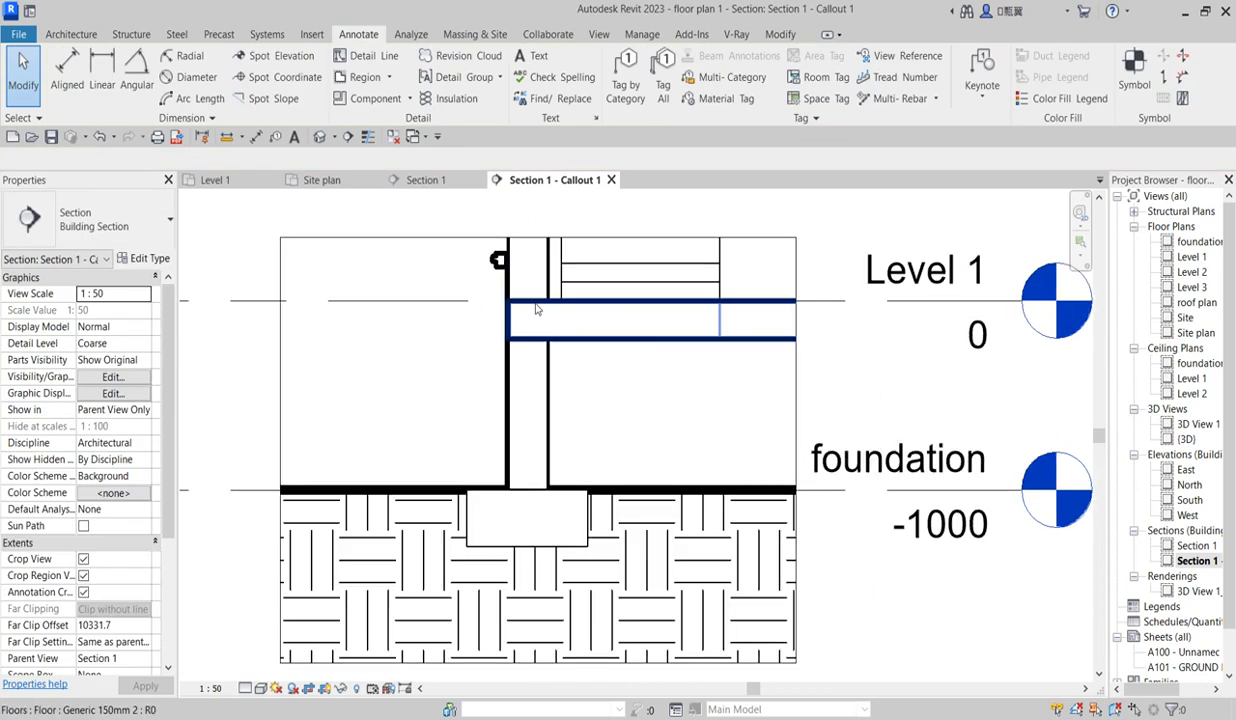
Select the Level 1 floor slab to inspect it, then deselect it
click(535, 311)
scroll(610, 420, up, 2)
scroll(610, 420, down, 1)
click(628, 406)
scroll(596, 378, up, 2)
scroll(571, 433, down, 2)
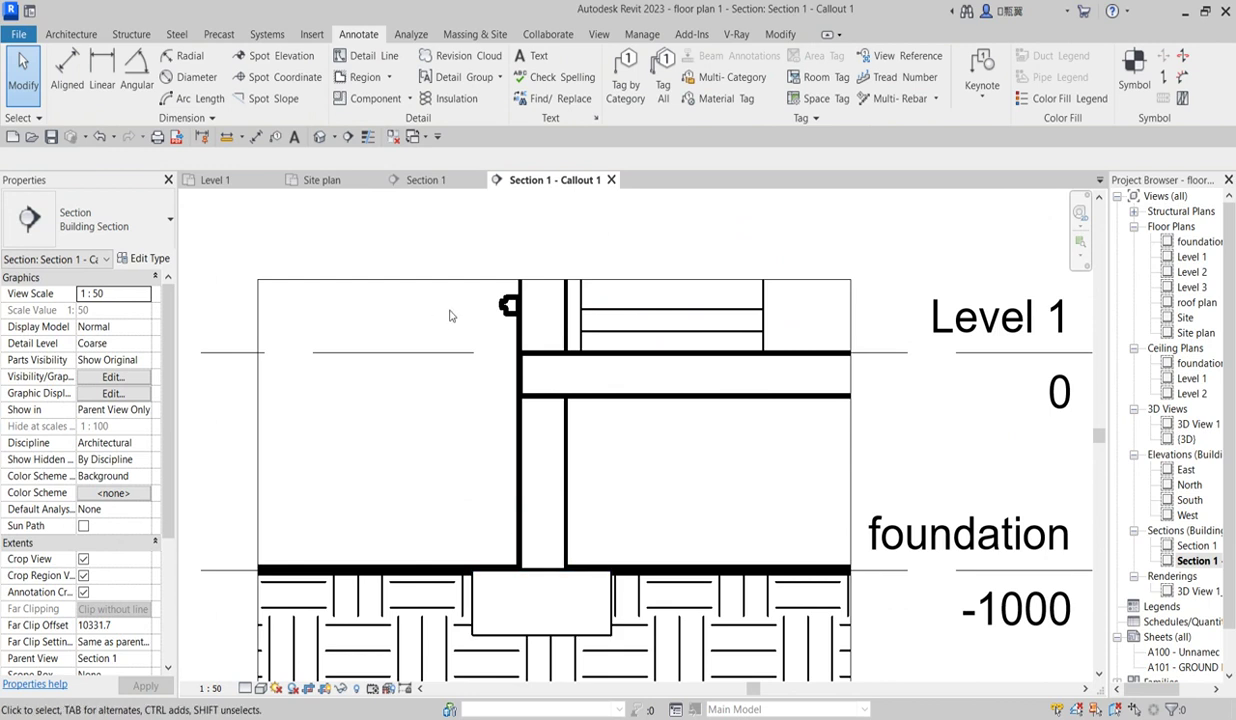
Draw a vertical wide detail line inside the wall from under the floor to the foundation slab
click(372, 56)
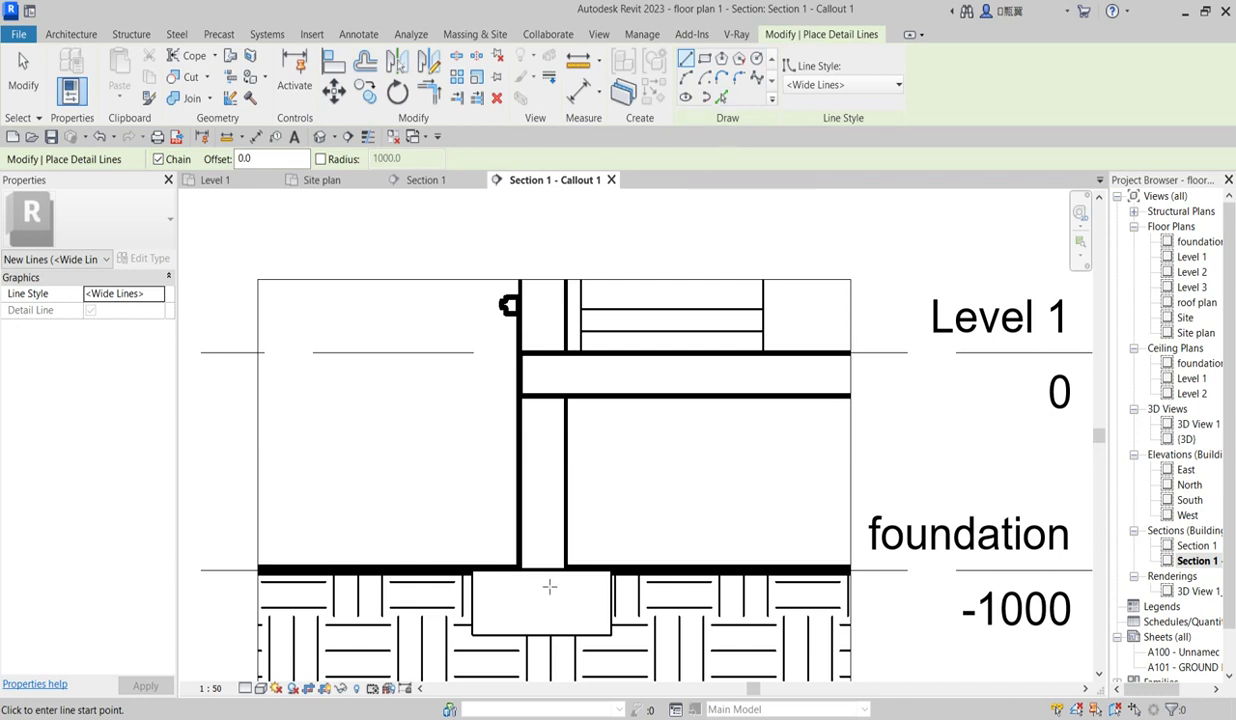
scroll(548, 585, up, 2)
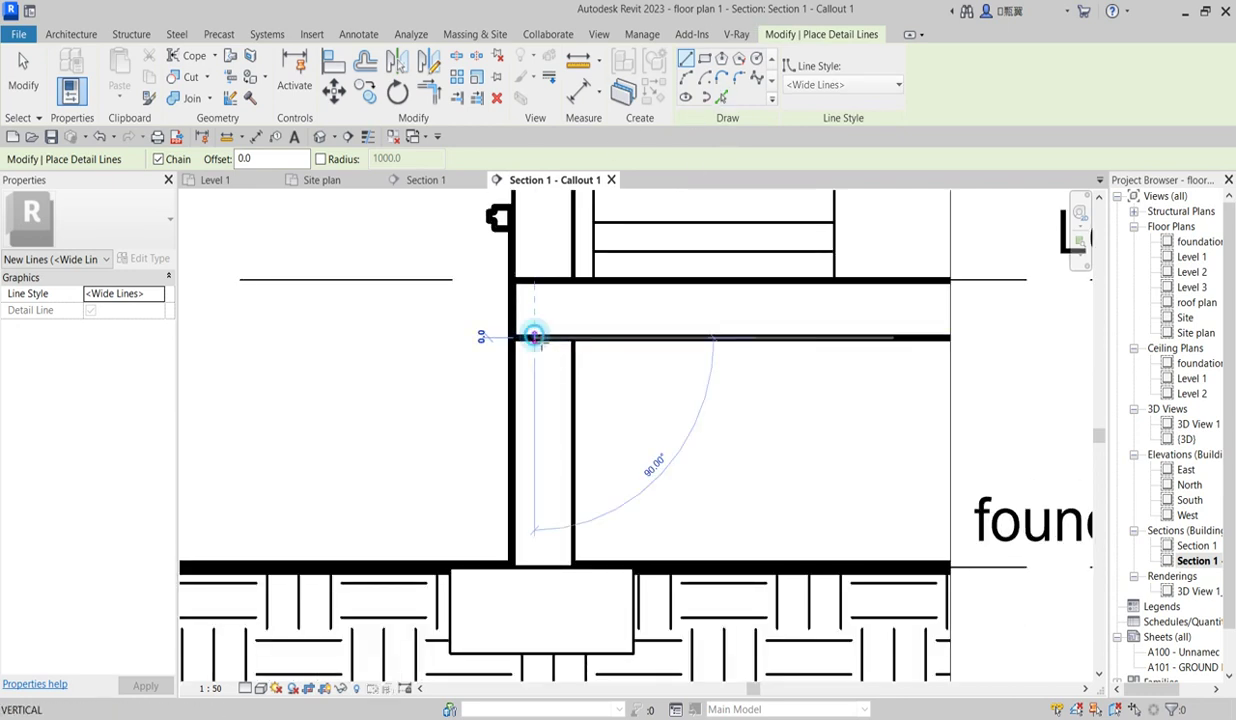
click(534, 336)
click(534, 566)
key(Escape)
key(Escape)
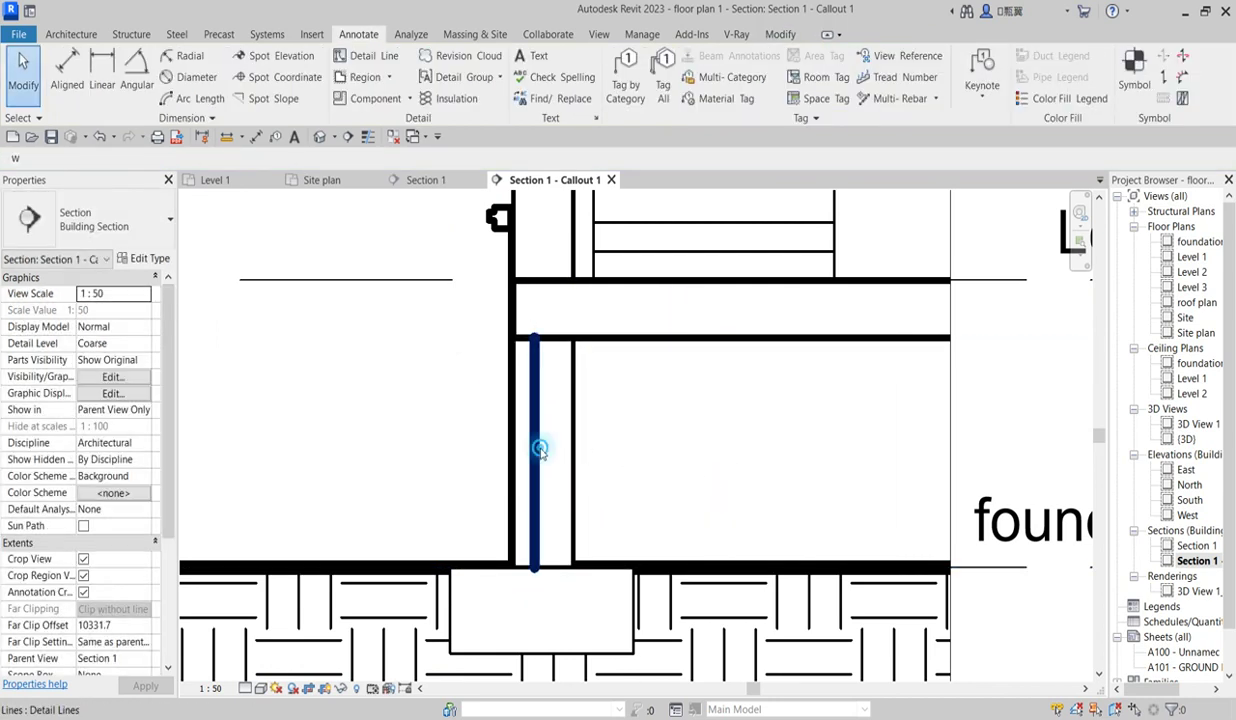
Mirror a copy of the vertical detail line inside the wall
click(535, 445)
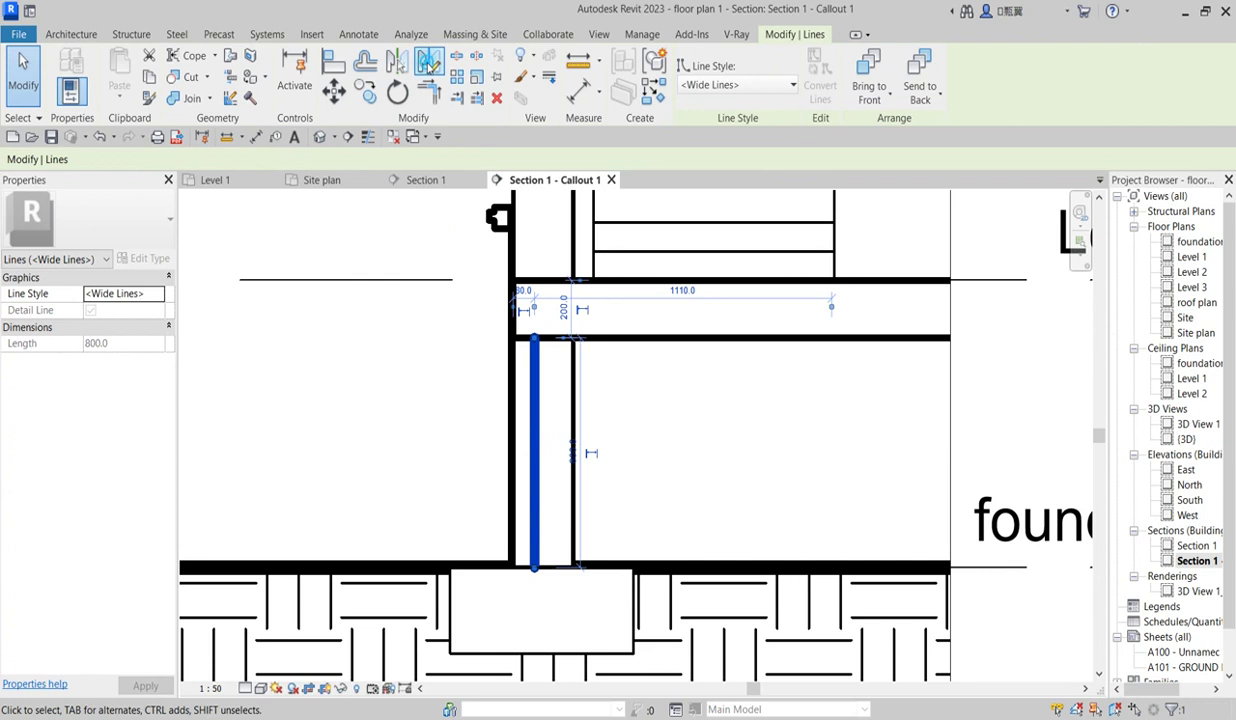
click(430, 88)
scroll(585, 455, up, 2)
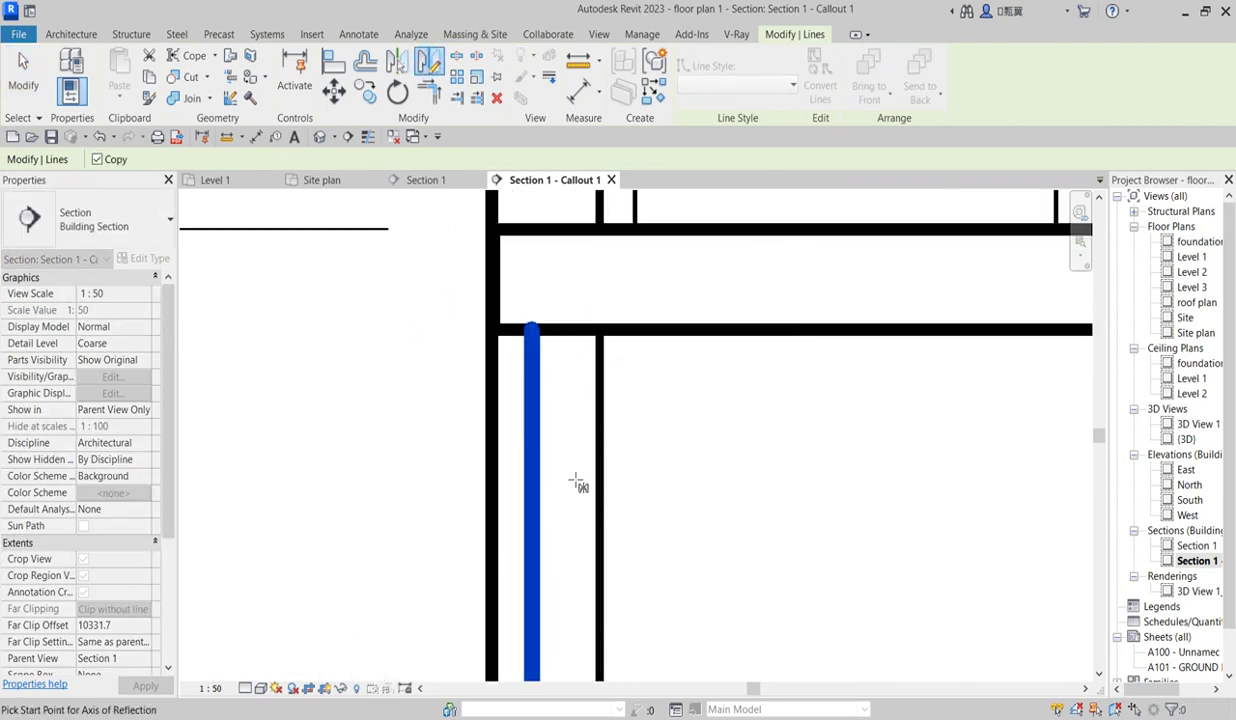
scroll(570, 480, down, 2)
click(555, 621)
click(555, 562)
key(Escape)
Stretch the detail line's top end up to the view's top edge
scroll(585, 513, down, 2)
scroll(585, 513, up, 2)
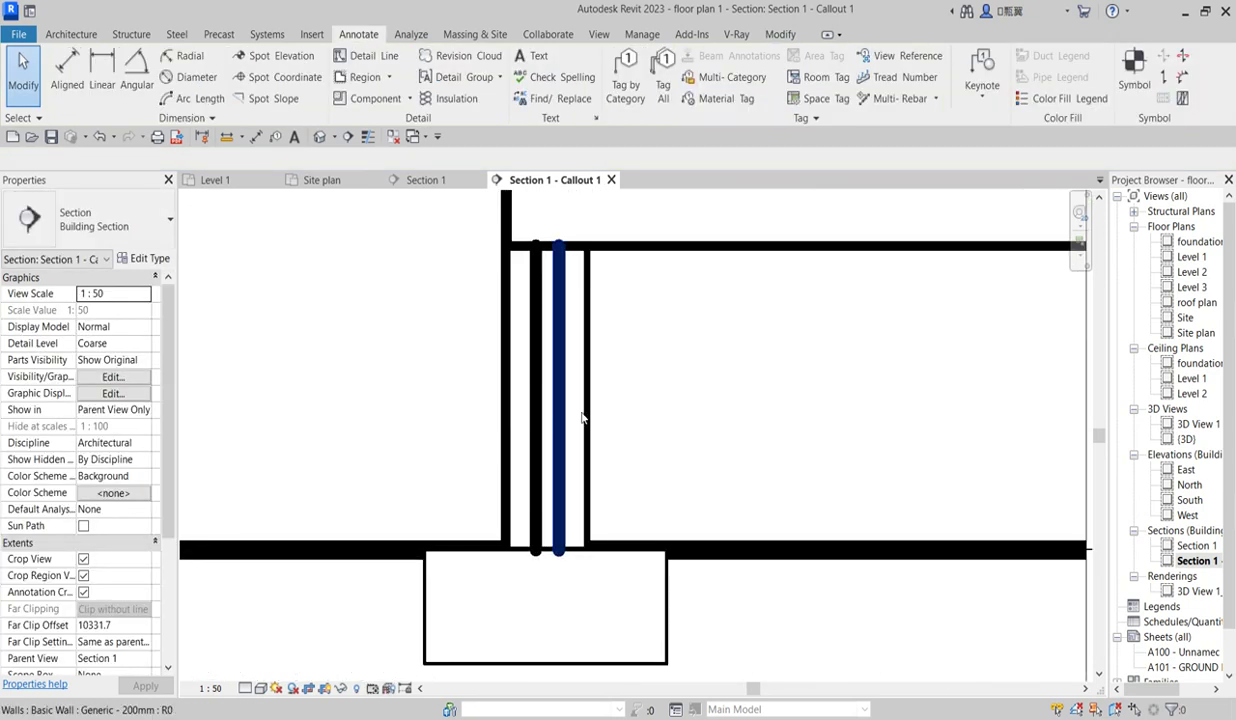
scroll(455, 407, down, 1)
scroll(541, 279, down, 2)
scroll(500, 306, up, 2)
scroll(610, 414, down, 2)
scroll(562, 296, up, 2)
scroll(562, 296, up, 1)
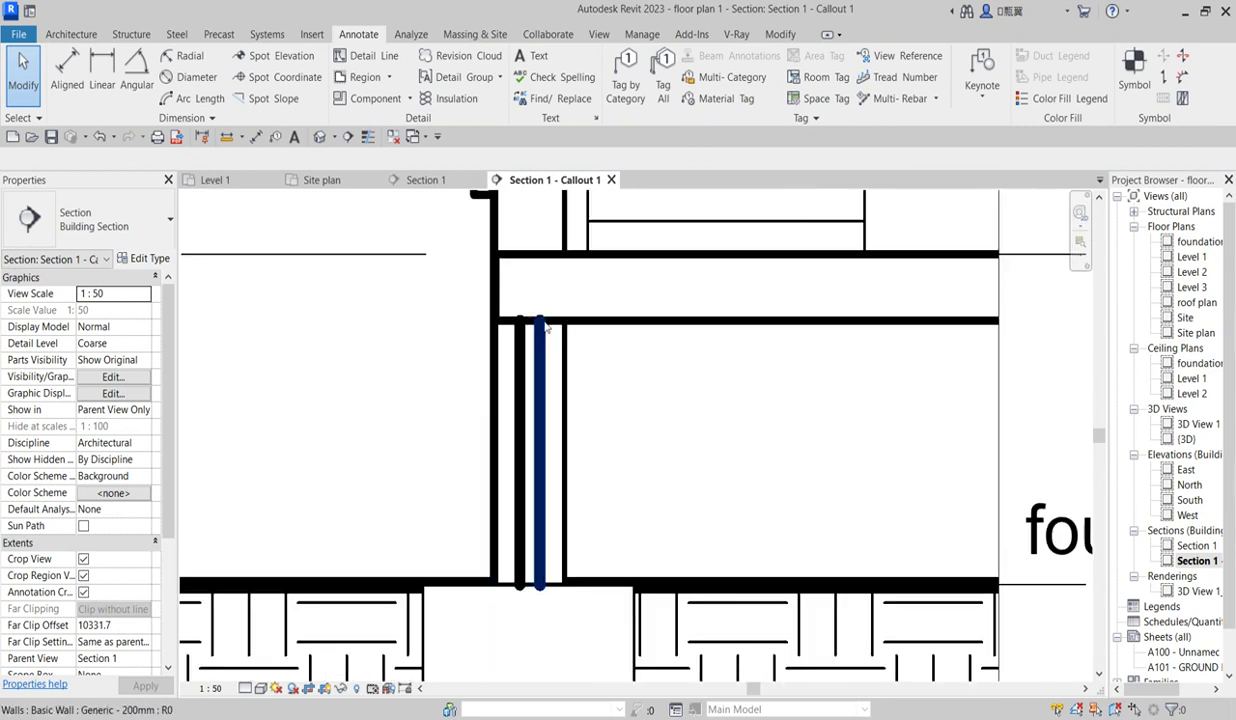
click(539, 330)
drag(539, 322, 541, 196)
scroll(629, 386, down, 2)
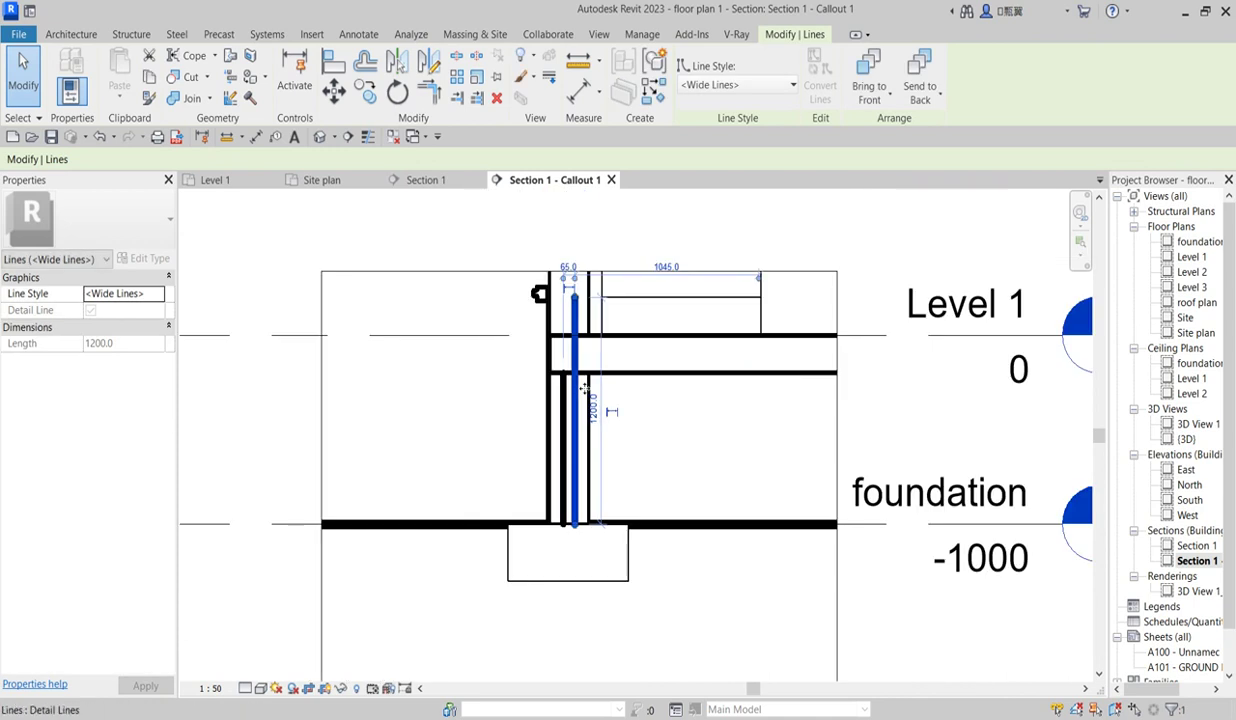
drag(575, 298, 574, 268)
Draw another wide detail line from the wall's base to the view's top edge
key(c)
key(s)
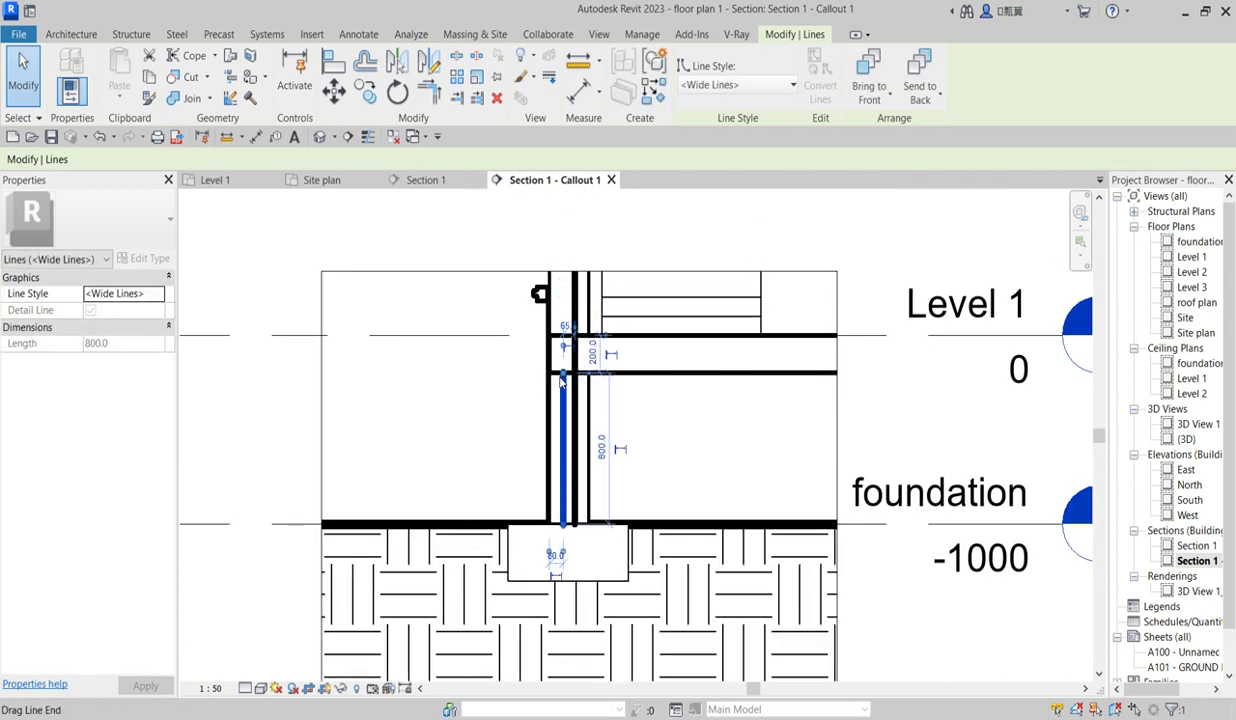
click(563, 521)
click(563, 275)
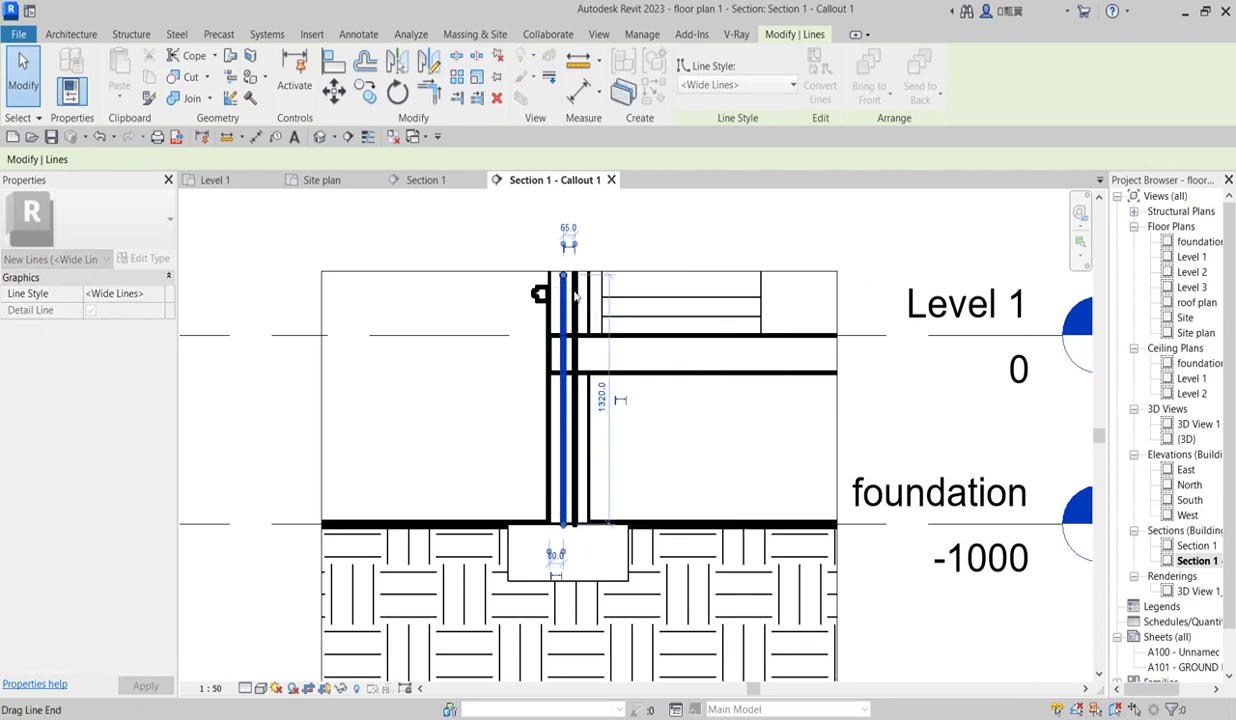
key(Escape)
click(651, 416)
scroll(602, 378, up, 2)
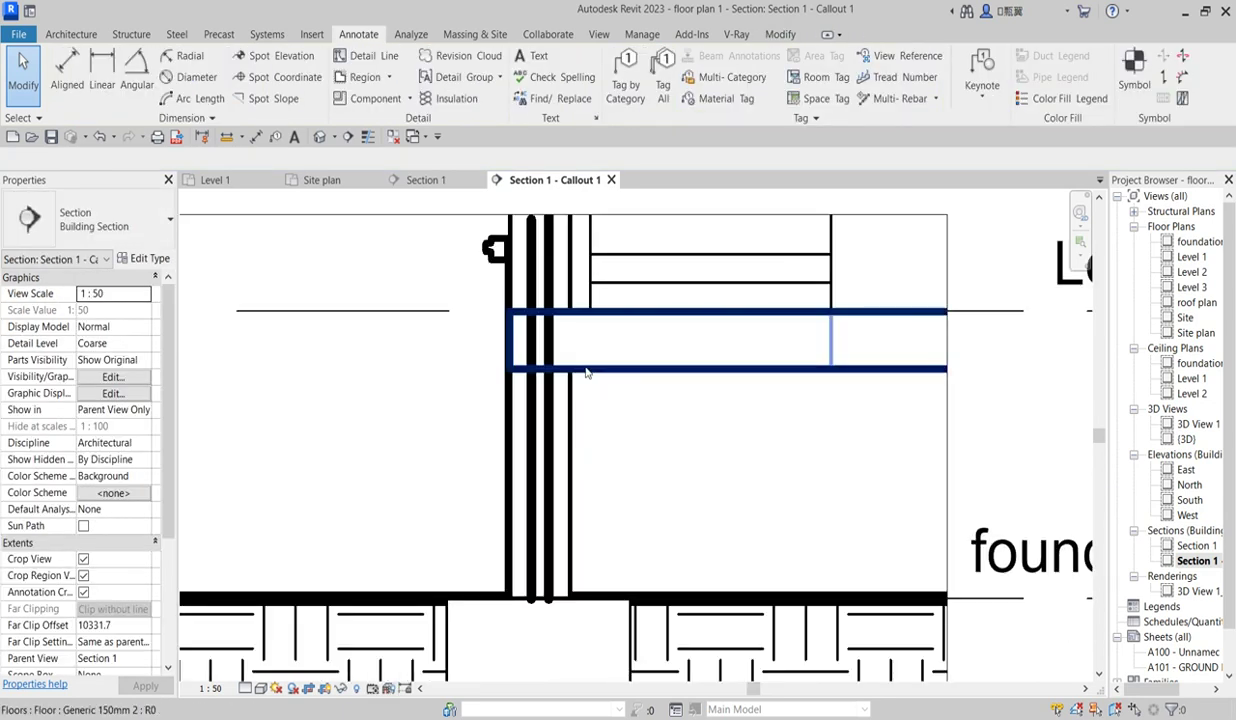
Edit the Level 1 floor slab's boundary and choose Floor Plan: Level 1 as the sketch view
click(585, 369)
scroll(662, 450, down, 3)
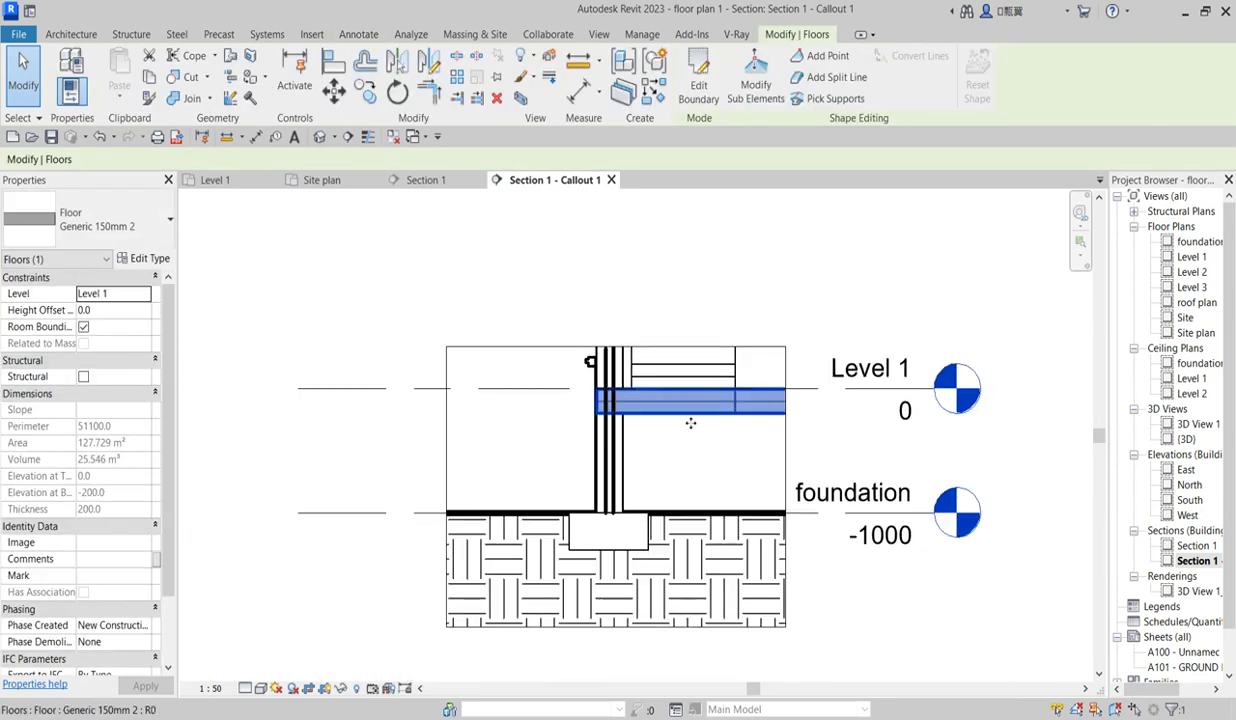
scroll(632, 461, up, 2)
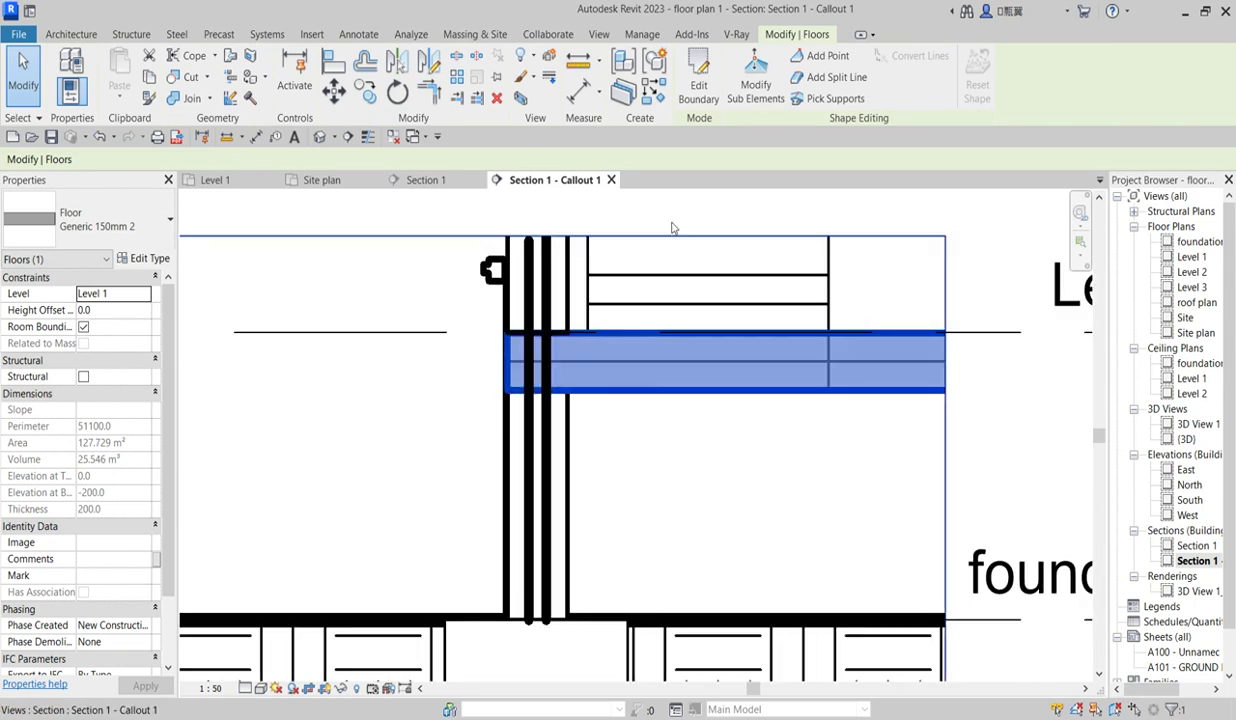
click(699, 84)
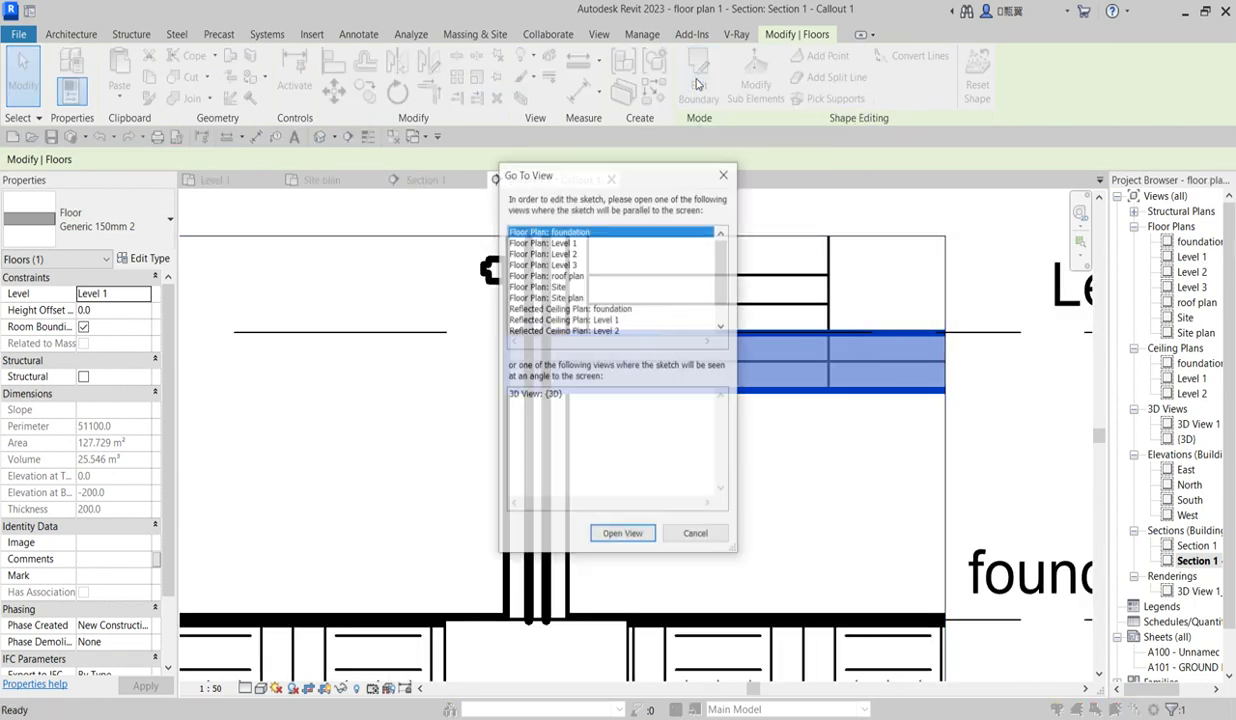
click(572, 253)
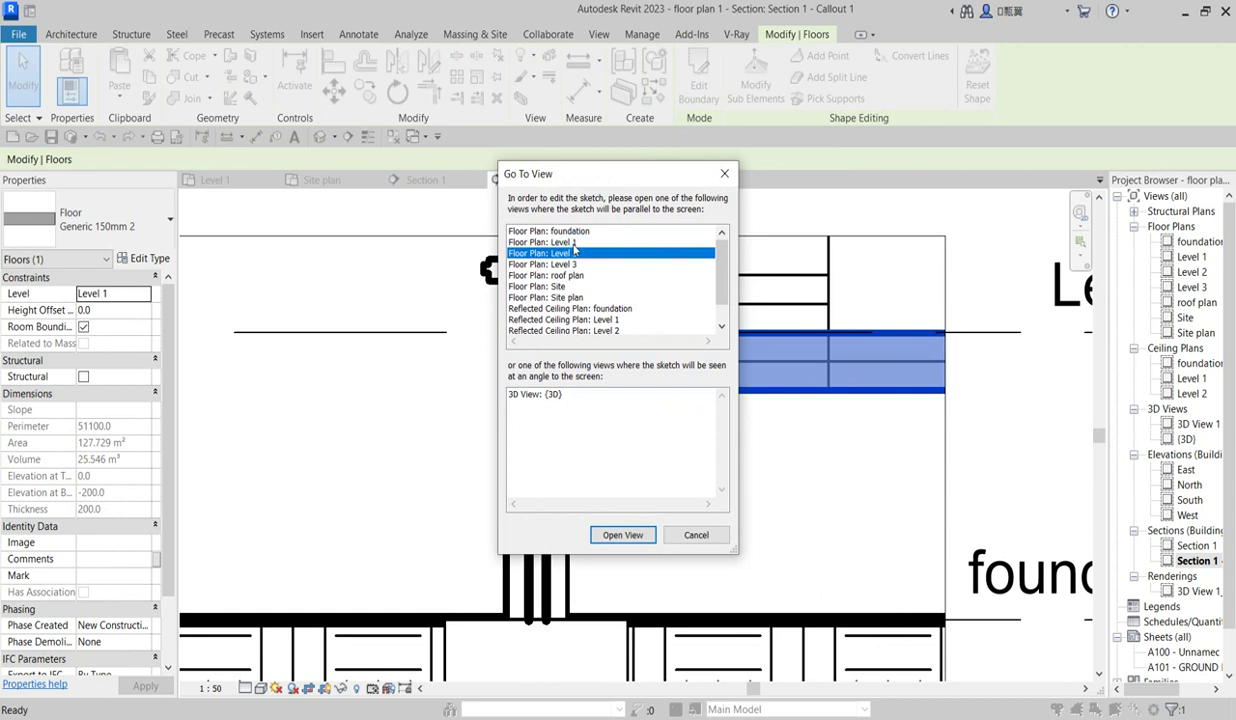
click(558, 242)
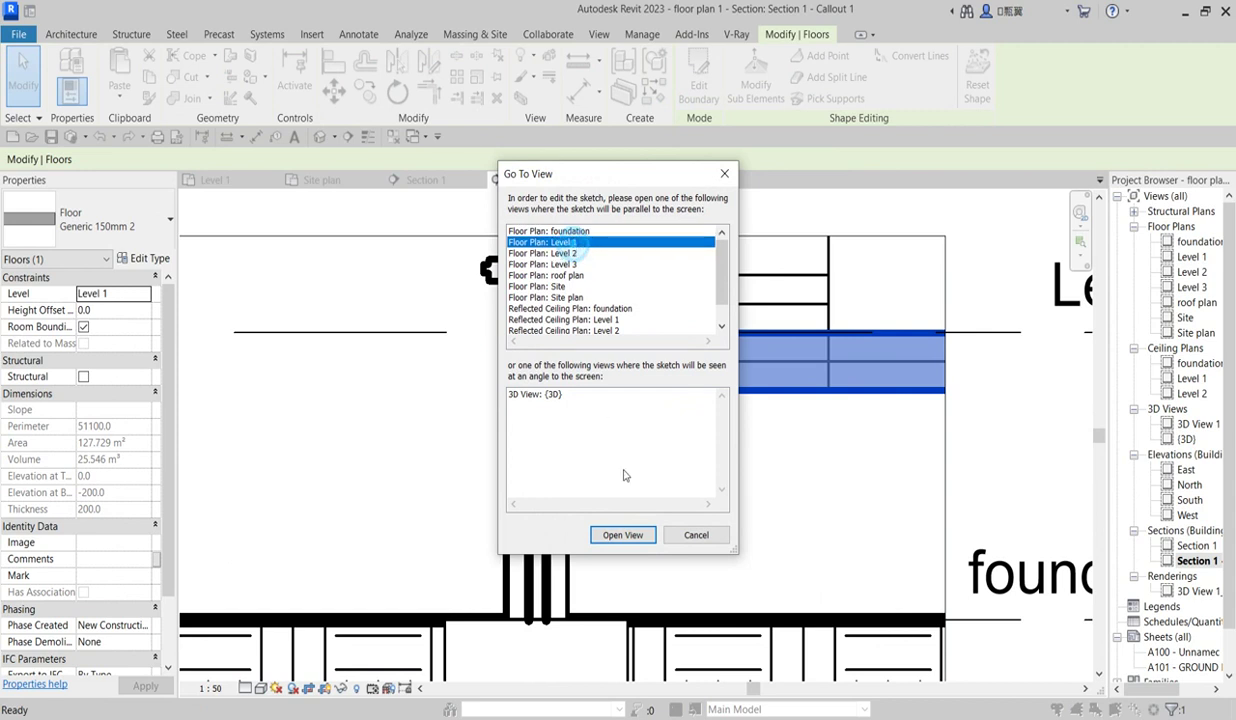
In Level 1, align the floor boundary sketch line to the guest-room wall
click(624, 535)
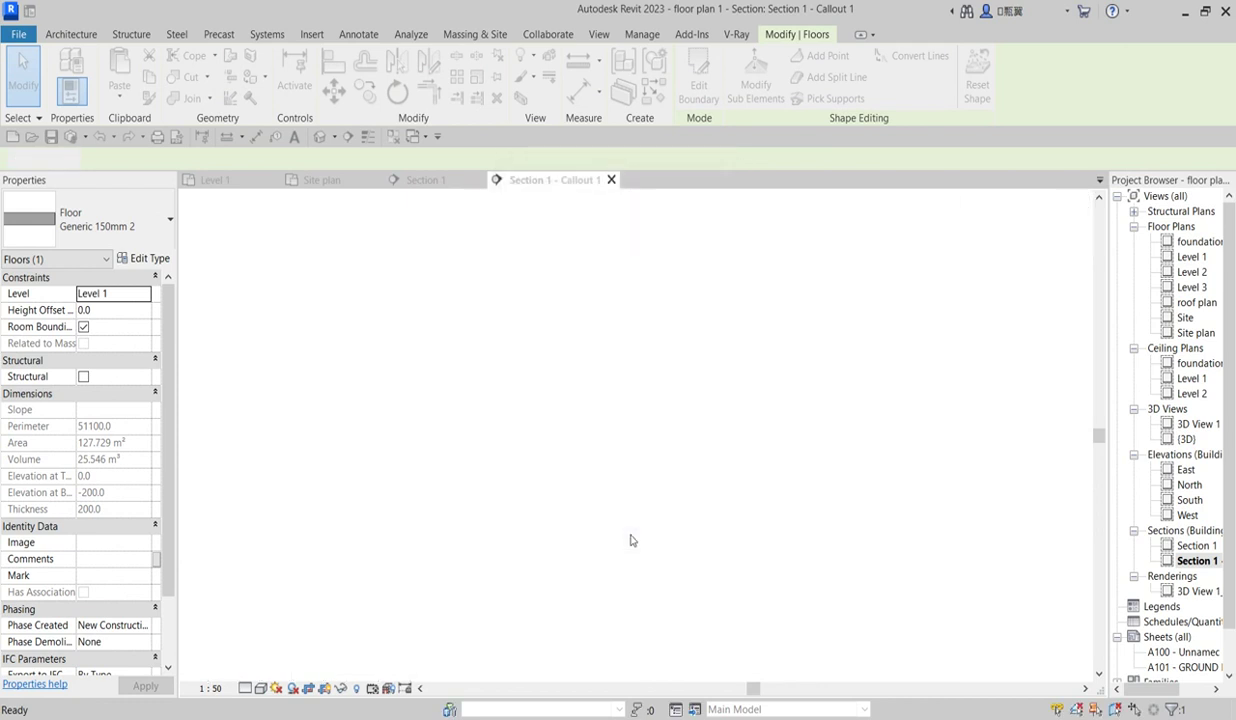
scroll(629, 387, up, 6)
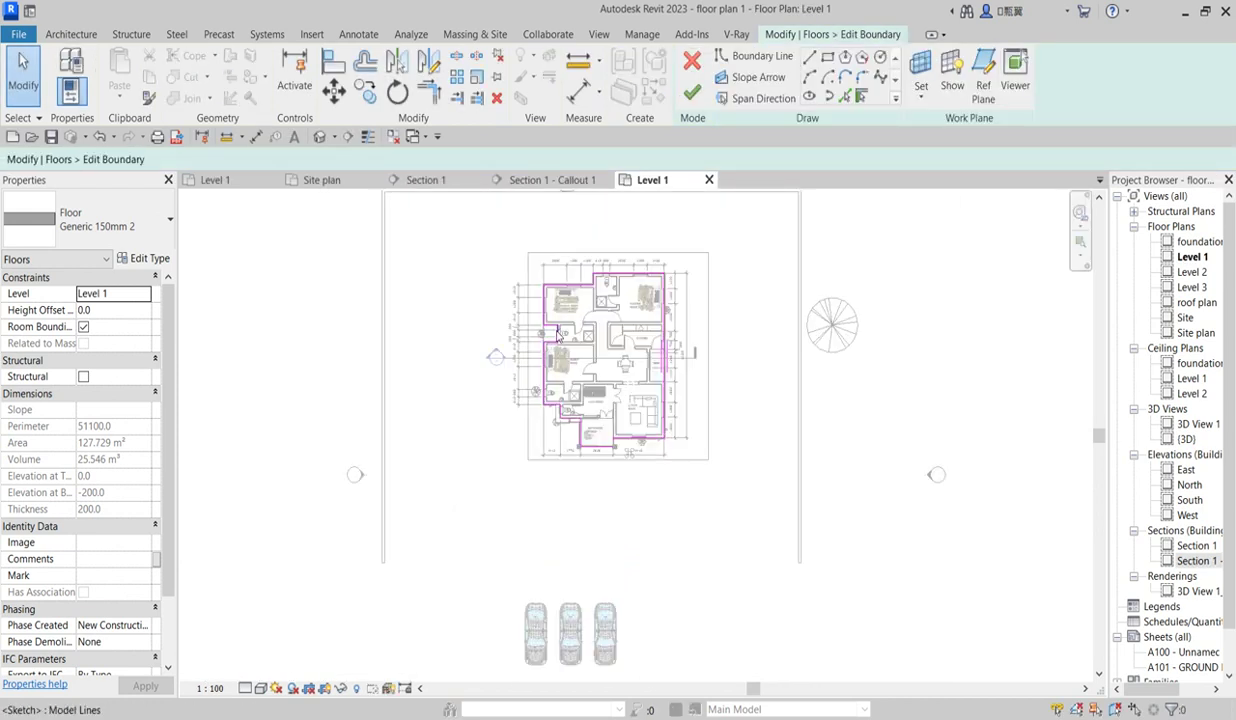
scroll(540, 482, down, 3)
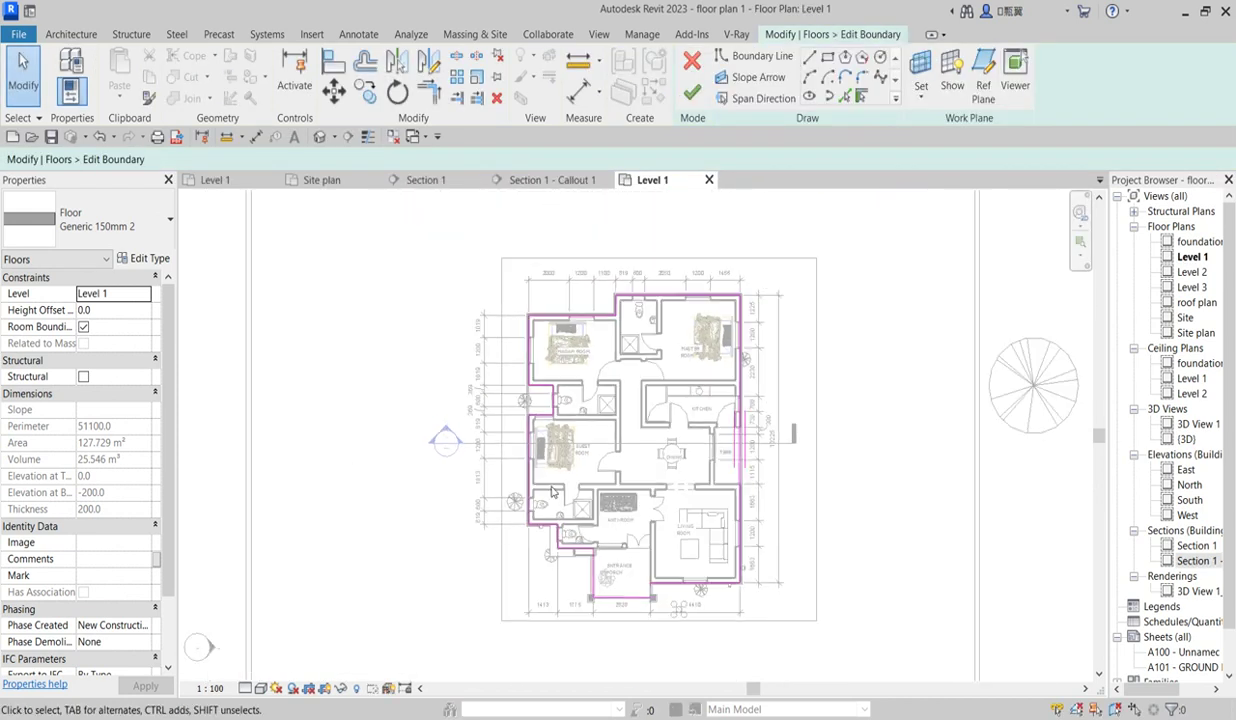
click(330, 66)
scroll(563, 468, up, 5)
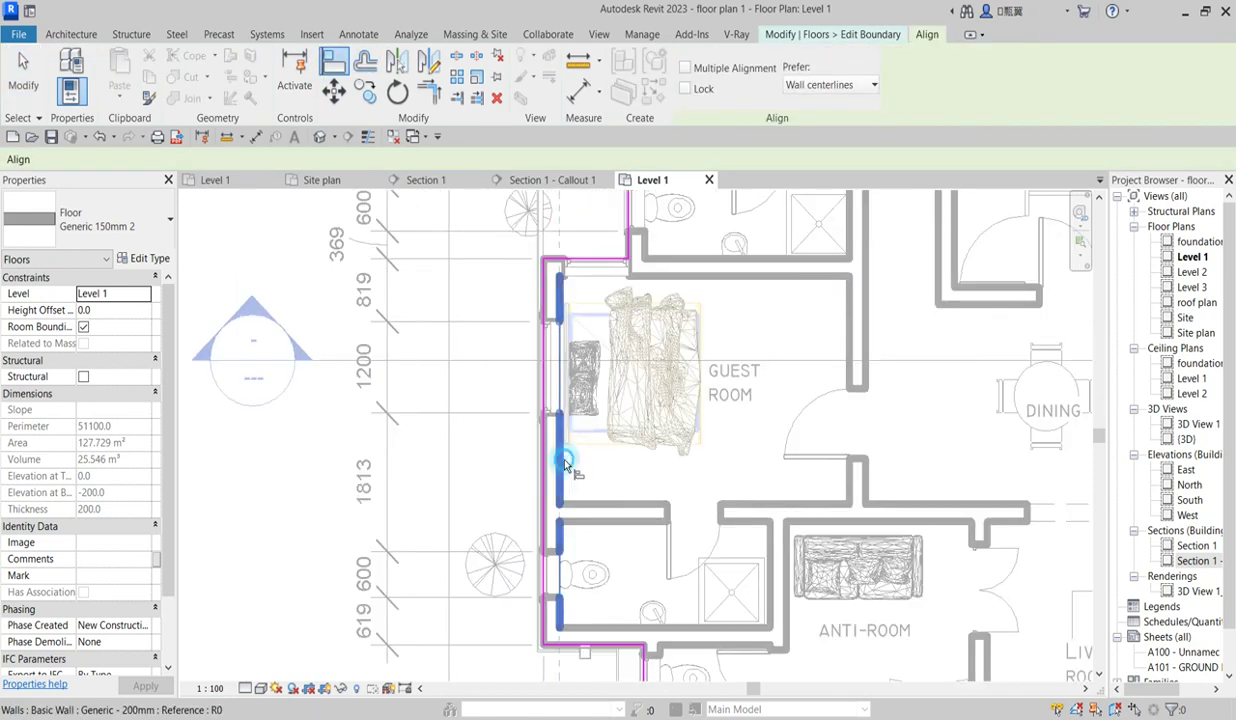
click(543, 463)
scroll(700, 470, down, 5)
scroll(848, 537, up, 4)
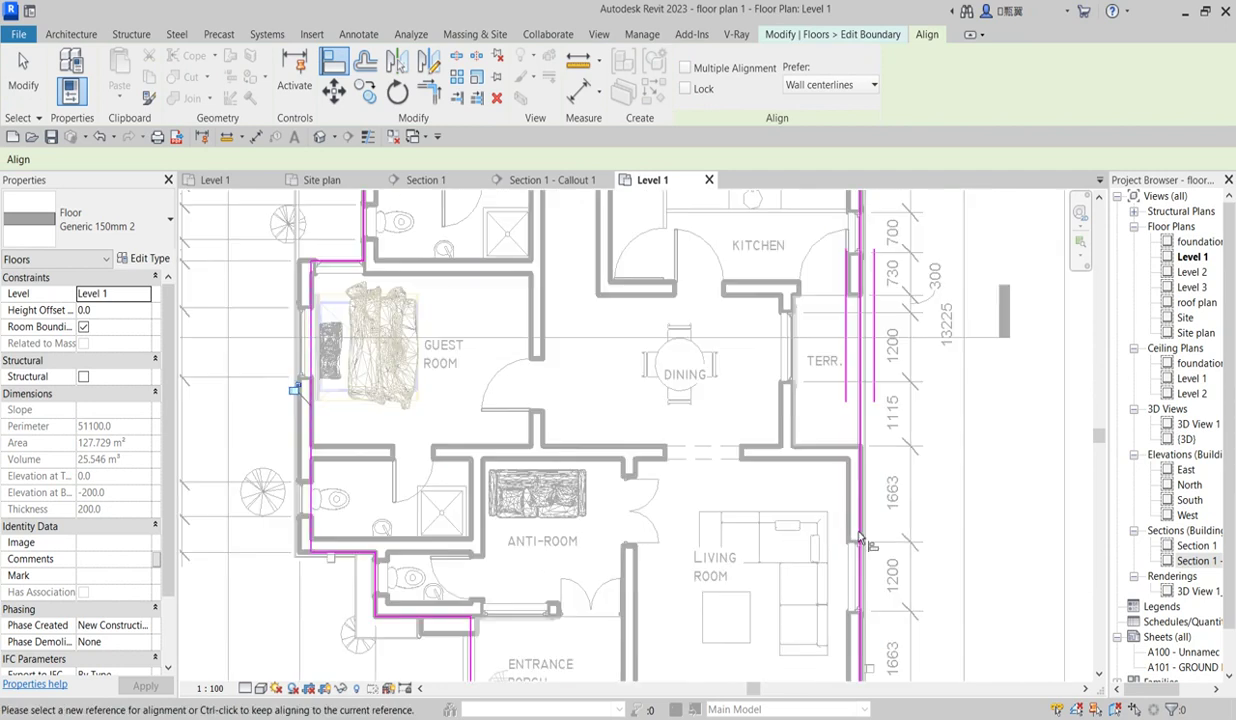
click(860, 497)
scroll(855, 485, down, 5)
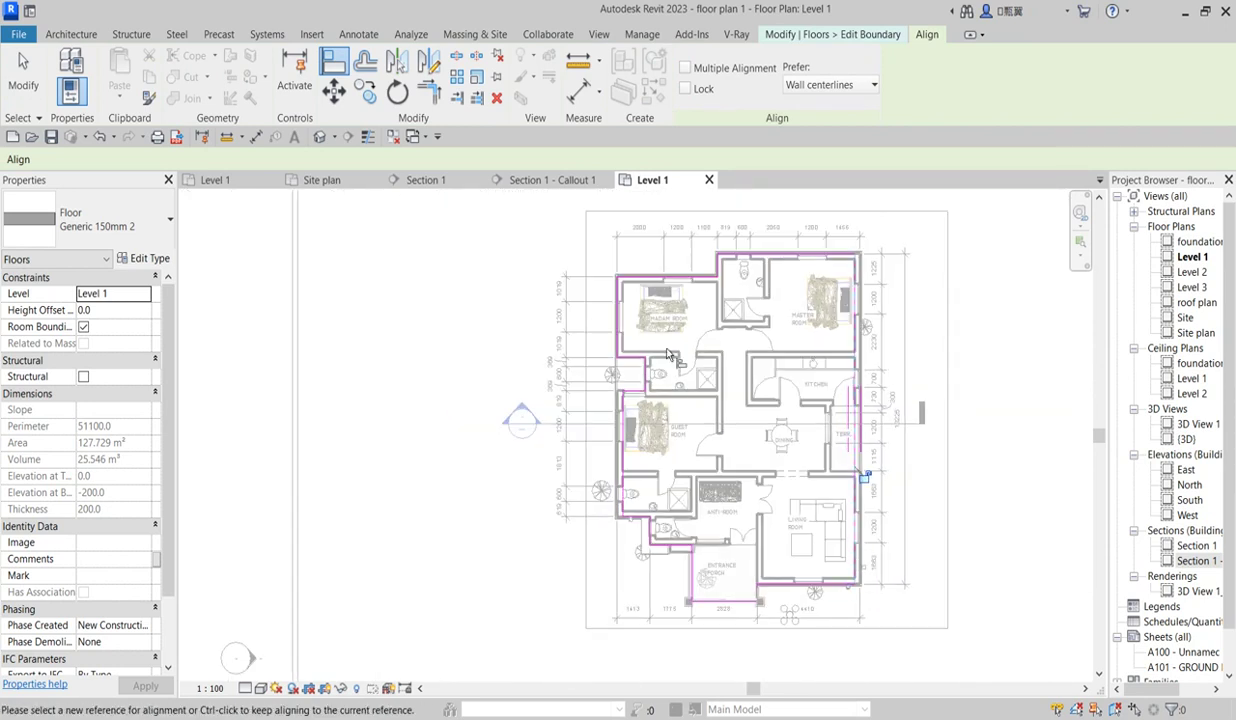
Cancel the Align tool and finish the floor boundary, giving 123.618 m²
right_click(518, 324)
click(548, 333)
right_click(546, 285)
click(575, 296)
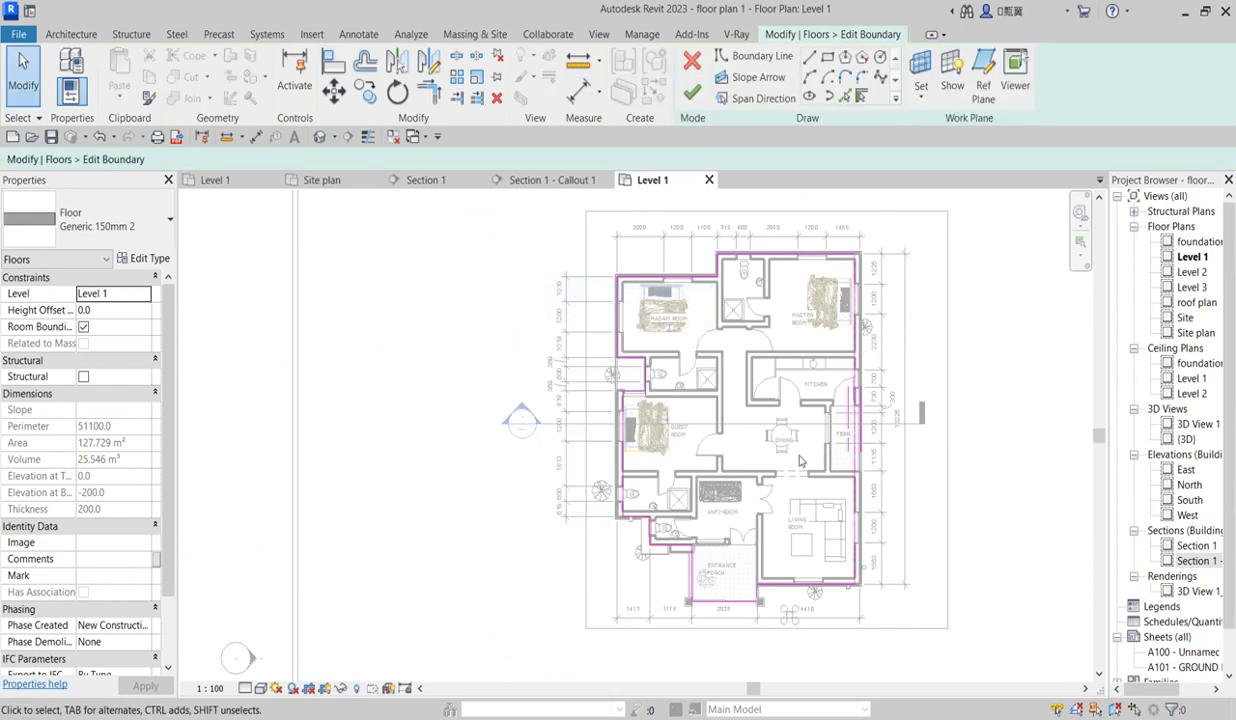
click(691, 91)
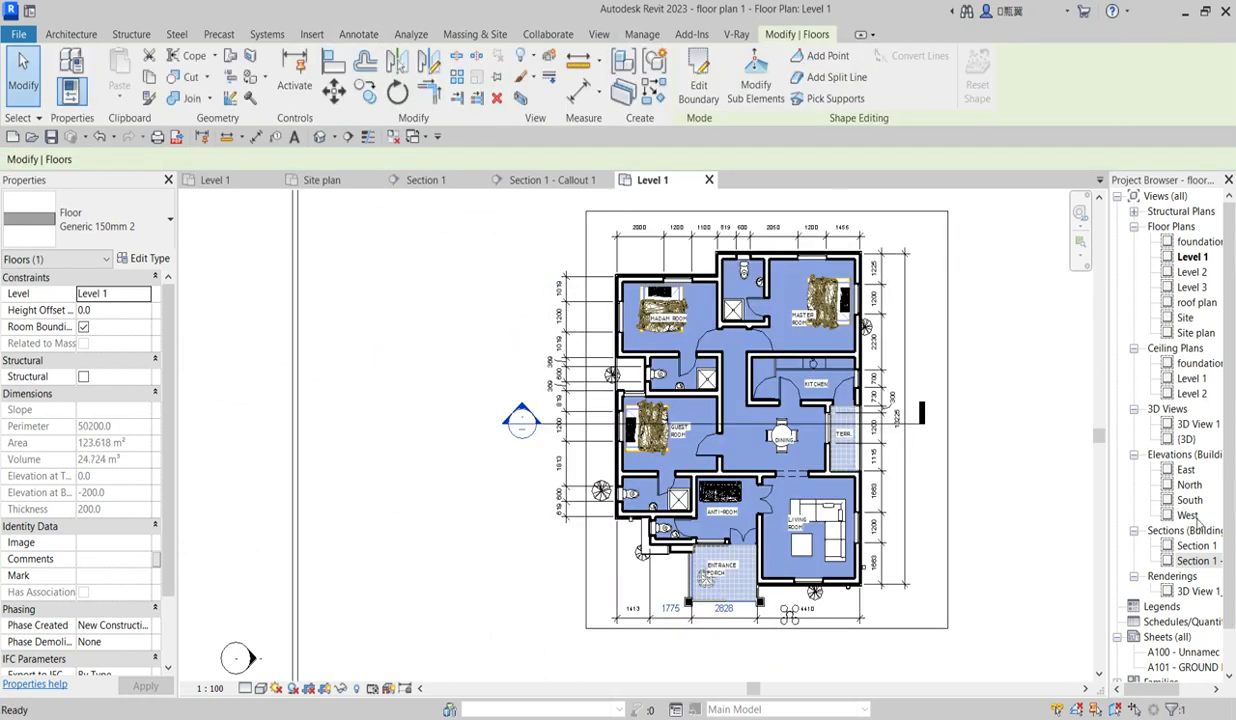
Open the Section 1 - Callout 1 view and deselect the floor
click(1198, 564)
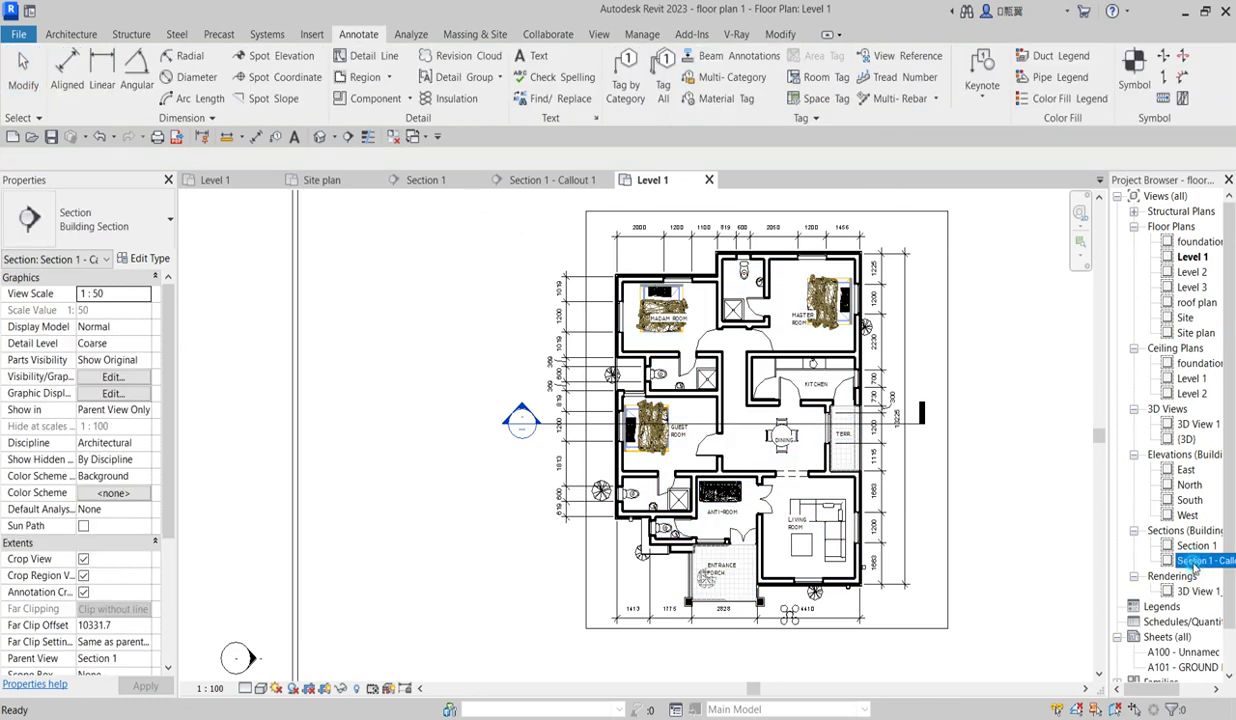
double_click(1198, 562)
click(600, 345)
scroll(662, 444, down, 2)
click(679, 457)
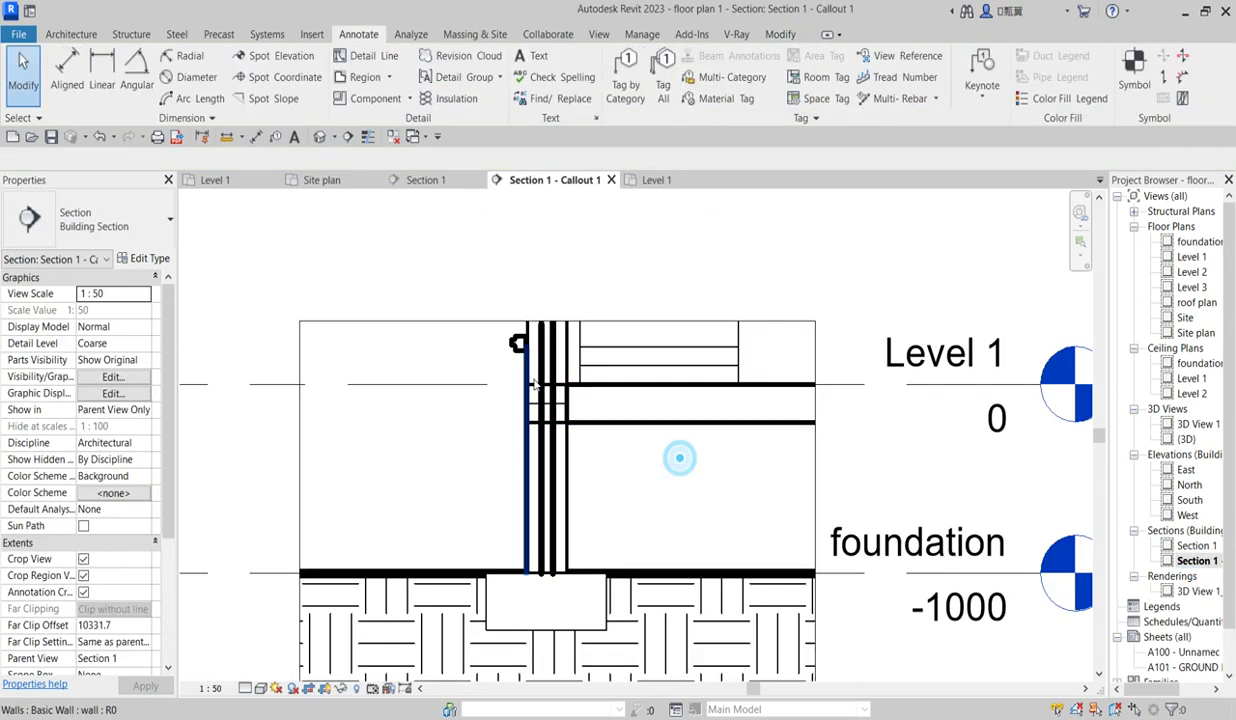
scroll(534, 384, up, 3)
scroll(508, 429, up, 1)
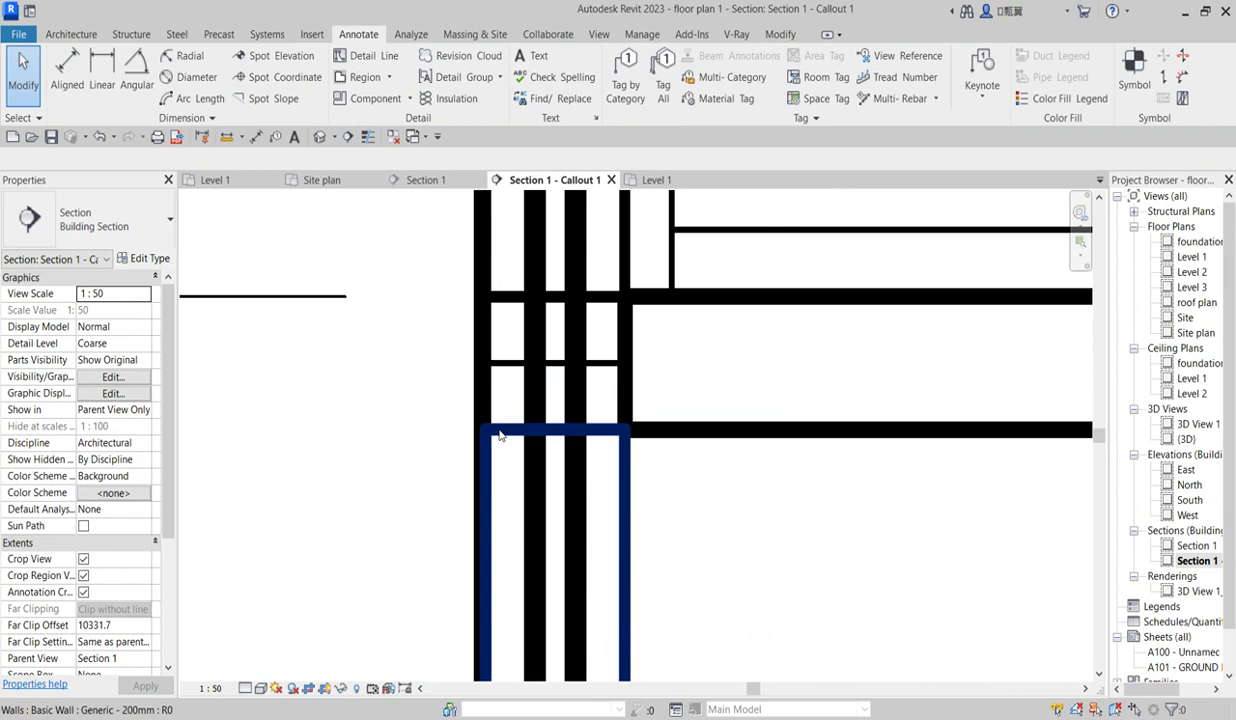
Raise the foundation wall's top from 800 to 1000 so it reaches Level 1
click(500, 435)
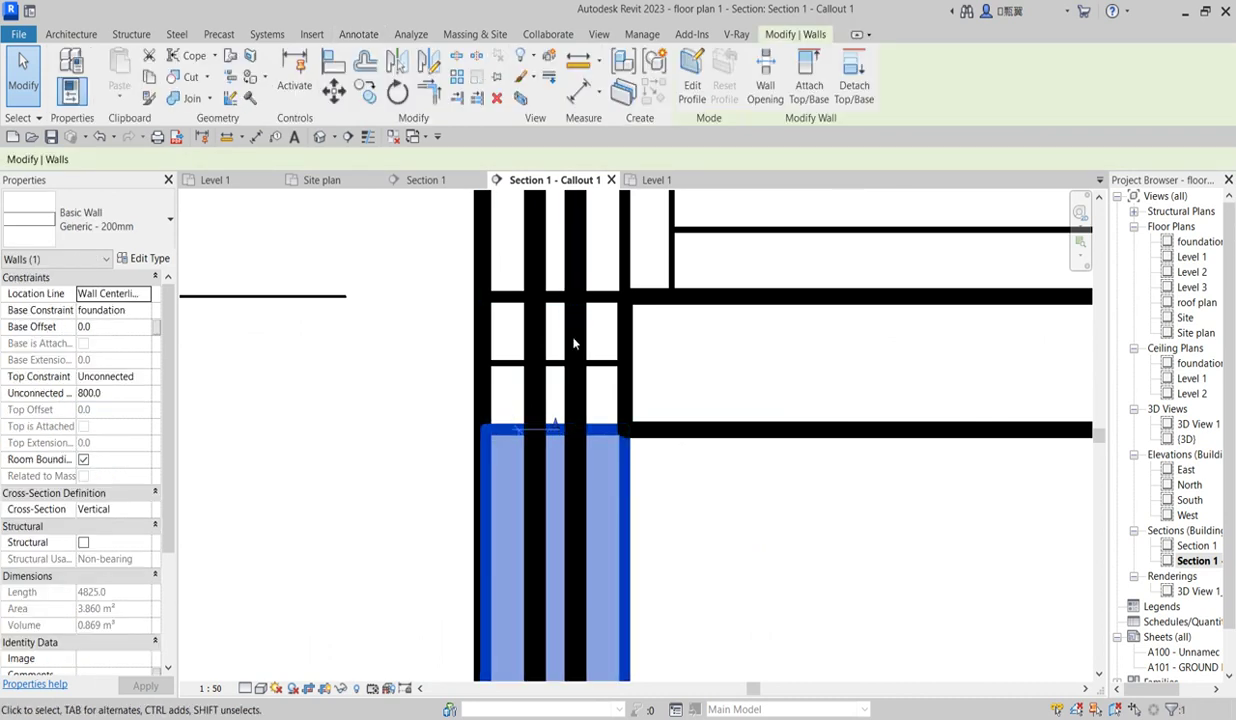
scroll(575, 438, down, 4)
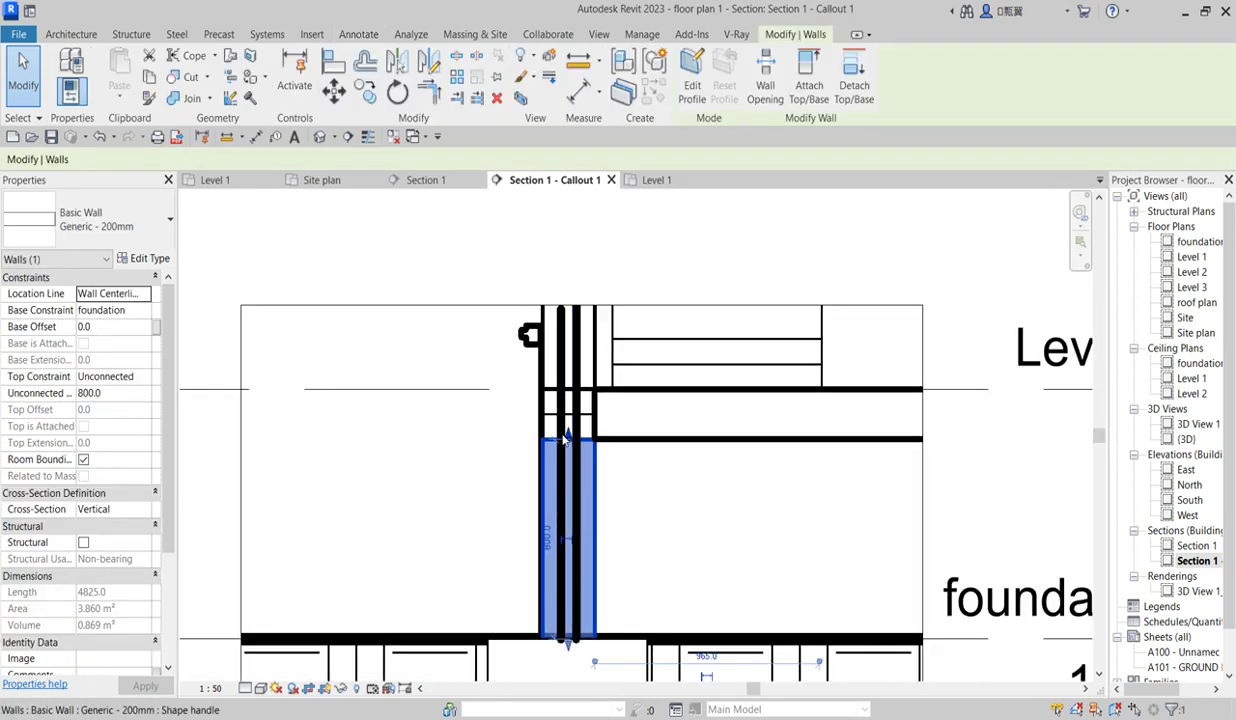
scroll(567, 438, up, 2)
drag(575, 440, 570, 365)
click(760, 545)
scroll(617, 403, down, 2)
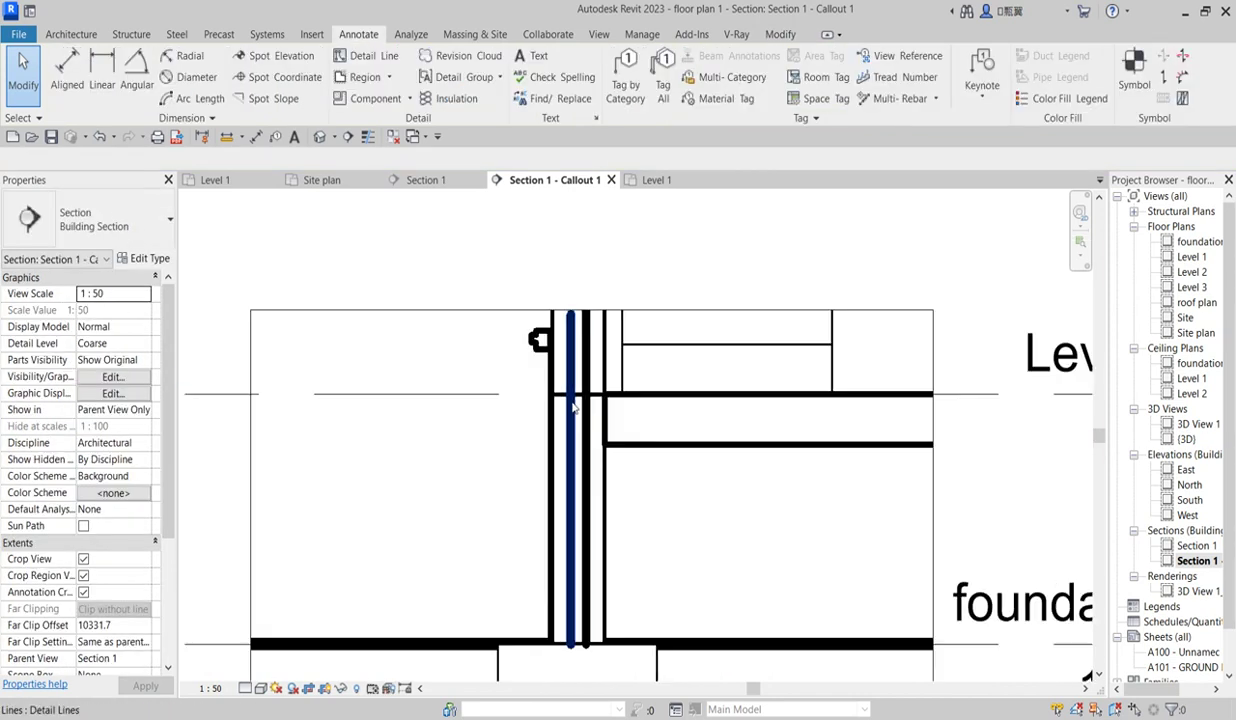
scroll(617, 403, up, 3)
scroll(615, 405, down, 1)
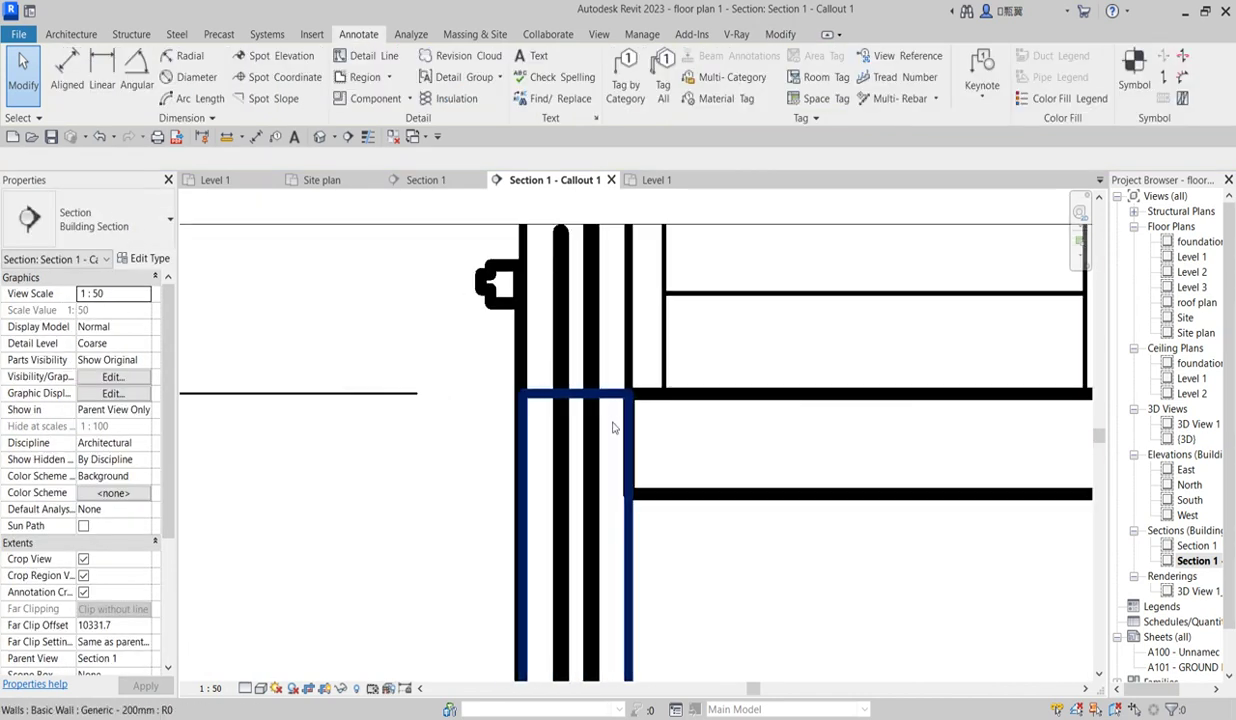
scroll(555, 419, up, 1)
scroll(712, 483, down, 3)
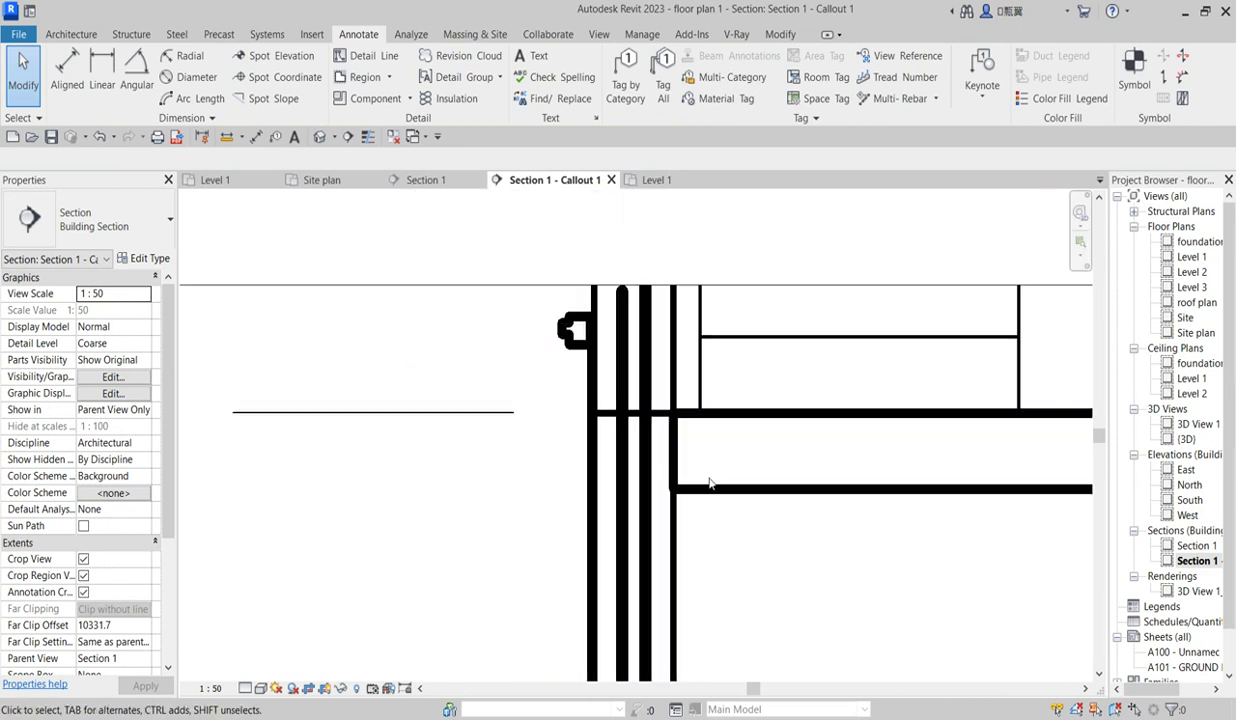
scroll(681, 487, up, 2)
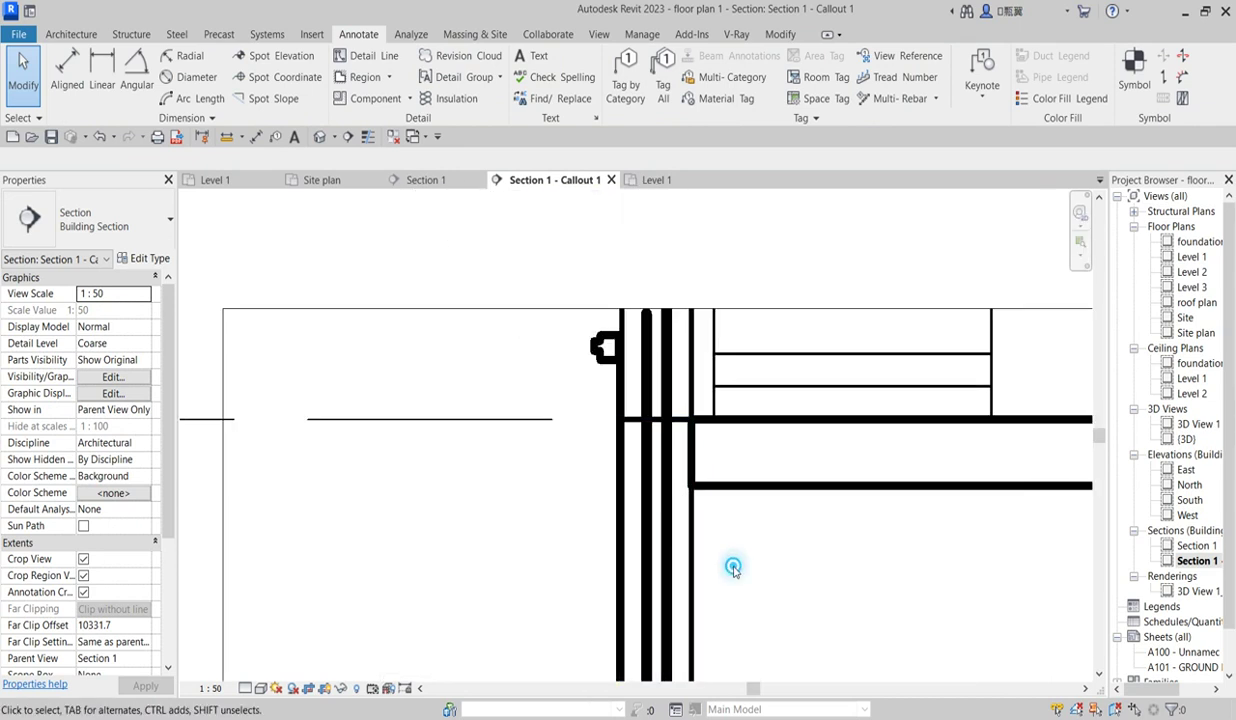
scroll(545, 625, down, 3)
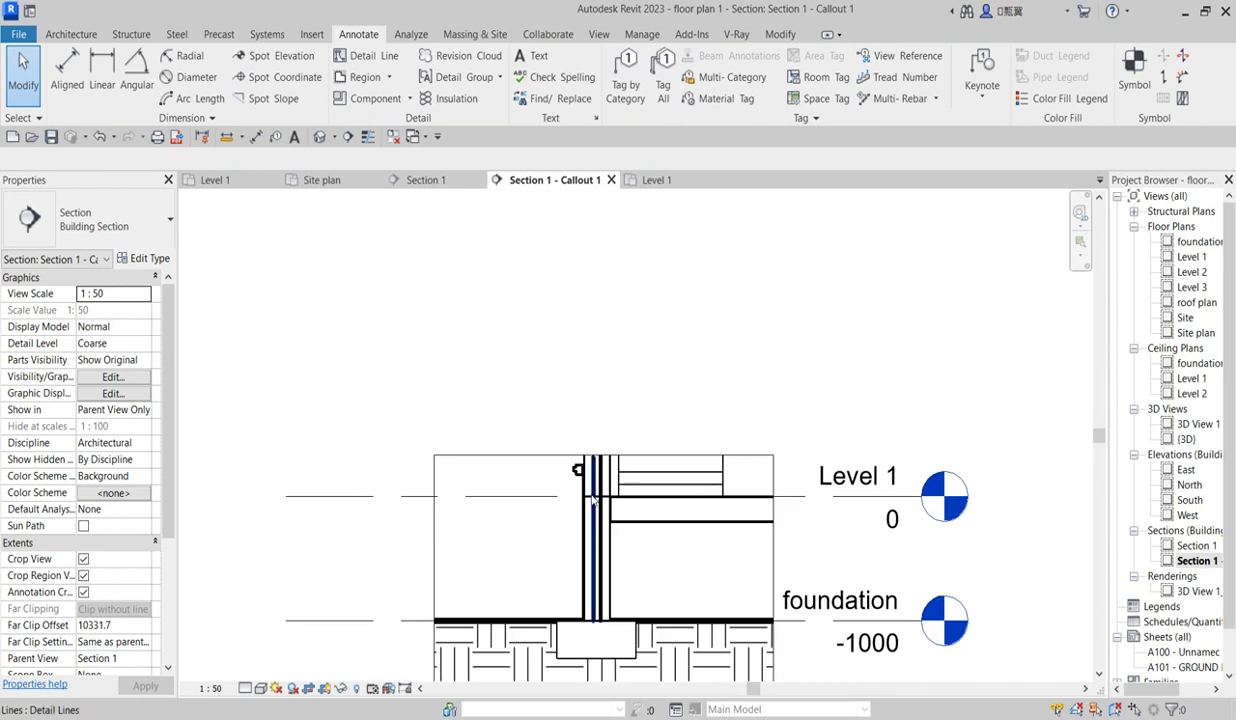
scroll(547, 471, up, 1)
scroll(607, 485, down, 2)
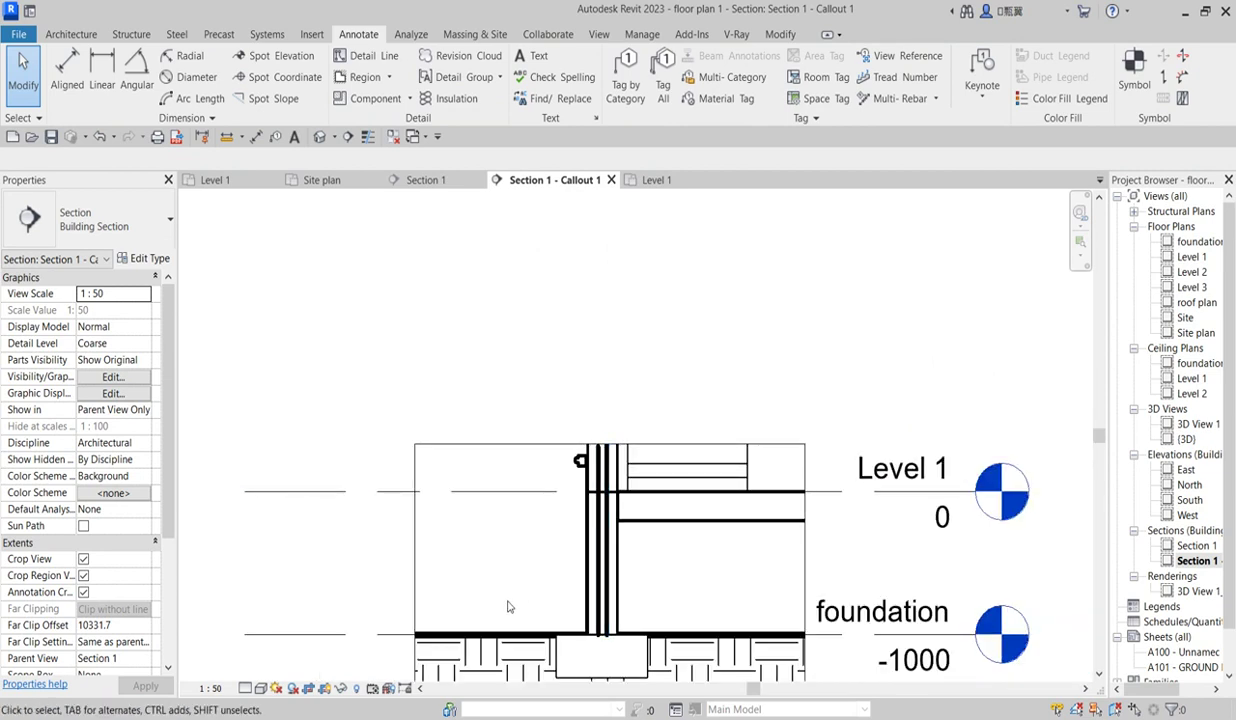
scroll(600, 534, up, 2)
scroll(600, 440, down, 3)
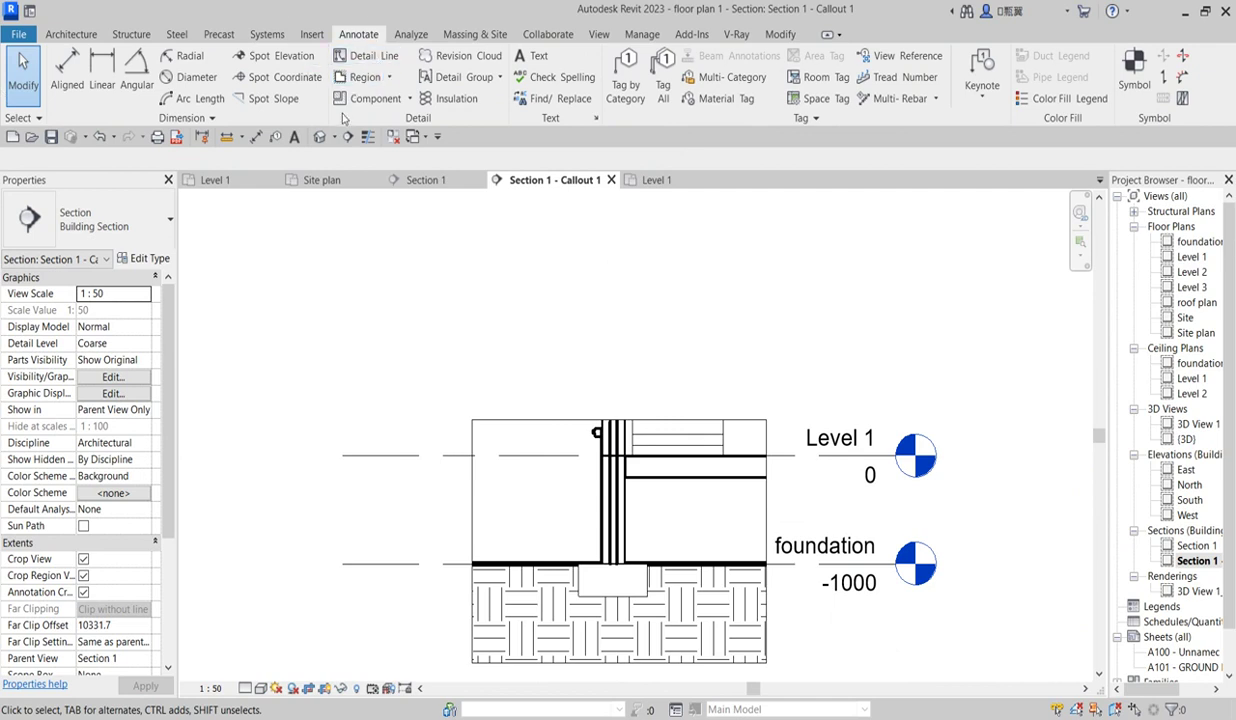
Start a filled region using the Diagonal Down type
click(389, 78)
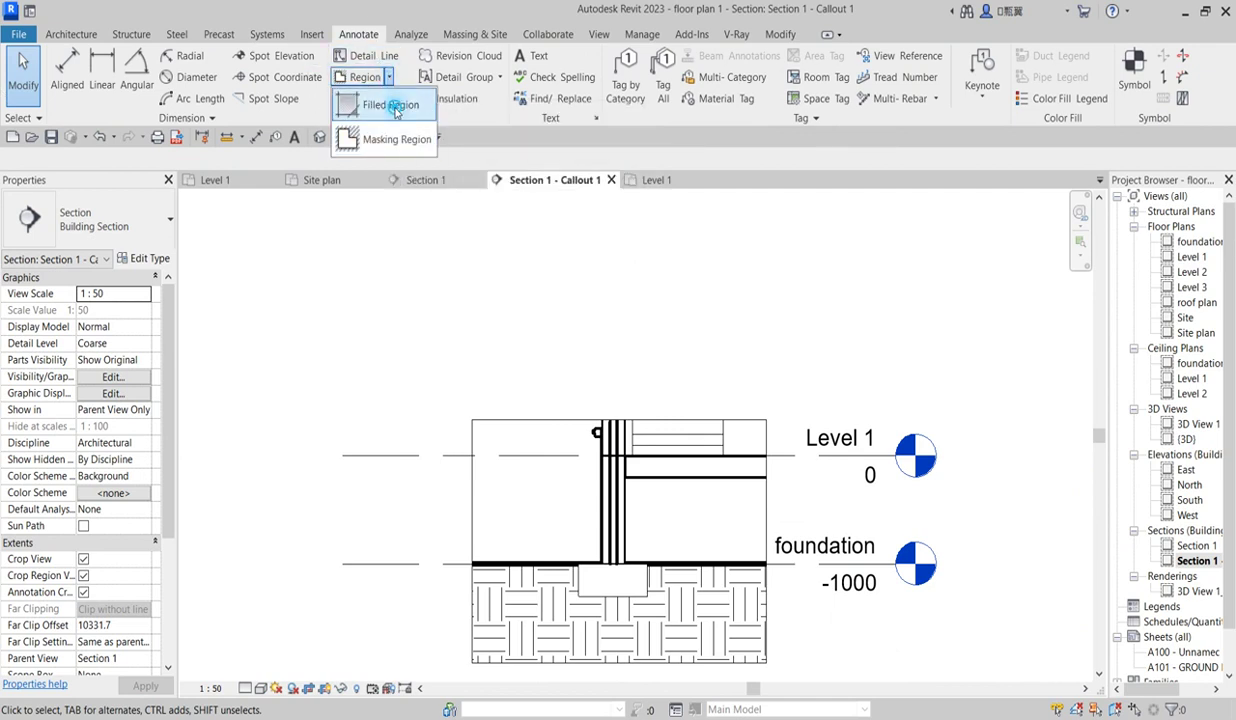
click(393, 108)
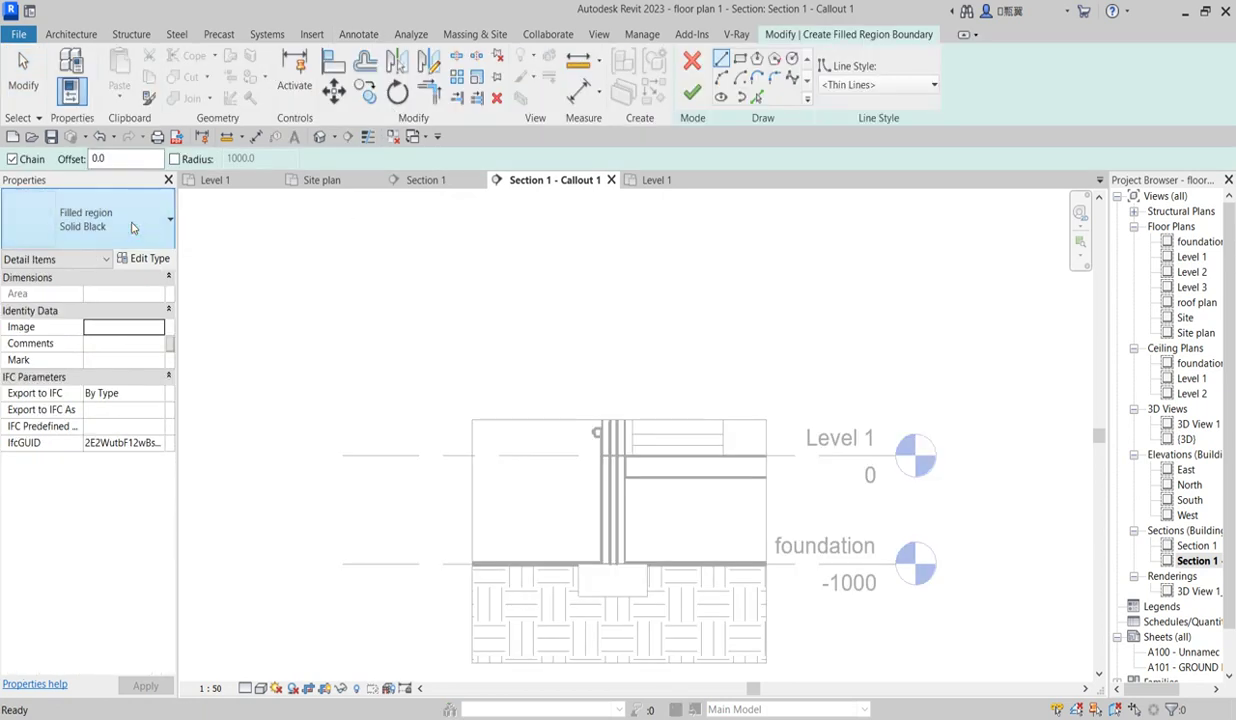
click(130, 226)
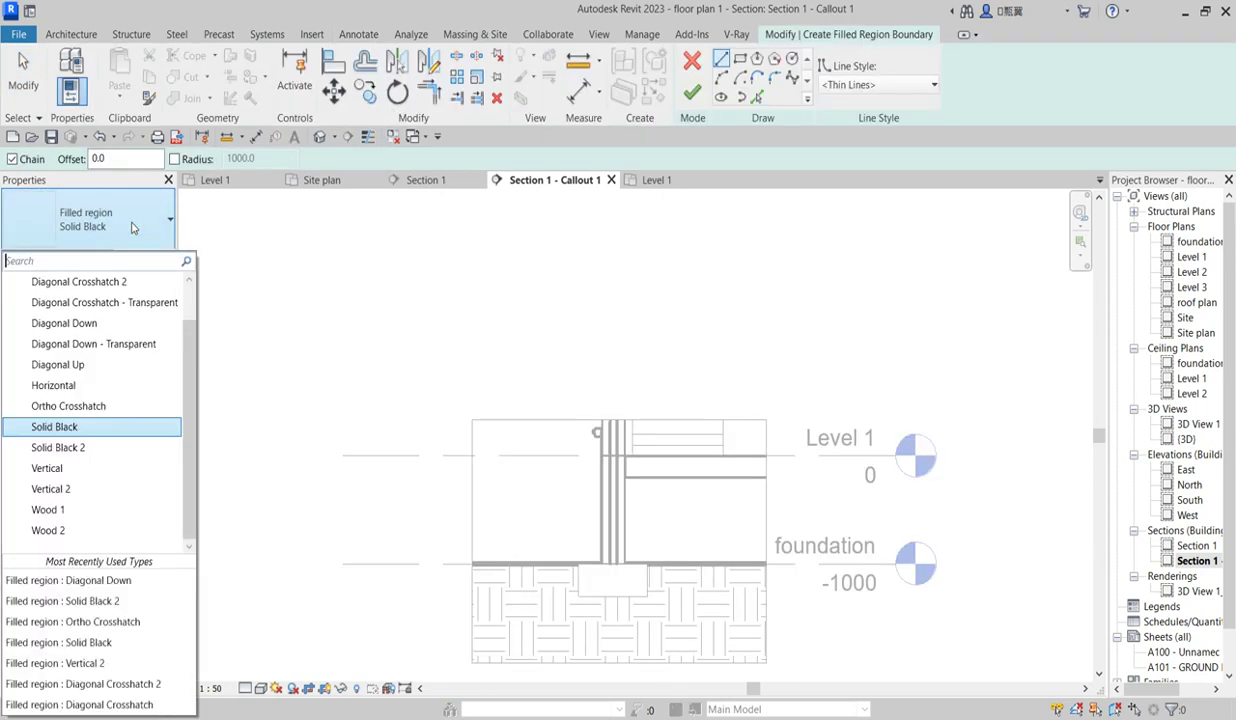
click(83, 326)
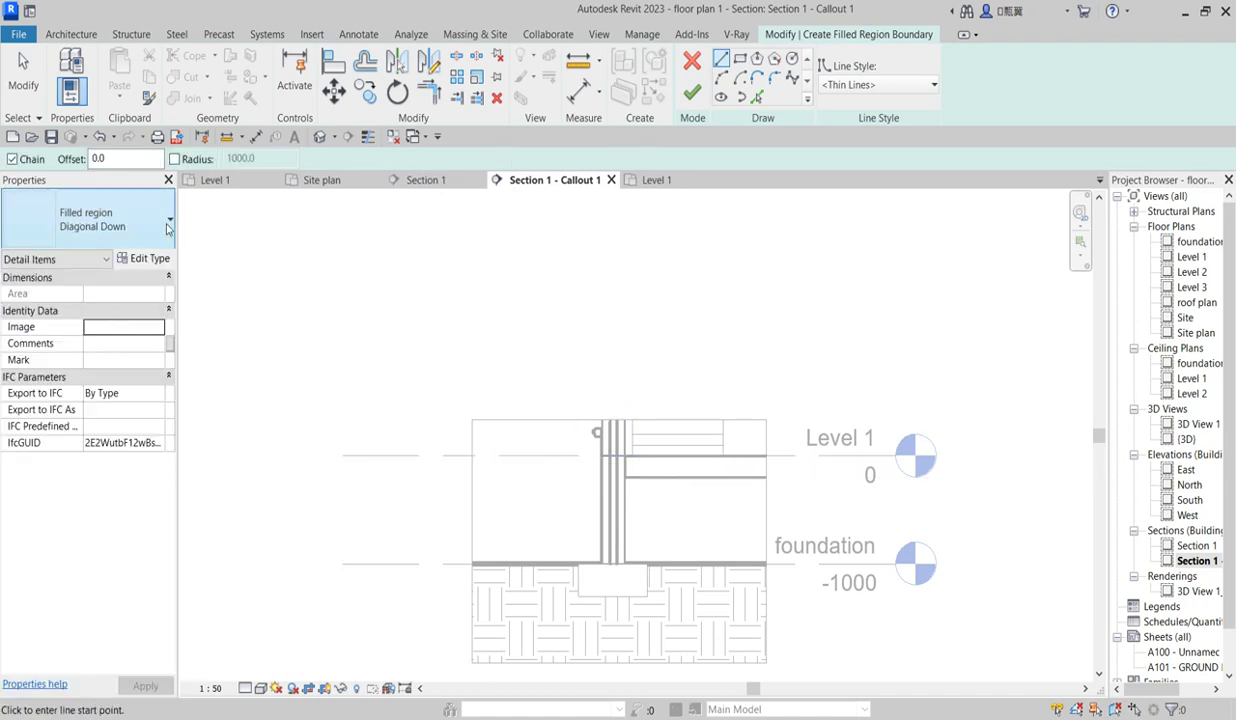
scroll(655, 487, up, 2)
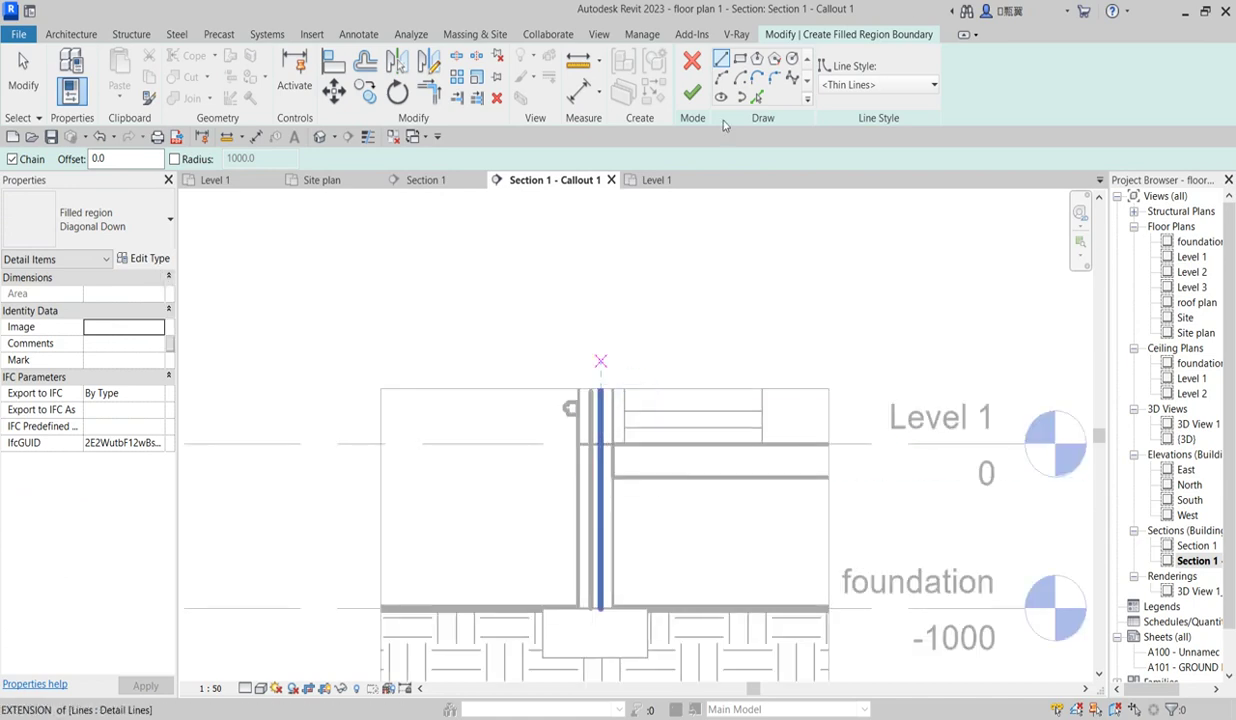
Sketch a thin rectangular boundary along the wall down to the footing
click(739, 59)
scroll(605, 405, up, 2)
click(587, 389)
scroll(618, 543, down, 2)
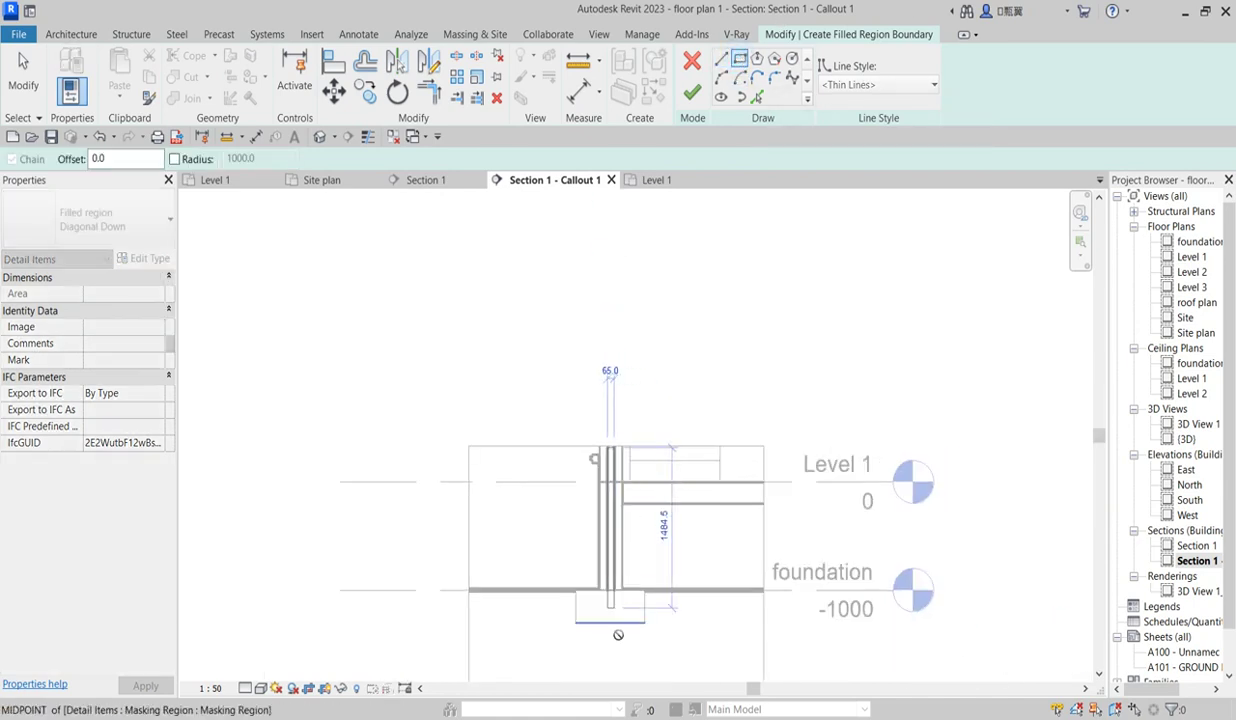
scroll(607, 582, up, 4)
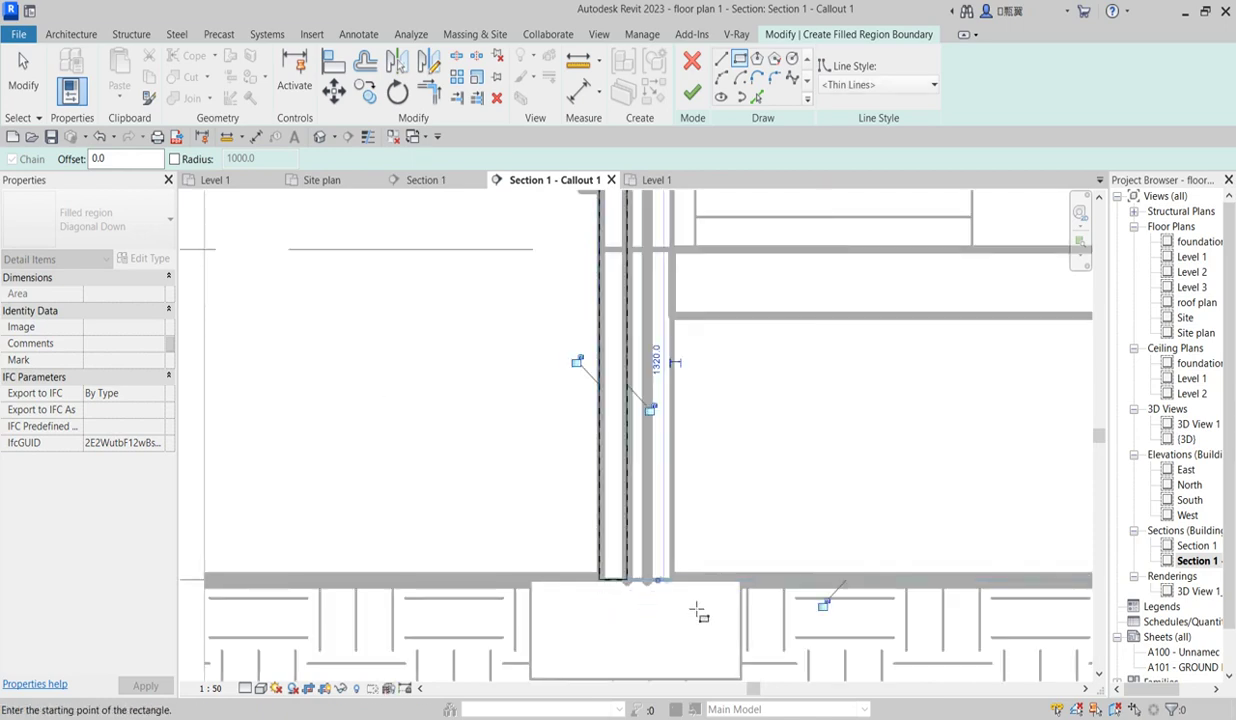
click(600, 580)
scroll(700, 520, down, 3)
scroll(674, 530, up, 2)
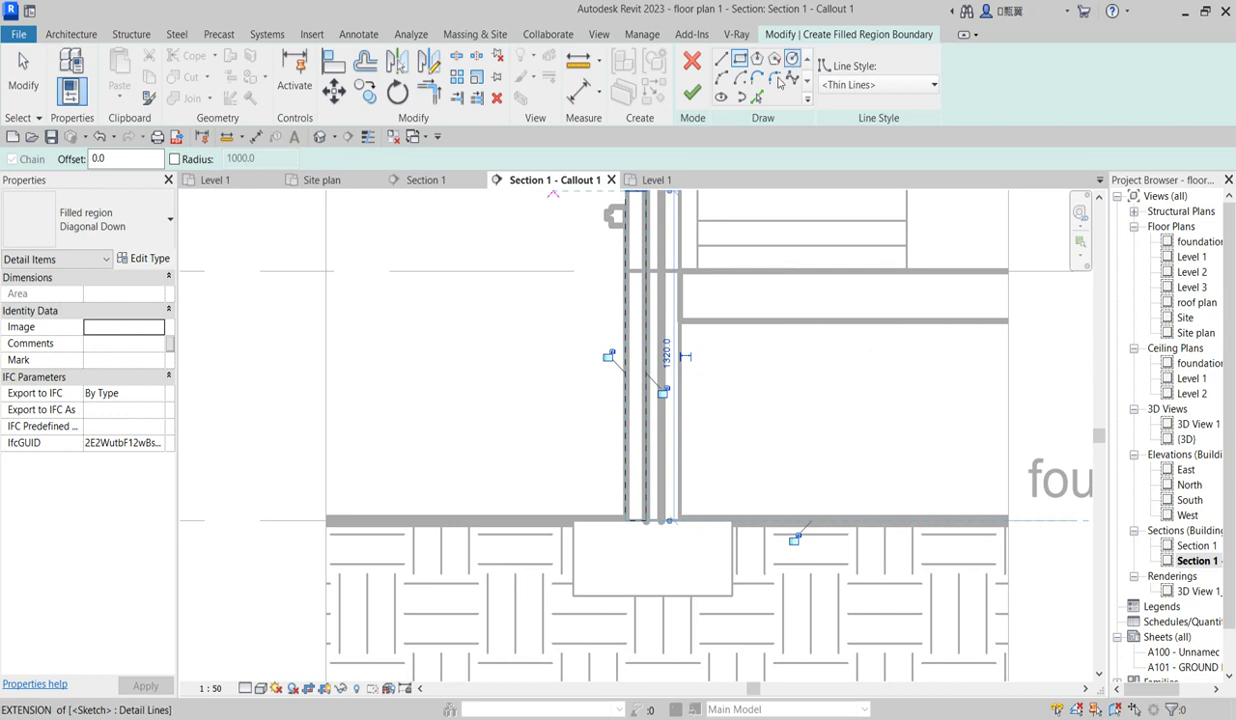
Exit the Rectangle tool and window-select the sketch lines along the wall
right_click(530, 394)
click(560, 406)
right_click(543, 397)
click(579, 413)
scroll(543, 438, down, 2)
drag(540, 276, 655, 510)
Mirror the selected boundary lines about the wall endpoint axis
click(429, 60)
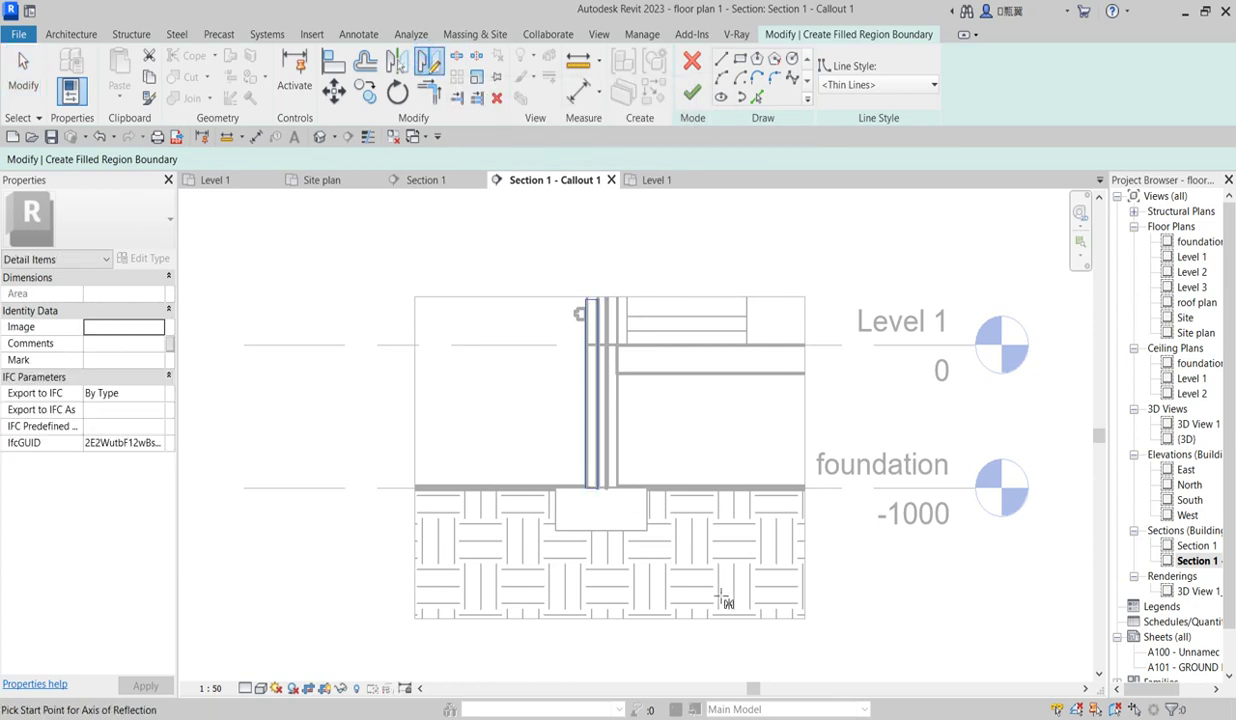
scroll(654, 515, up, 3)
scroll(654, 515, up, 3)
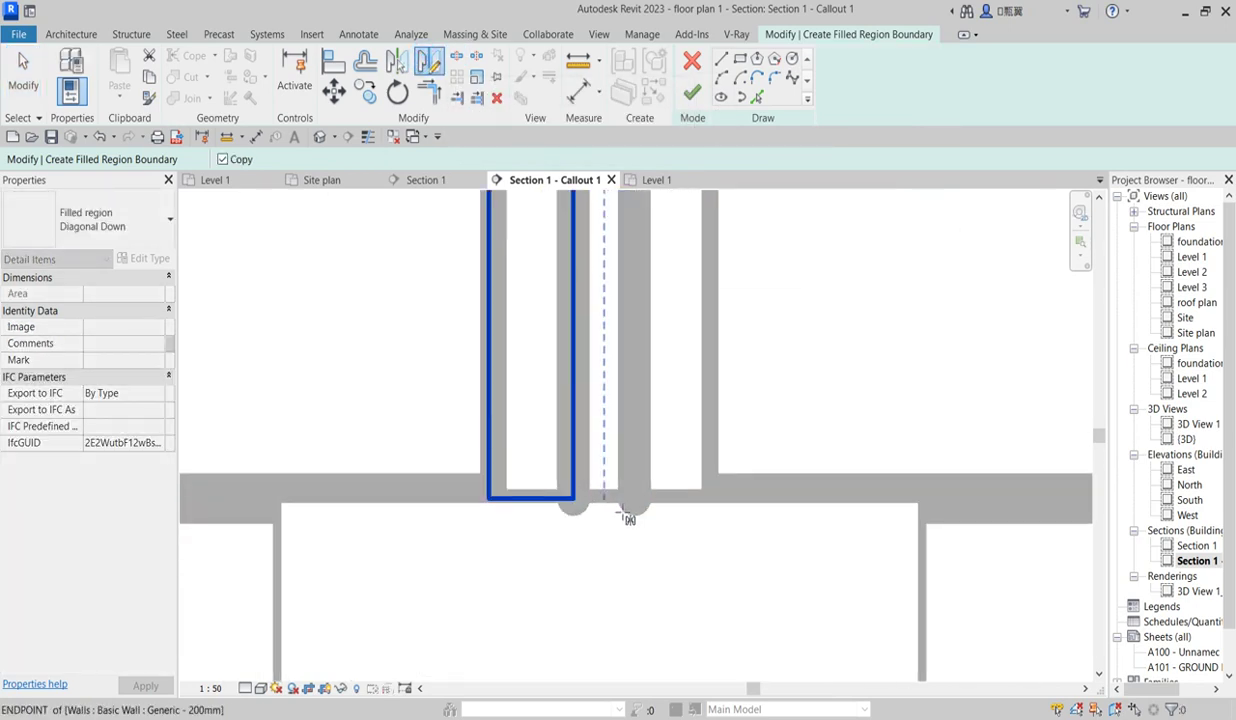
click(604, 497)
click(606, 438)
scroll(672, 402, down, 2)
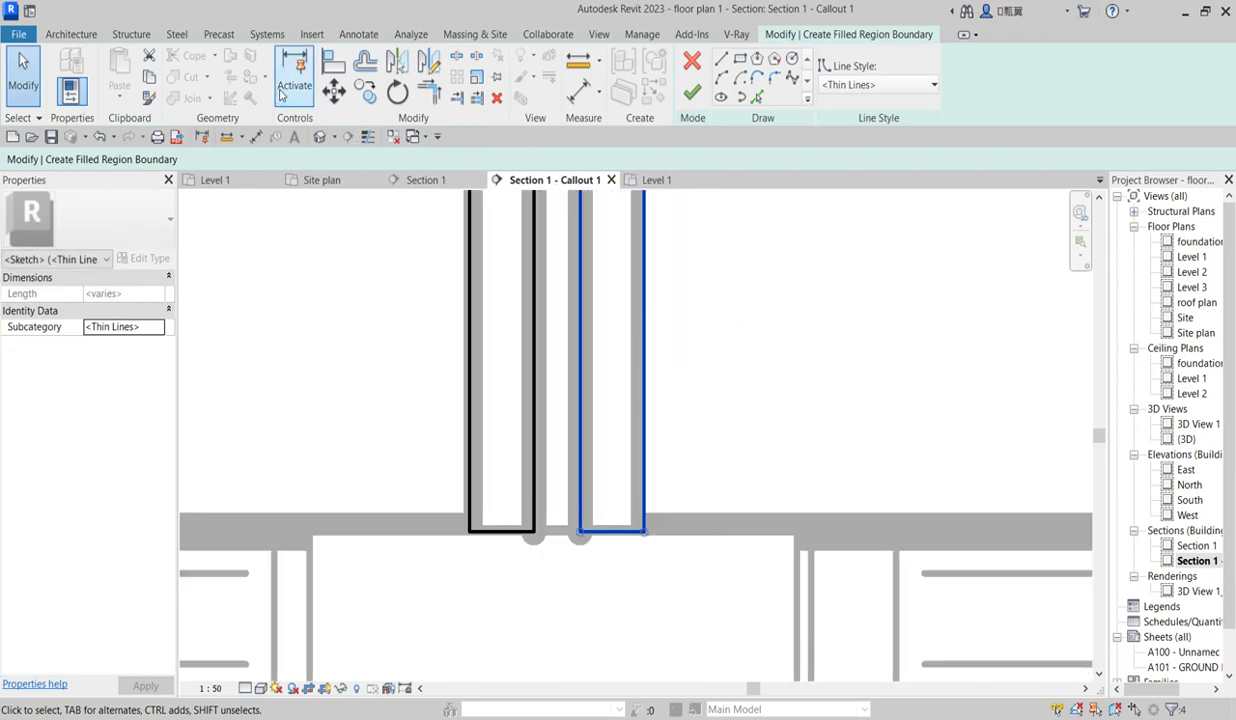
Align the boundary lines to the right and left wall faces
click(334, 62)
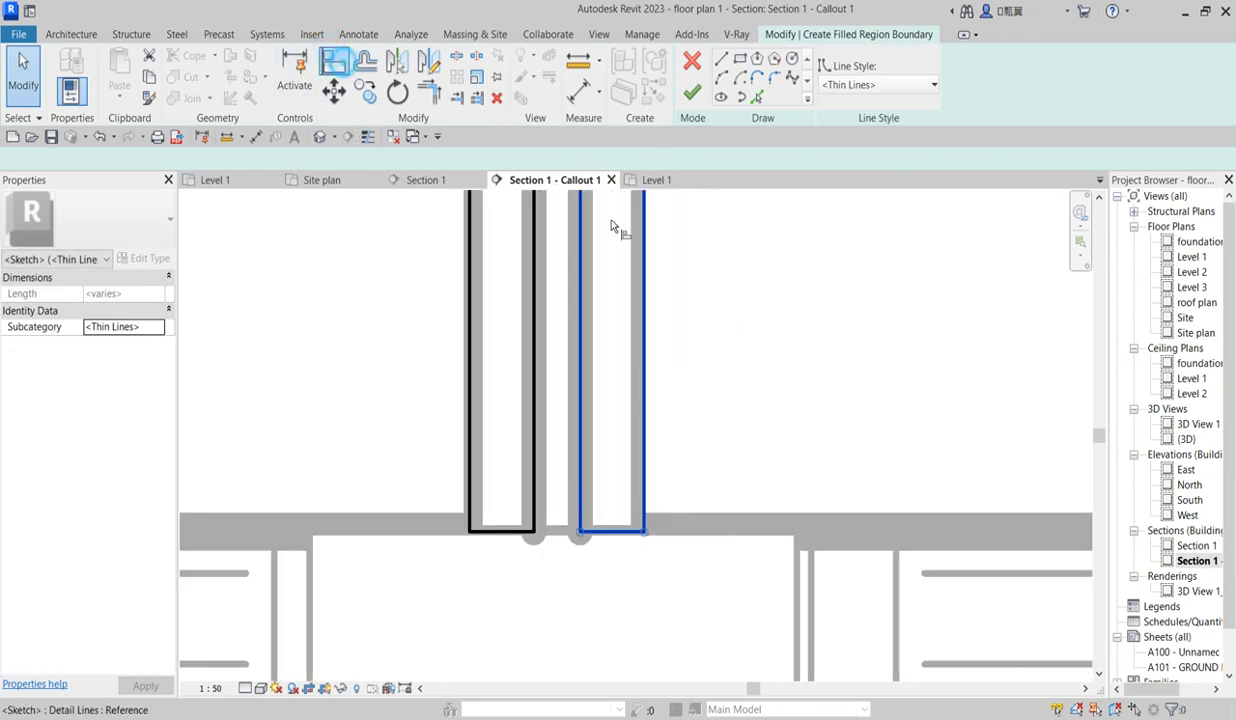
click(638, 305)
click(618, 334)
scroll(469, 295, down, 1)
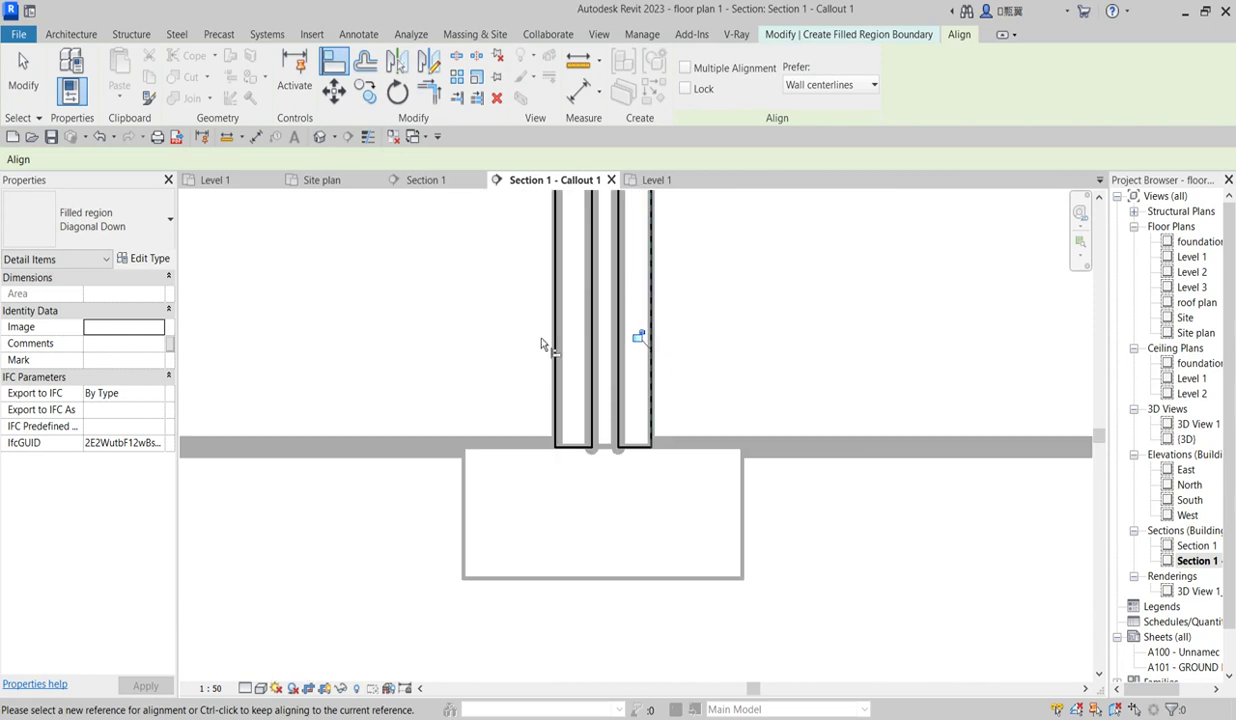
scroll(673, 296, up, 1)
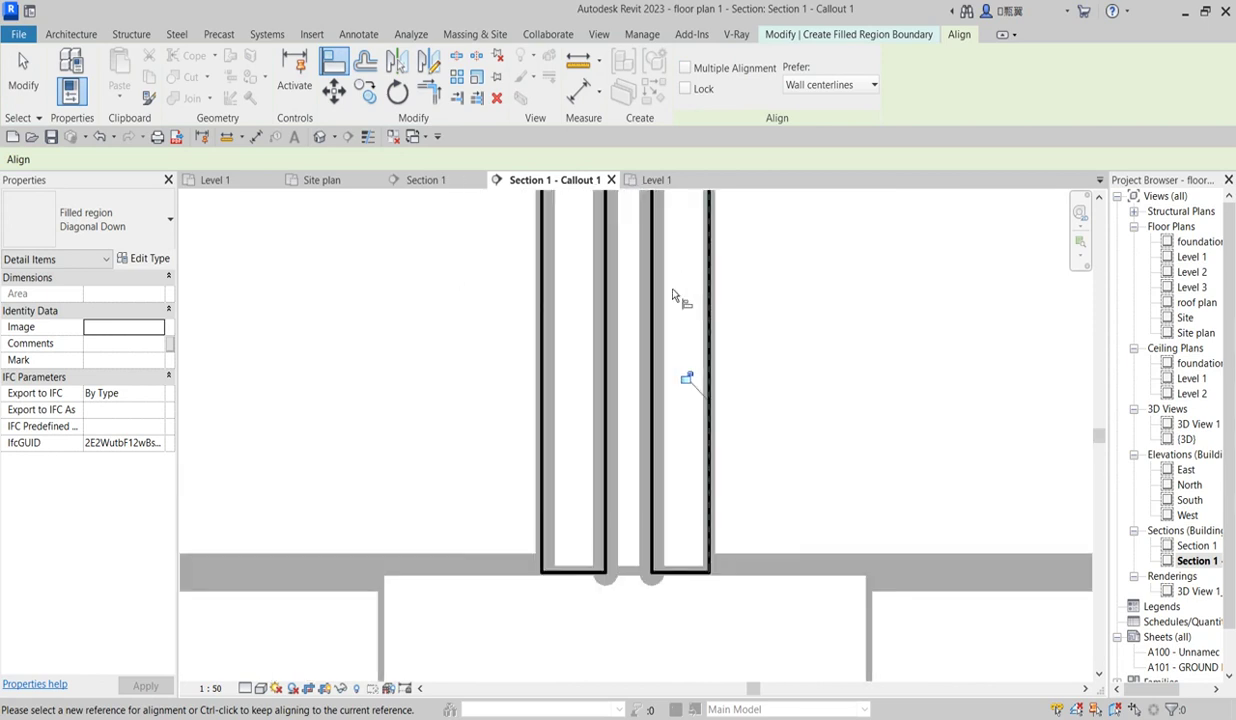
click(550, 310)
click(538, 314)
scroll(679, 395, down, 3)
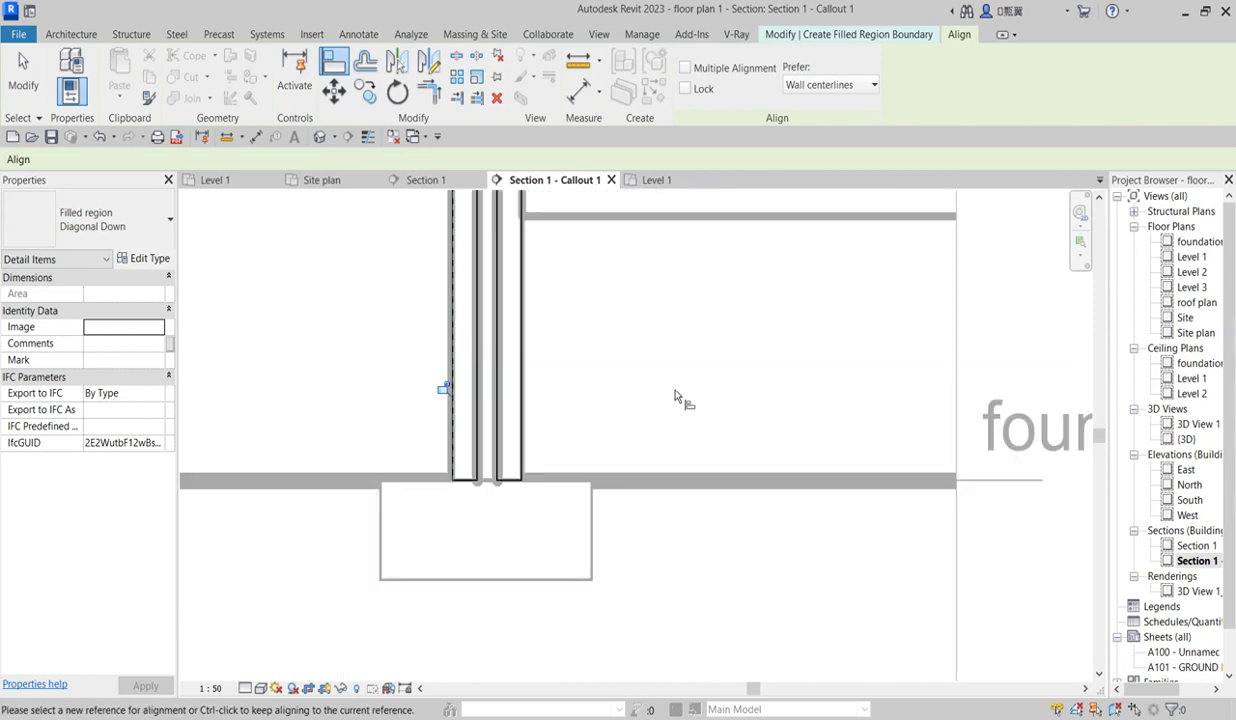
right_click(603, 268)
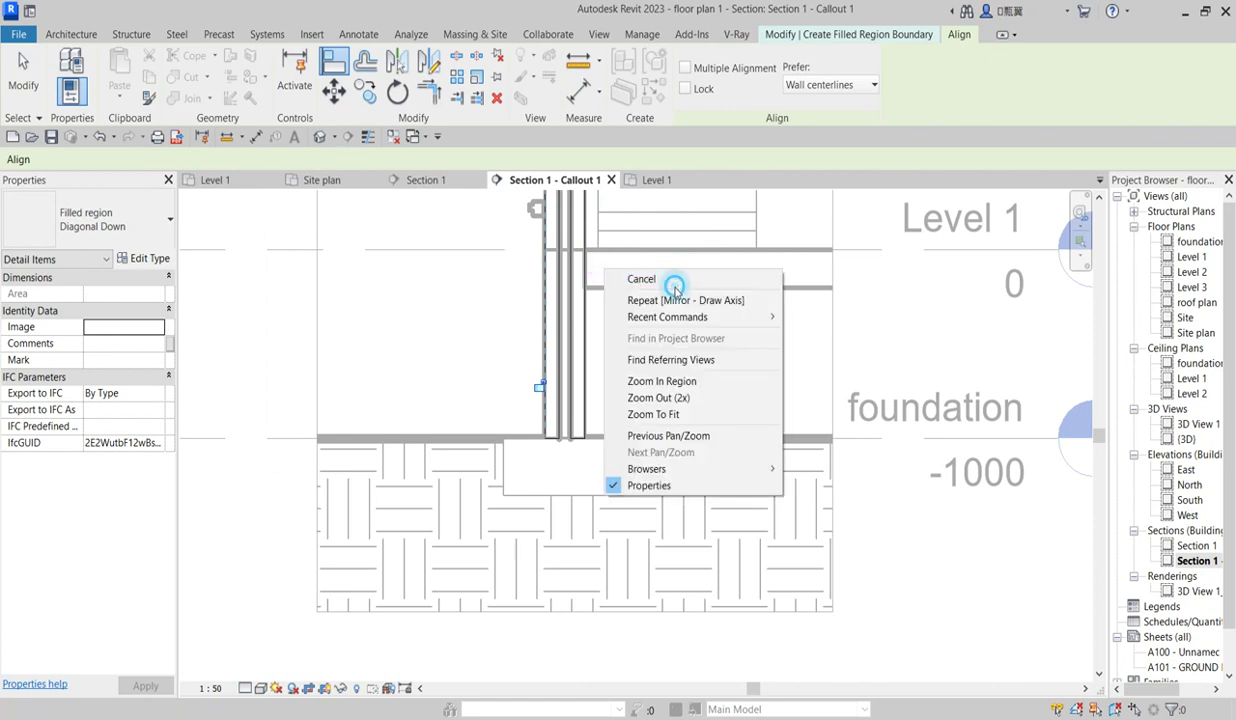
click(675, 289)
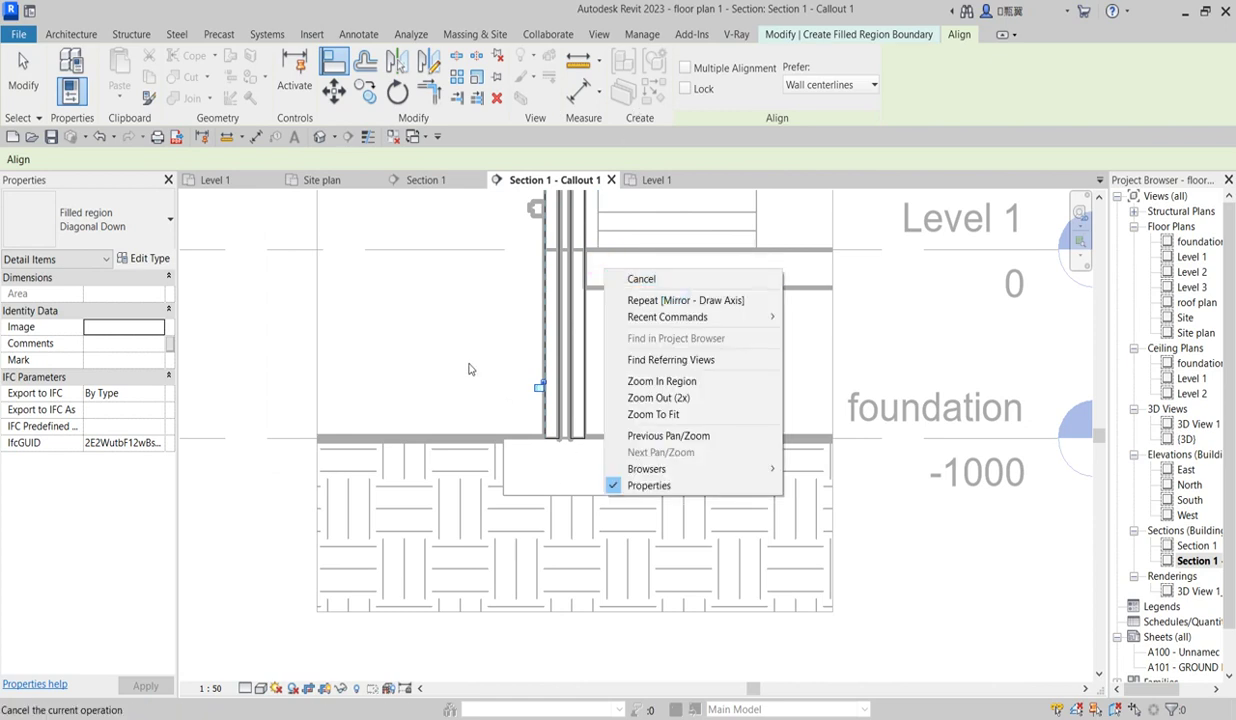
click(633, 279)
End alignment and finish the Diagonal Down filled region, hatching the 0.211 m² wall strip
right_click(647, 367)
click(686, 380)
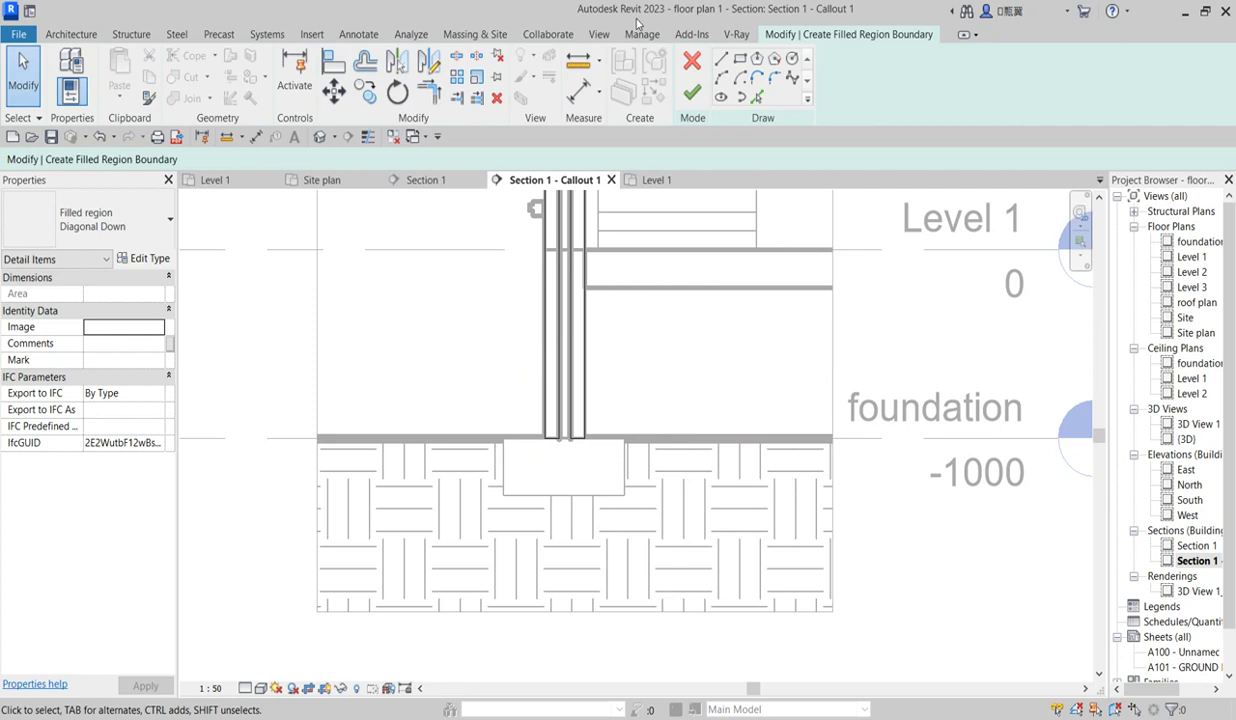
click(692, 97)
scroll(540, 330, up, 2)
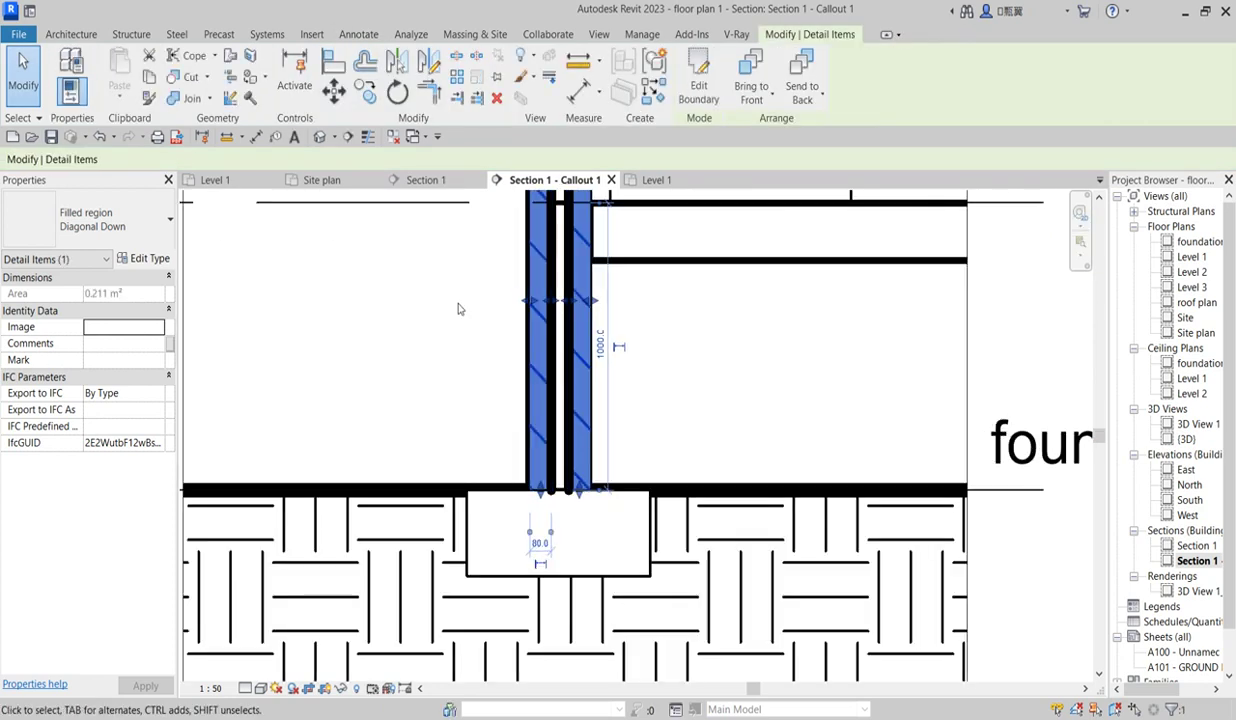
key(Escape)
scroll(575, 403, down, 3)
scroll(573, 460, up, 2)
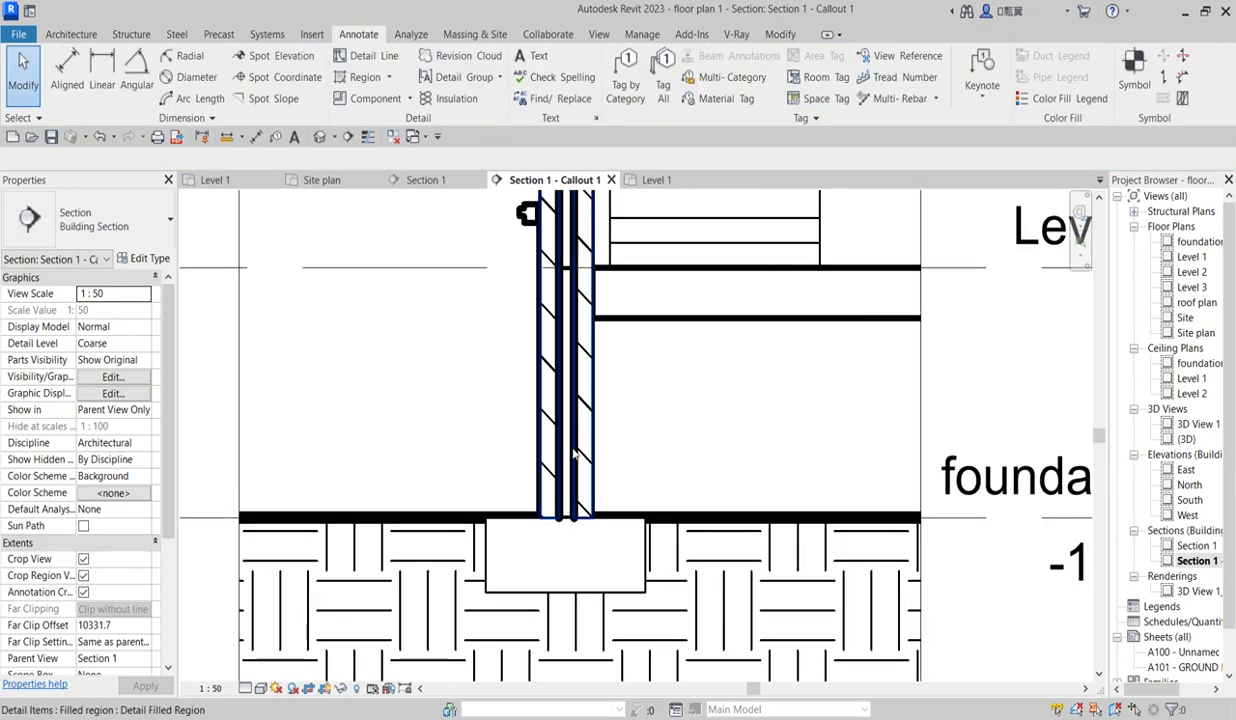
Drag the crop region's top edge down toward the wall
scroll(600, 540, up, 1)
scroll(560, 516, down, 1)
scroll(540, 320, down, 1)
scroll(530, 270, up, 1)
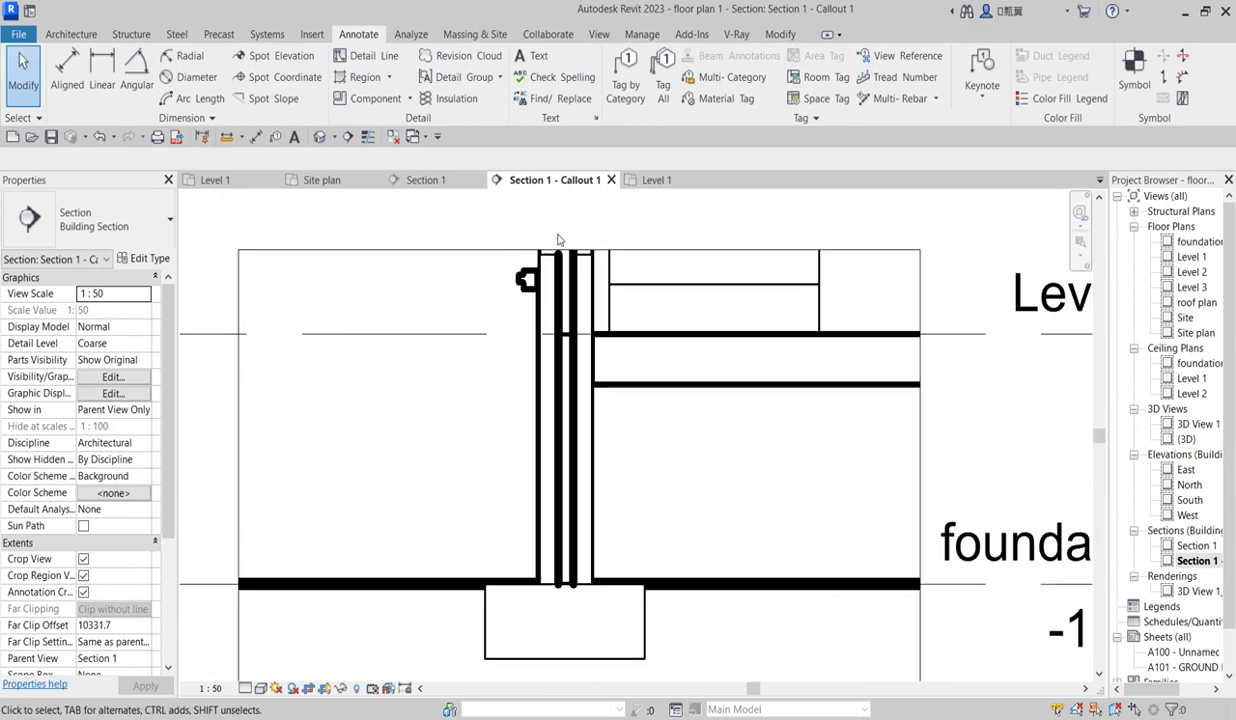
click(677, 247)
mouse_move(579, 250)
mouse_down()
mouse_move(590, 285)
mouse_move(612, 298)
mouse_up()
click(681, 516)
scroll(800, 323, up, 1)
scroll(323, 215, up, 2)
scroll(532, 292, down, 1)
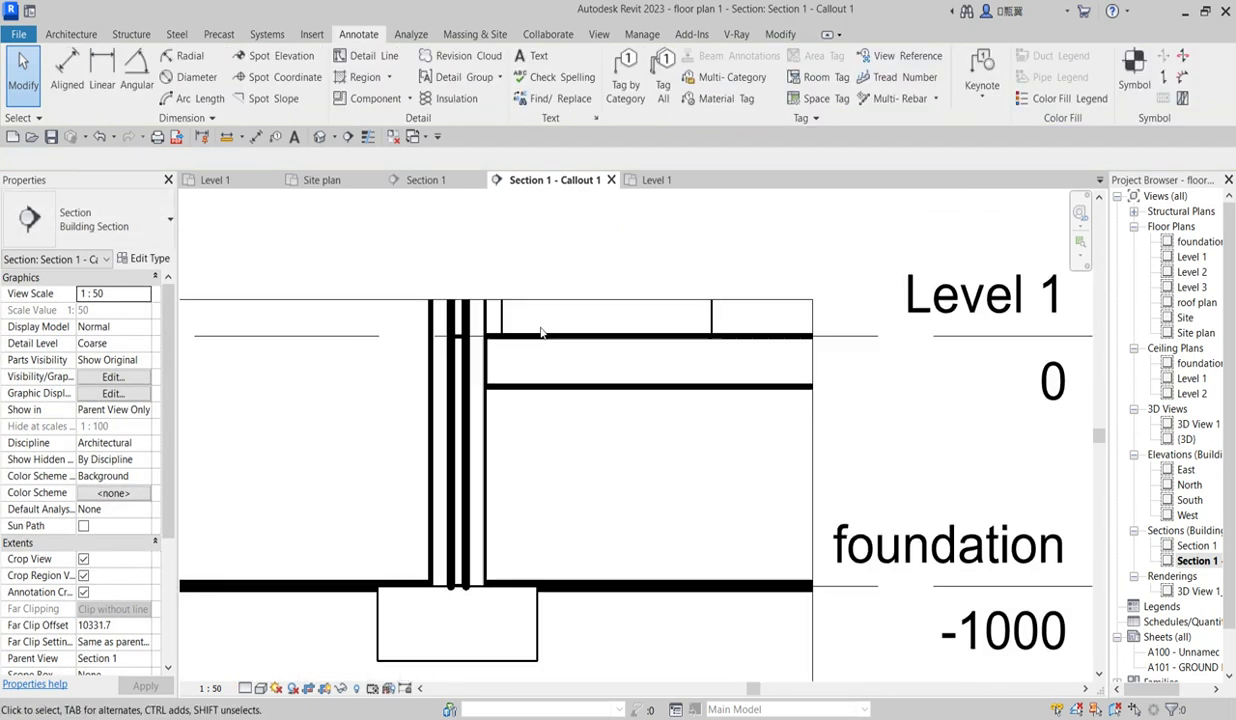
Hide the first three stray walls at the upper right in this view
click(555, 310)
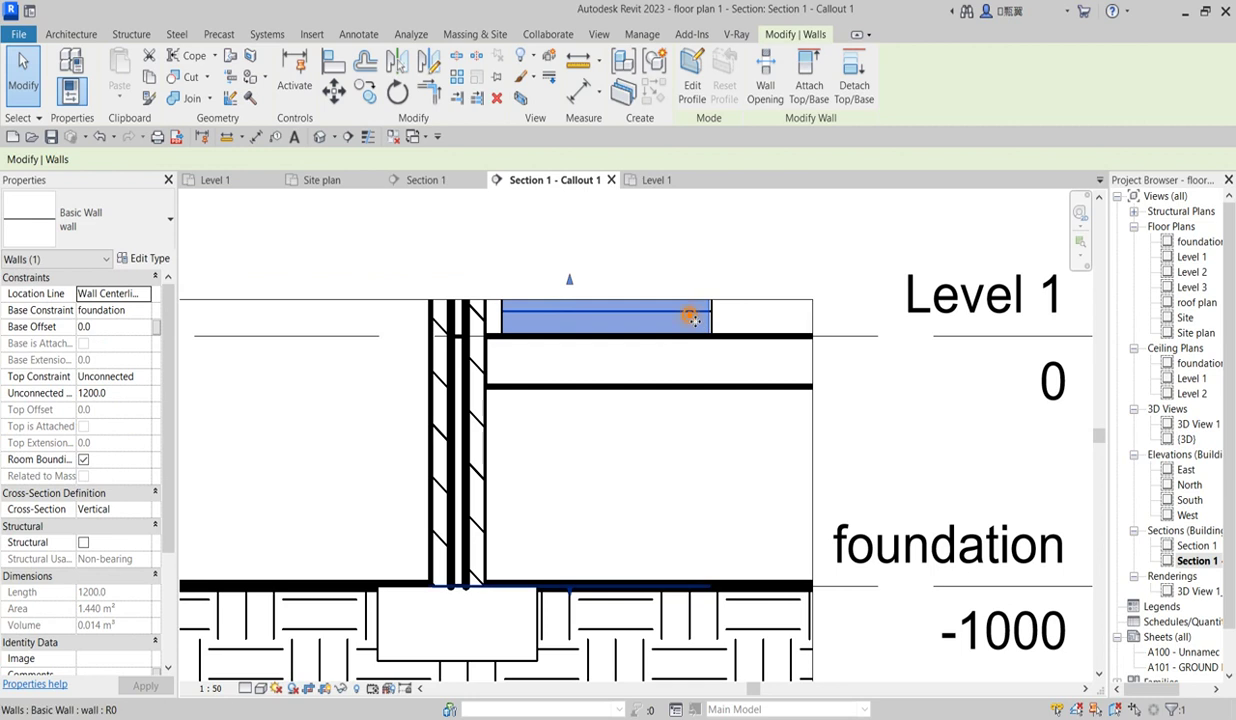
right_click(689, 317)
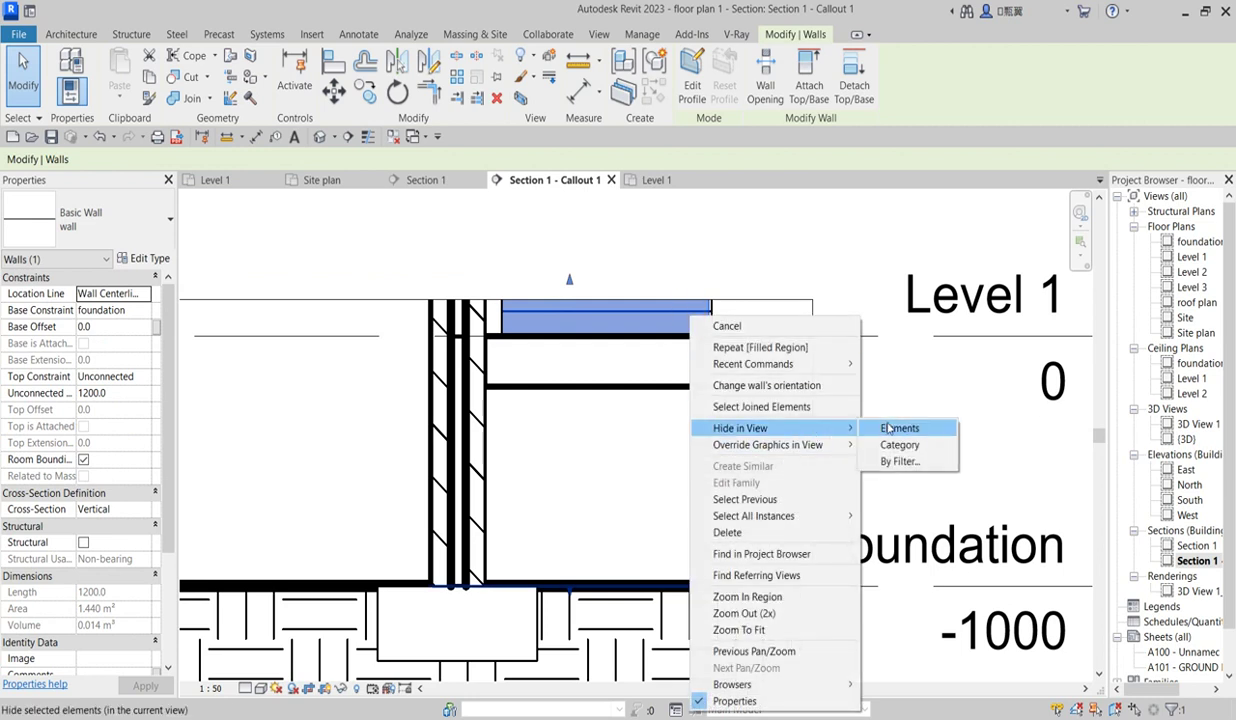
click(889, 425)
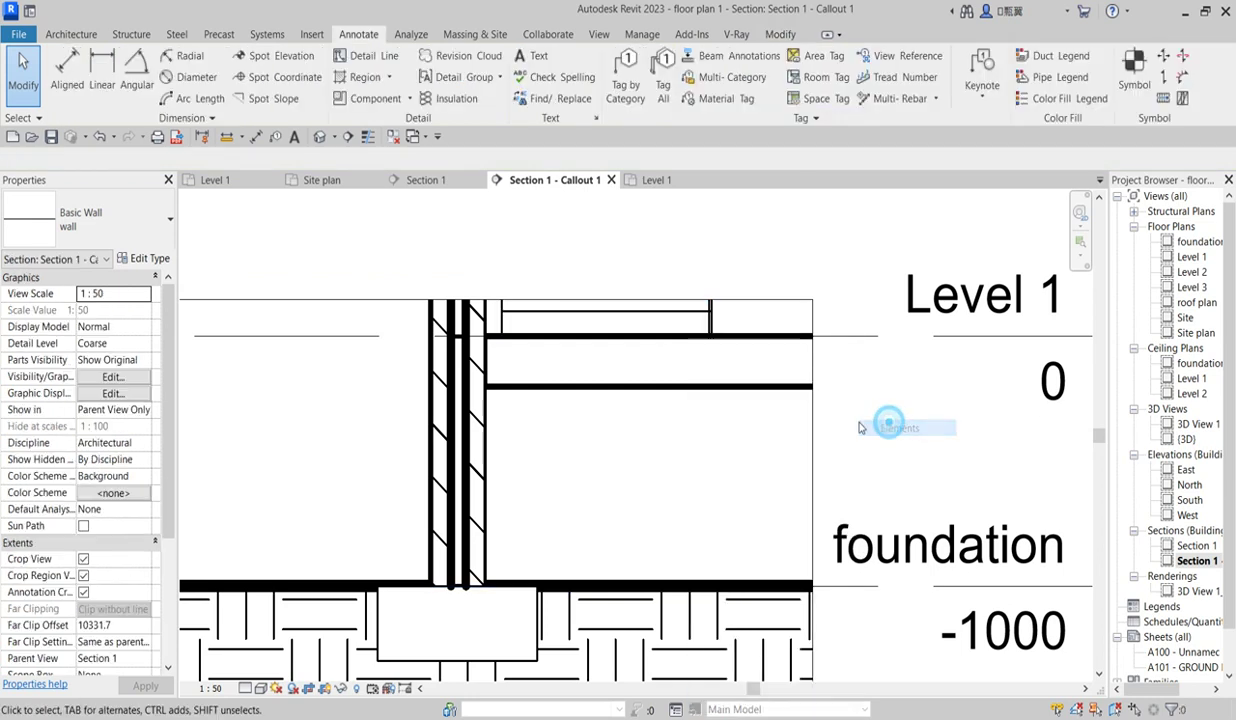
click(703, 320)
right_click(703, 320)
mouse_move(830, 425)
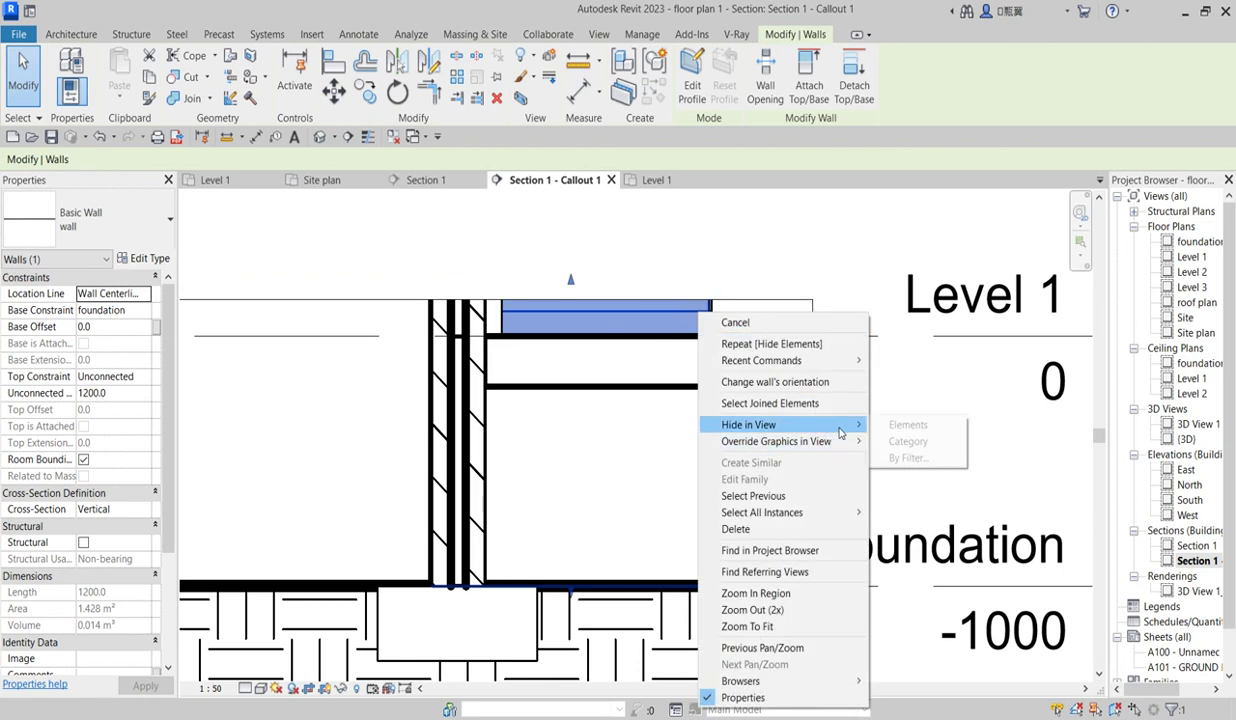
click(889, 425)
click(707, 318)
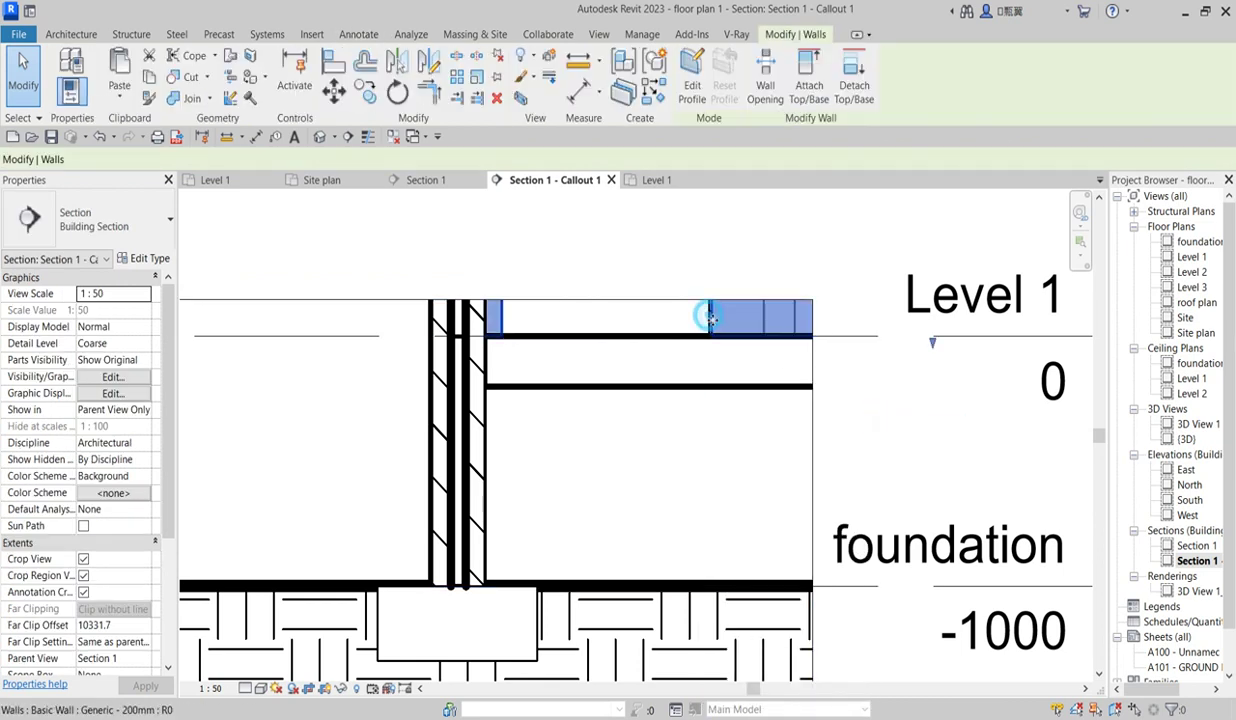
right_click(707, 318)
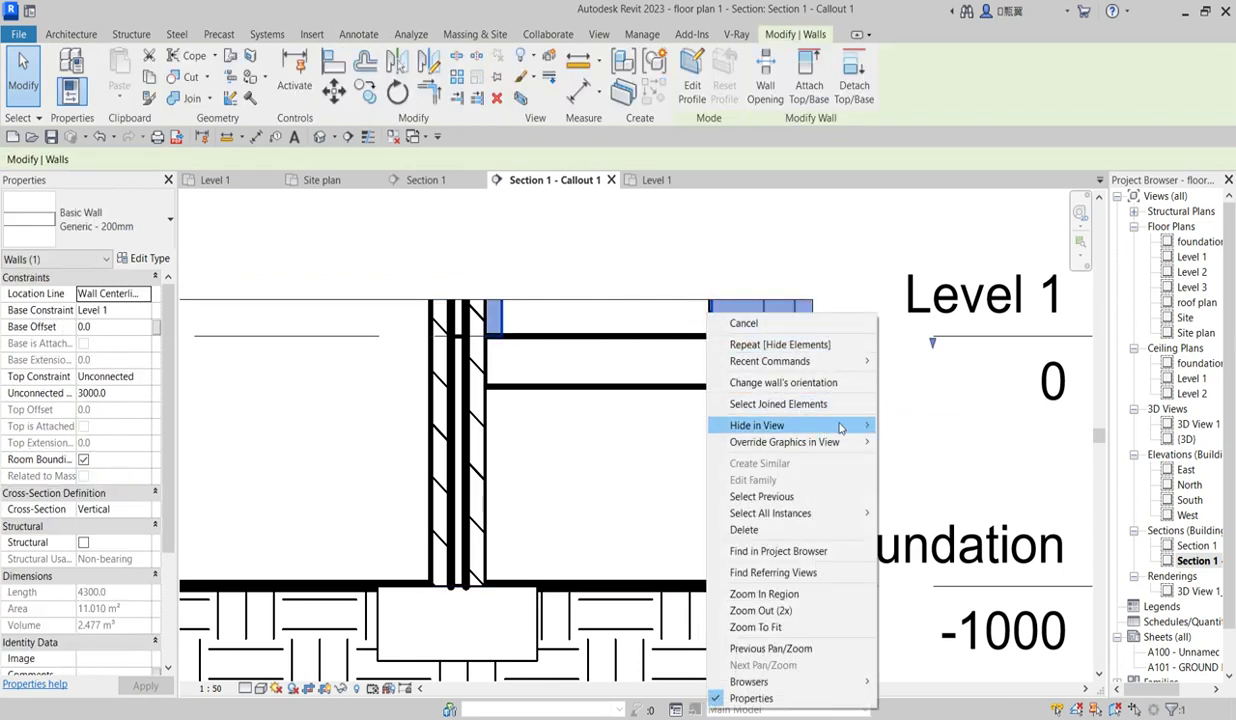
mouse_move(835, 425)
click(906, 425)
Hide the thin vertical wall and the remaining top wall in this view
scroll(765, 370, down, 1)
click(718, 322)
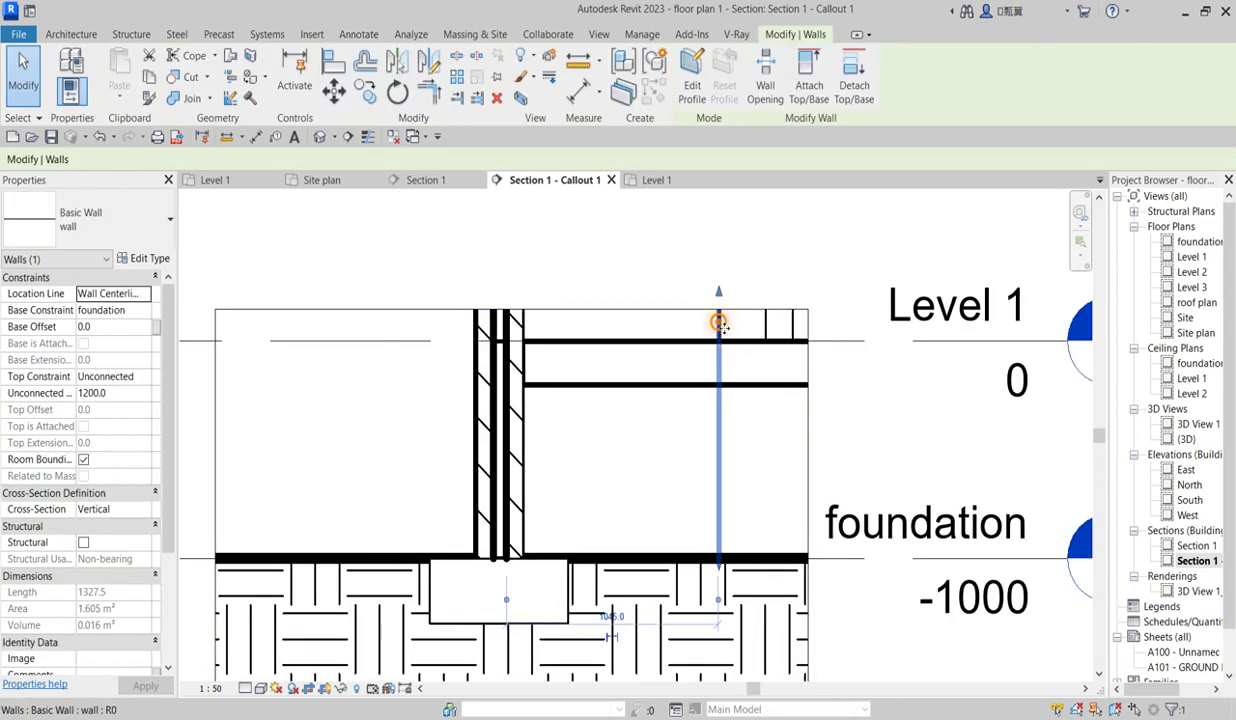
right_click(718, 322)
mouse_move(853, 432)
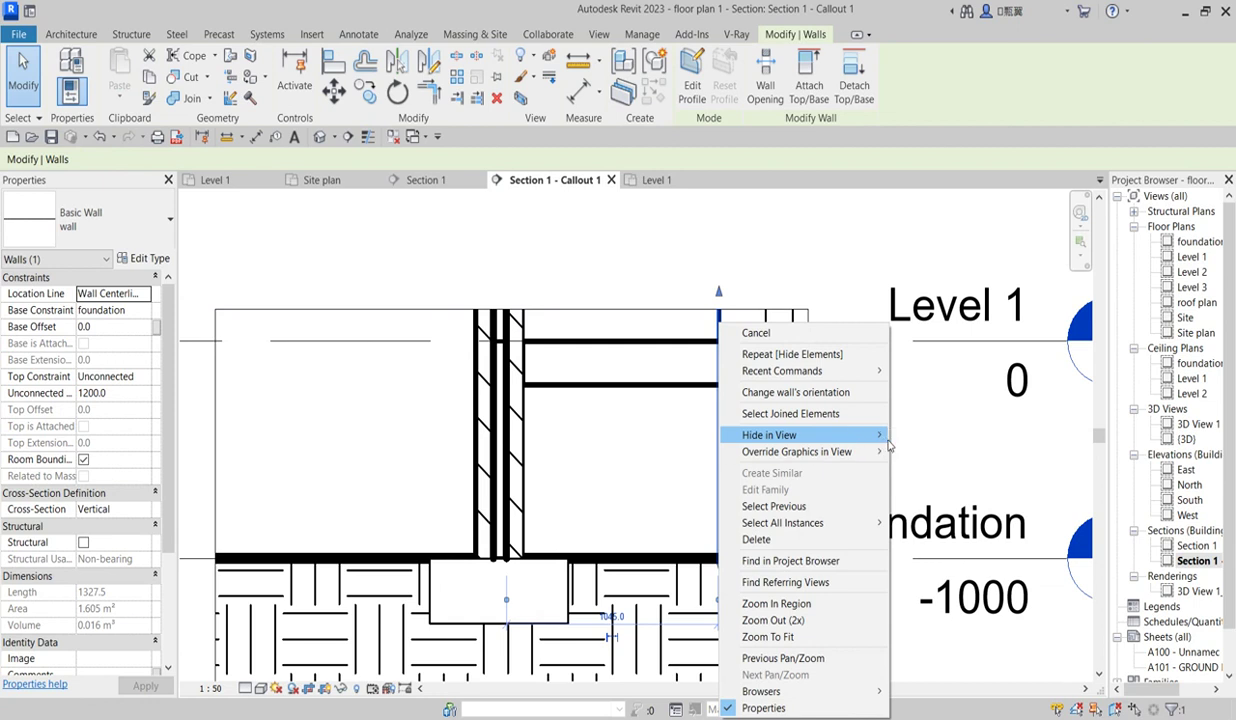
click(930, 435)
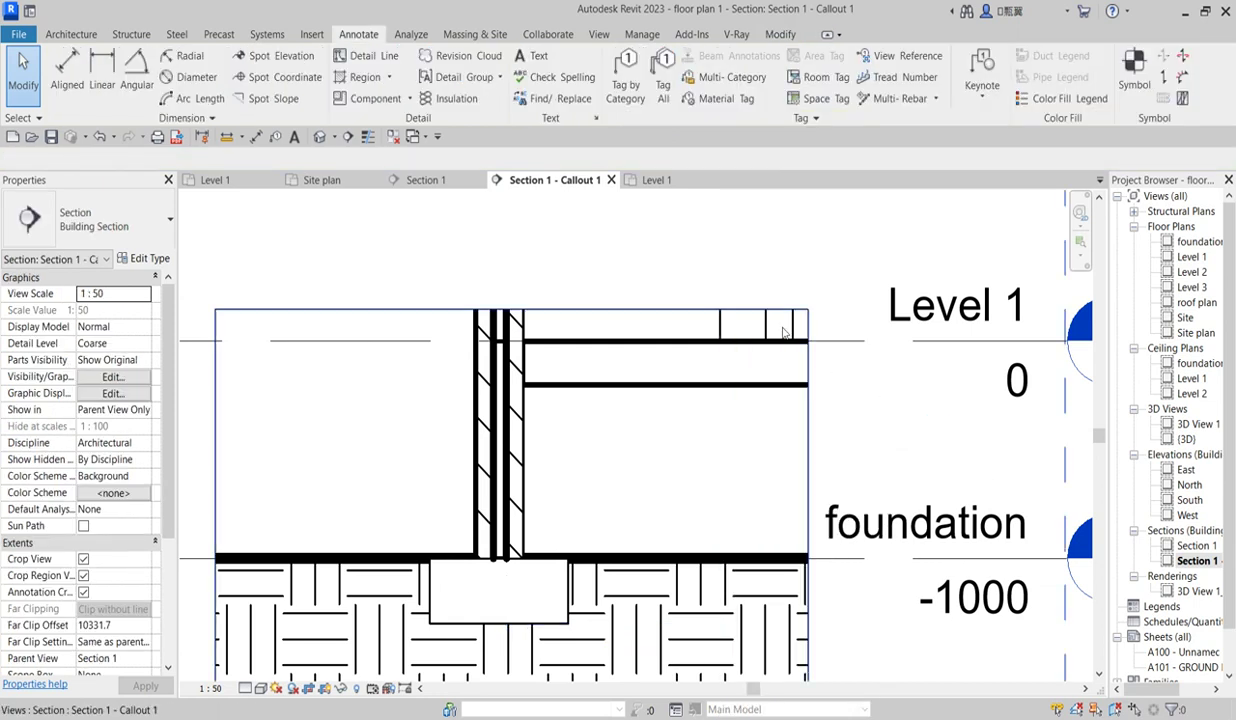
click(722, 322)
right_click(722, 322)
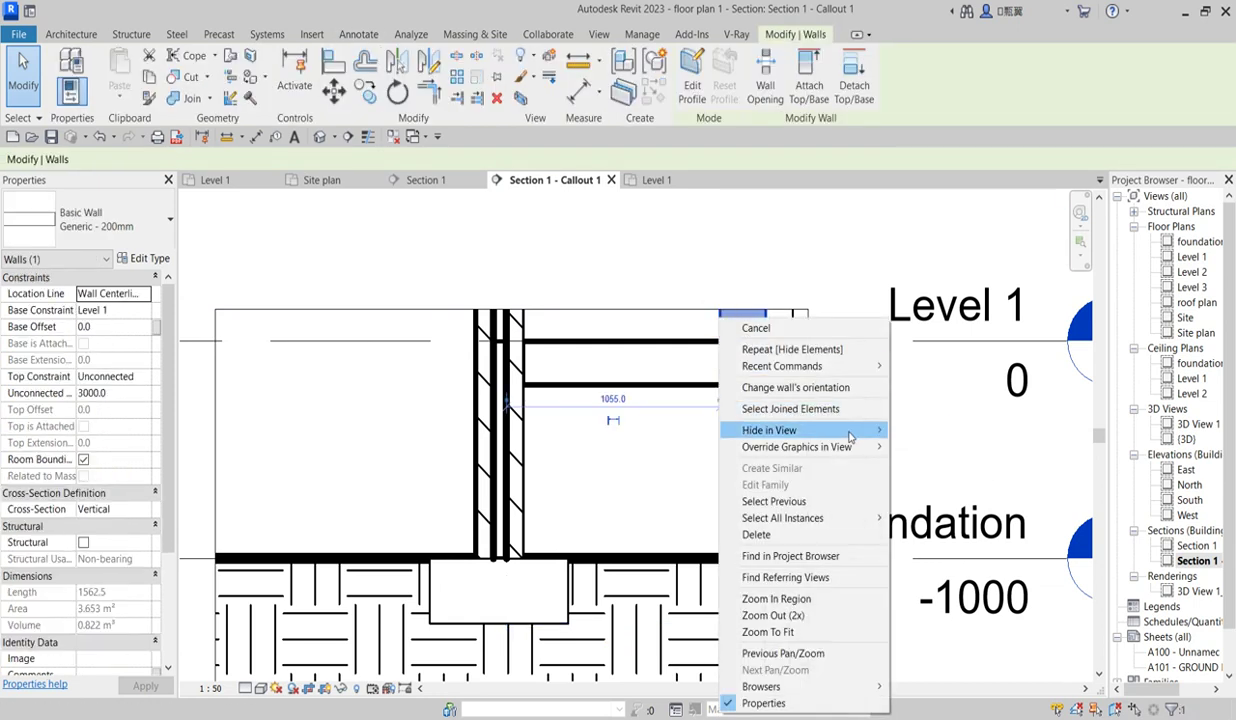
mouse_move(863, 450)
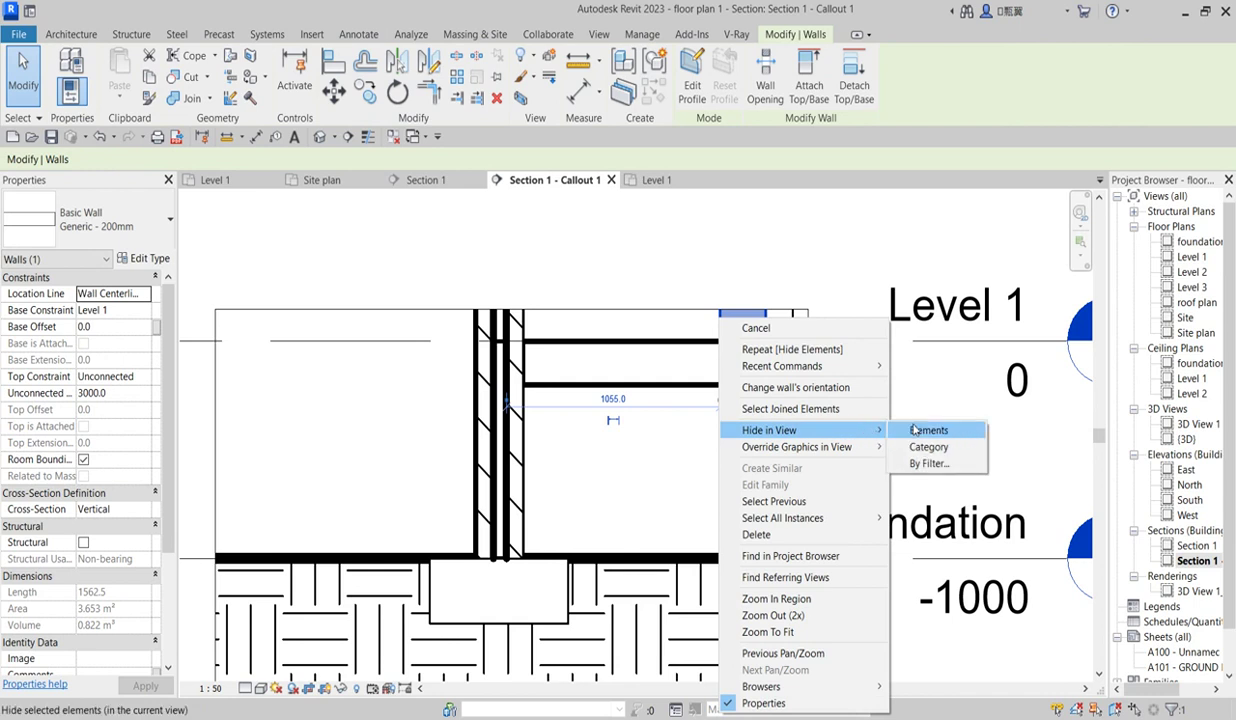
click(928, 432)
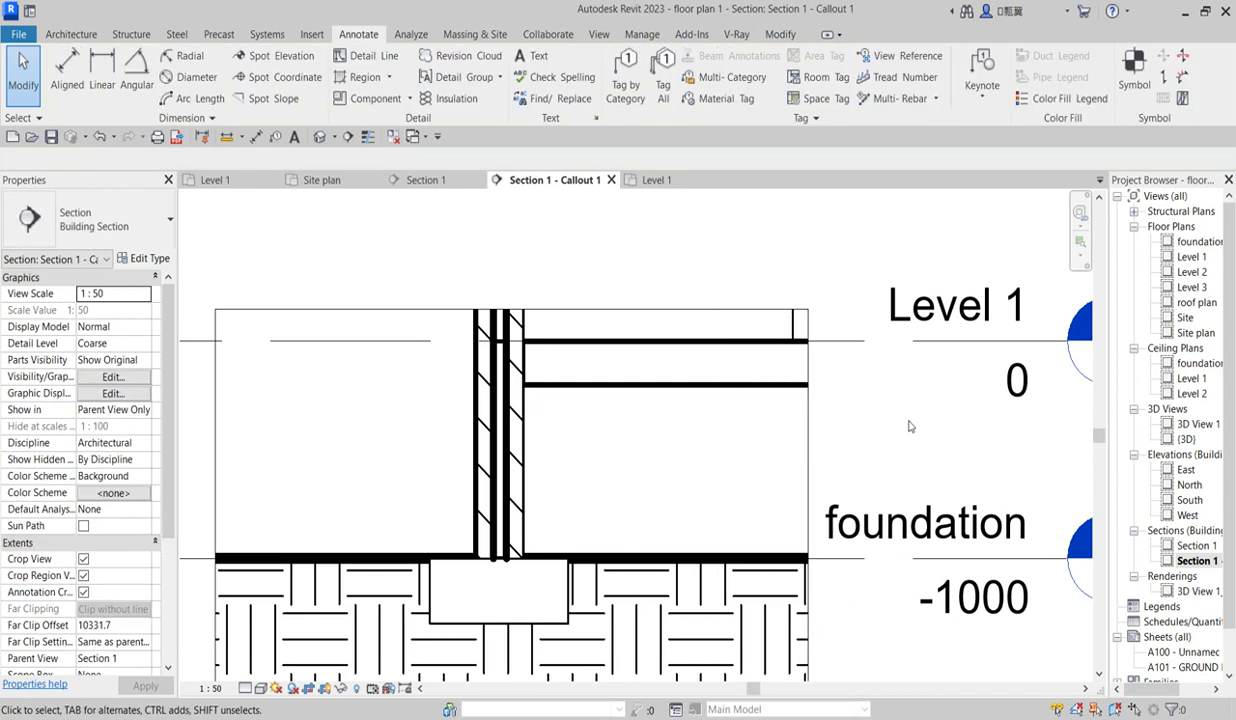
Pull the crop region's right edge in toward the wall
click(815, 368)
drag(806, 520, 745, 513)
click(817, 258)
scroll(817, 258, down, 2)
scroll(505, 410, up, 2)
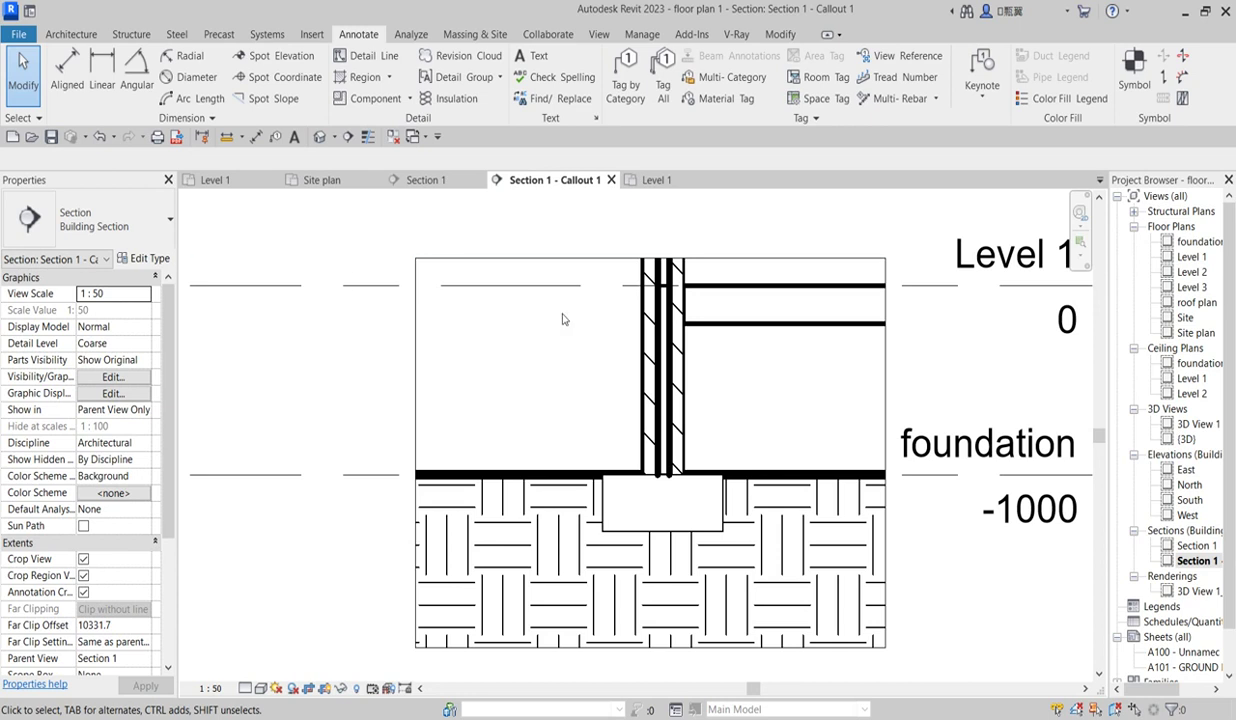
scroll(726, 248, up, 3)
scroll(612, 342, down, 2)
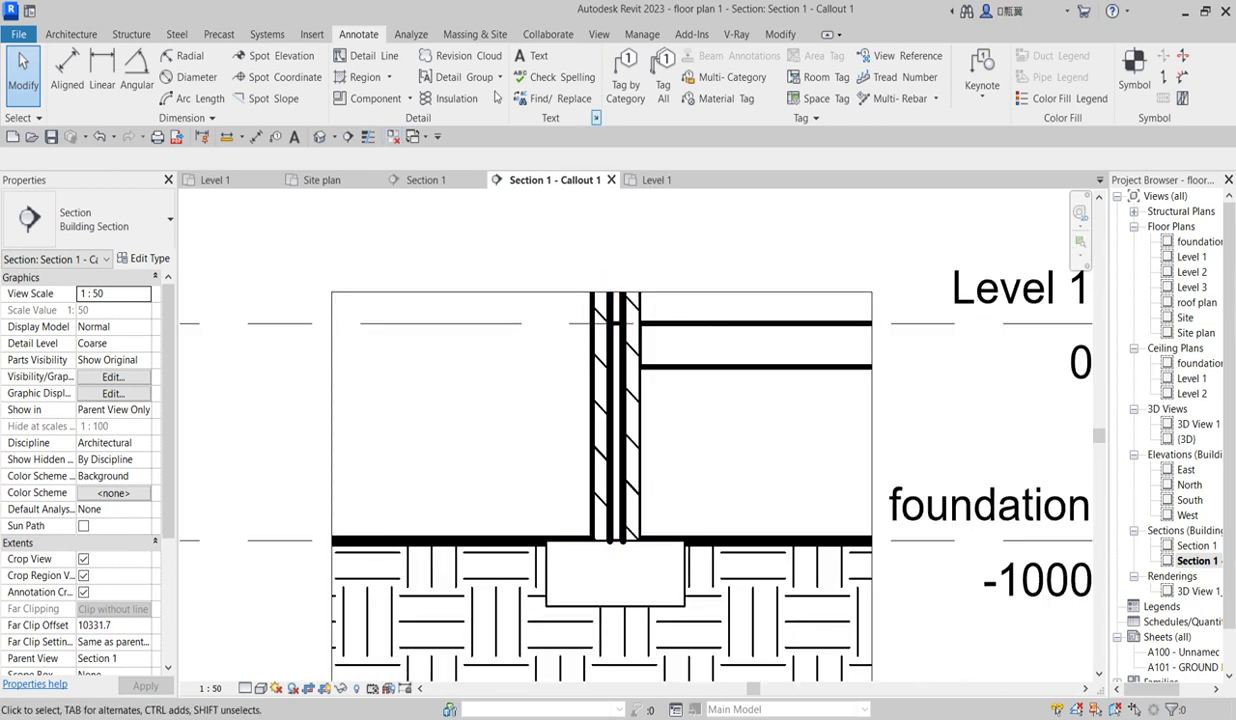
Draw two horizontal 1160-long detail lines from the wall face across the Level 1 slab
click(376, 55)
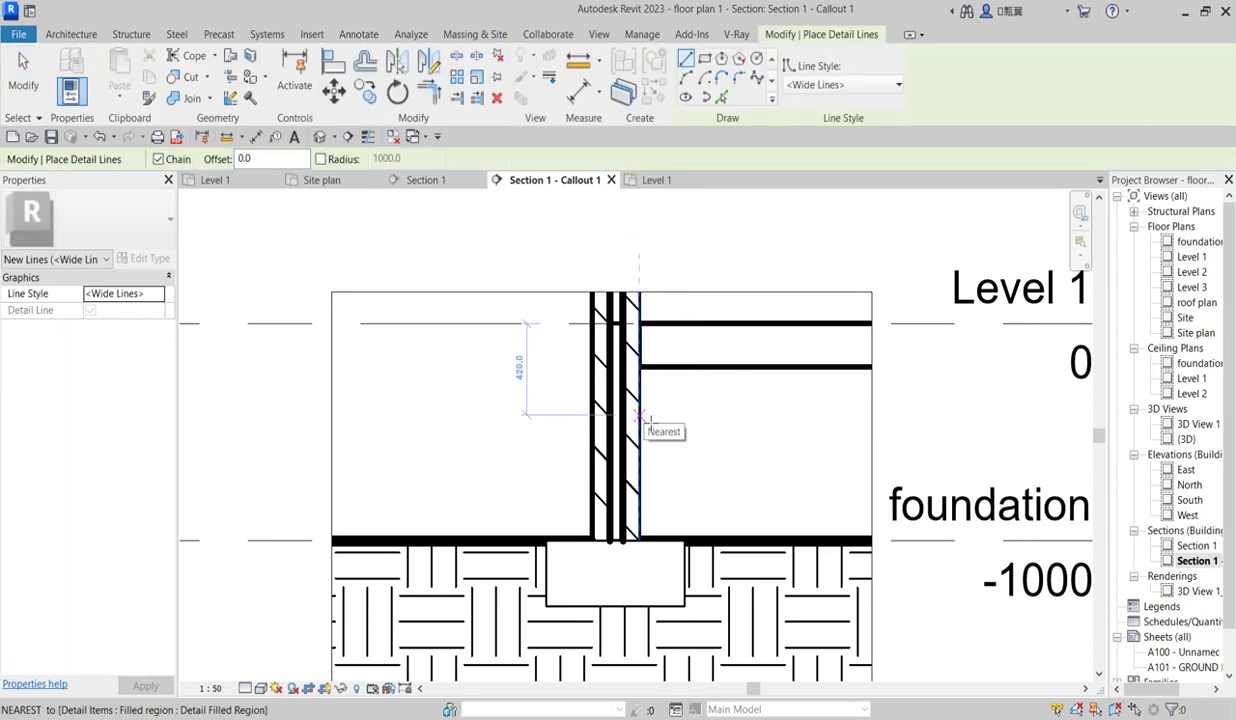
click(640, 415)
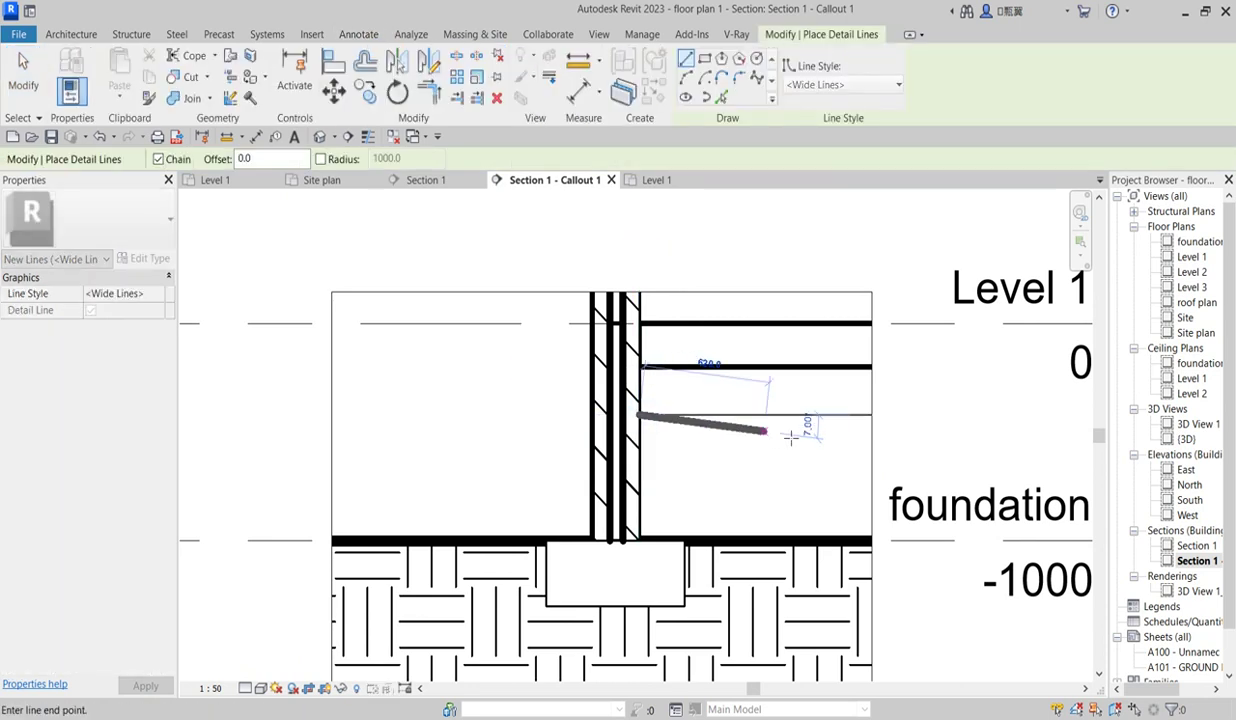
click(873, 414)
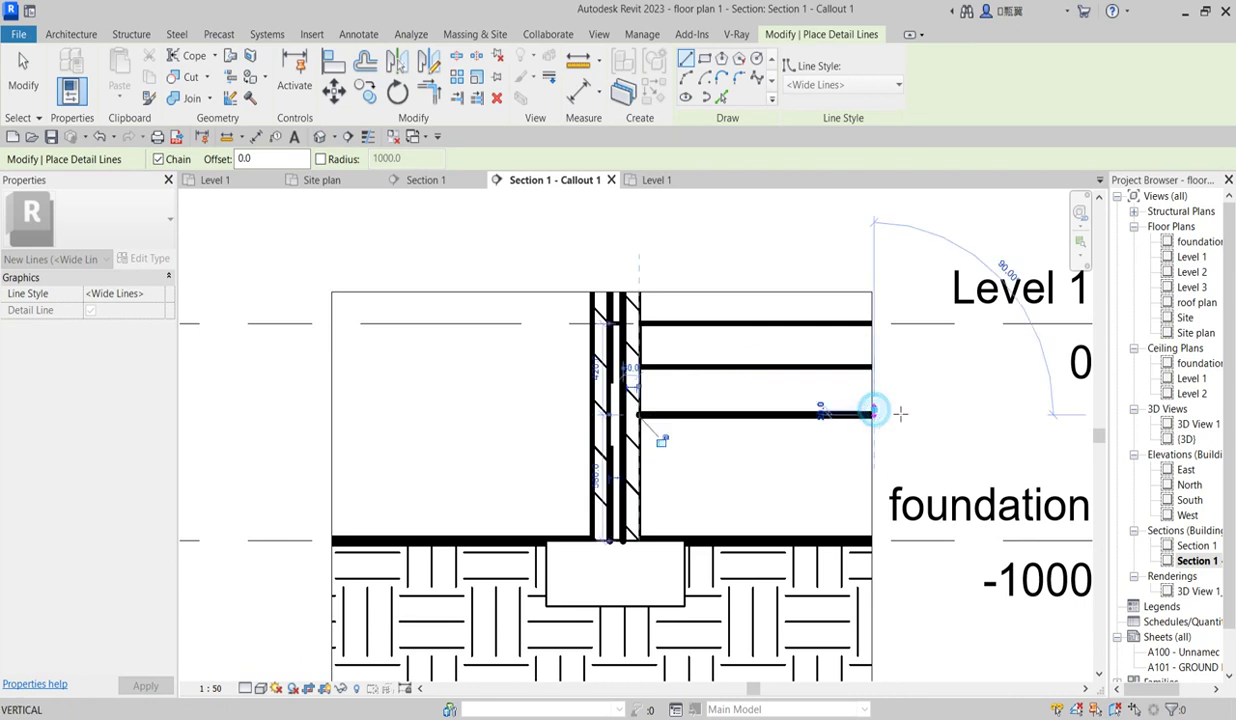
right_click(936, 366)
click(977, 376)
scroll(673, 340, up, 4)
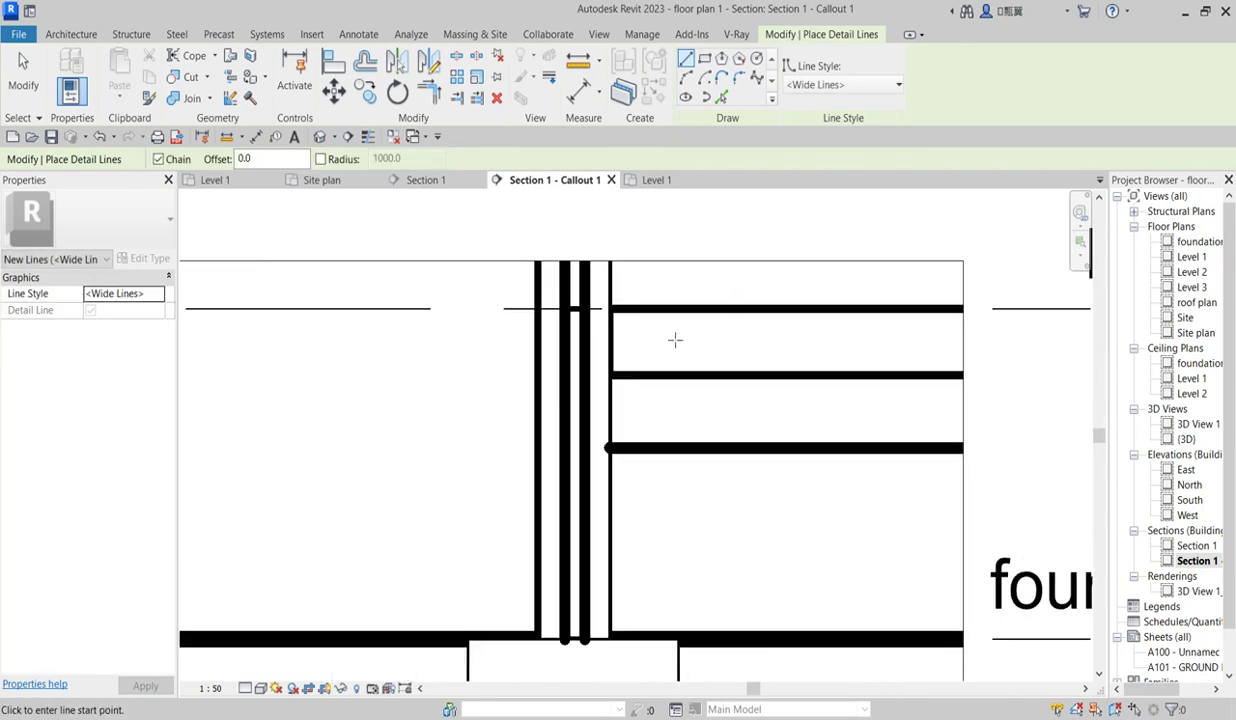
click(610, 323)
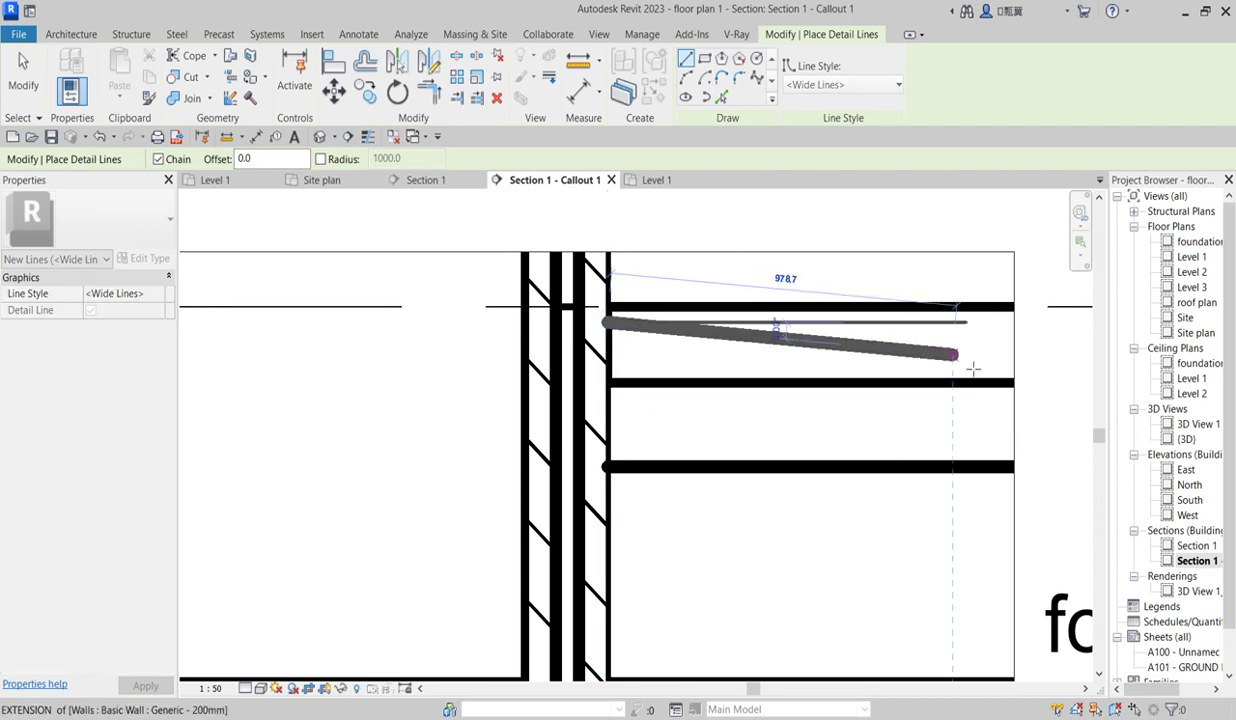
click(1015, 328)
scroll(905, 368, down, 2)
key(Escape)
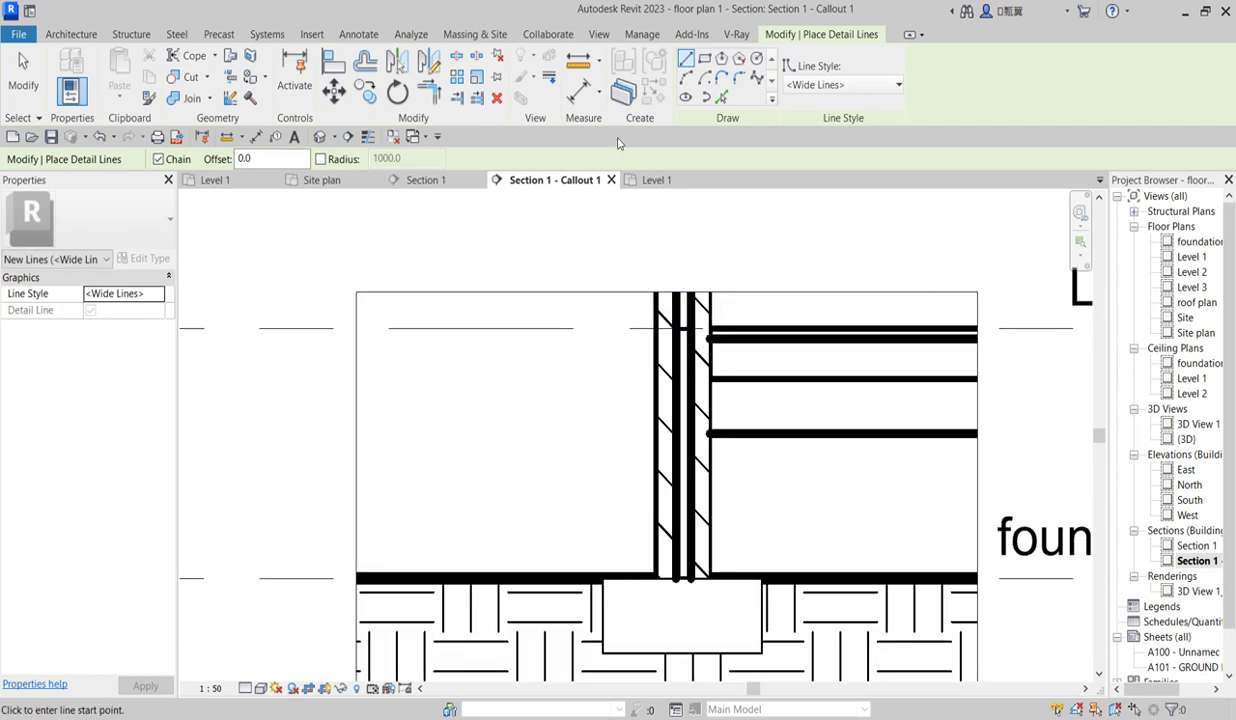
scroll(790, 400, down, 2)
scroll(800, 318, up, 2)
right_click(792, 324)
click(805, 331)
Change both new detail lines to the <Thin Lines> style
click(832, 308)
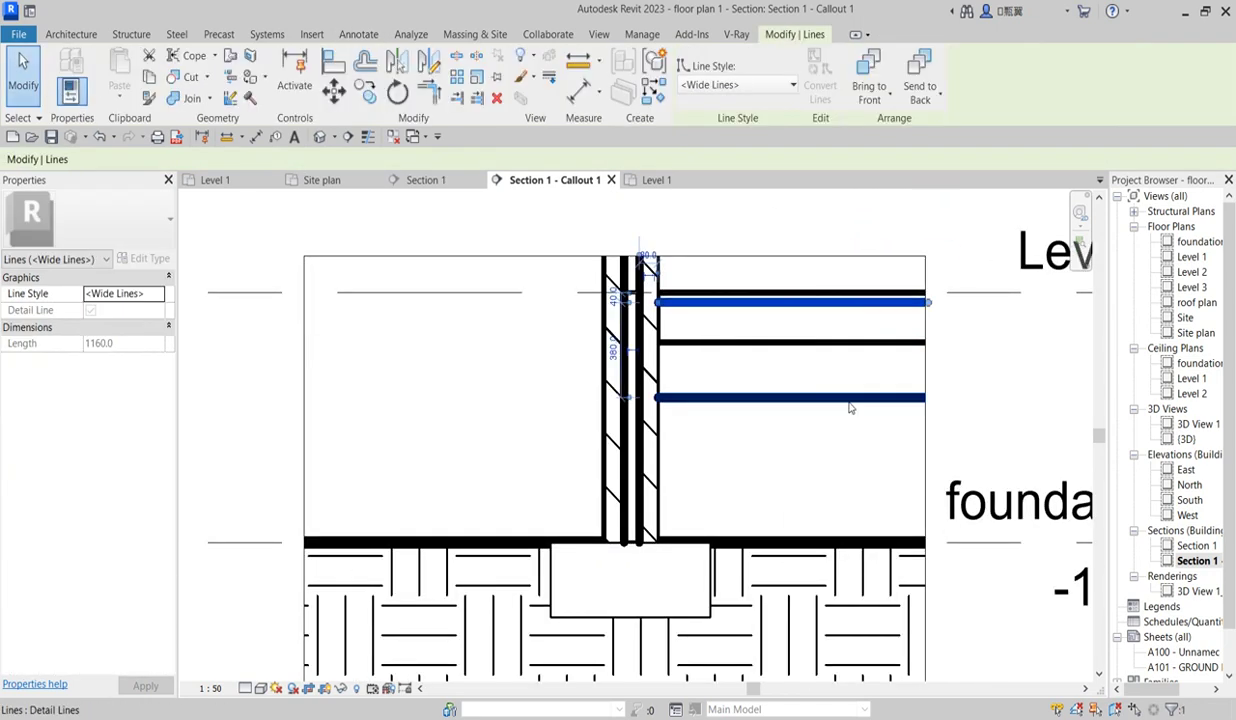
ctrl+click(850, 410)
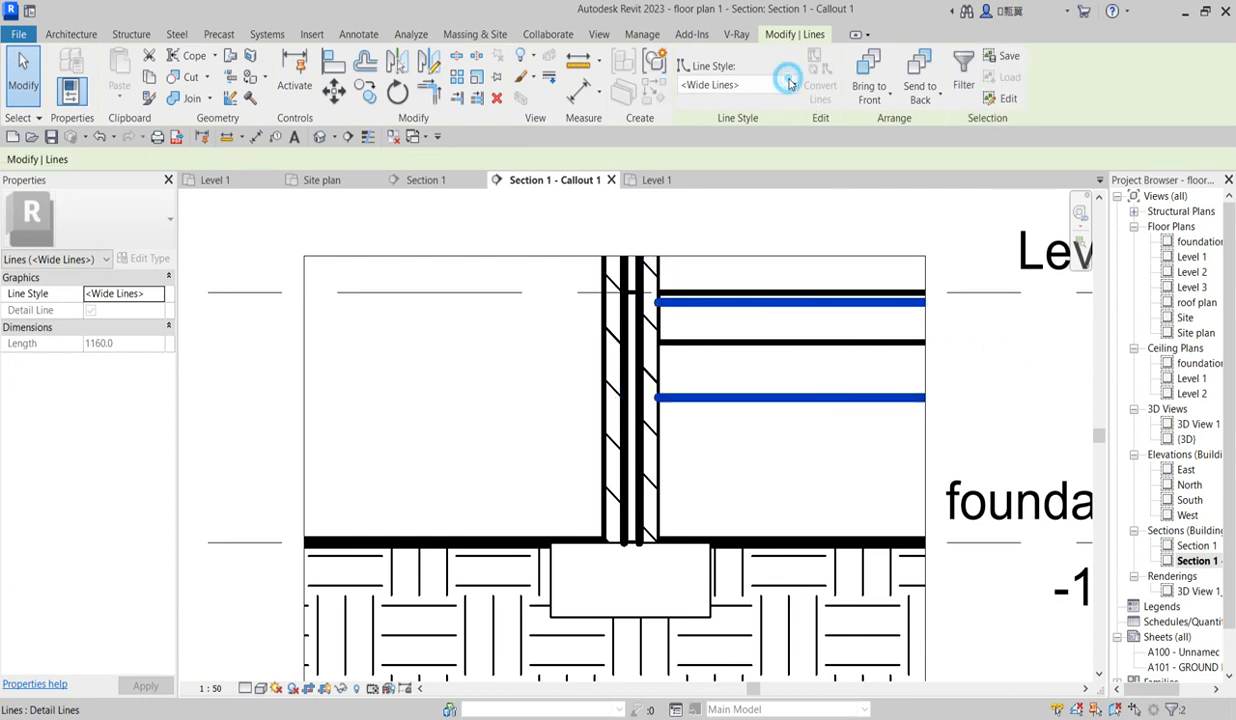
click(789, 82)
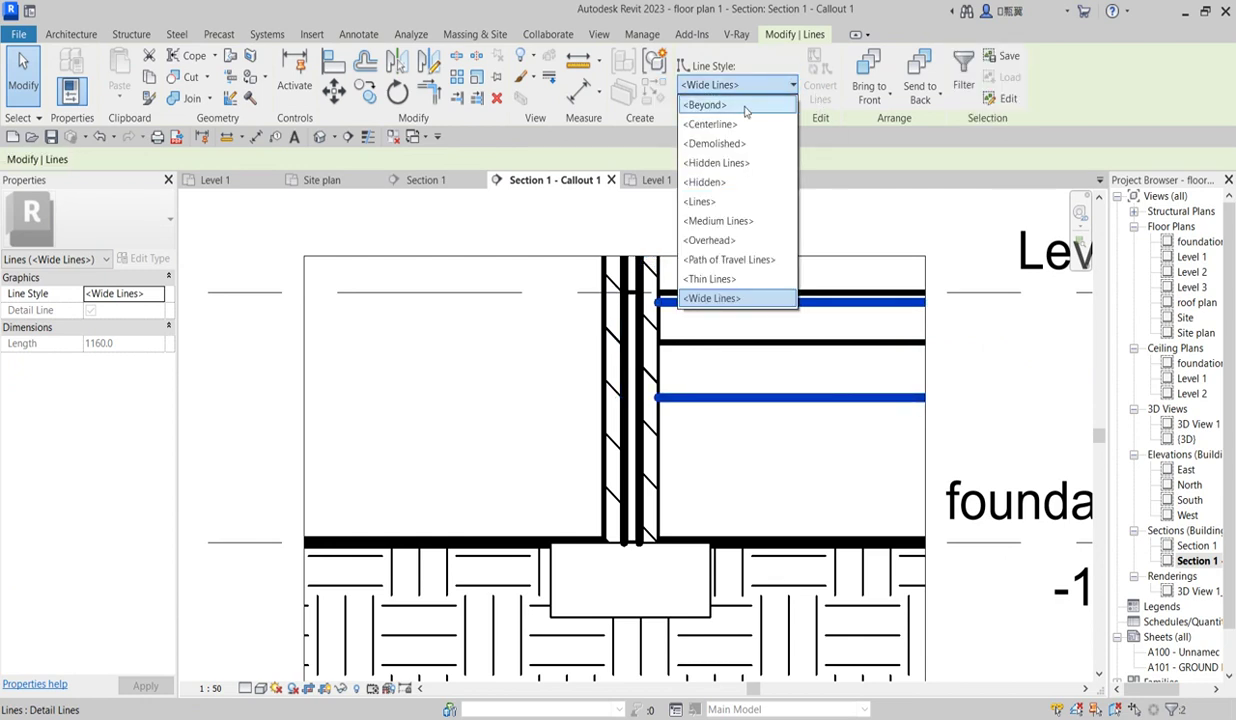
click(720, 277)
click(994, 403)
key(z)
key(f)
scroll(572, 376, up, 1)
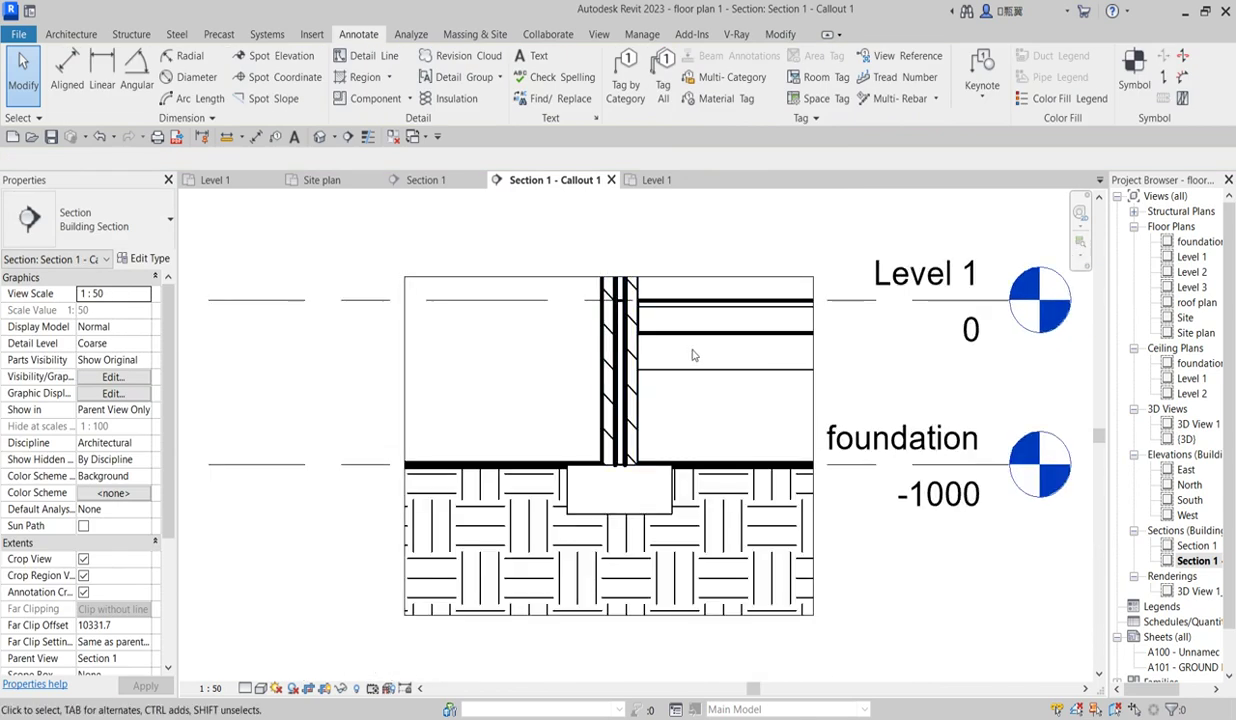
scroll(692, 345, up, 1)
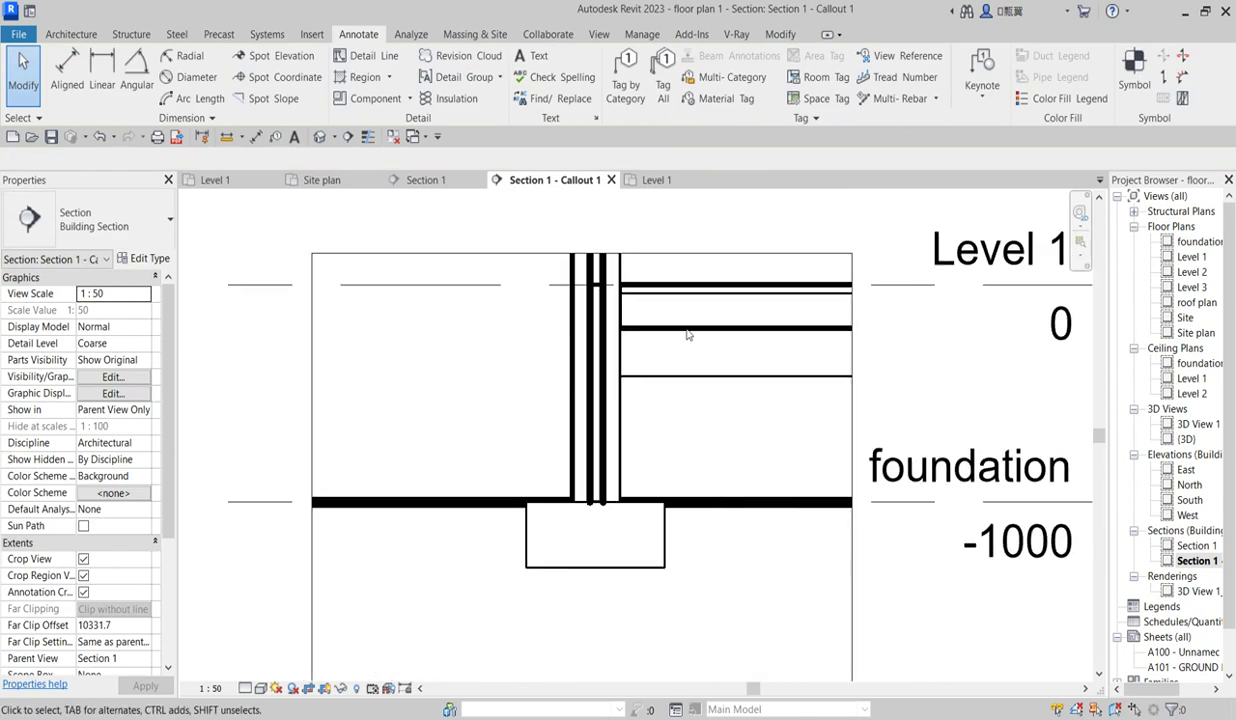
Start a filled region and duplicate the Diagonal Down type as Diagonal Down 2
click(392, 82)
click(358, 103)
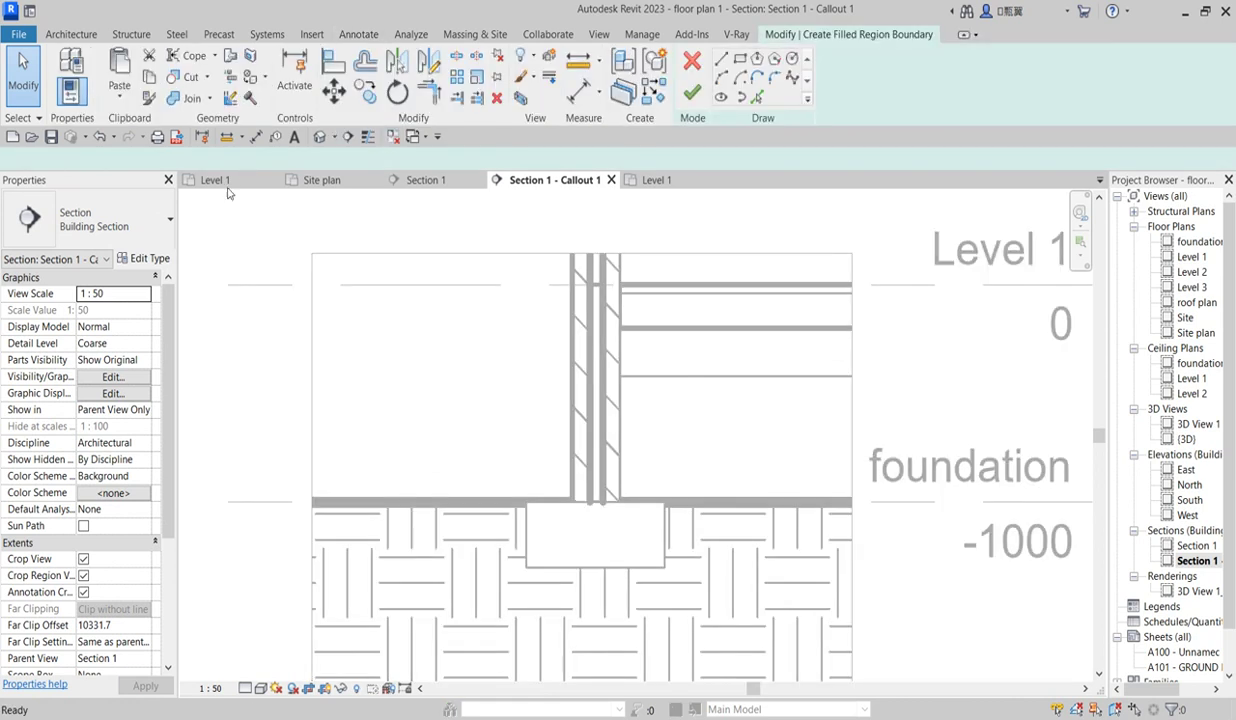
click(145, 258)
click(857, 206)
click(645, 430)
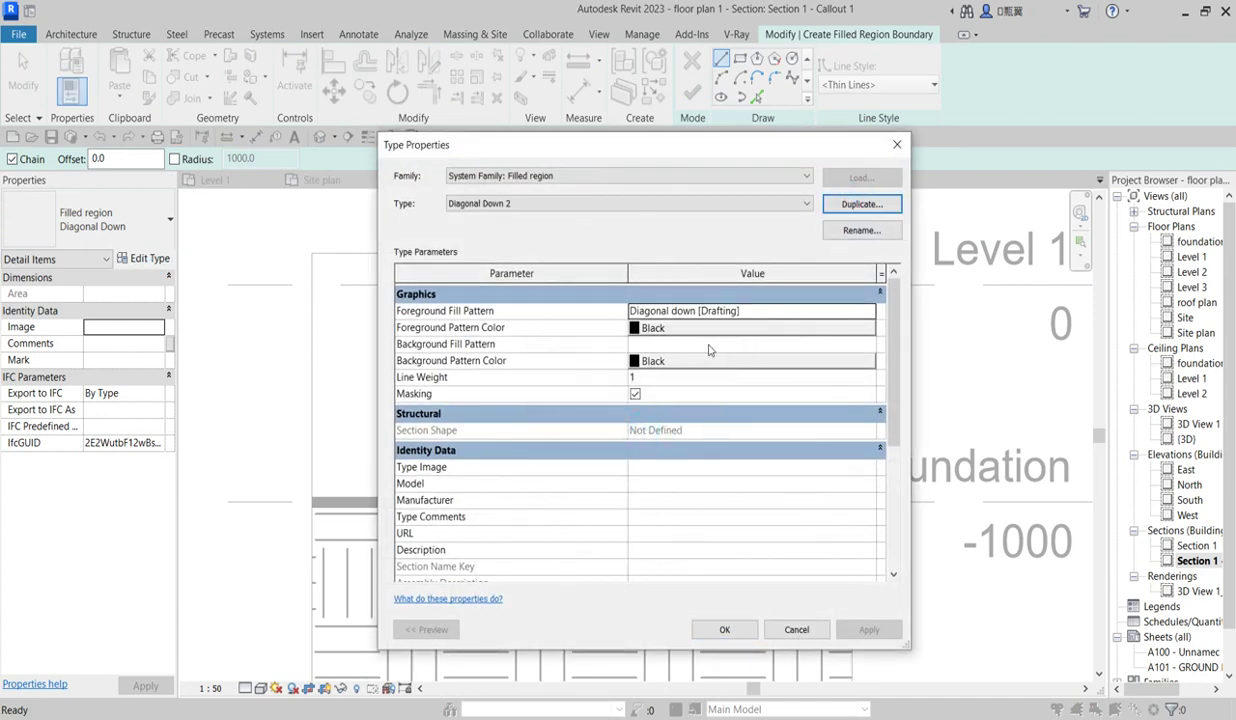
Set Diagonal Down 2's foreground fill pattern to Sand - Dense and apply
click(862, 311)
click(871, 312)
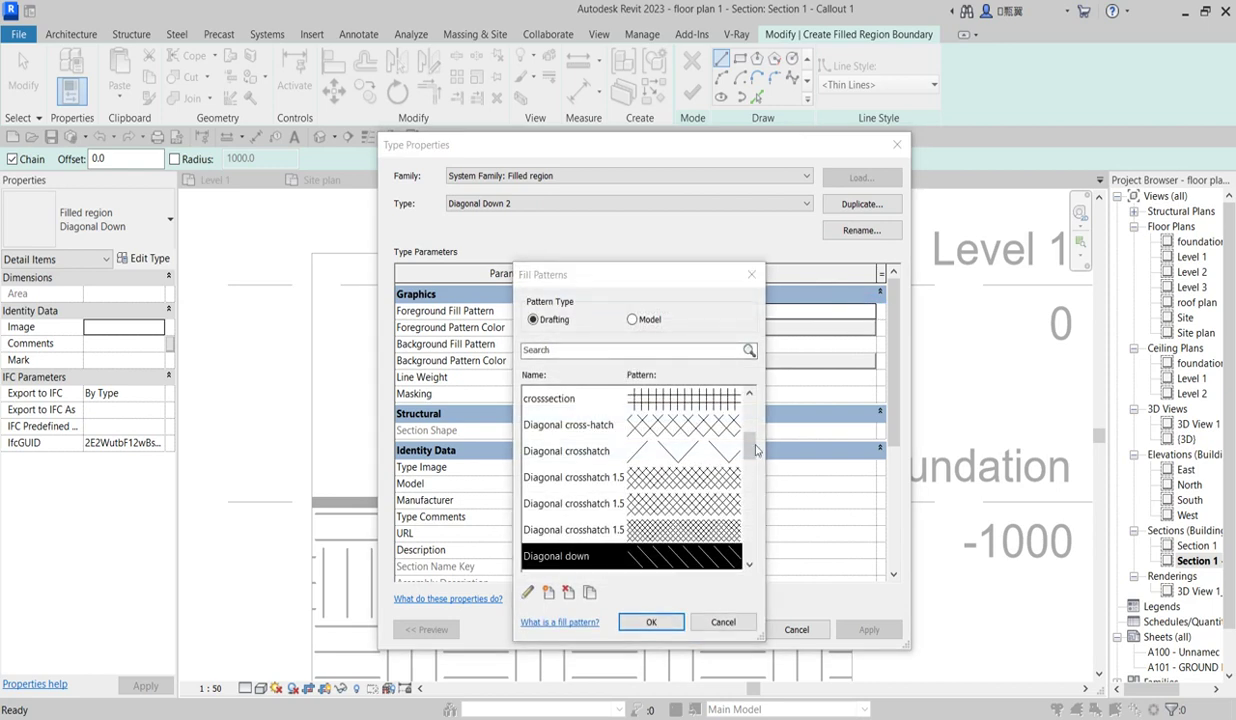
drag(752, 448, 754, 482)
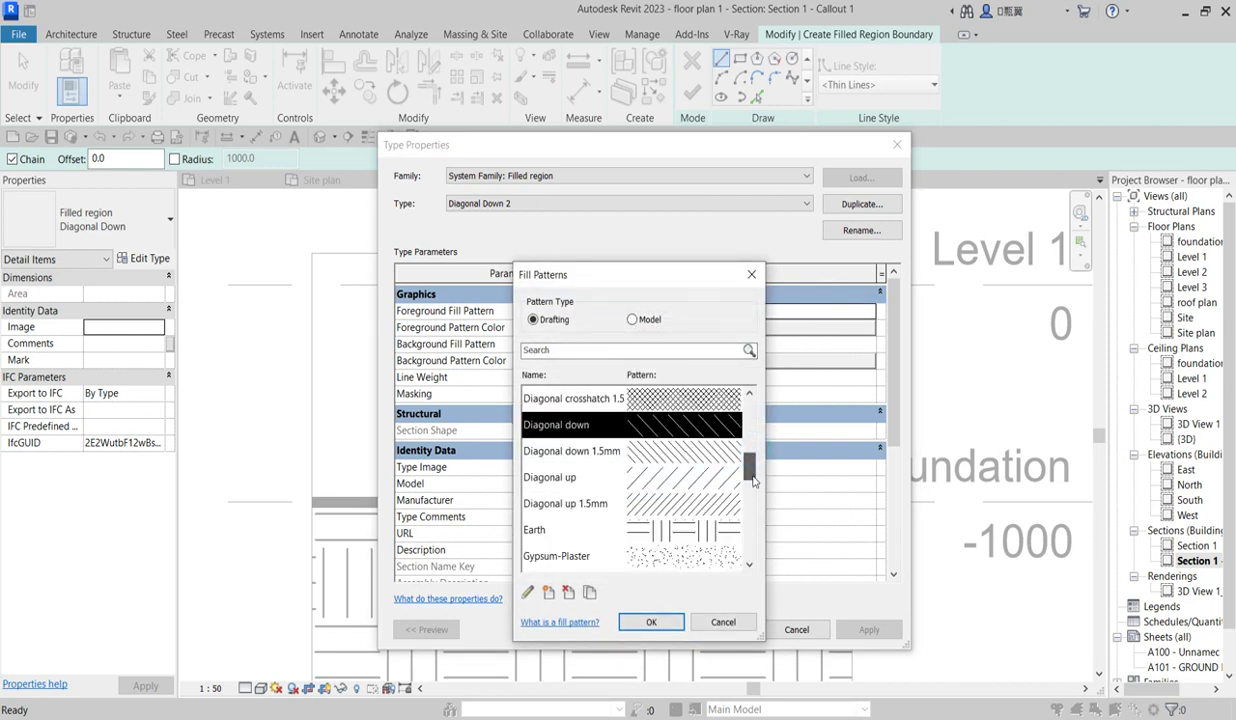
click(703, 556)
drag(750, 460, 755, 503)
click(707, 532)
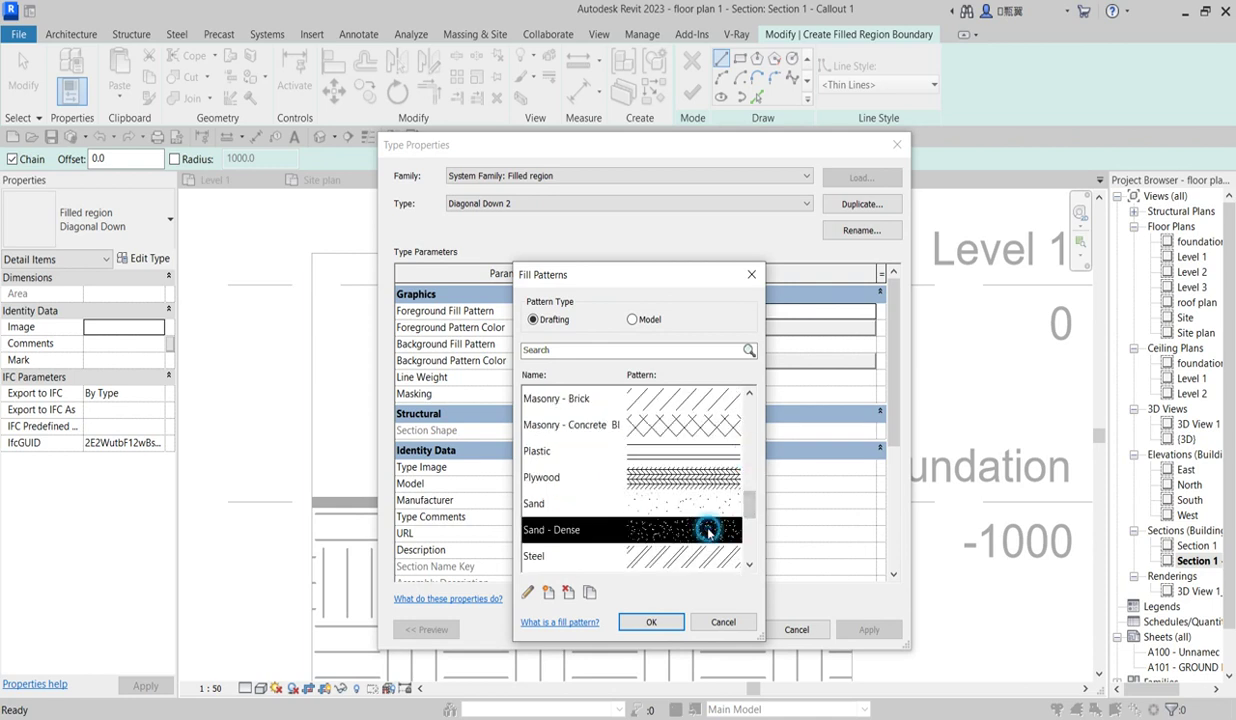
click(651, 623)
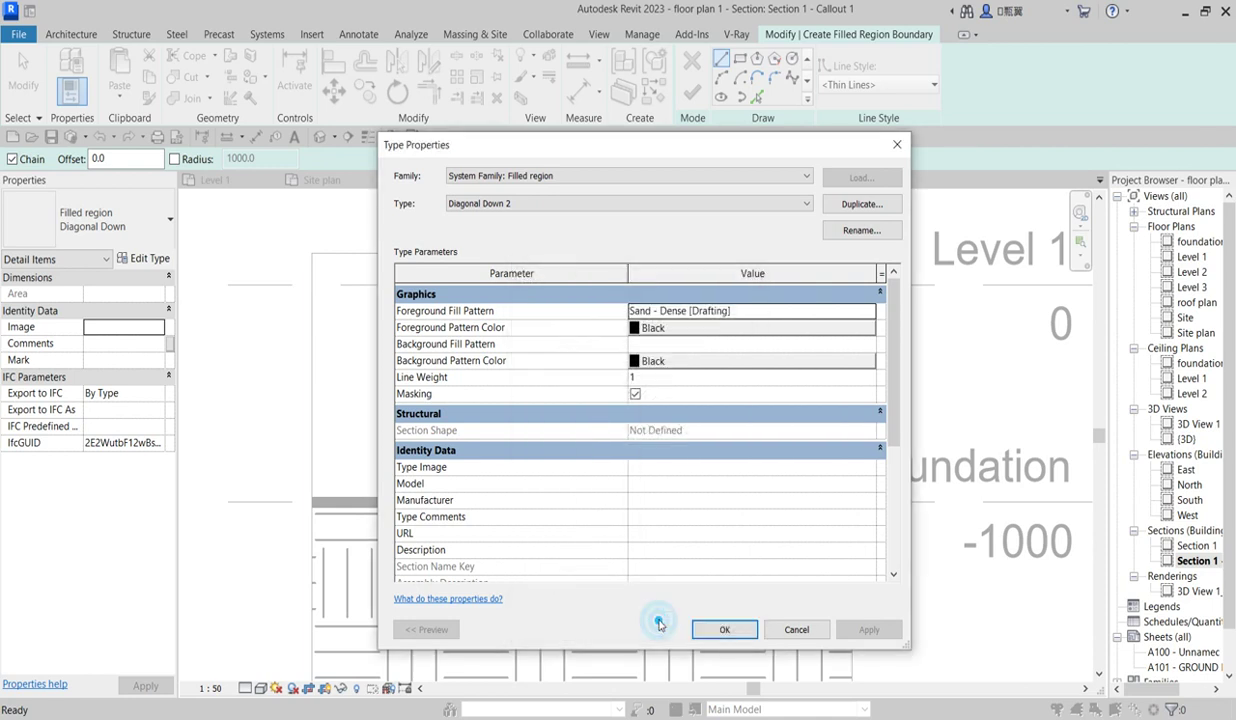
click(725, 630)
Sketch a rectangular boundary between the two thin slab lines, cancelling a stray extra rectangle
scroll(670, 327, up, 3)
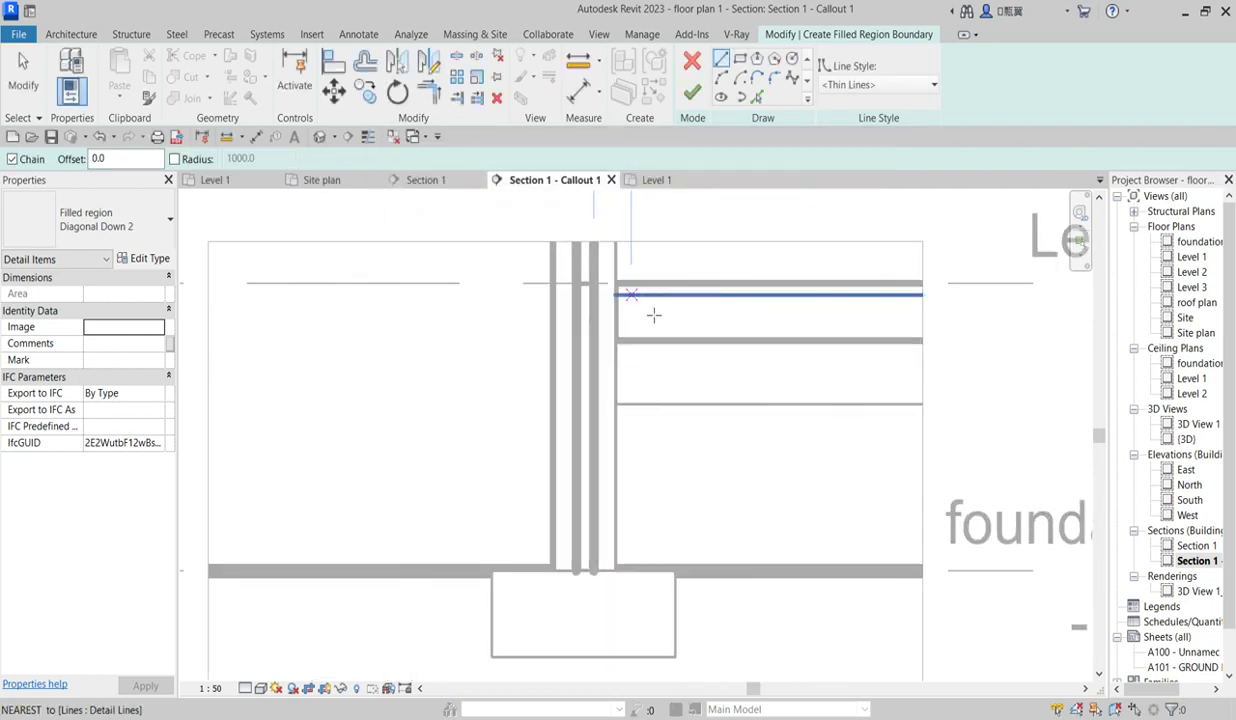
click(742, 382)
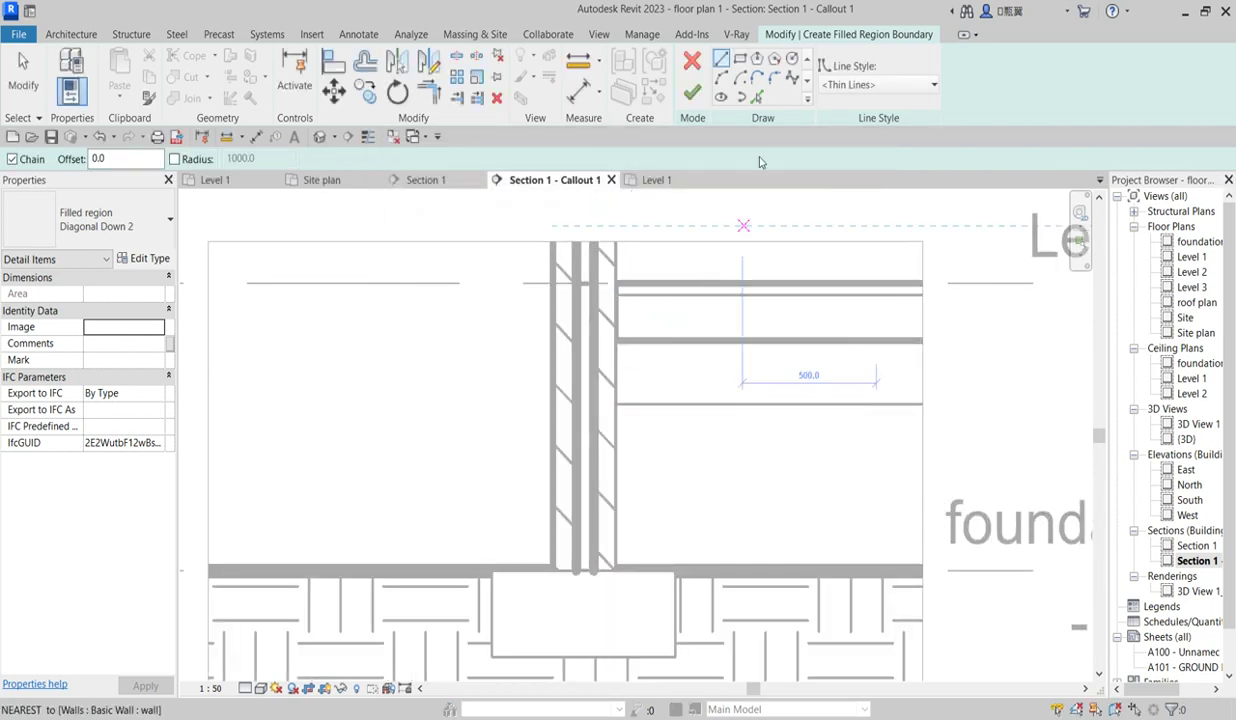
click(738, 59)
click(620, 296)
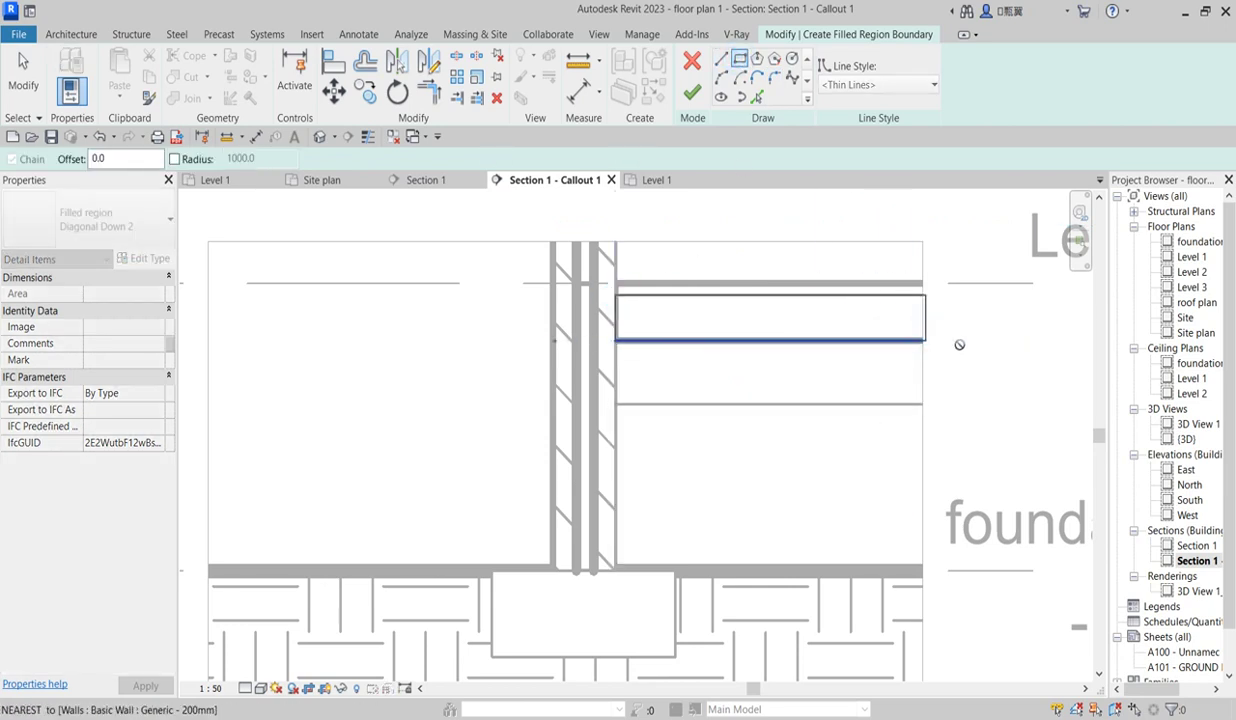
click(926, 340)
click(335, 60)
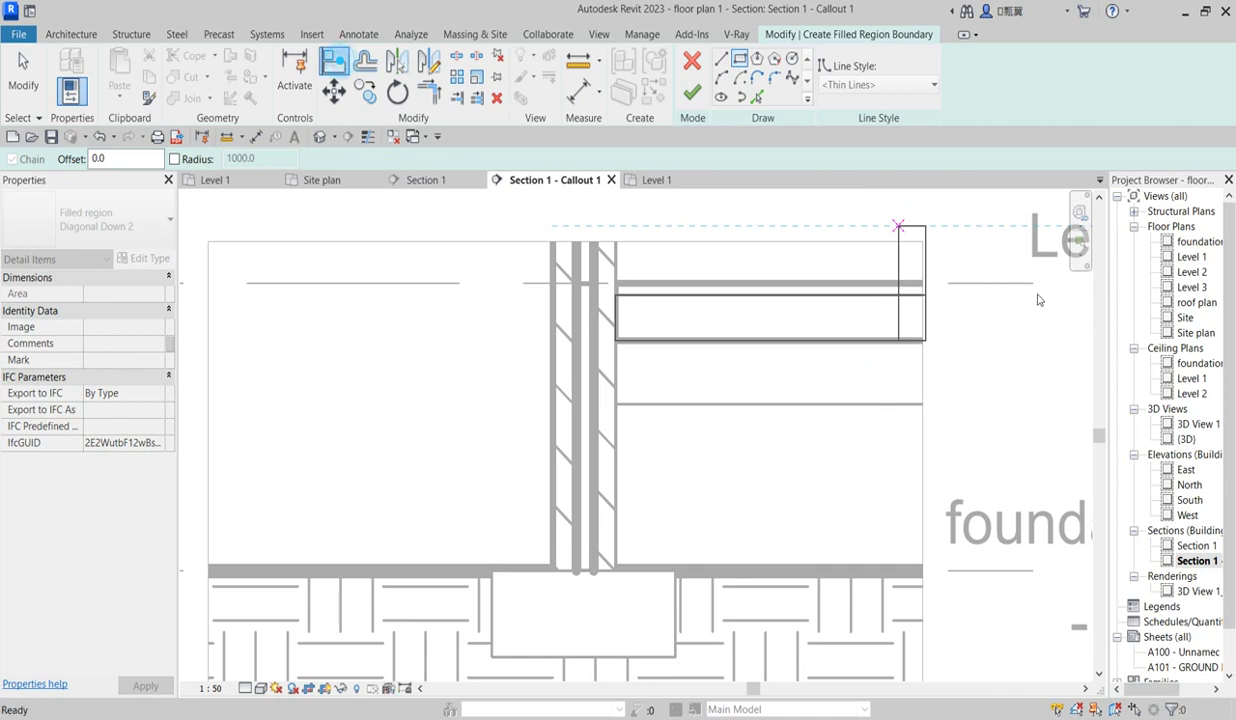
key(Escape)
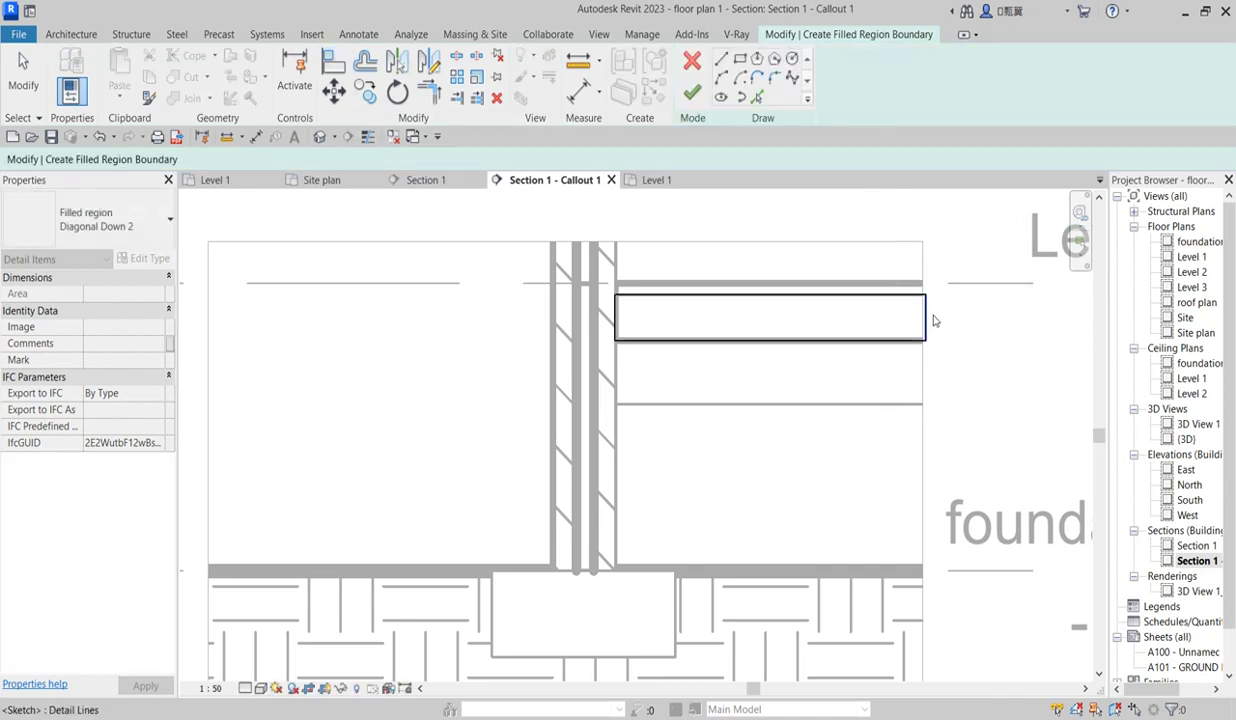
Align the rectangle's right edge with the slab end and finish the sand filled region
click(926, 318)
scroll(927, 322, up, 3)
drag(927, 325, 925, 323)
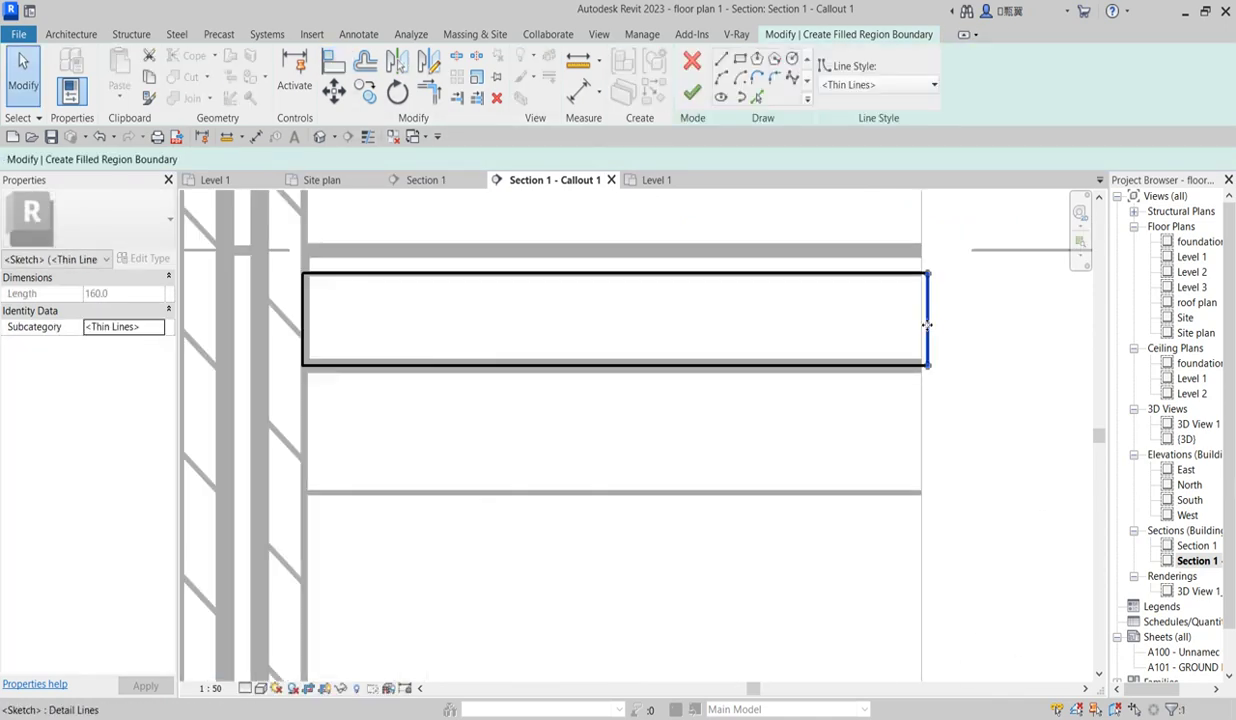
click(692, 93)
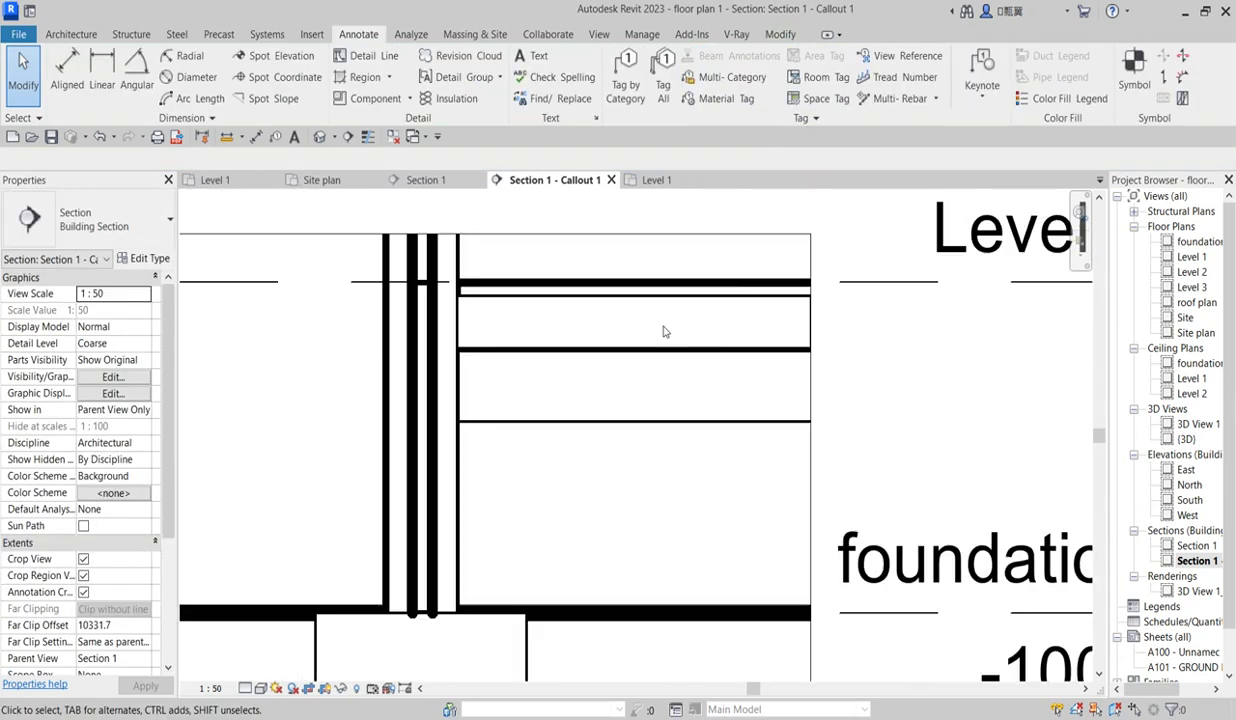
scroll(664, 331, down, 3)
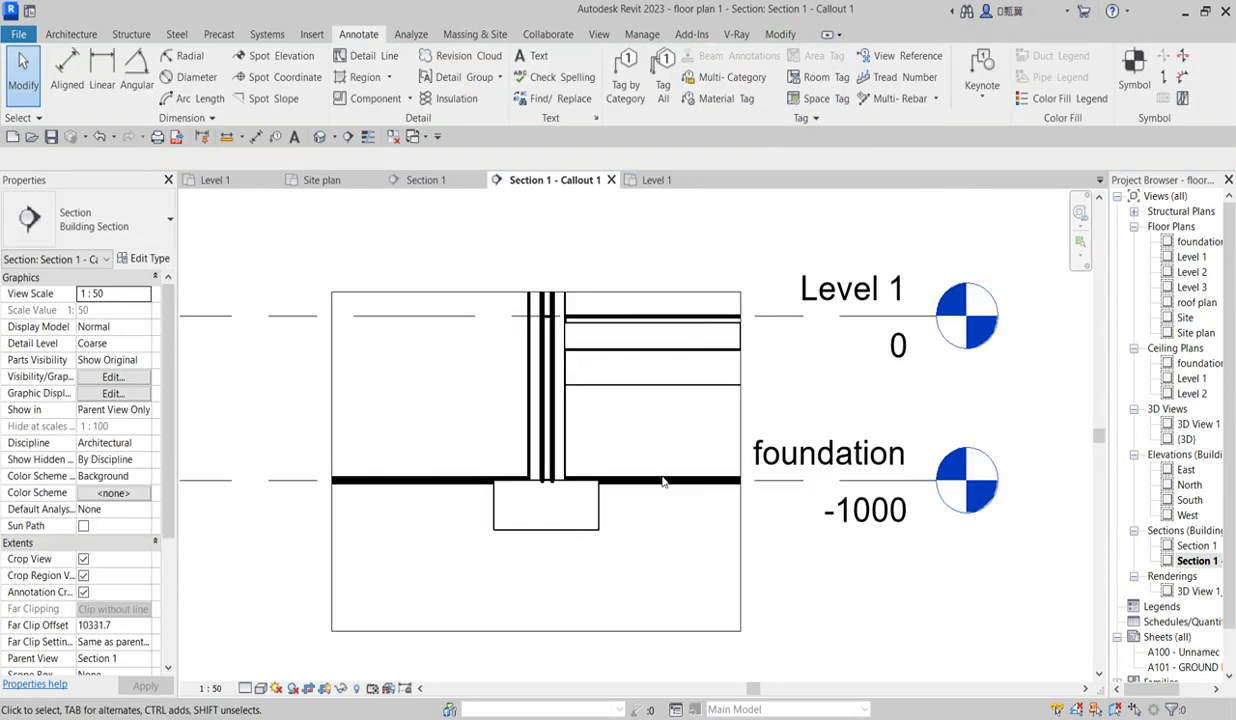
scroll(588, 553, up, 2)
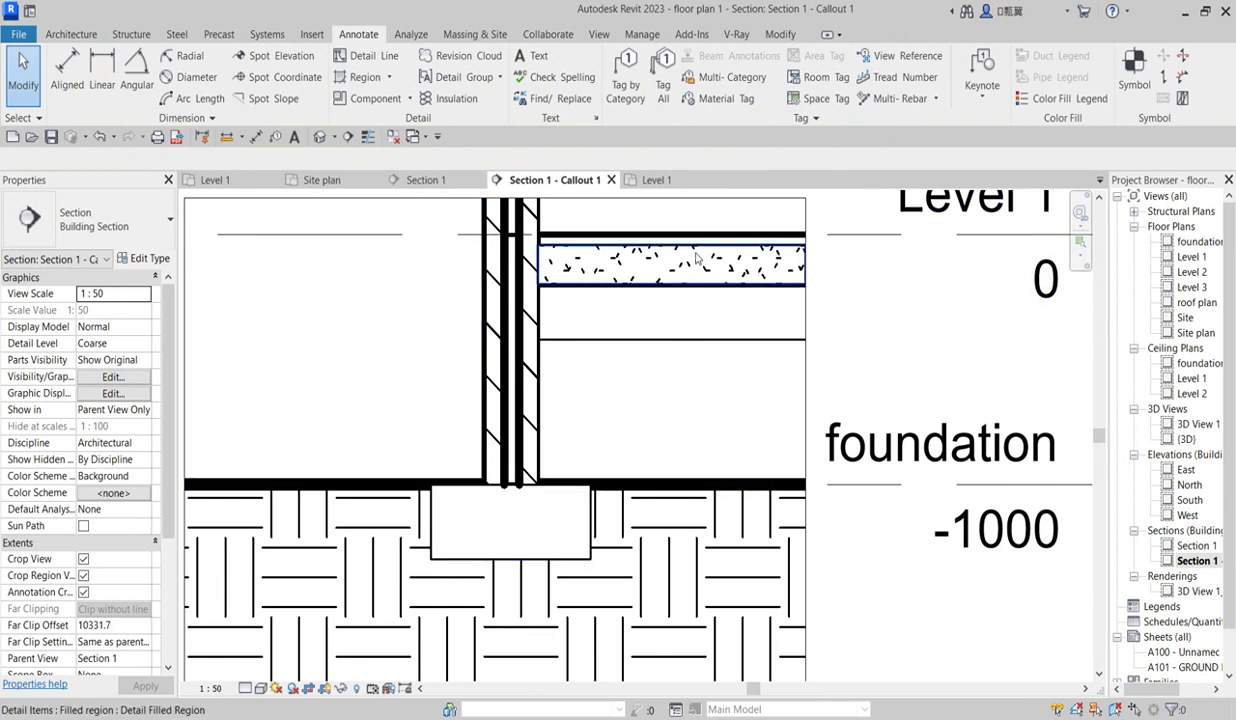
scroll(650, 300, down, 2)
scroll(600, 450, up, 3)
scroll(433, 342, down, 2)
scroll(549, 450, down, 2)
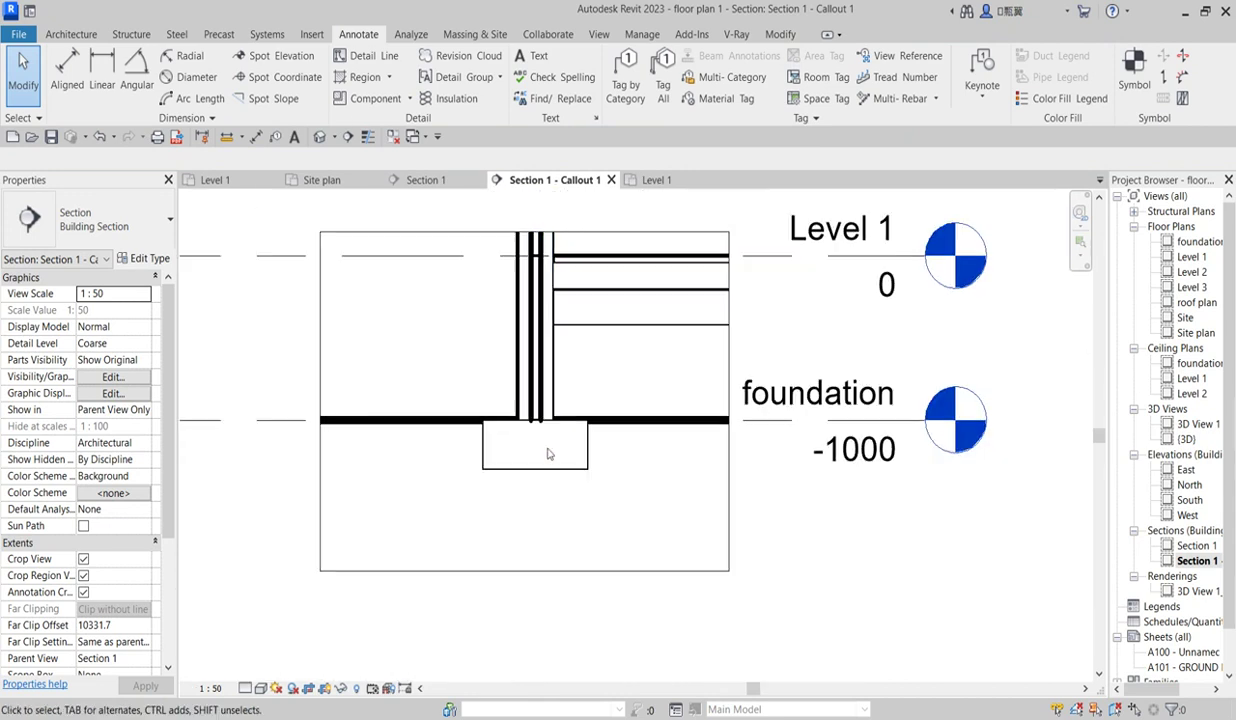
click(638, 280)
Draw a second sand region rectangle from the footing's top corner to its bottom midpoint
click(698, 78)
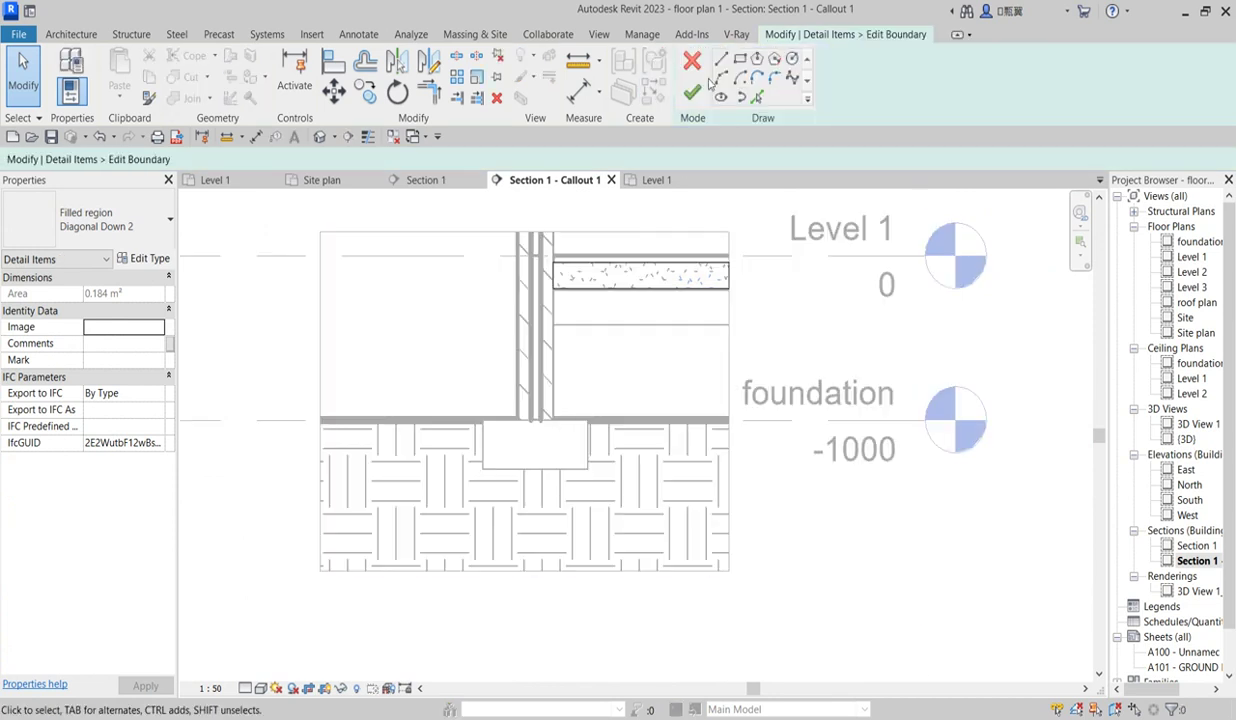
click(692, 90)
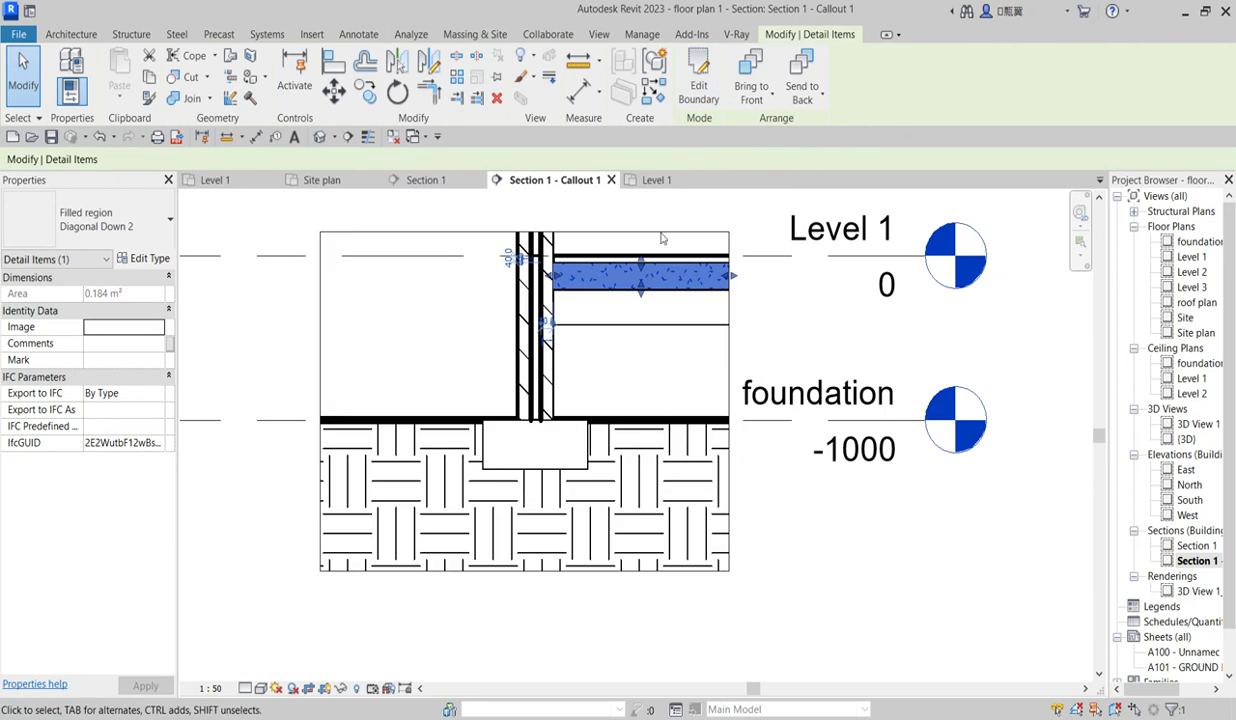
click(658, 92)
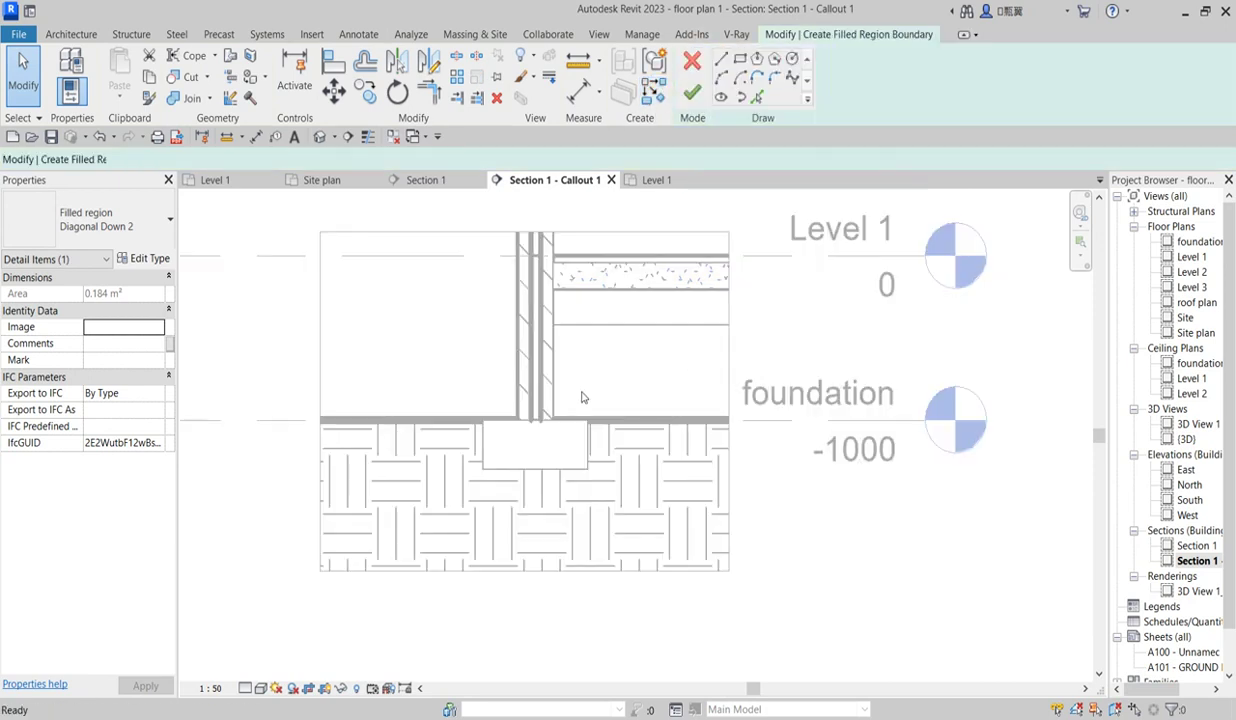
scroll(582, 440, up, 2)
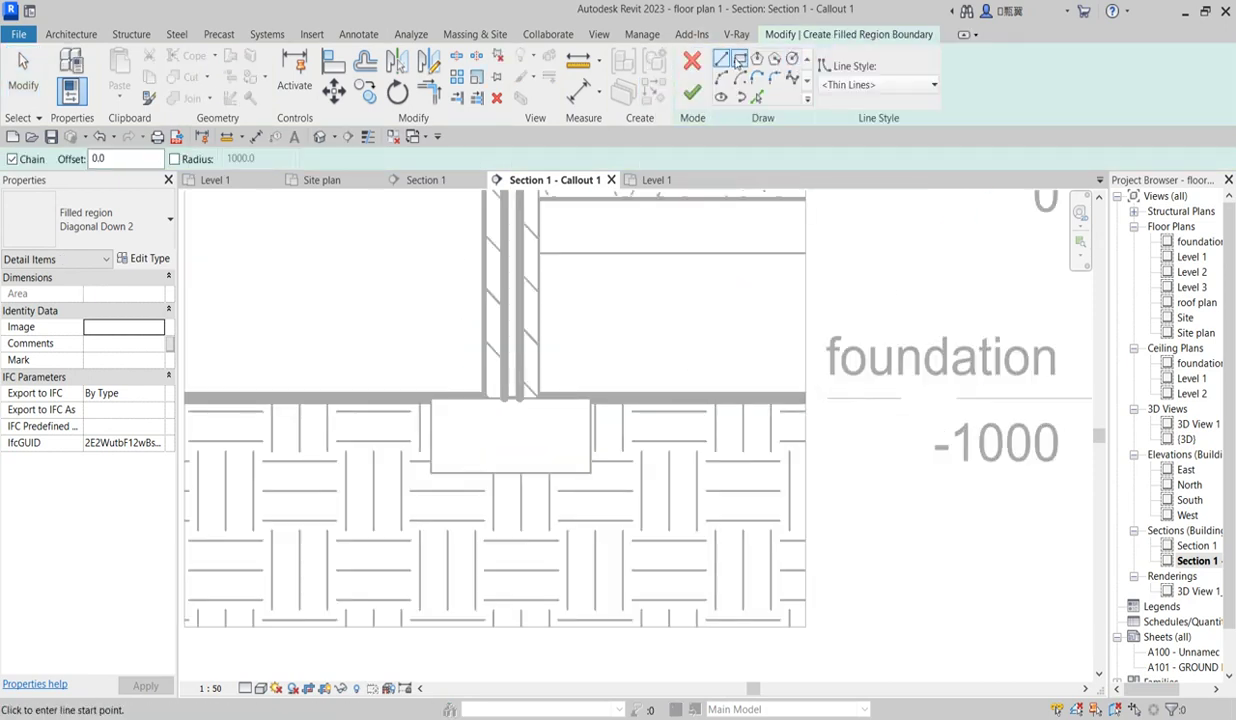
click(738, 59)
click(590, 398)
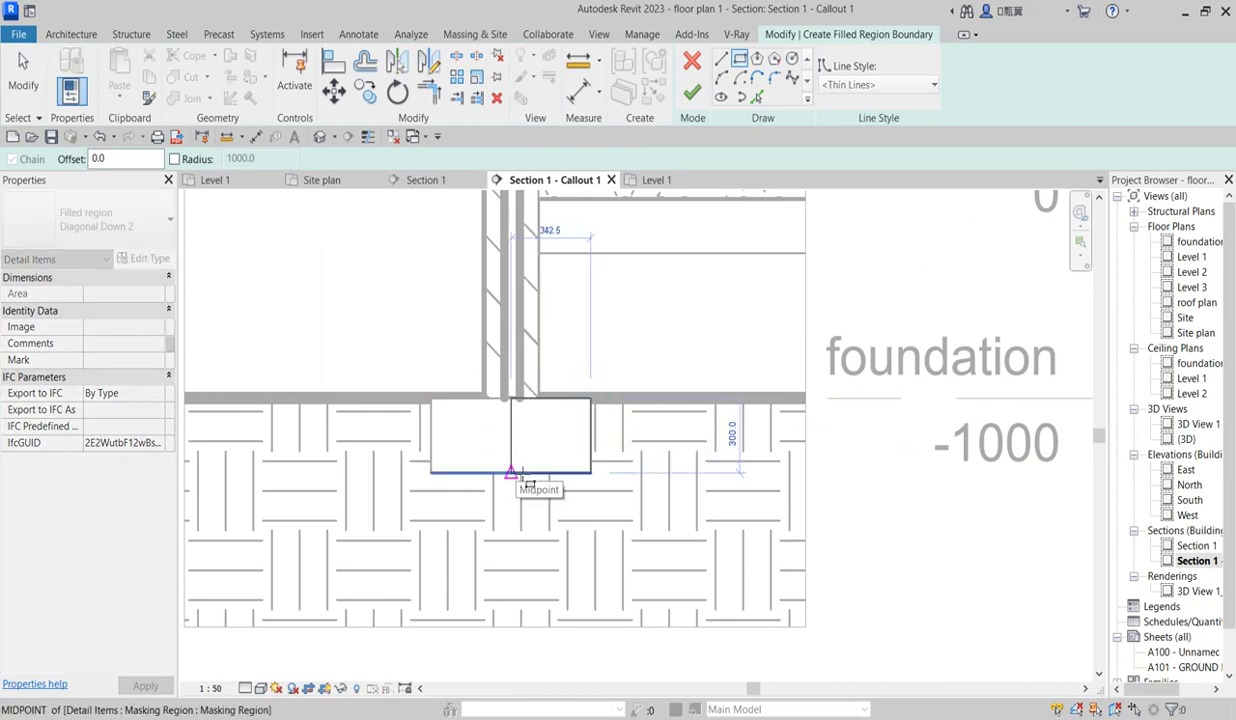
click(511, 473)
click(691, 93)
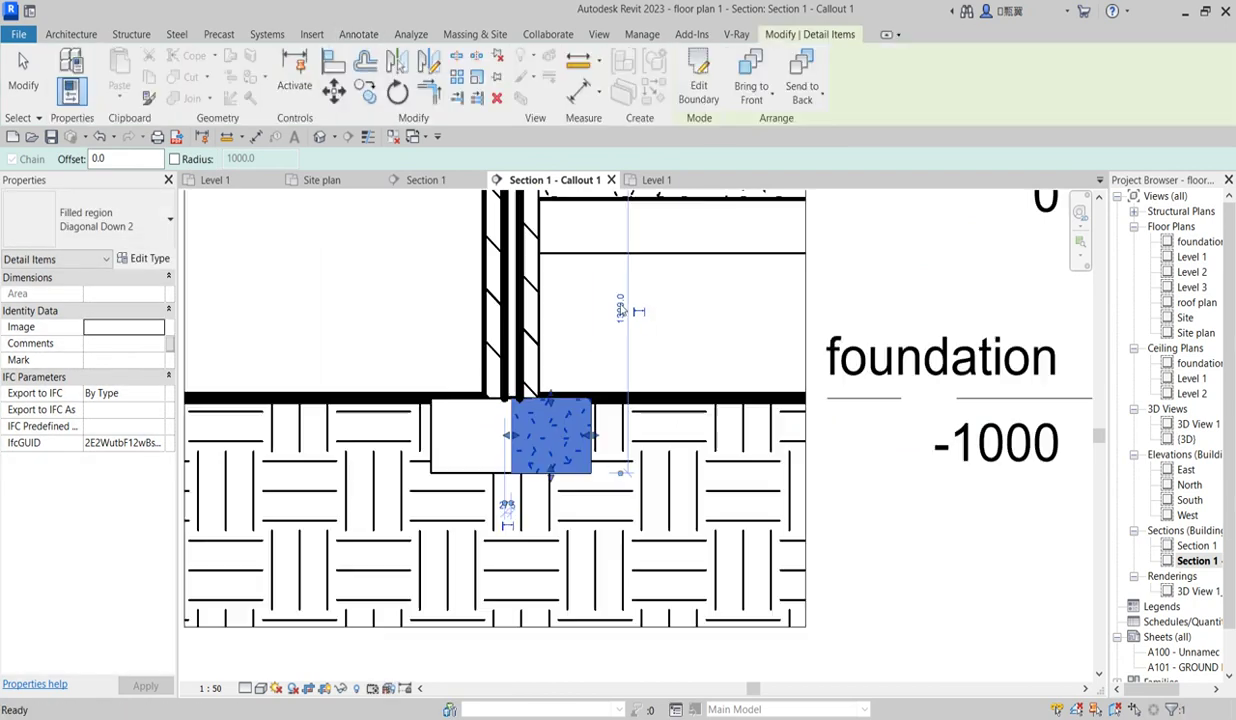
click(712, 320)
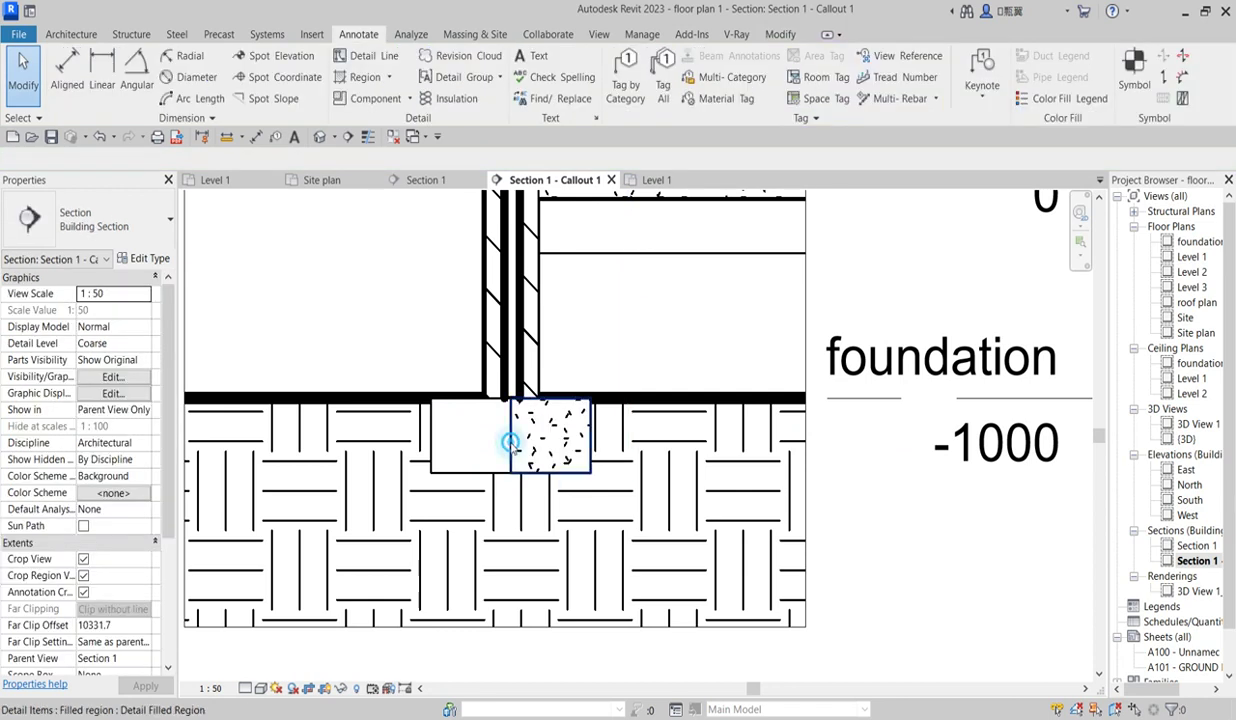
Open By Element graphics overrides for the footing region, leaving projection line pattern and weight unchanged
click(510, 442)
right_click(510, 442)
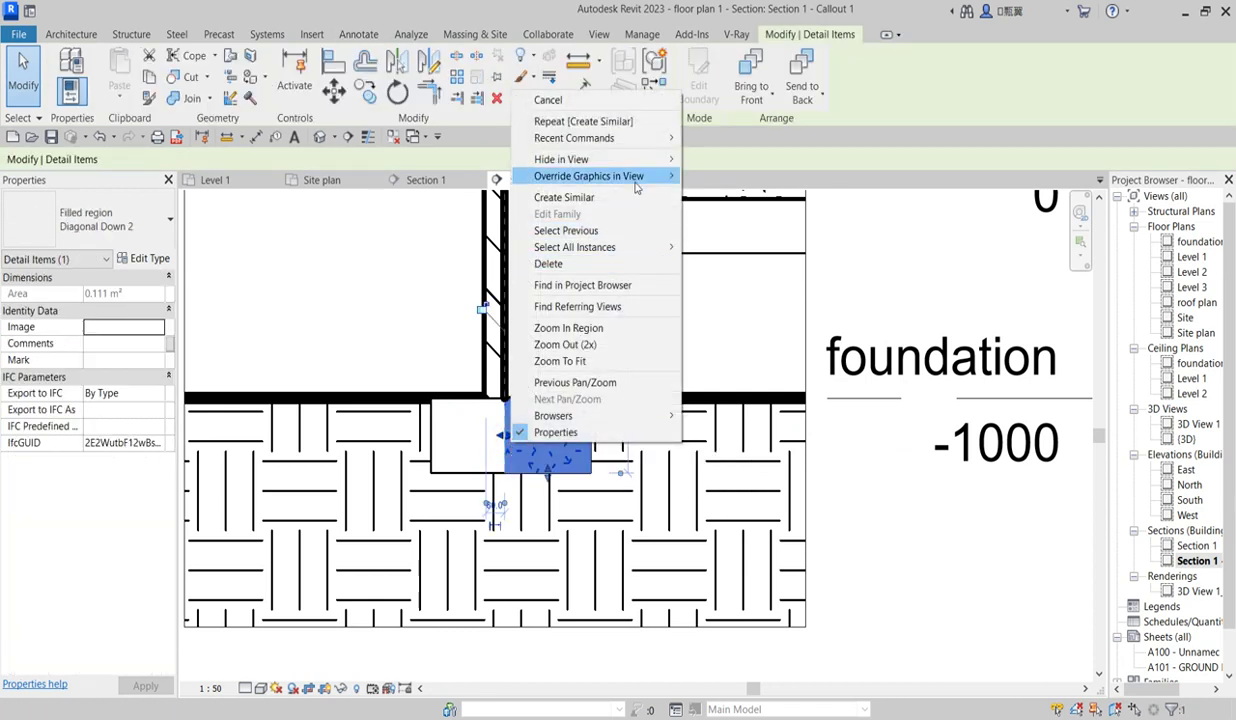
mouse_move(636, 163)
click(731, 178)
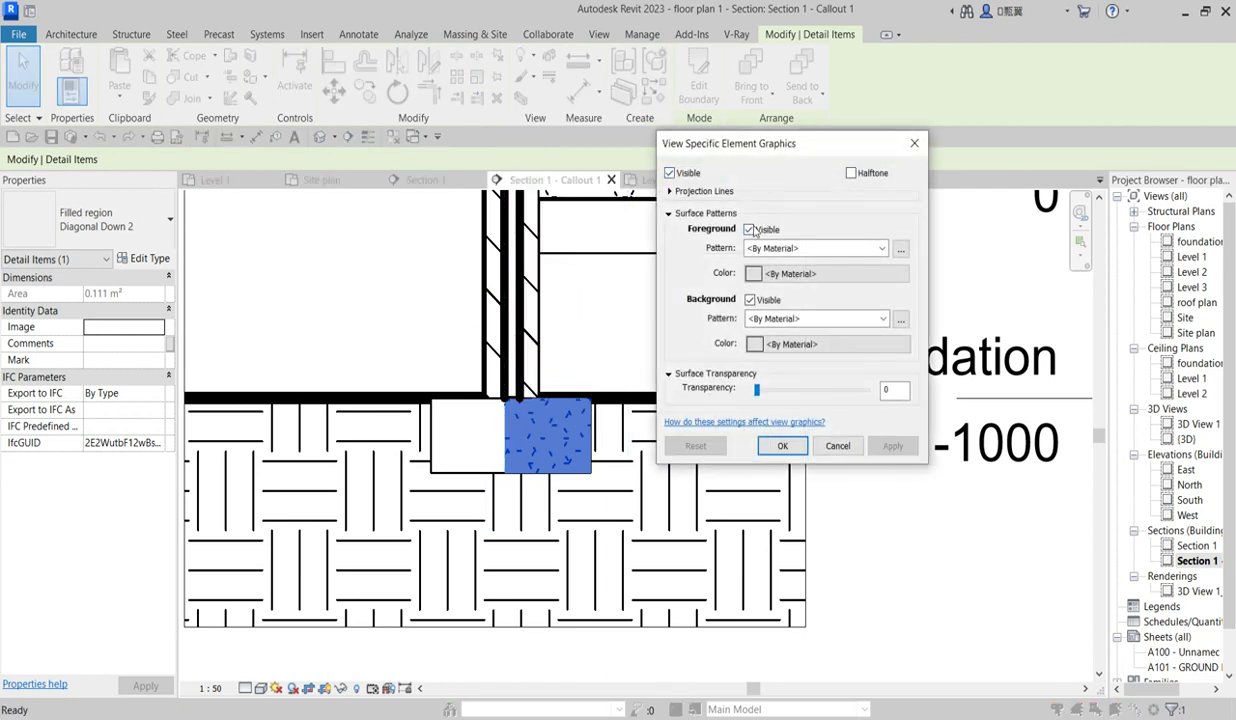
click(670, 192)
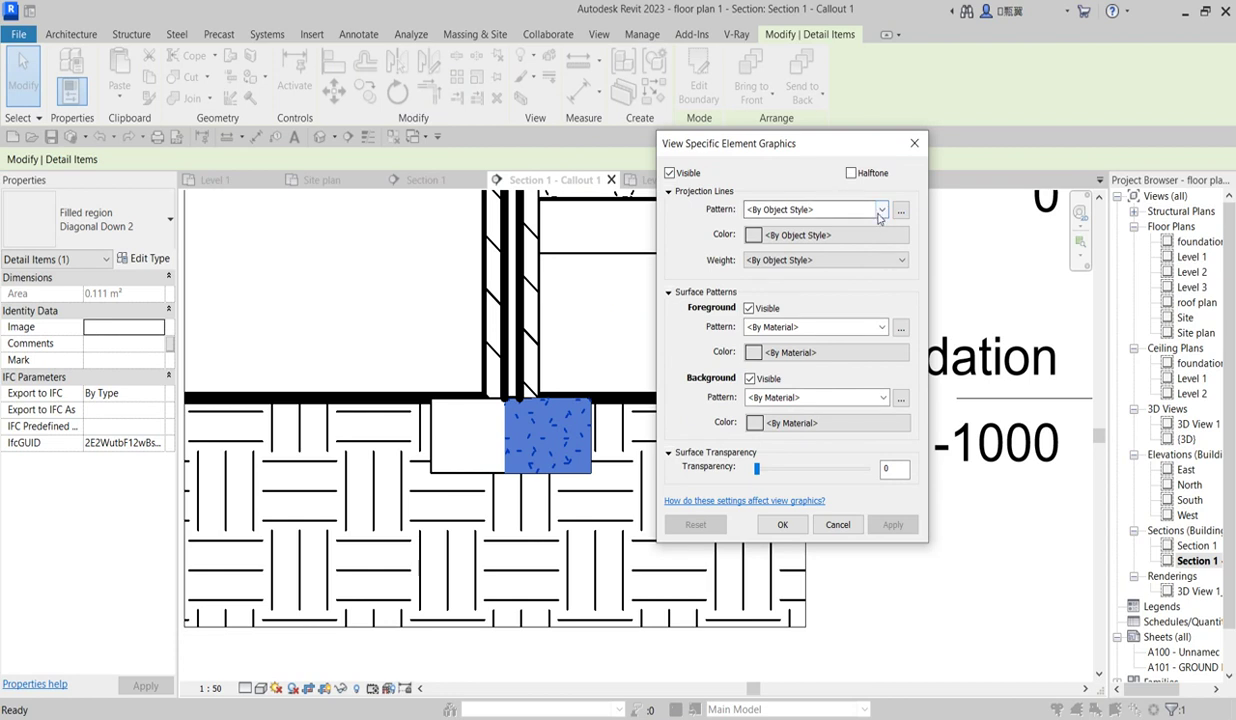
click(880, 211)
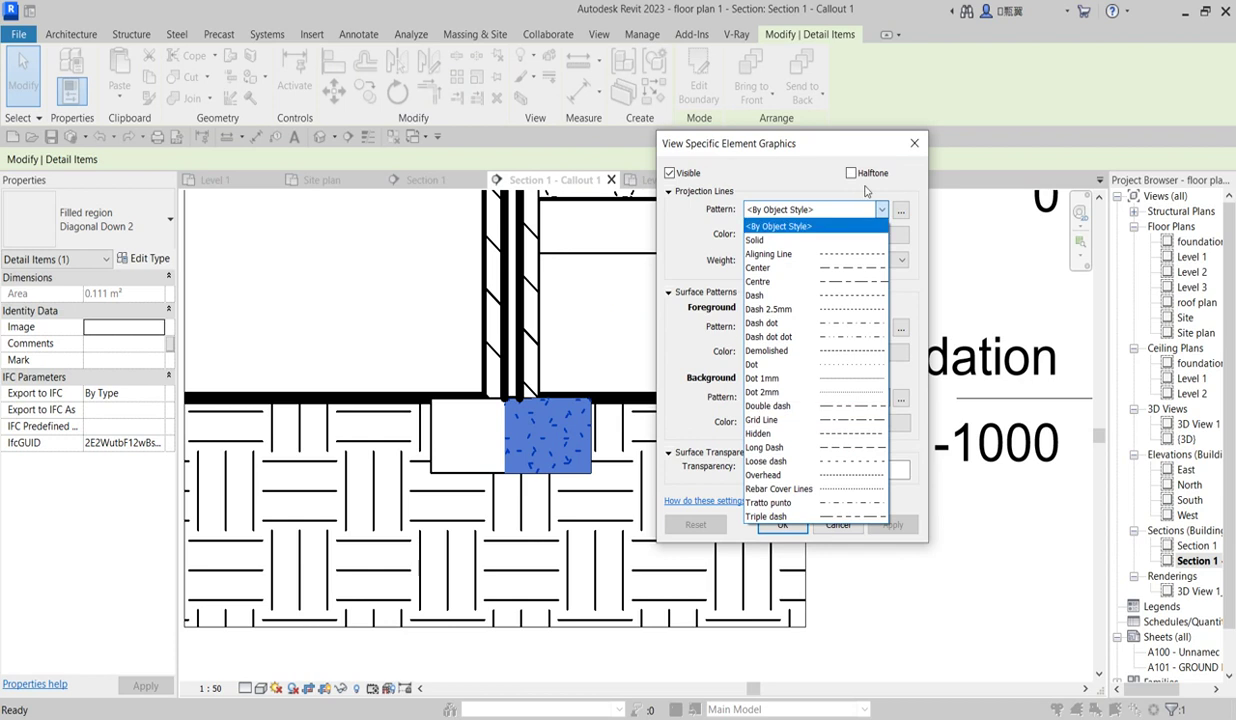
click(805, 173)
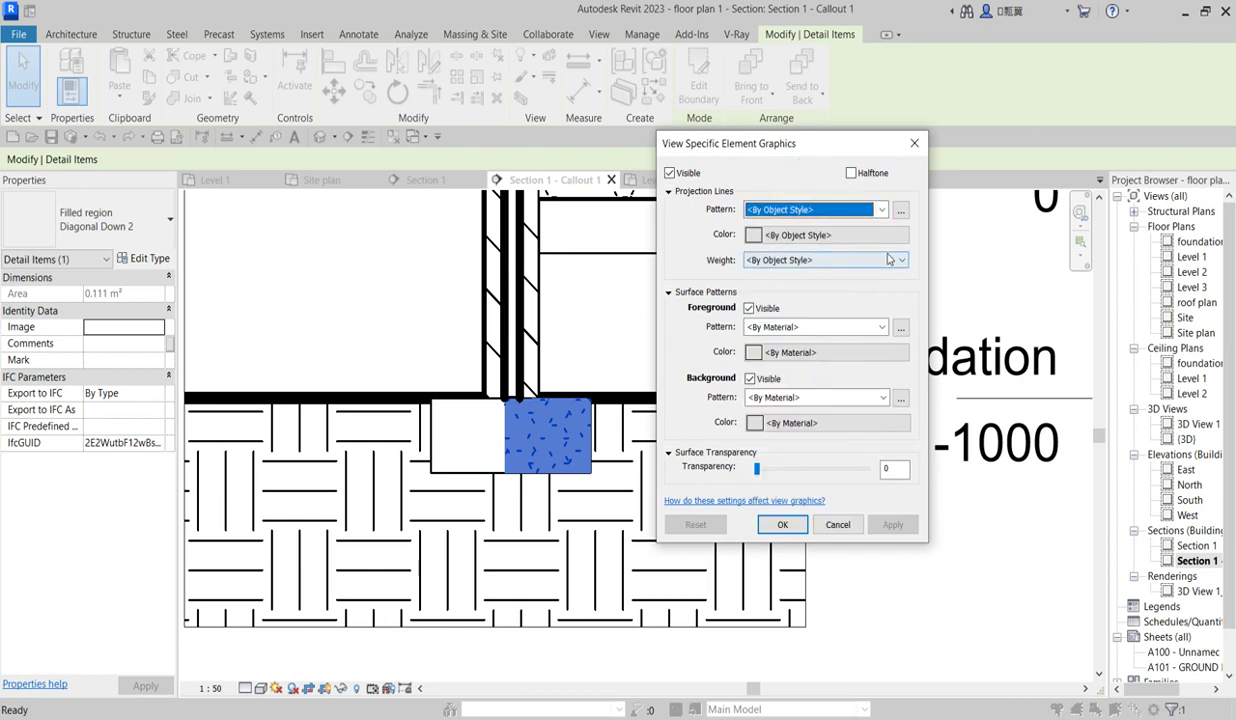
click(898, 260)
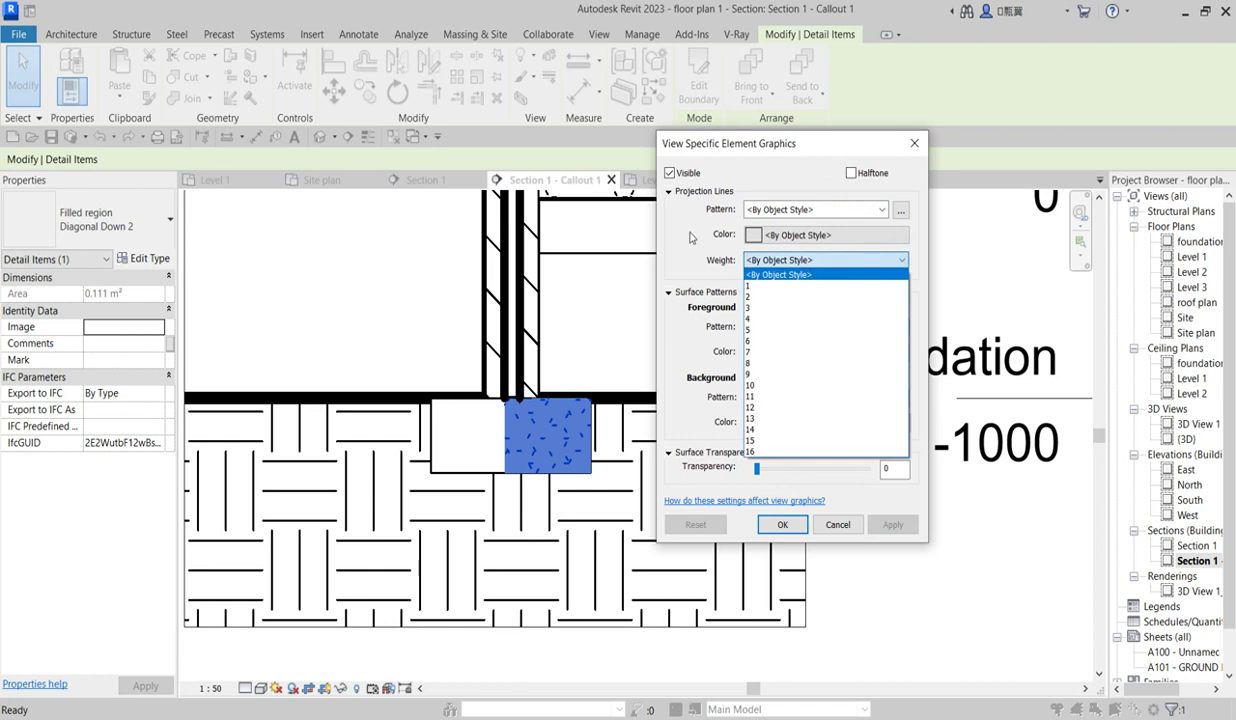
click(689, 239)
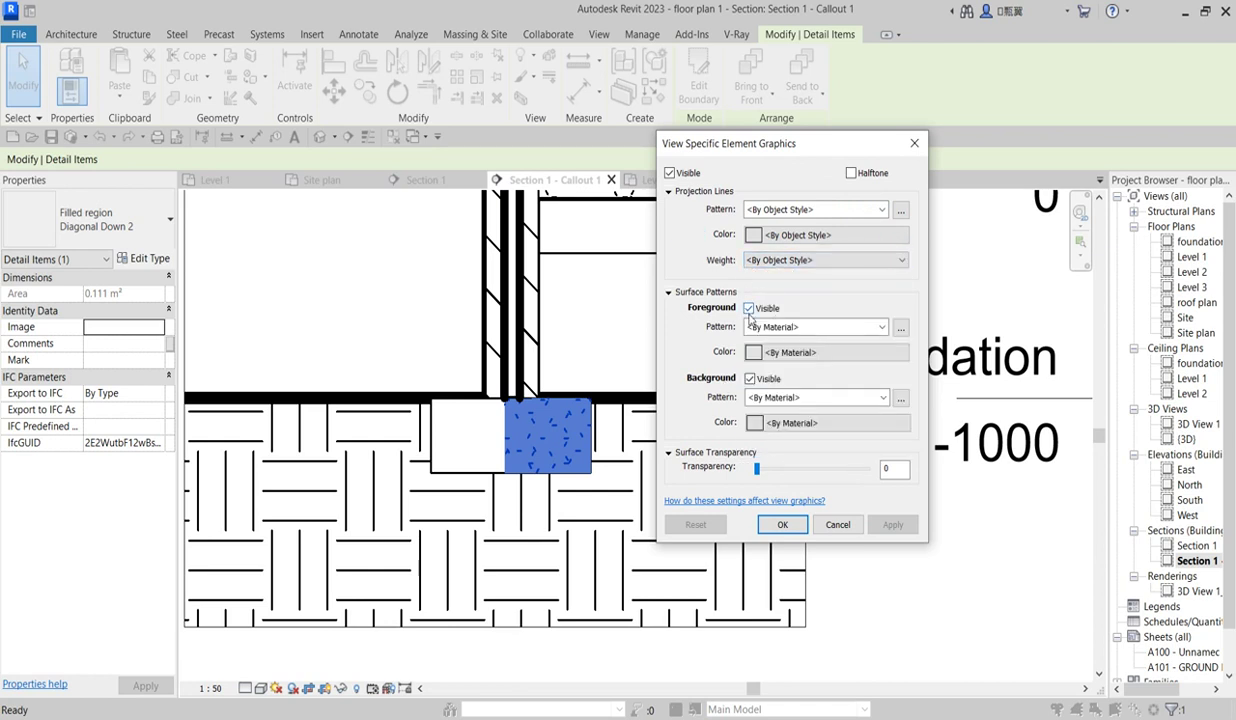
Apply a solid foreground fill to the region, restoring its visibility after it was hidden
click(751, 327)
click(730, 423)
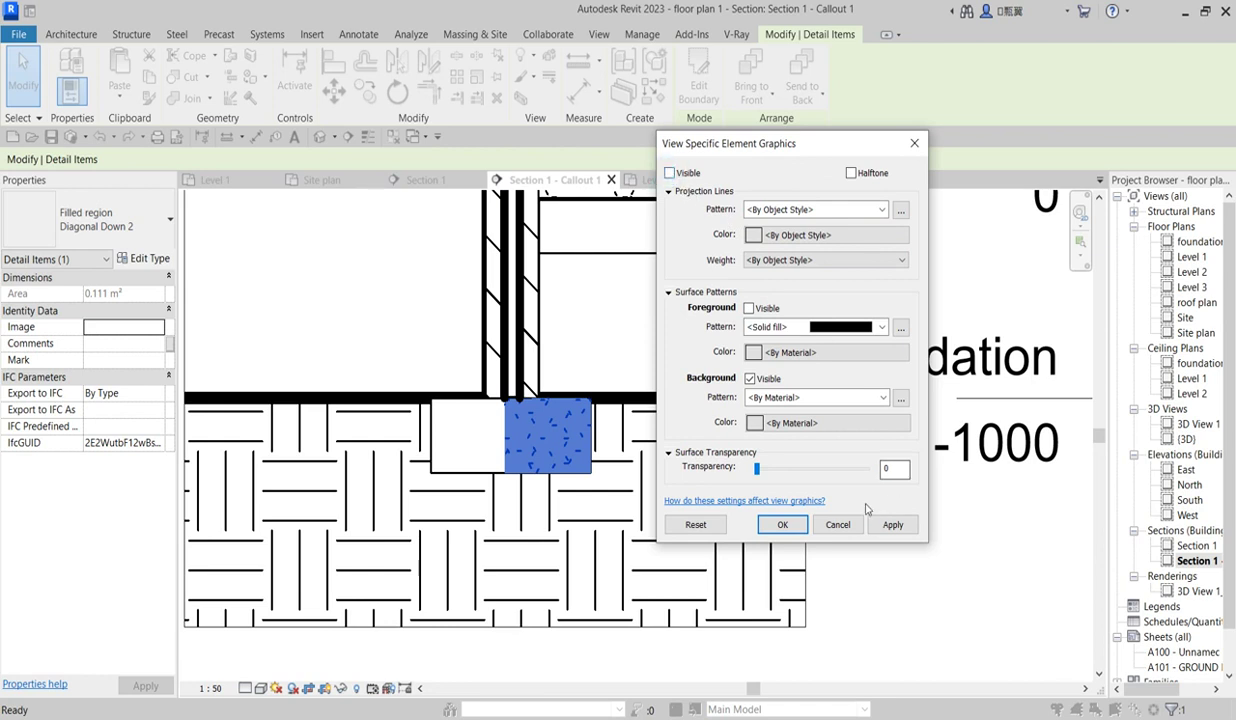
click(887, 526)
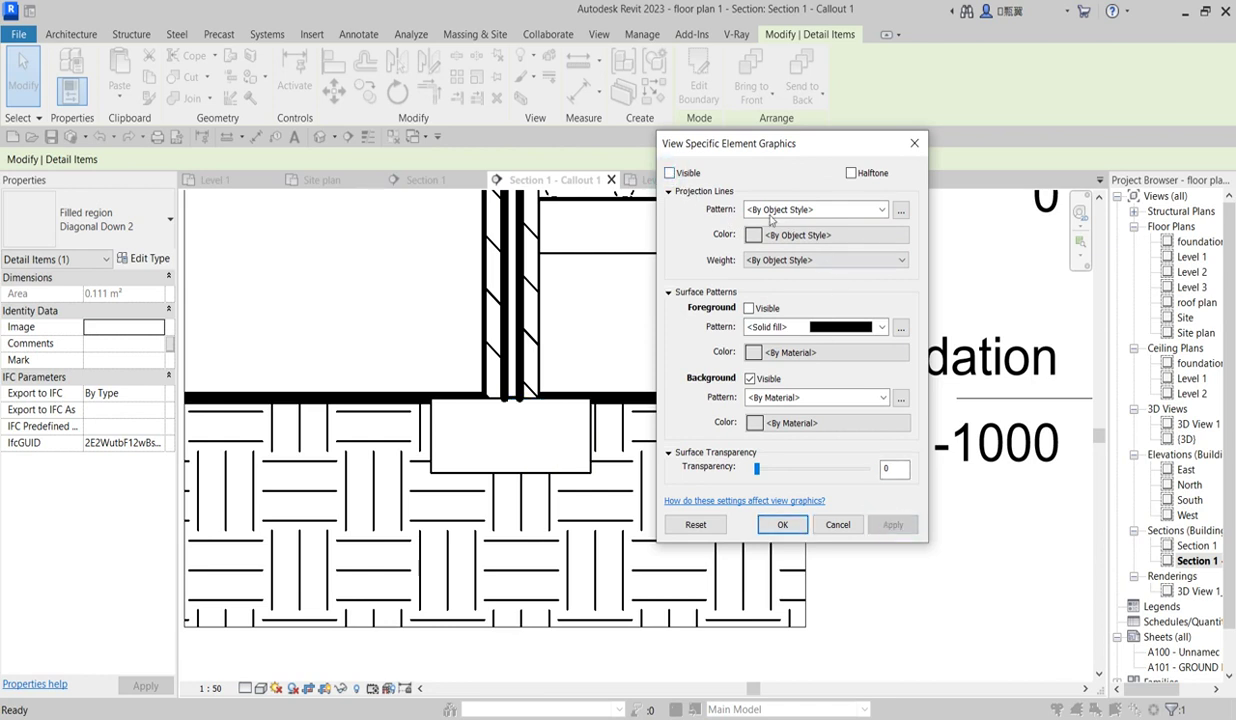
click(672, 174)
click(893, 525)
click(749, 309)
click(893, 525)
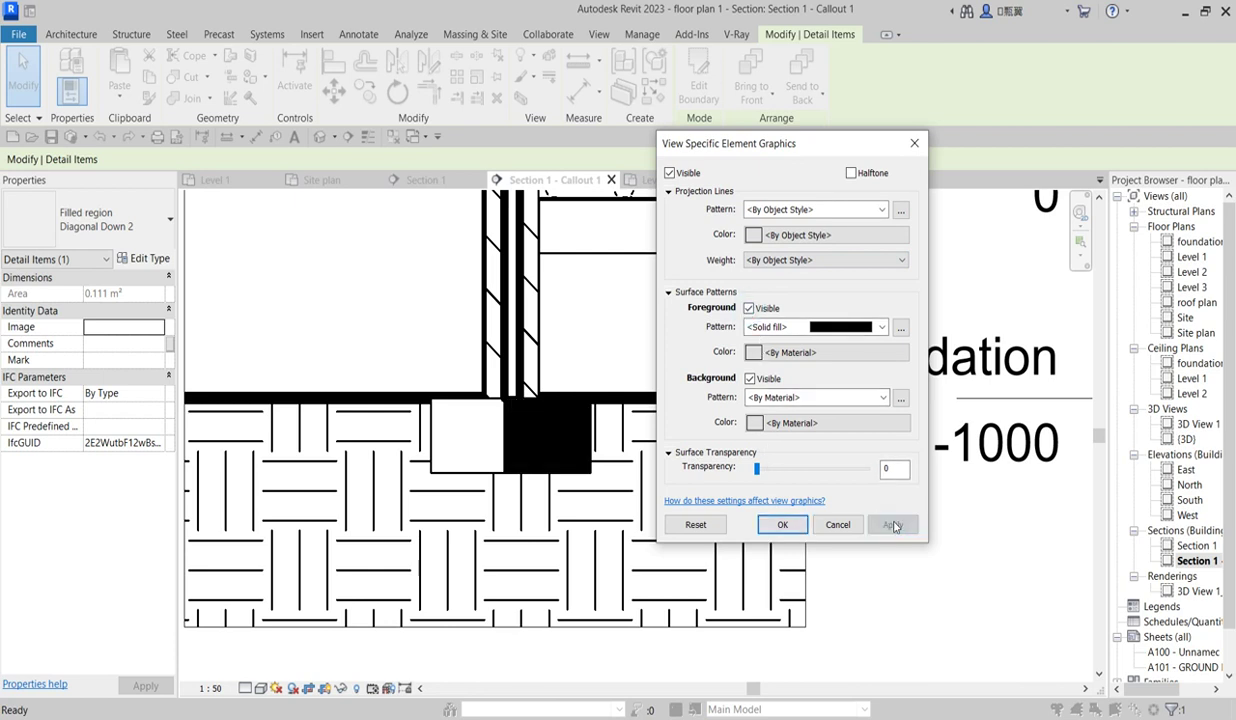
Change the region's foreground fill pattern to Concrete and apply it
click(900, 328)
double_click(698, 500)
click(690, 651)
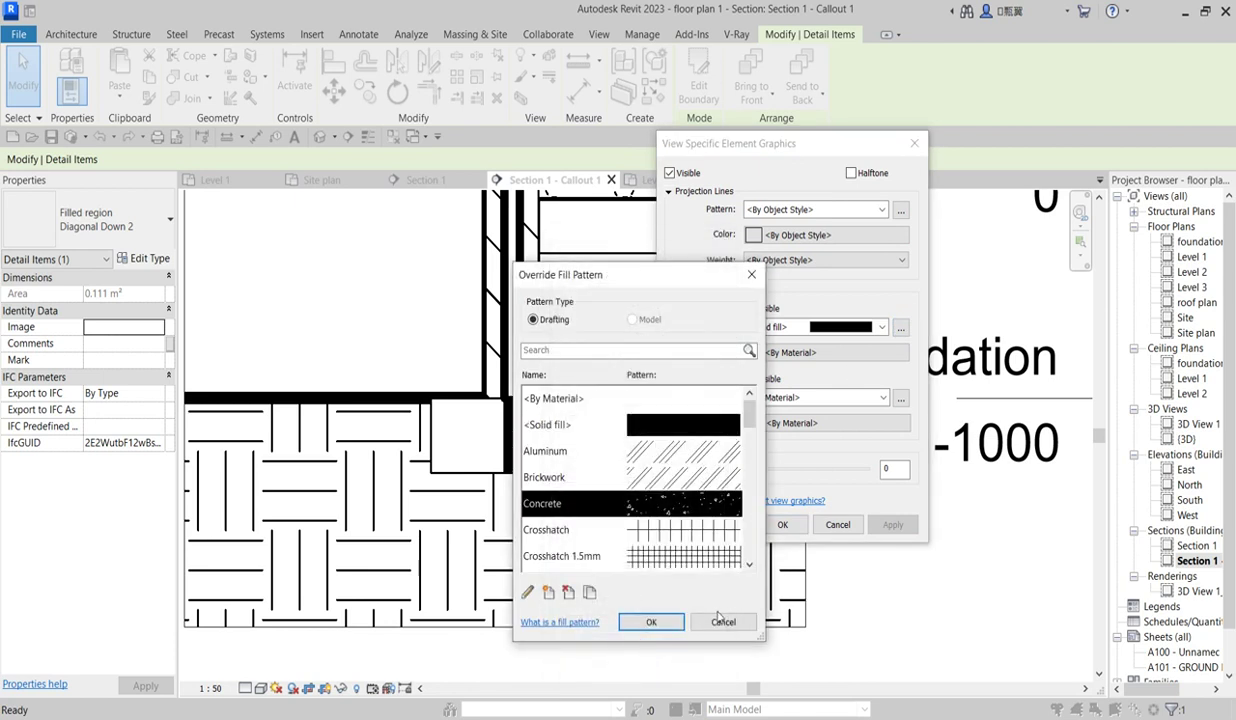
click(655, 622)
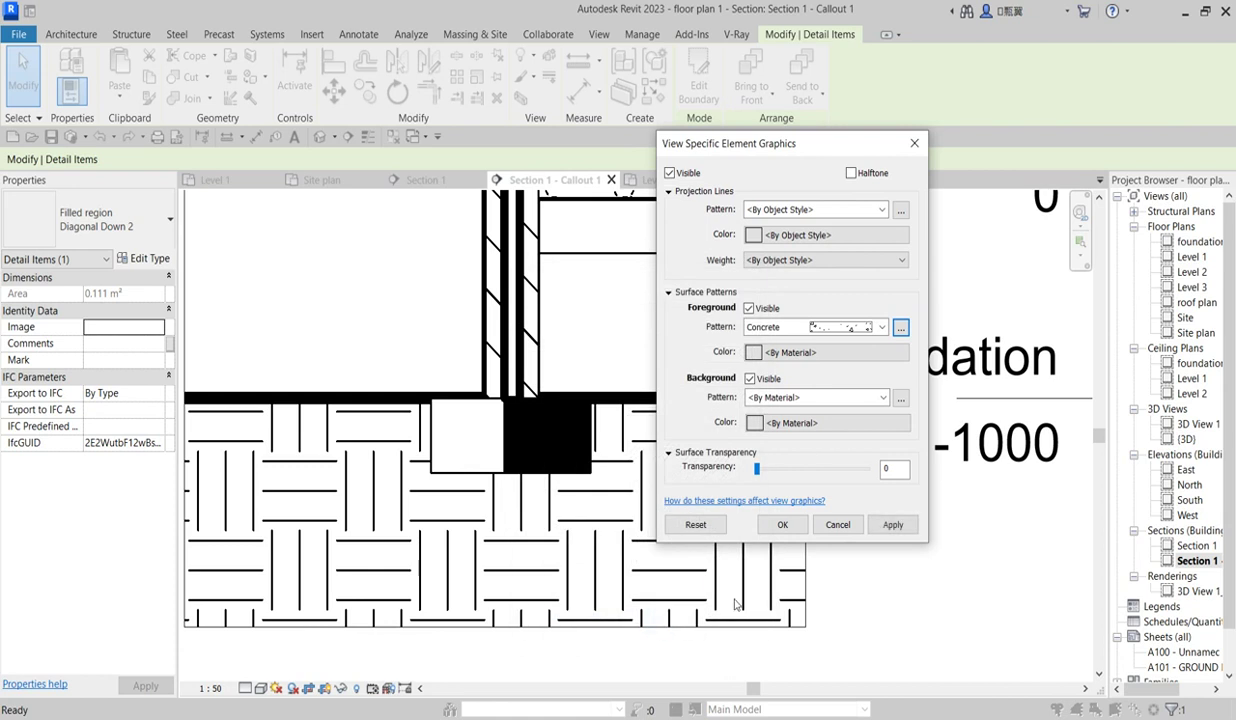
click(889, 528)
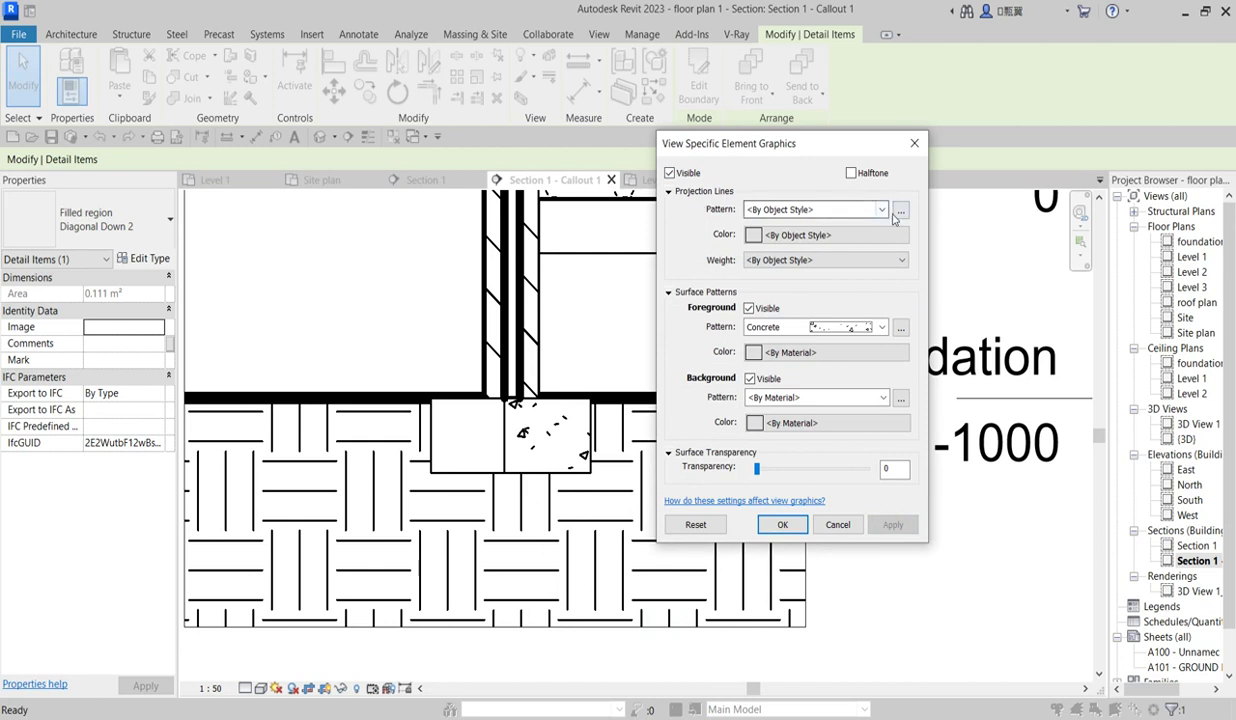
Set the region's projection line pattern to Dot, apply it, and close the overrides dialog
click(900, 211)
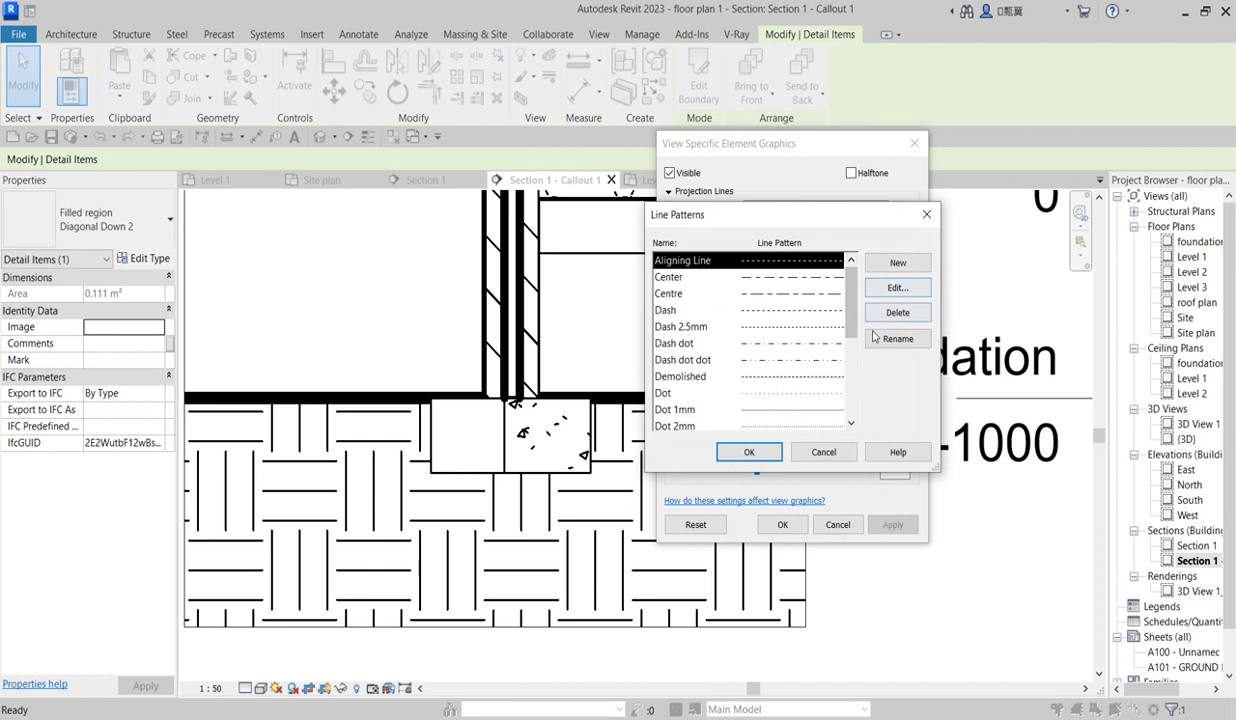
scroll(853, 316, down, 4)
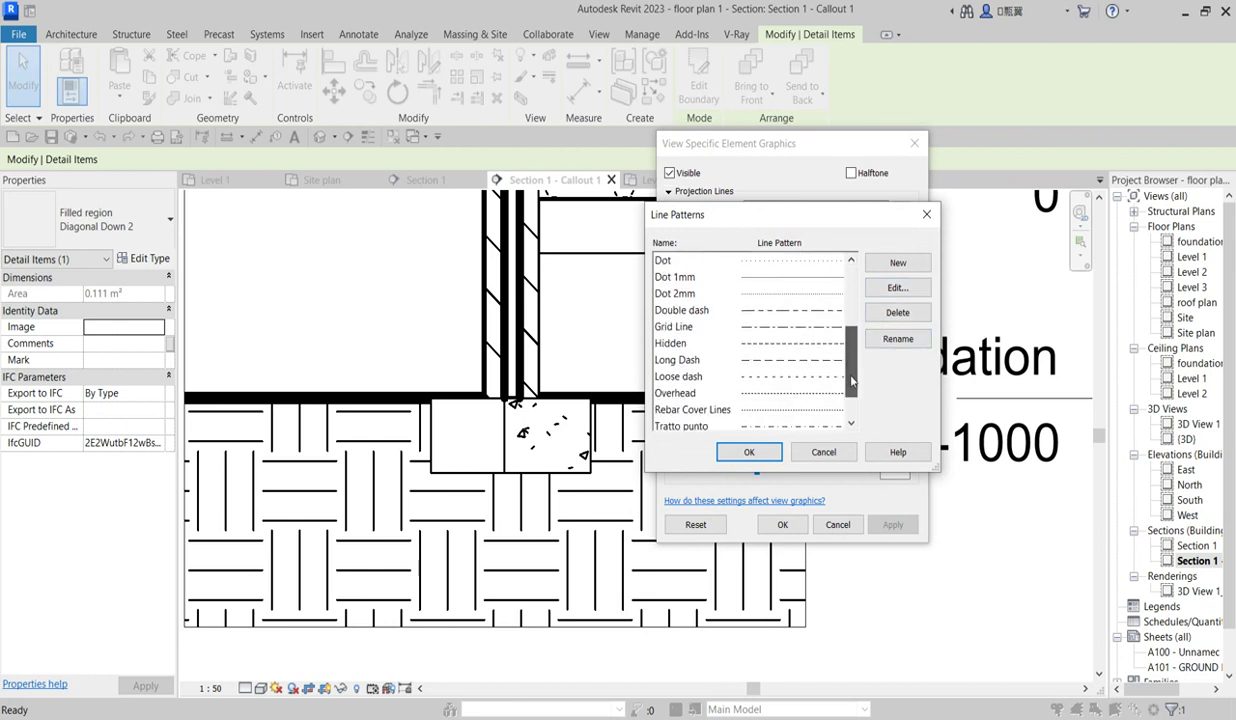
scroll(817, 340, up, 1)
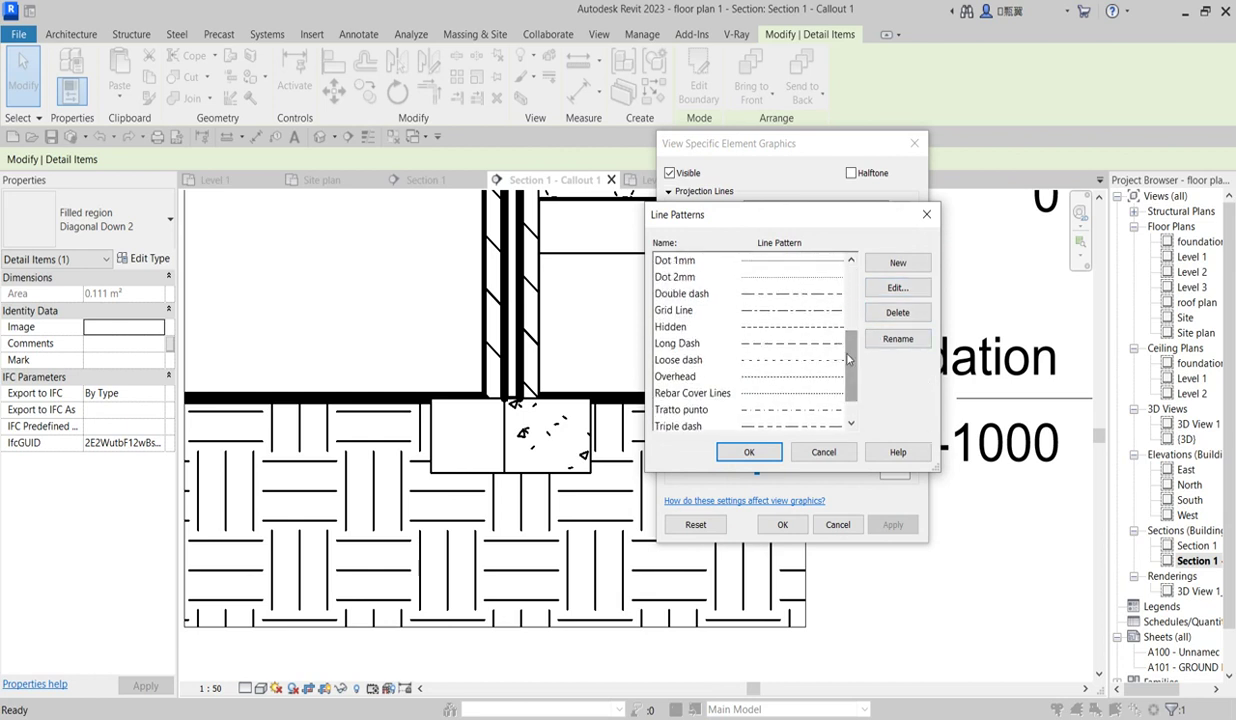
scroll(825, 345, down, 1)
scroll(856, 370, up, 3)
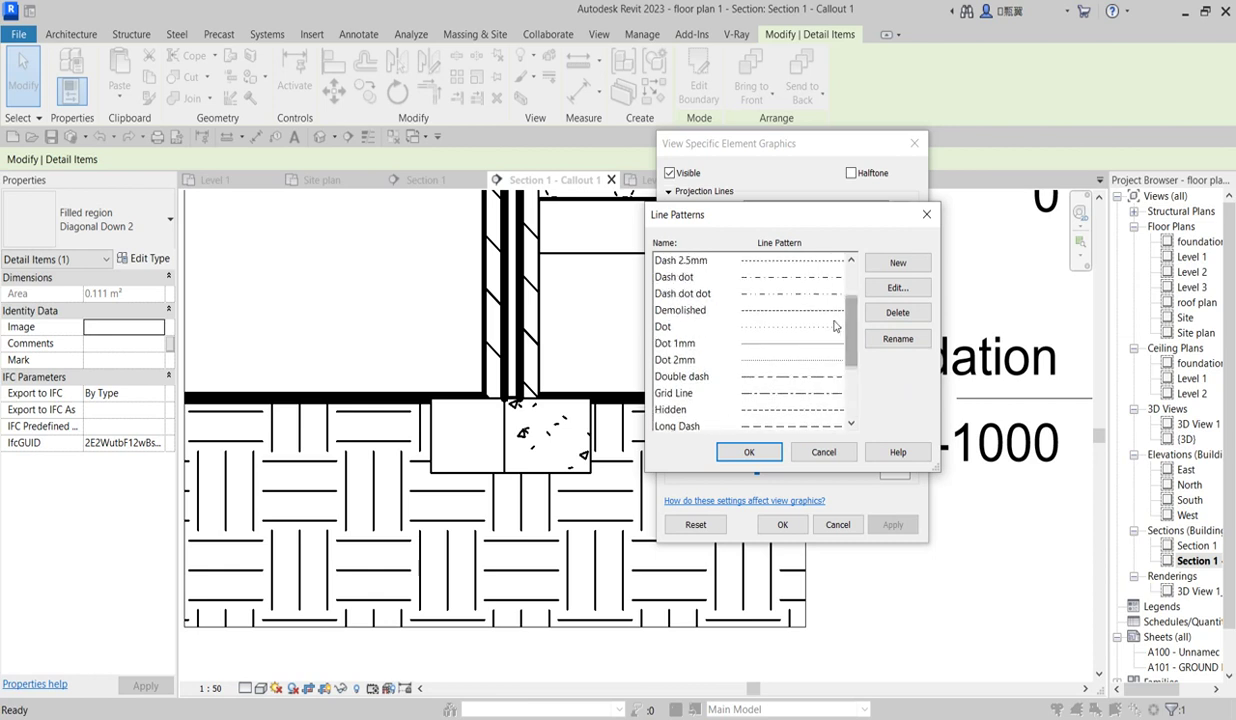
click(800, 326)
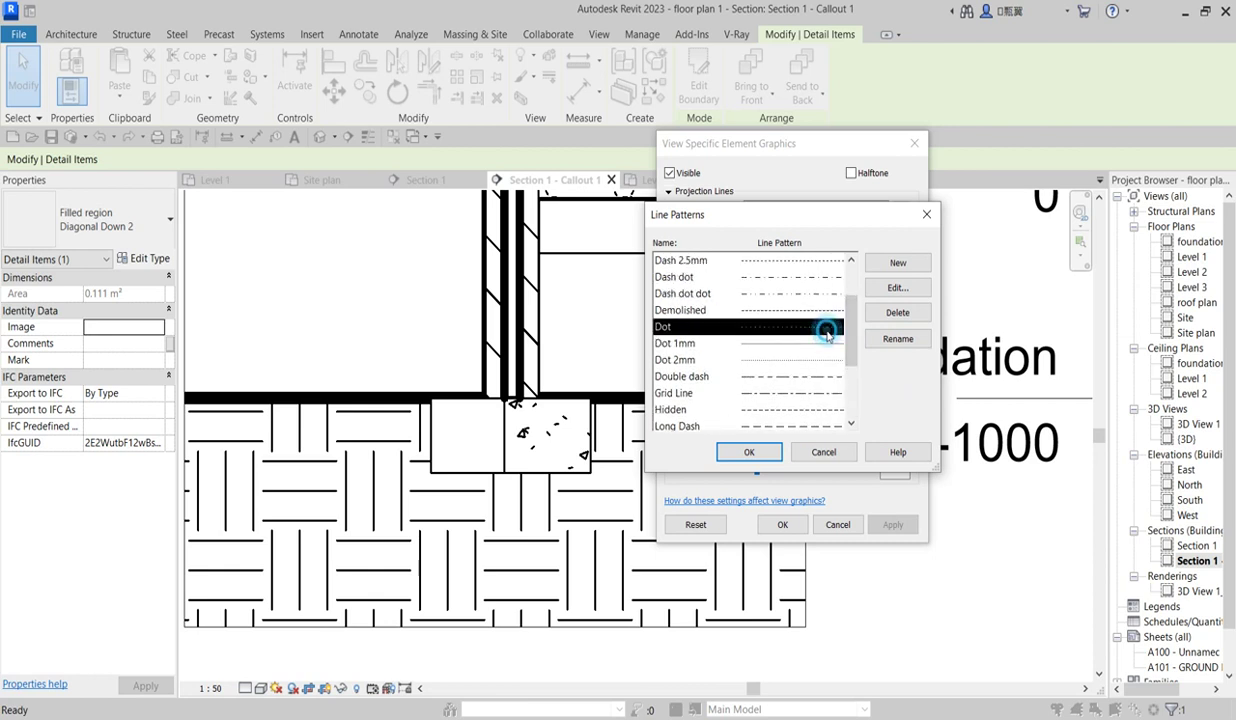
click(748, 451)
click(892, 525)
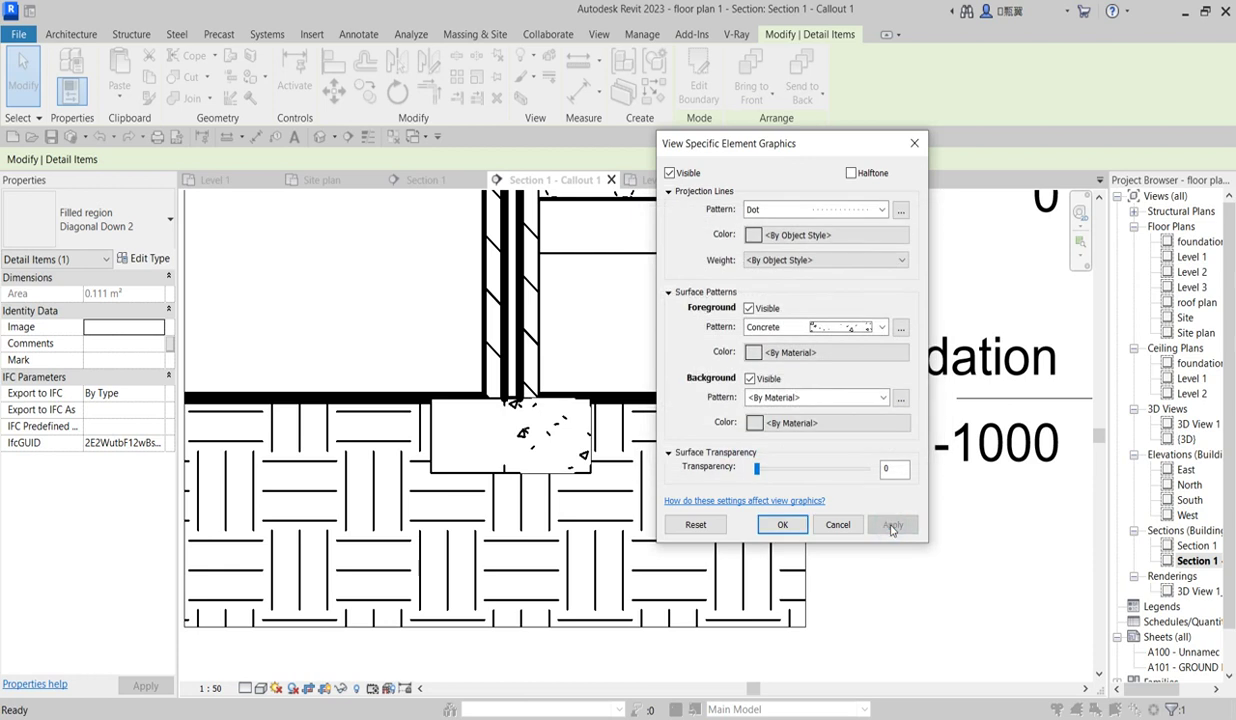
click(783, 524)
Zoom around the footing, selecting and deselecting the Concrete filled region to inspect it
click(323, 273)
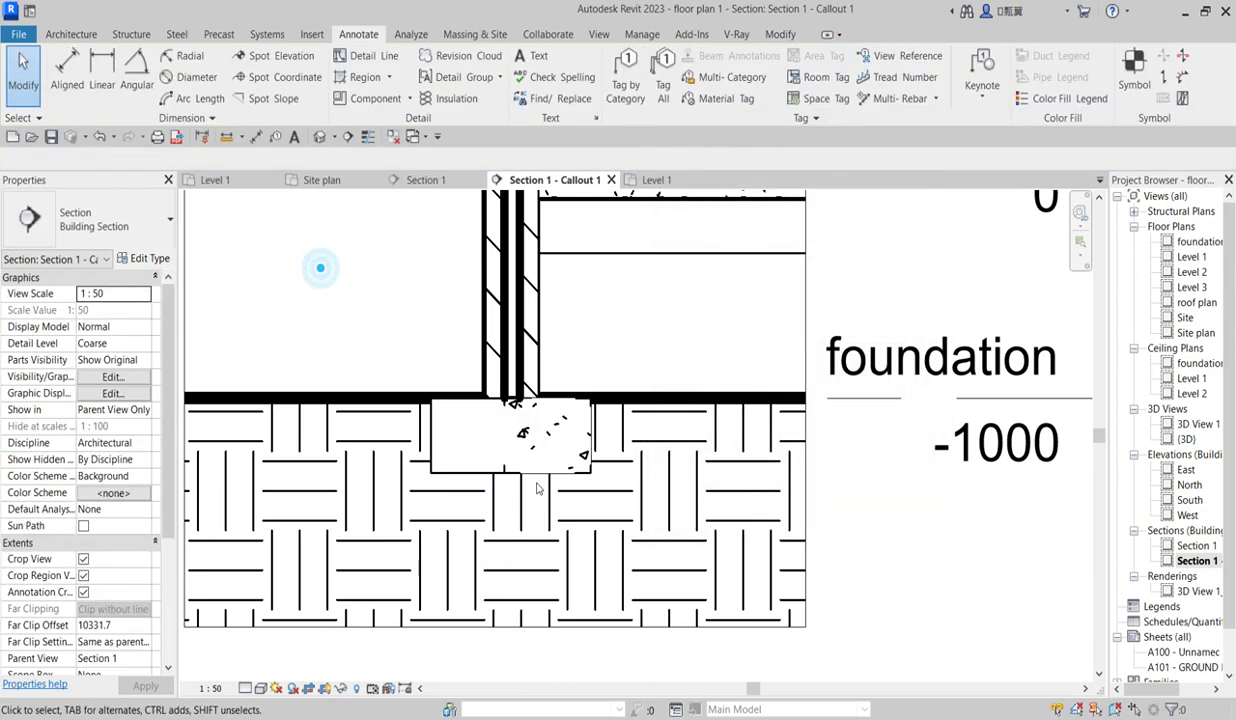
scroll(540, 502, down, 3)
scroll(483, 455, up, 5)
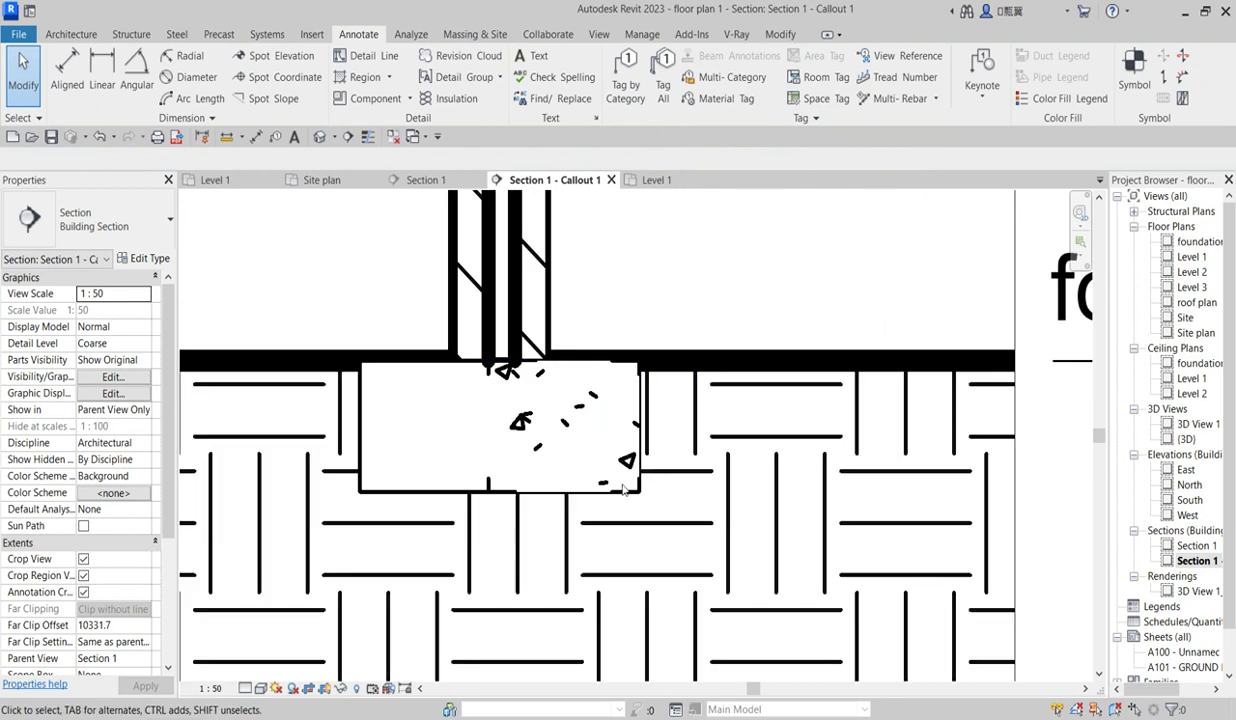
scroll(552, 410, down, 2)
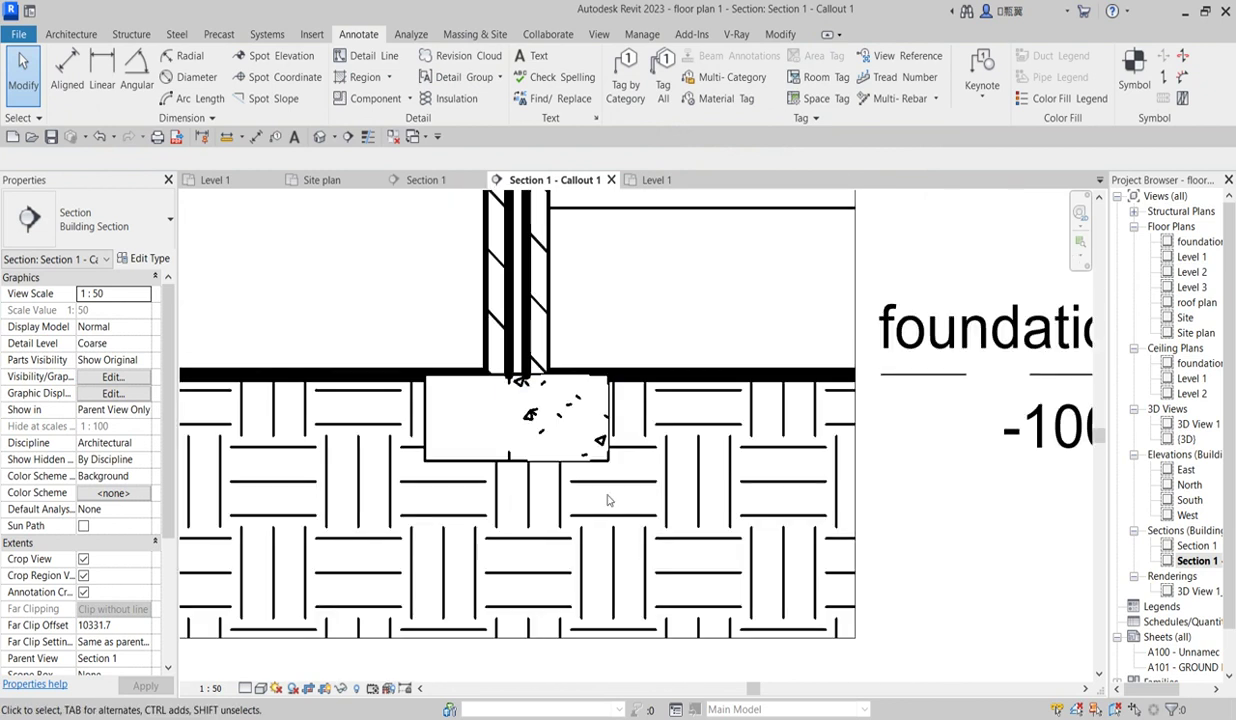
scroll(595, 445, up, 4)
click(607, 430)
scroll(607, 420, up, 2)
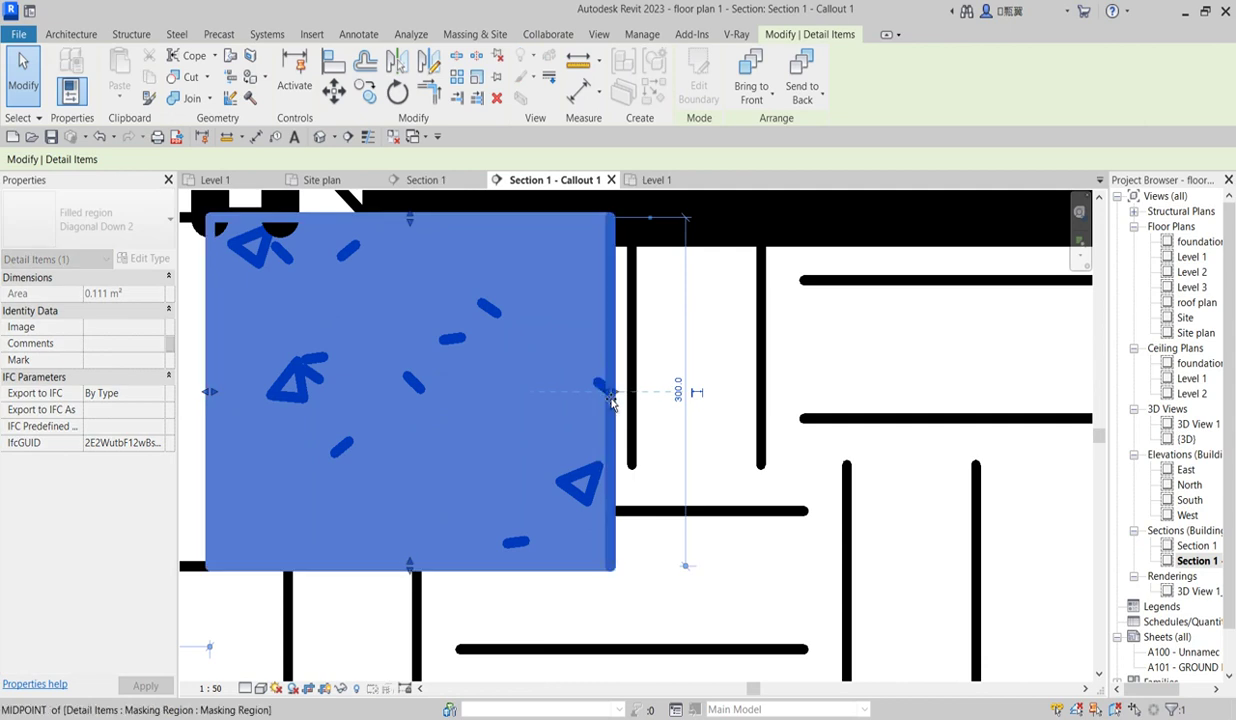
scroll(443, 357, down, 2)
scroll(439, 331, down, 2)
click(549, 235)
scroll(519, 503, down, 2)
scroll(576, 458, down, 2)
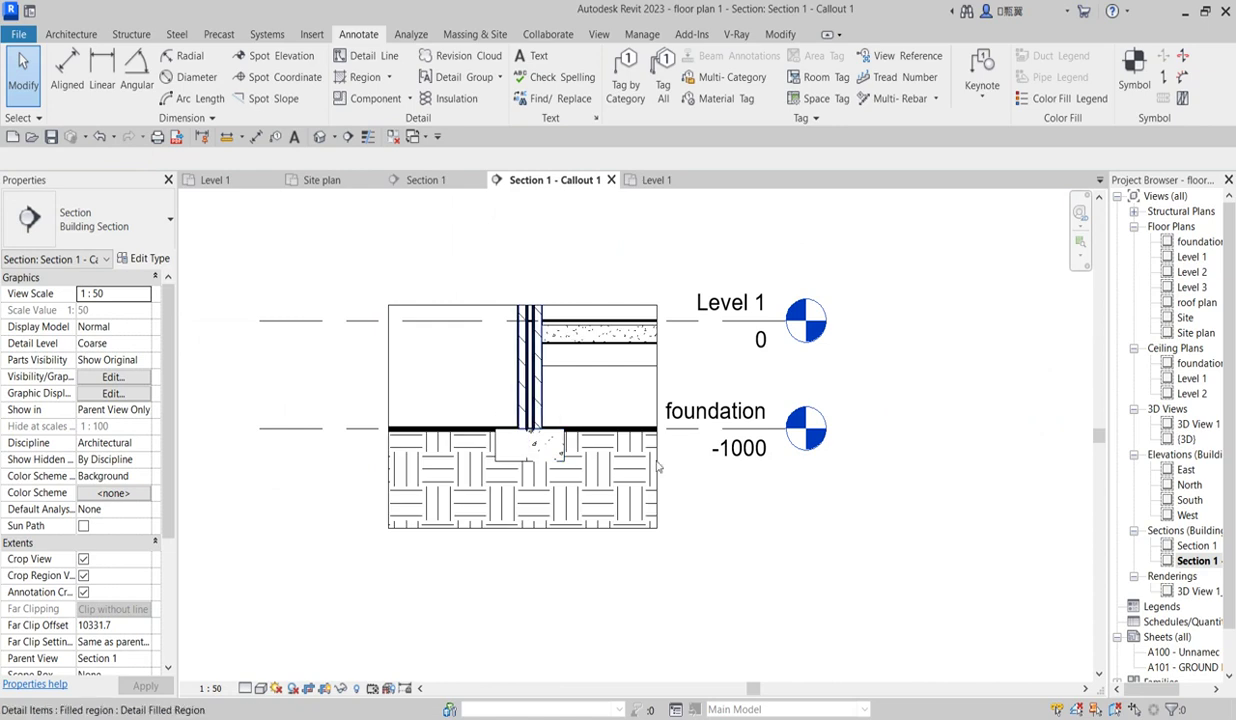
scroll(640, 345, up, 1)
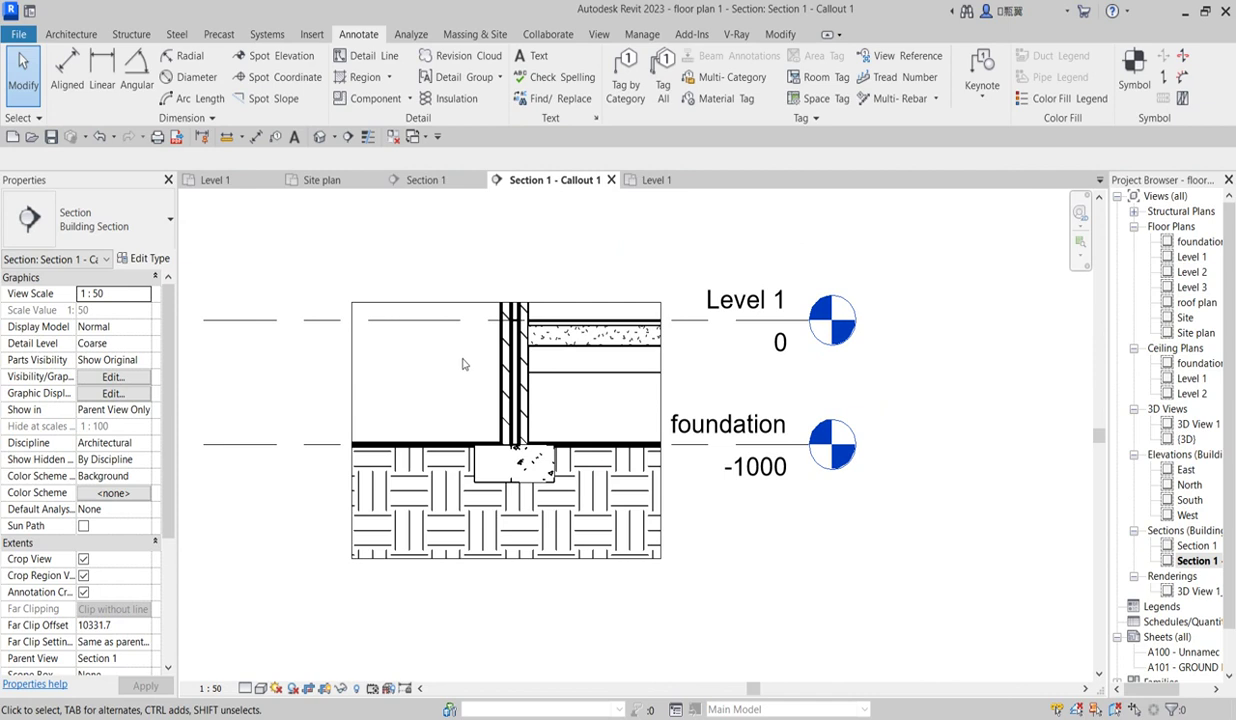
scroll(495, 370, down, 1)
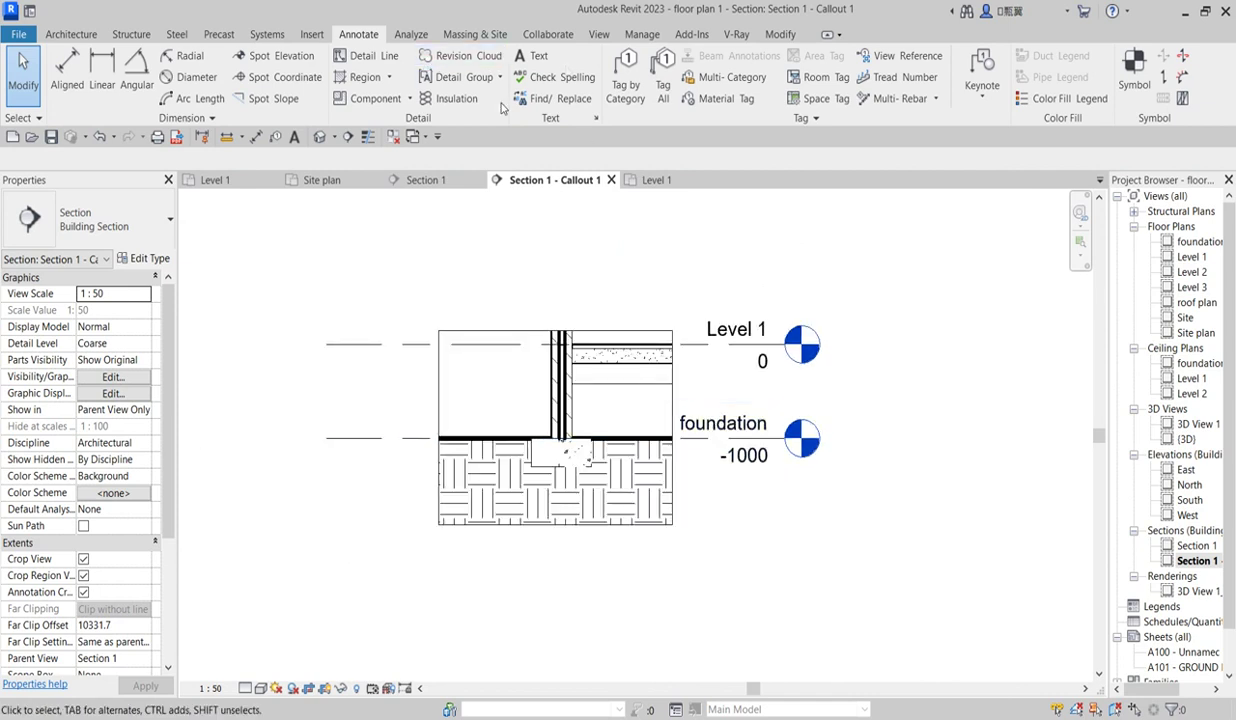
Place text notes reading DPC on the upper level line and EXTERWALL above the section
click(528, 56)
scroll(527, 421, up, 1)
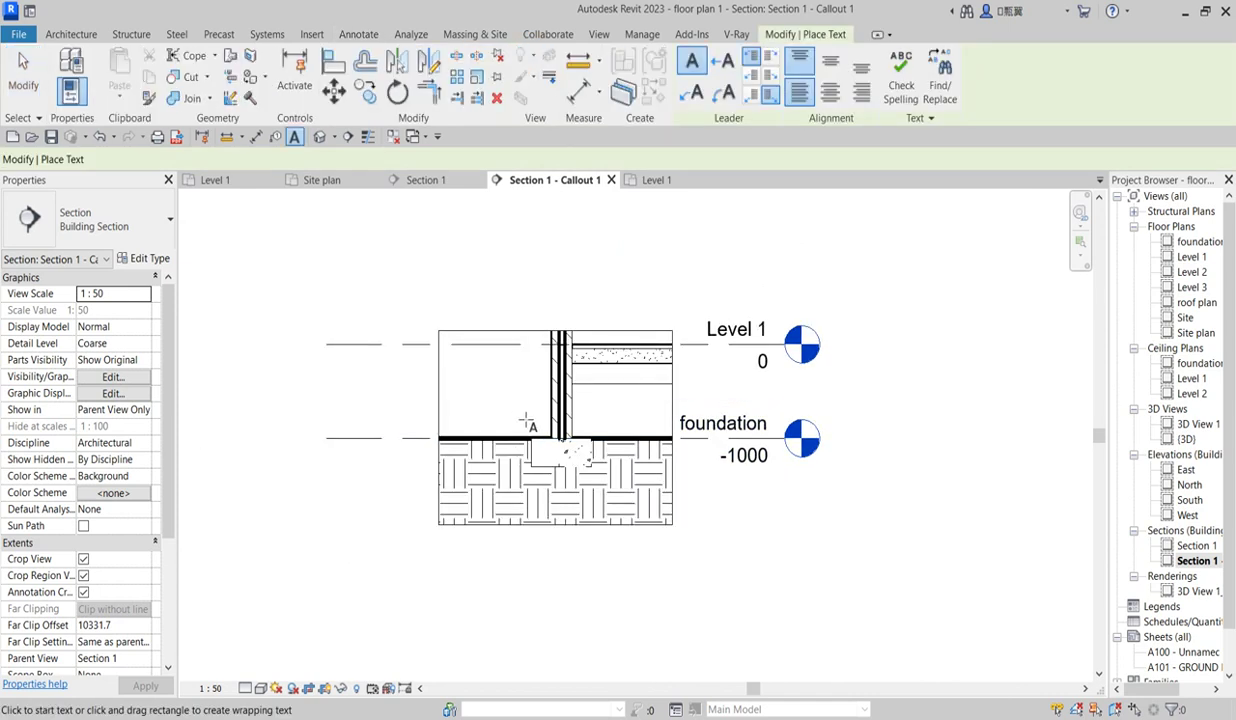
scroll(527, 421, up, 2)
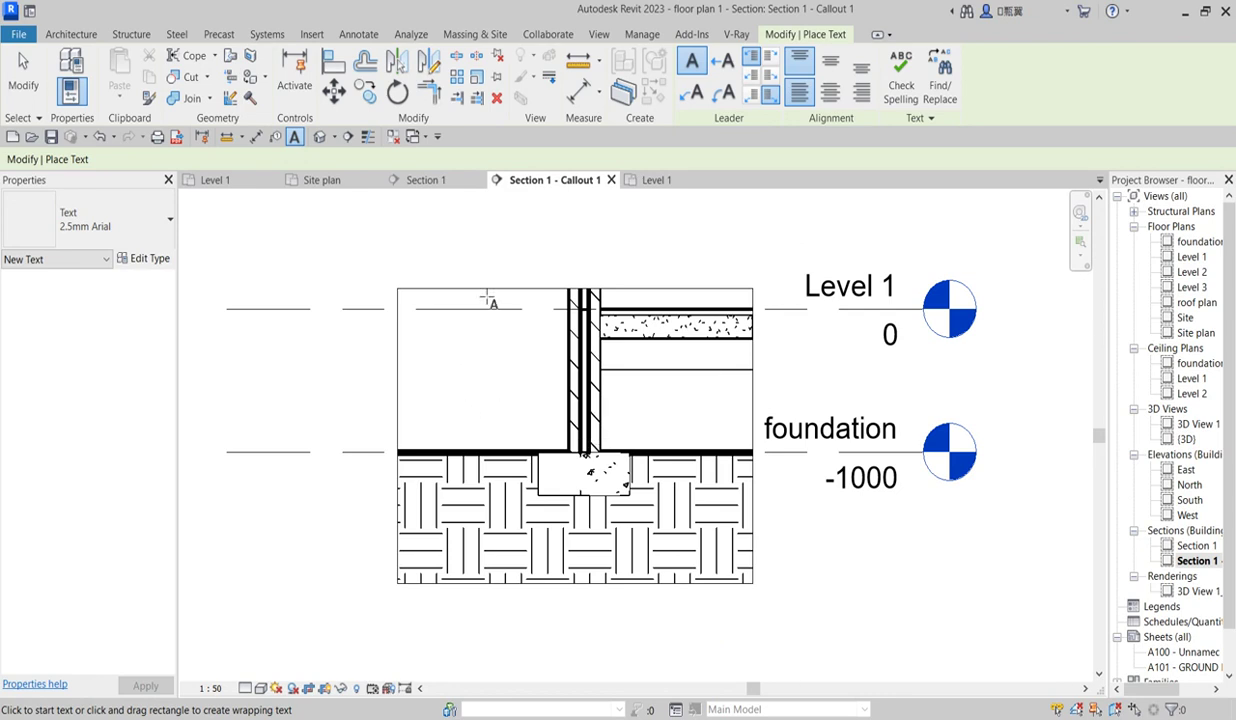
scroll(485, 297, up, 3)
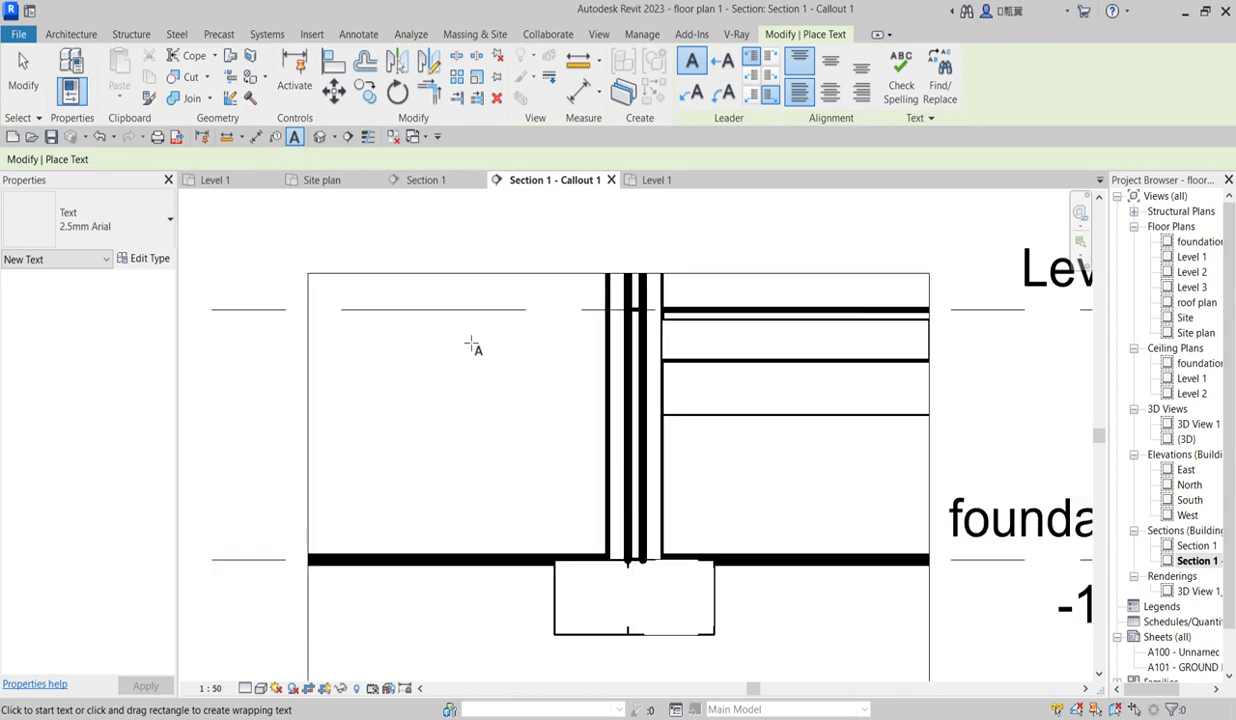
click(495, 297)
text(DPC)
click(470, 472)
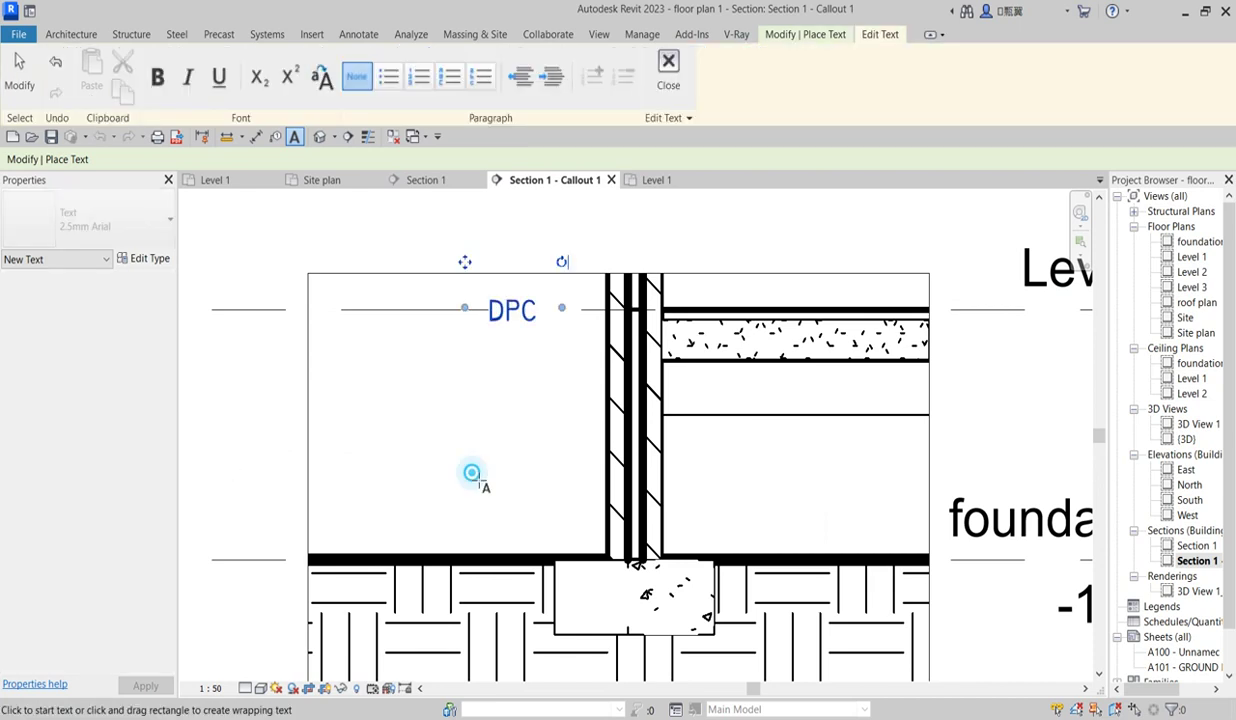
scroll(488, 469, down, 3)
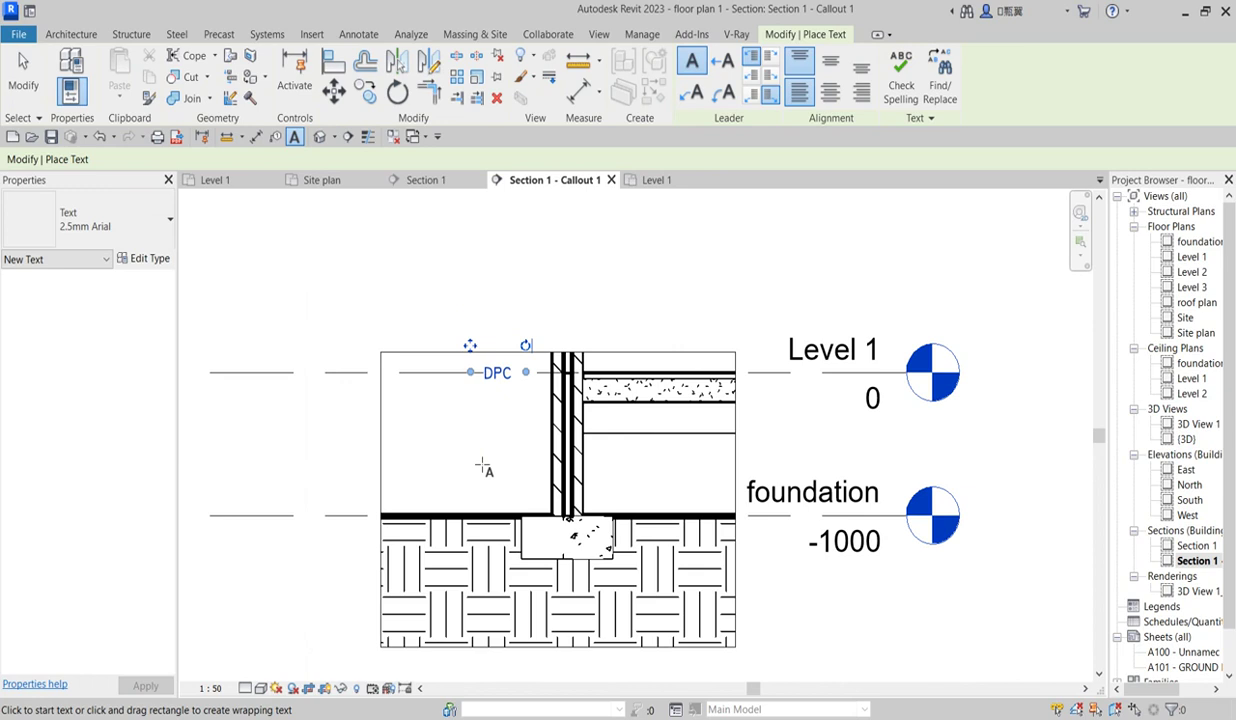
click(481, 313)
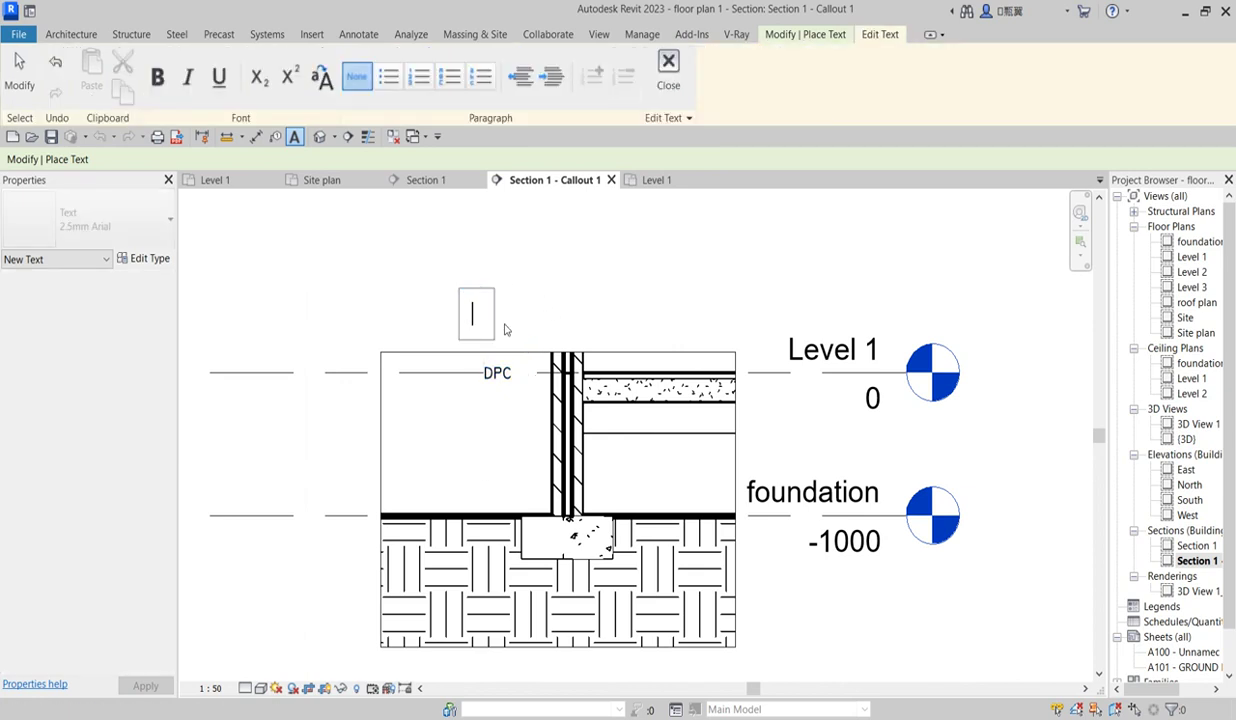
text(EXTERWALL)
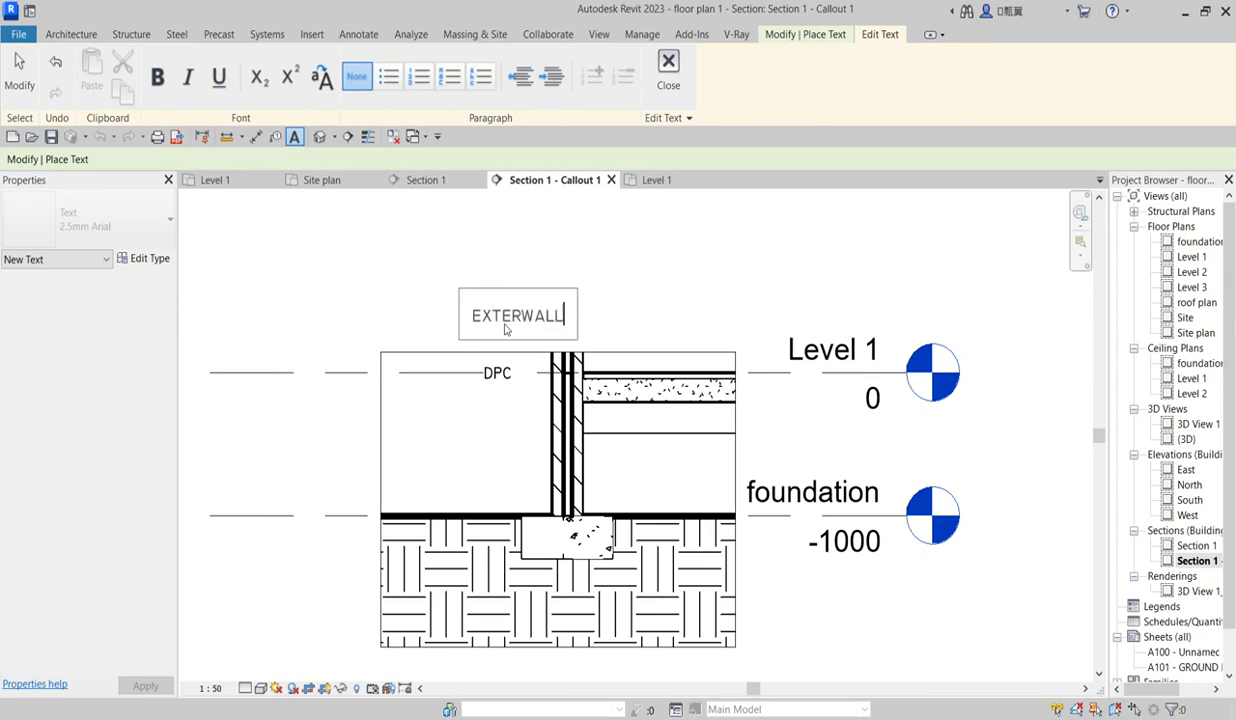
click(625, 300)
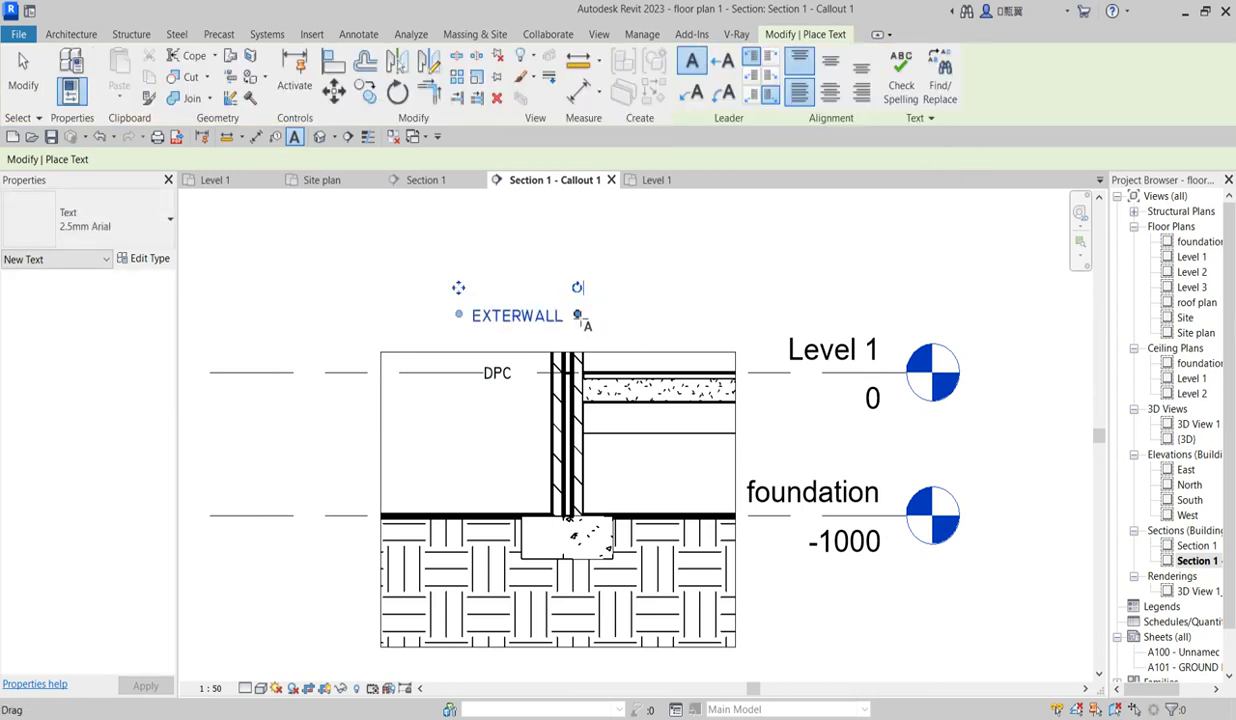
Type a DEPTH SUFFICIENCY text note to the left of the wall
scroll(590, 340, down, 2)
scroll(598, 365, up, 2)
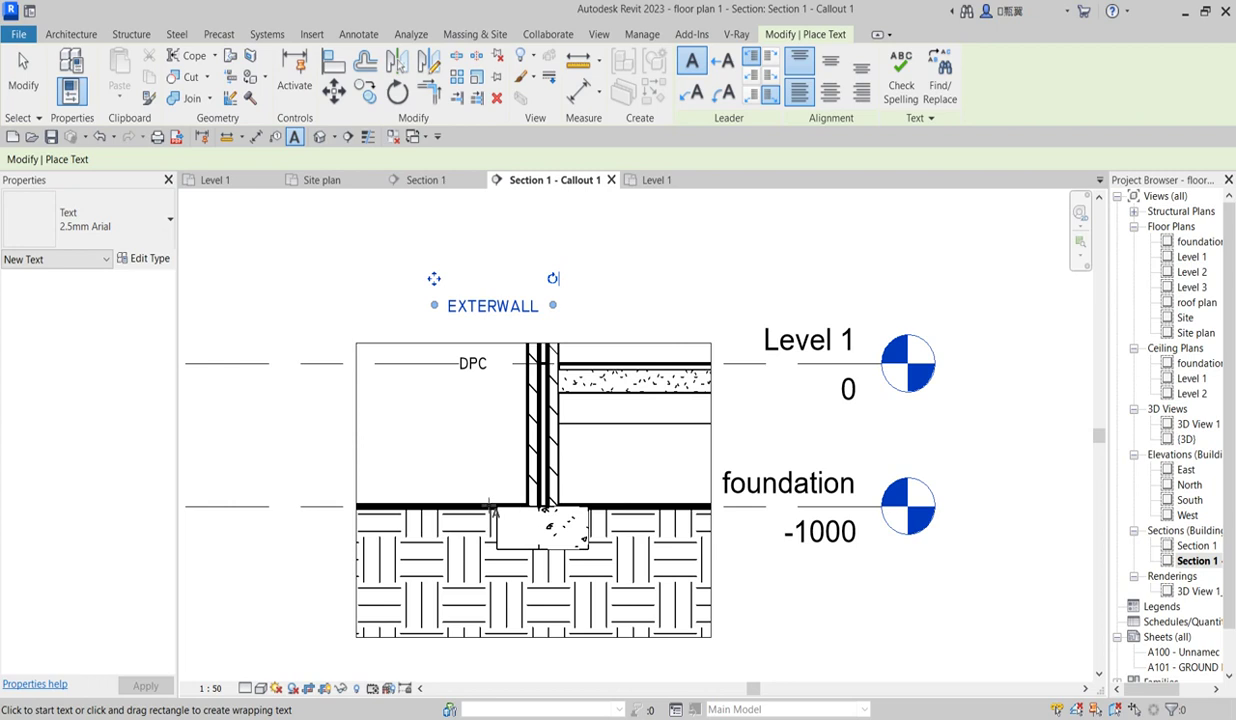
click(402, 415)
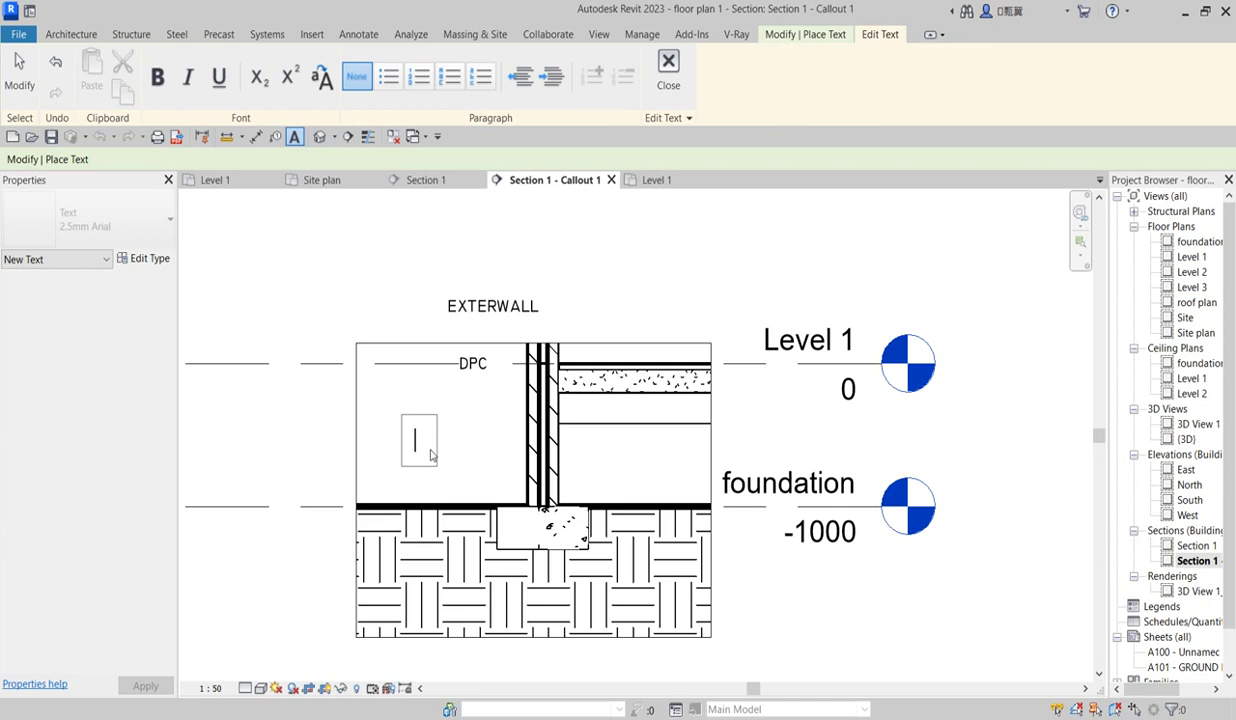
text(DEPTH SUFFICIENCY)
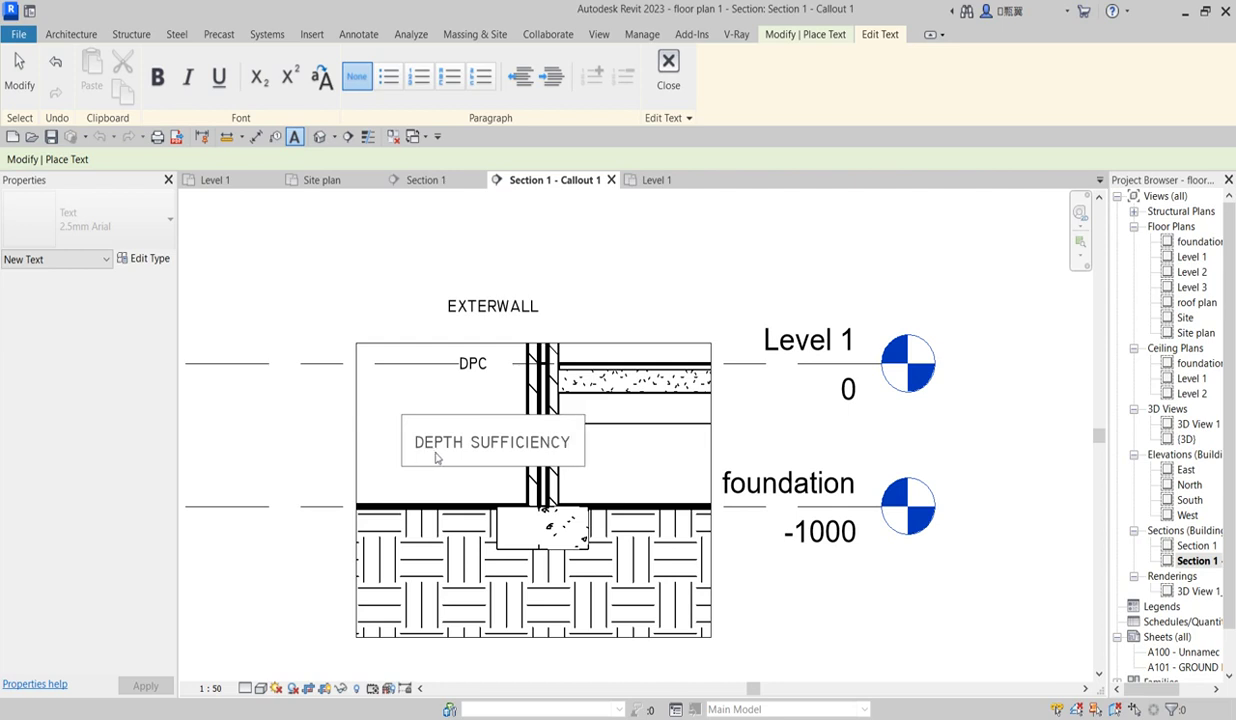
Finish the DEPTH SUFFICIENCY note and exit text placement
click(458, 480)
right_click(460, 457)
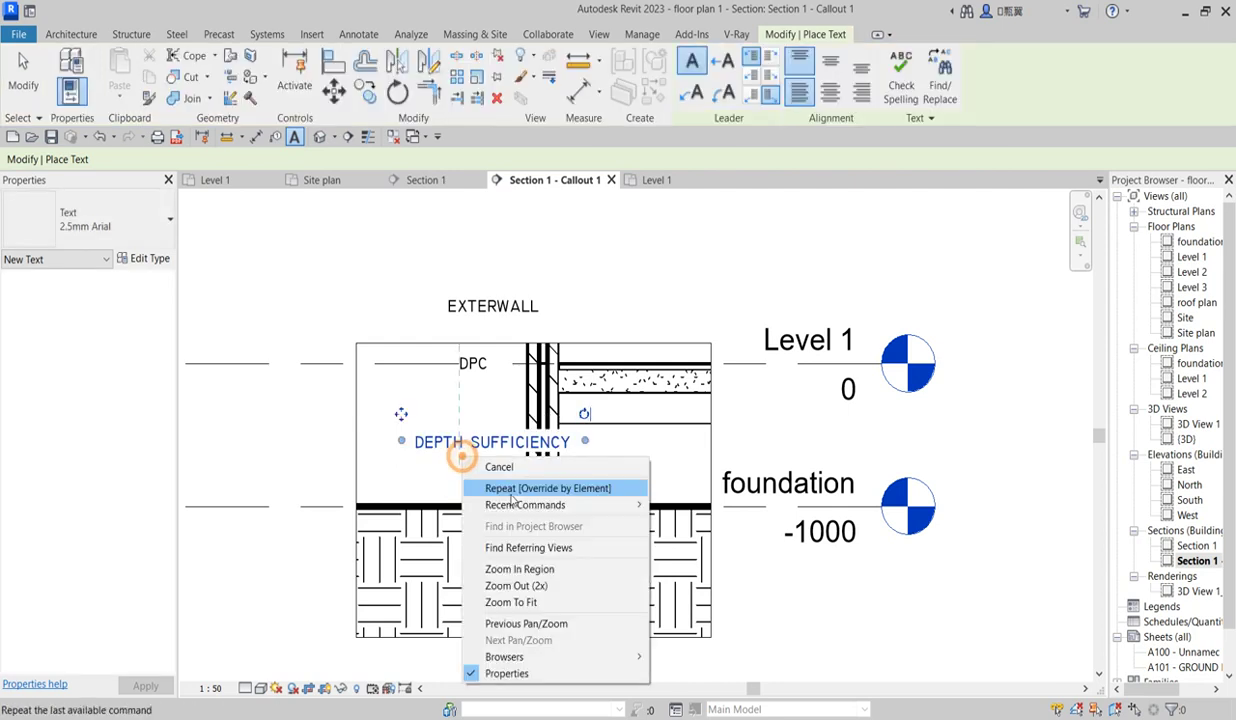
click(520, 466)
right_click(495, 445)
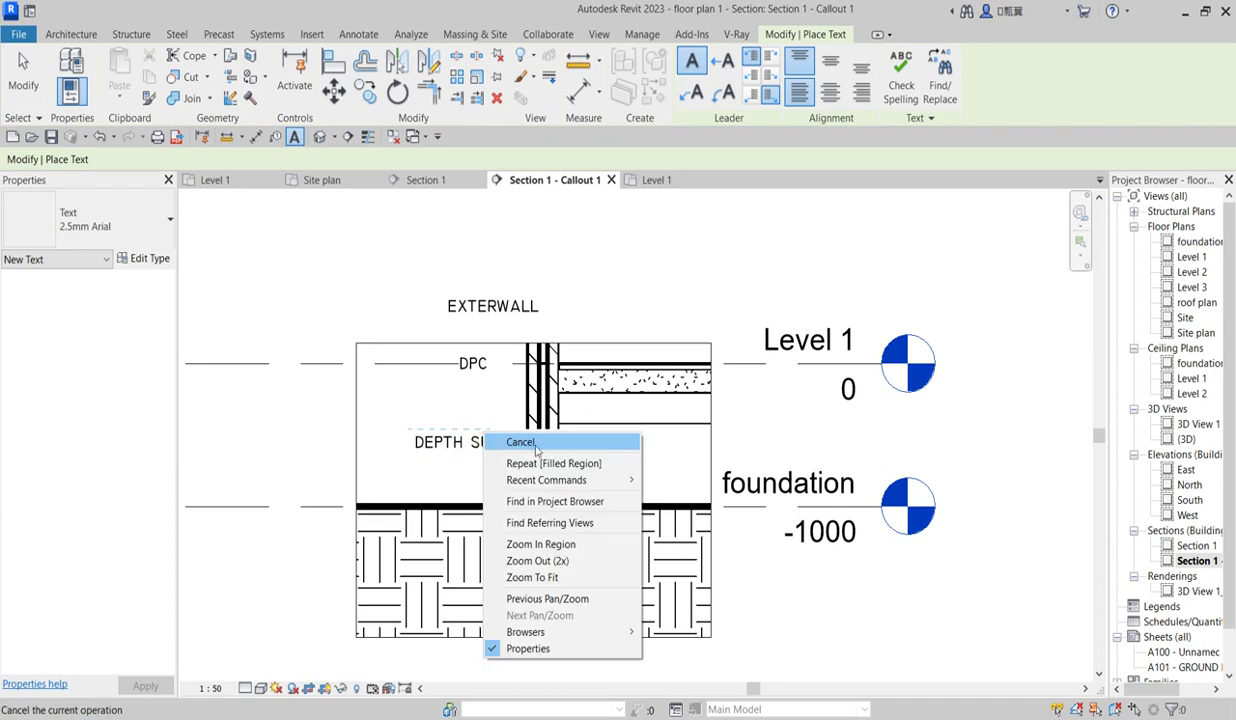
click(515, 442)
Rotate DEPTH SUFFICIENCY to vertical and move it left beside the DPC label
click(560, 440)
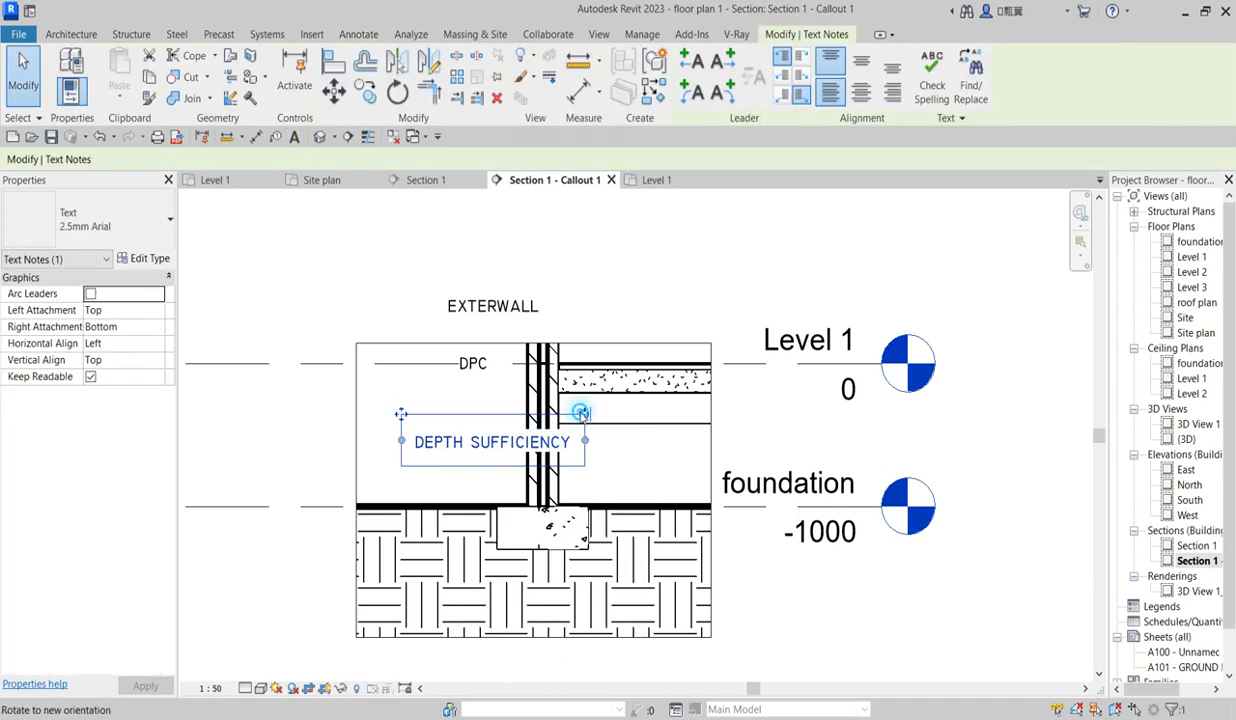
drag(584, 414, 479, 349)
double_click(493, 410)
click(405, 400)
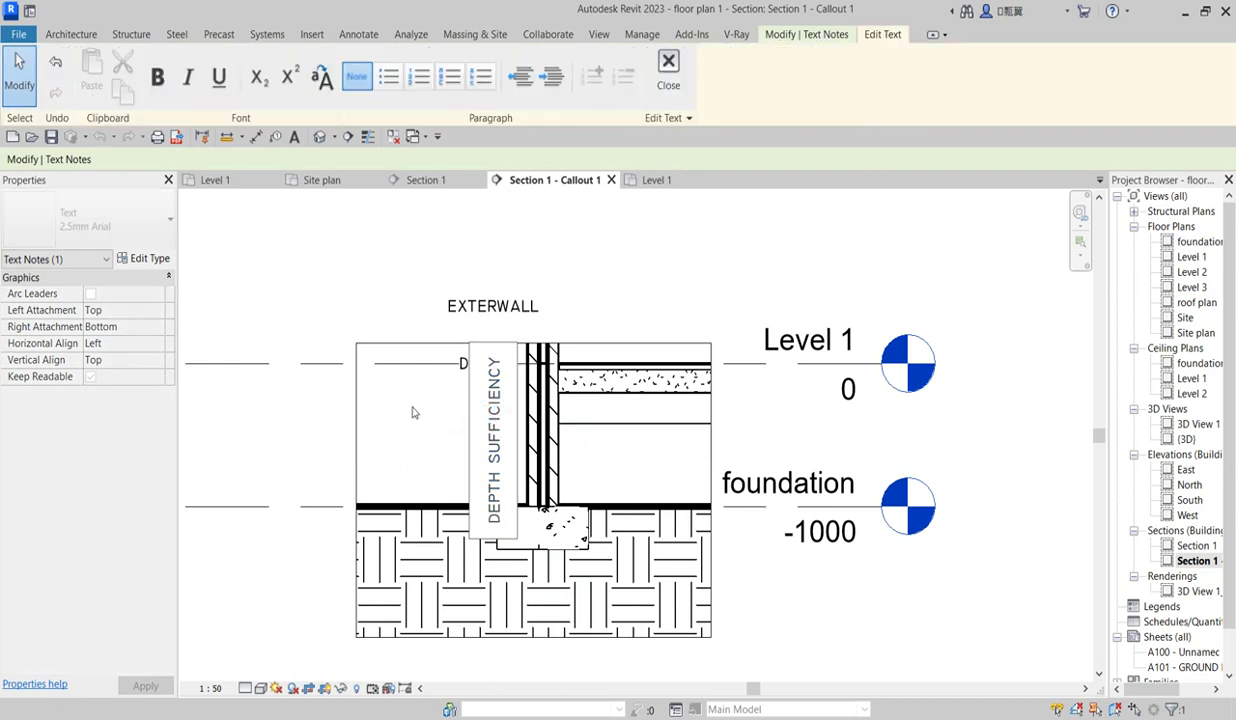
click(455, 432)
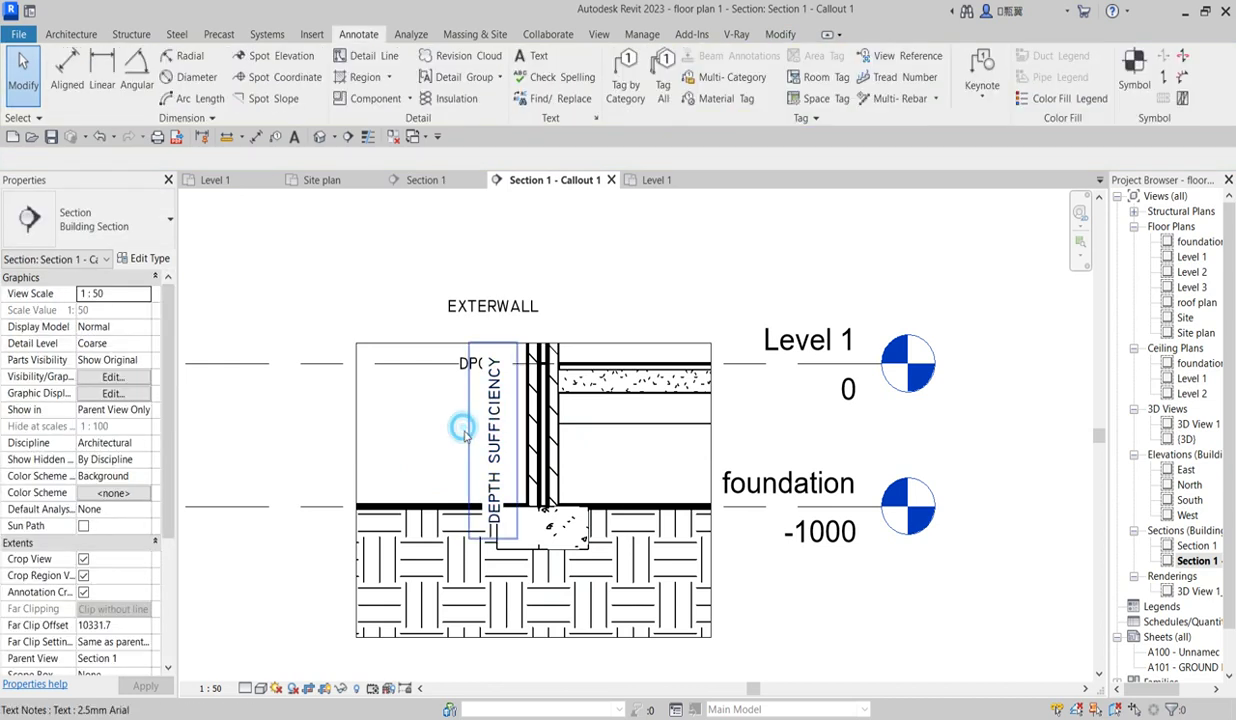
click(462, 432)
drag(473, 545, 415, 532)
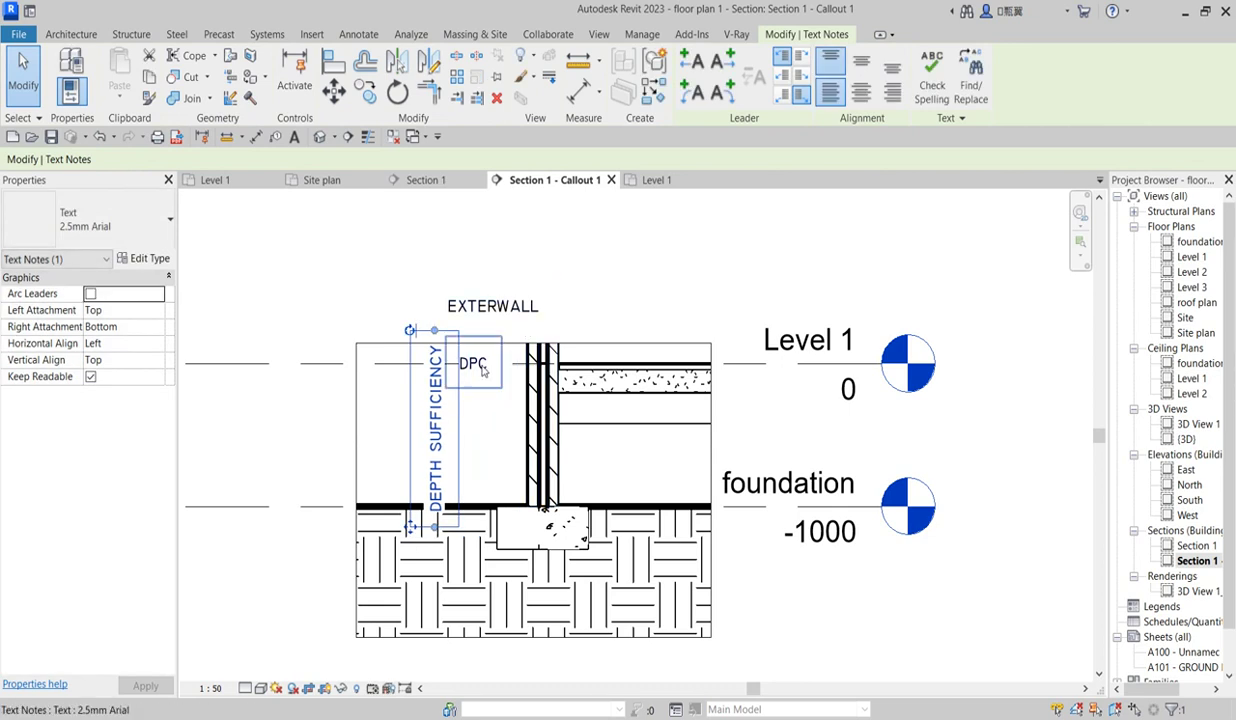
ctrl+click(509, 300)
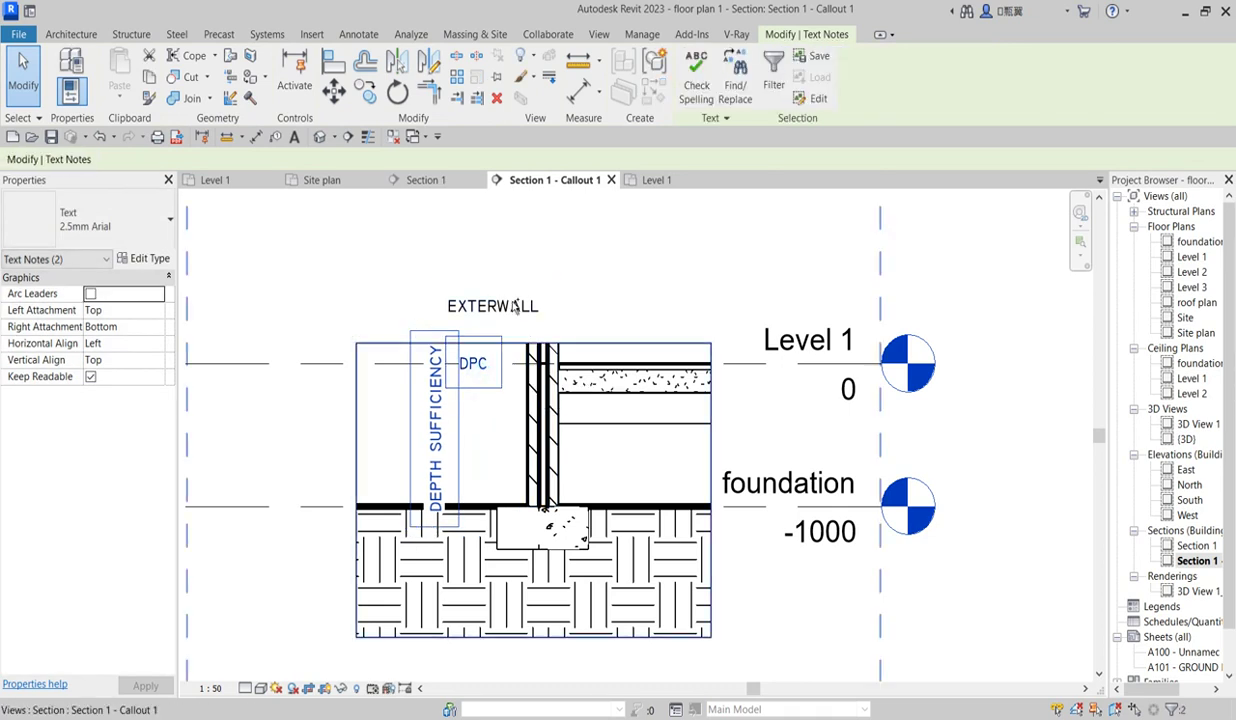
Give DPC, EXTERWALL and DEPTH SUFFICIENCY a duplicated 2.5mm Arial 4 type with 1 mm text size
ctrl+click(433, 418)
right_click(438, 424)
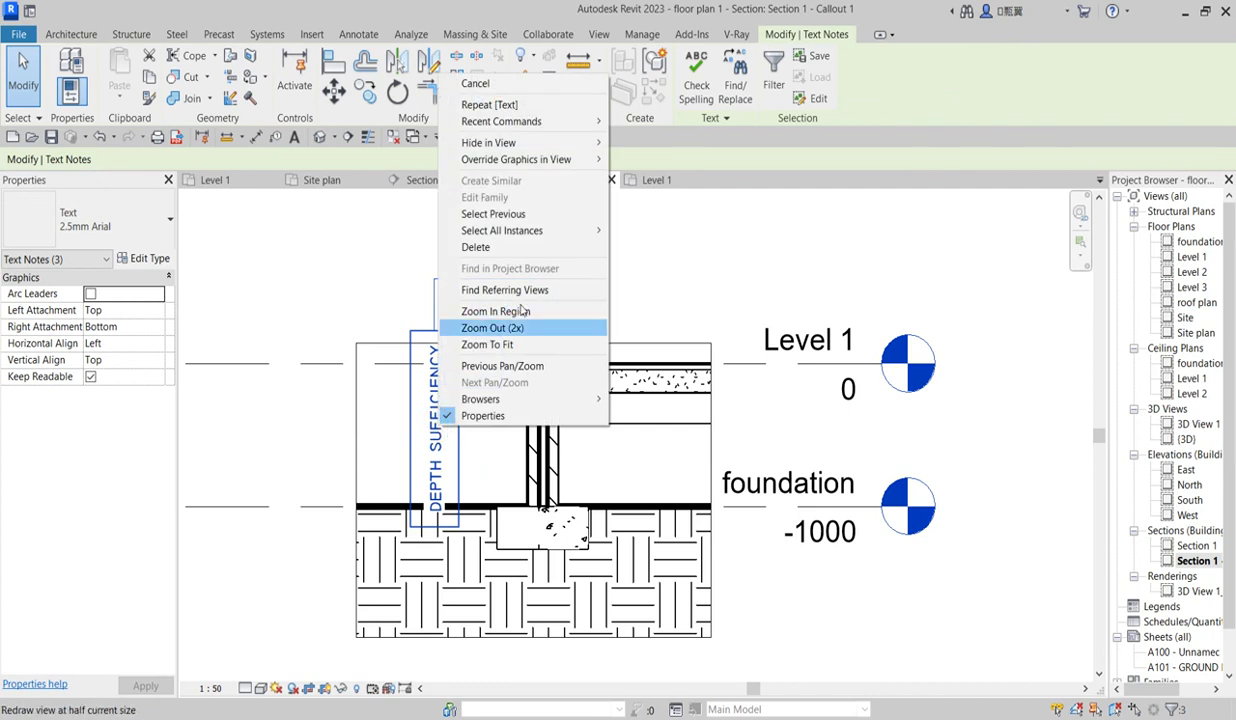
click(150, 259)
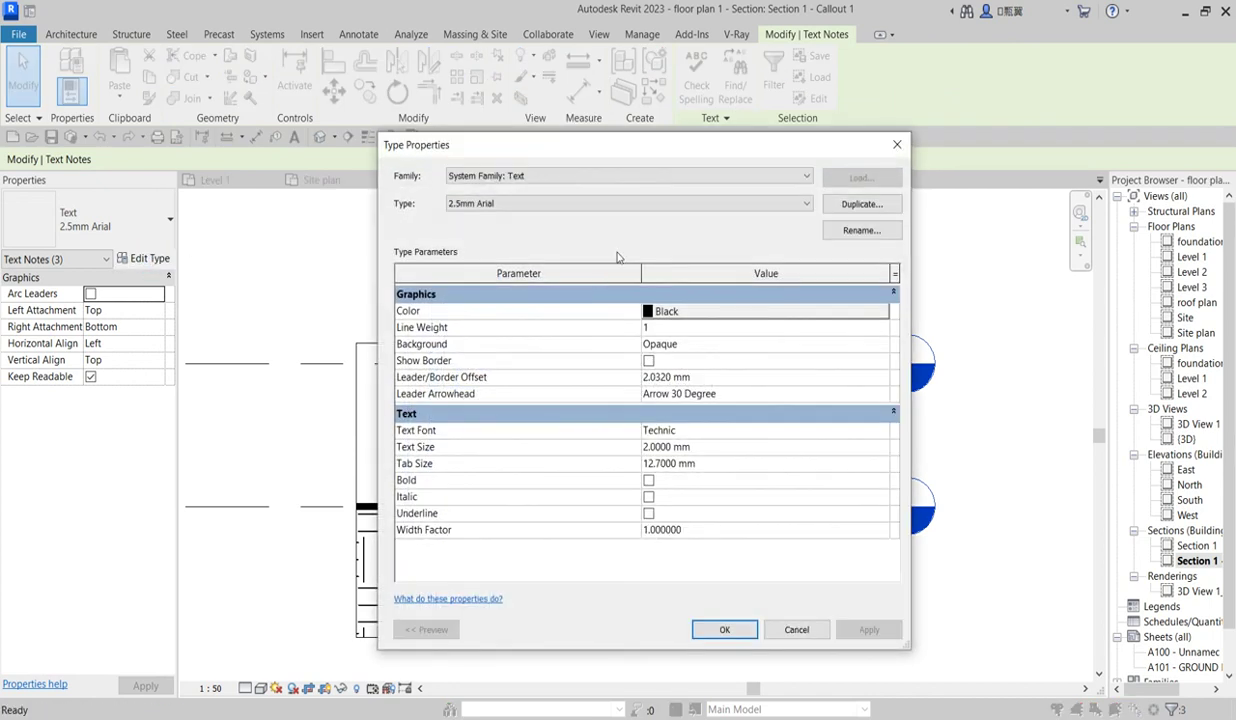
click(862, 204)
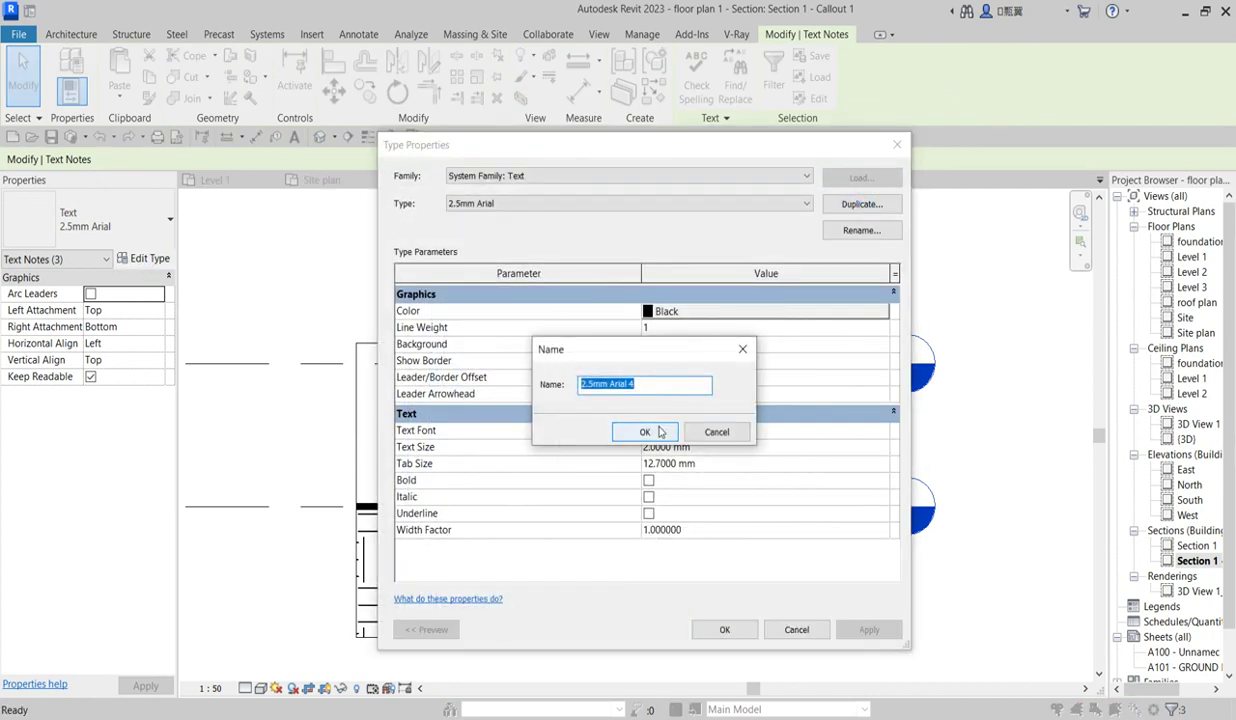
click(637, 433)
click(648, 447)
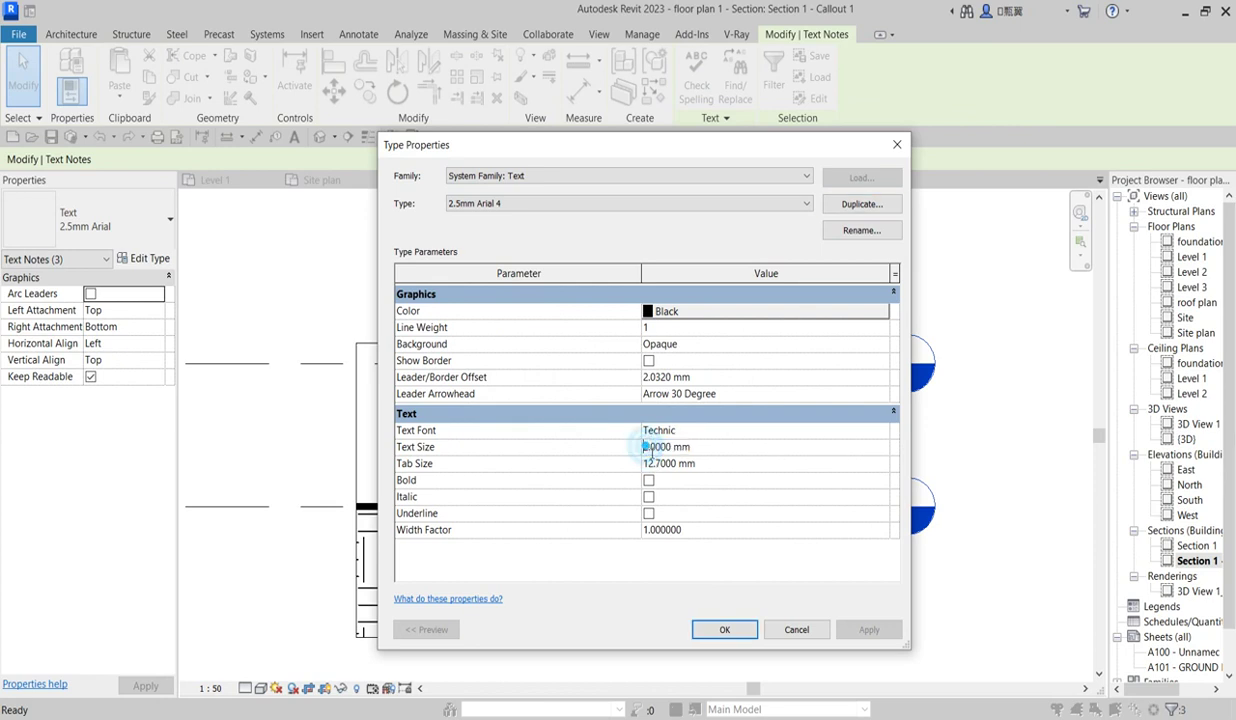
drag(650, 447, 638, 450)
text(1)
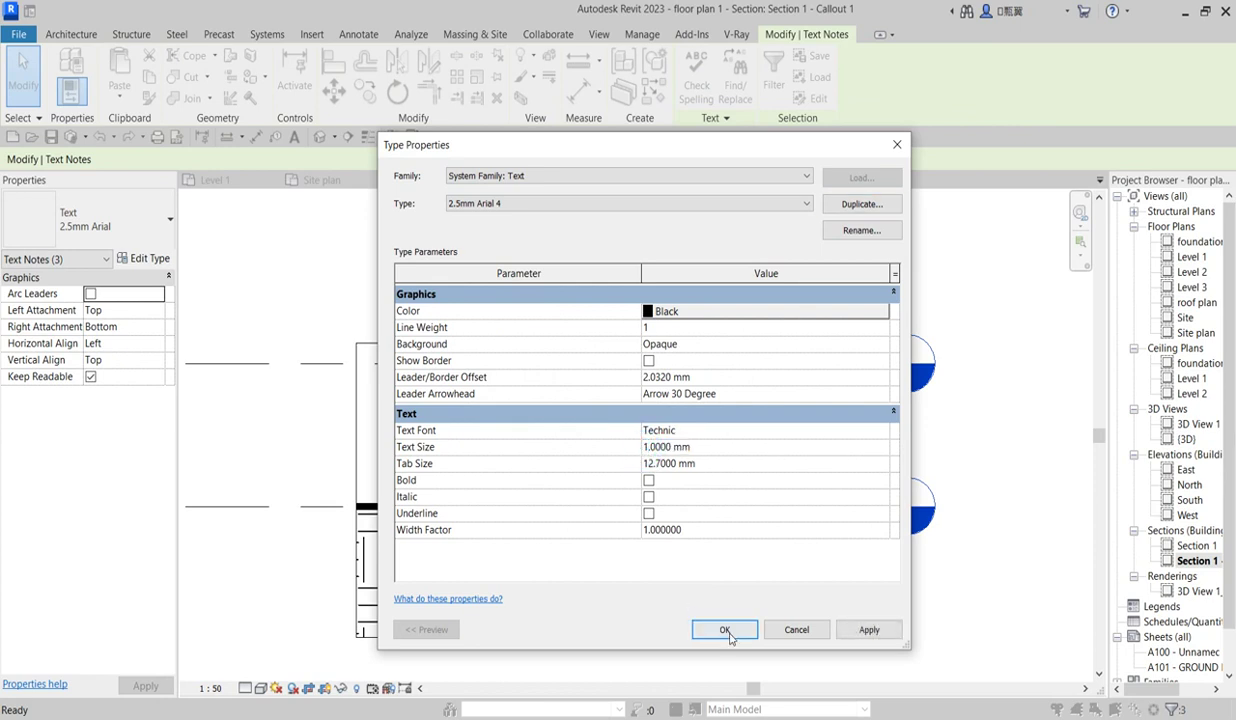
click(727, 630)
click(437, 442)
click(470, 425)
Nudge the DEPTH SUFFICIENCY label slightly up and to the right
click(428, 470)
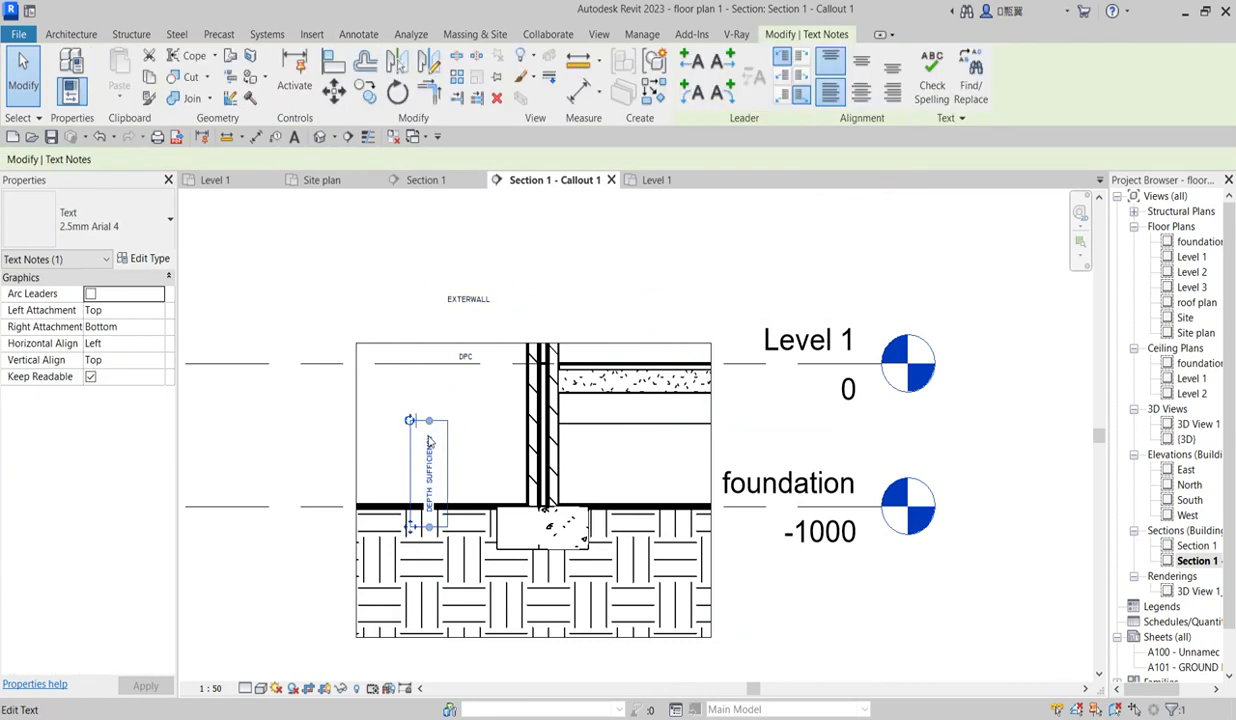
drag(426, 530, 428, 492)
click(504, 475)
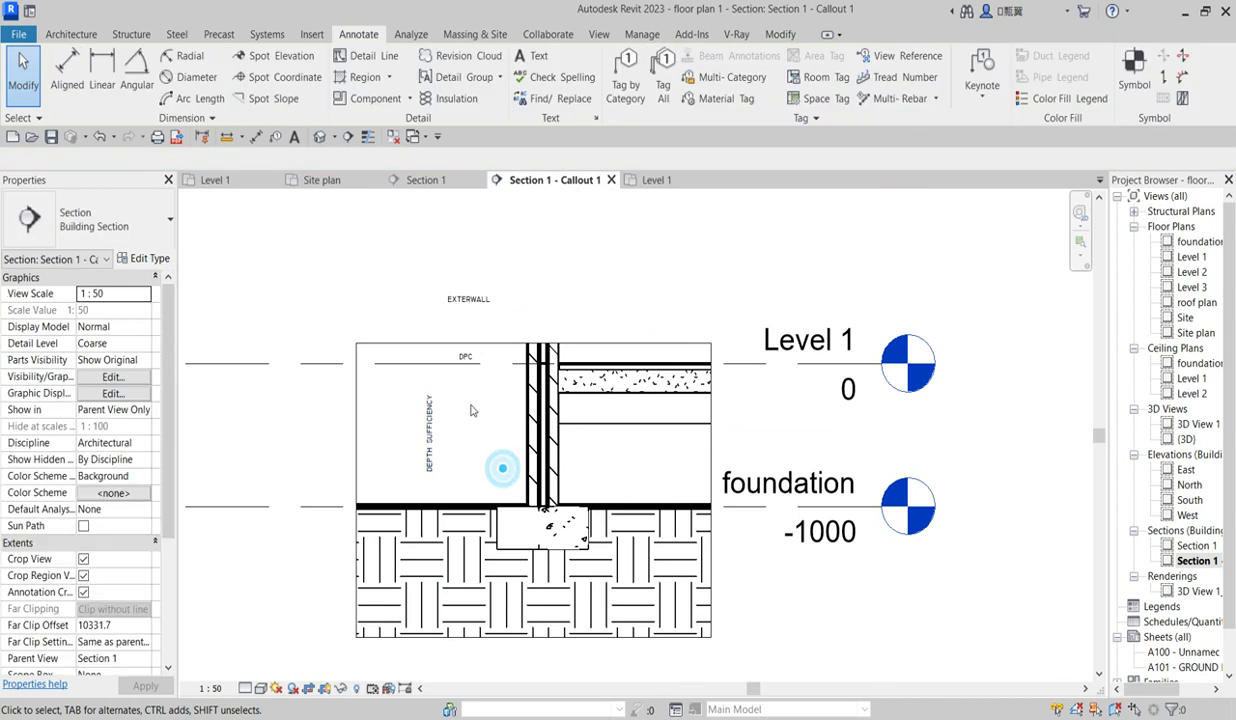
scroll(469, 398, up, 3)
click(400, 500)
drag(400, 500, 424, 500)
click(505, 493)
scroll(505, 493, down, 3)
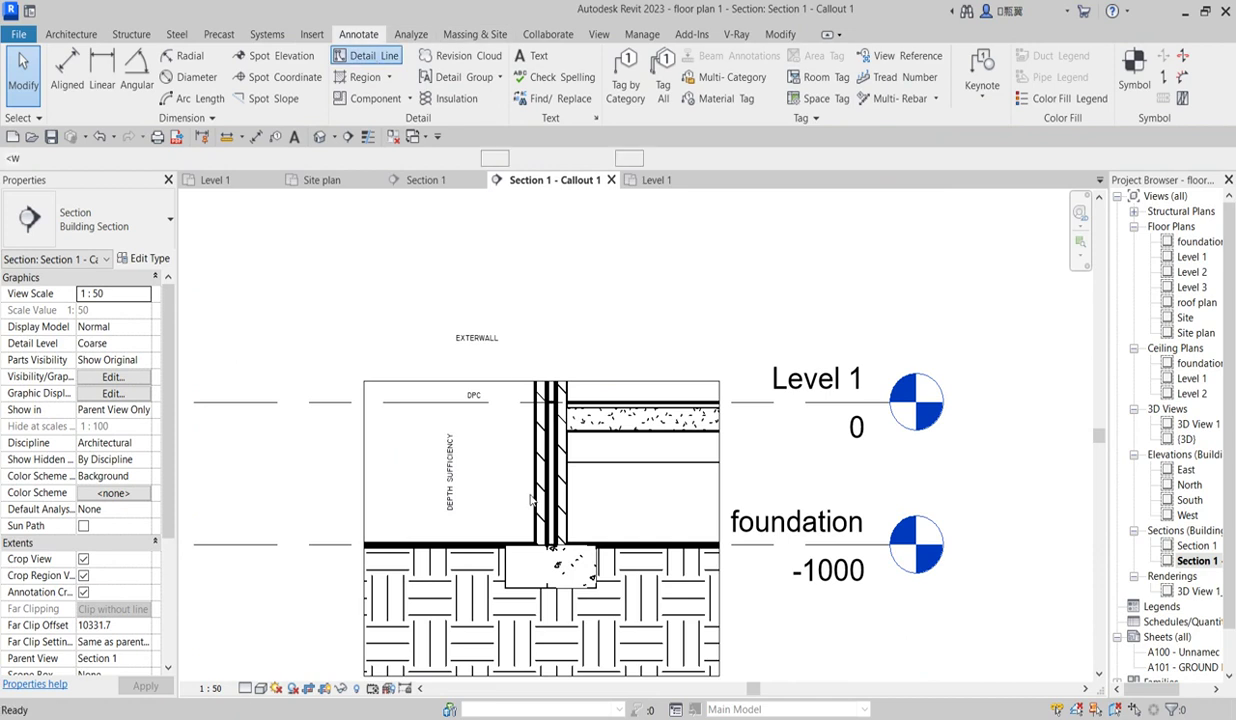
Start a detail line at the DPC label, then cancel the unfinished slanted line
click(366, 56)
scroll(497, 405, up, 3)
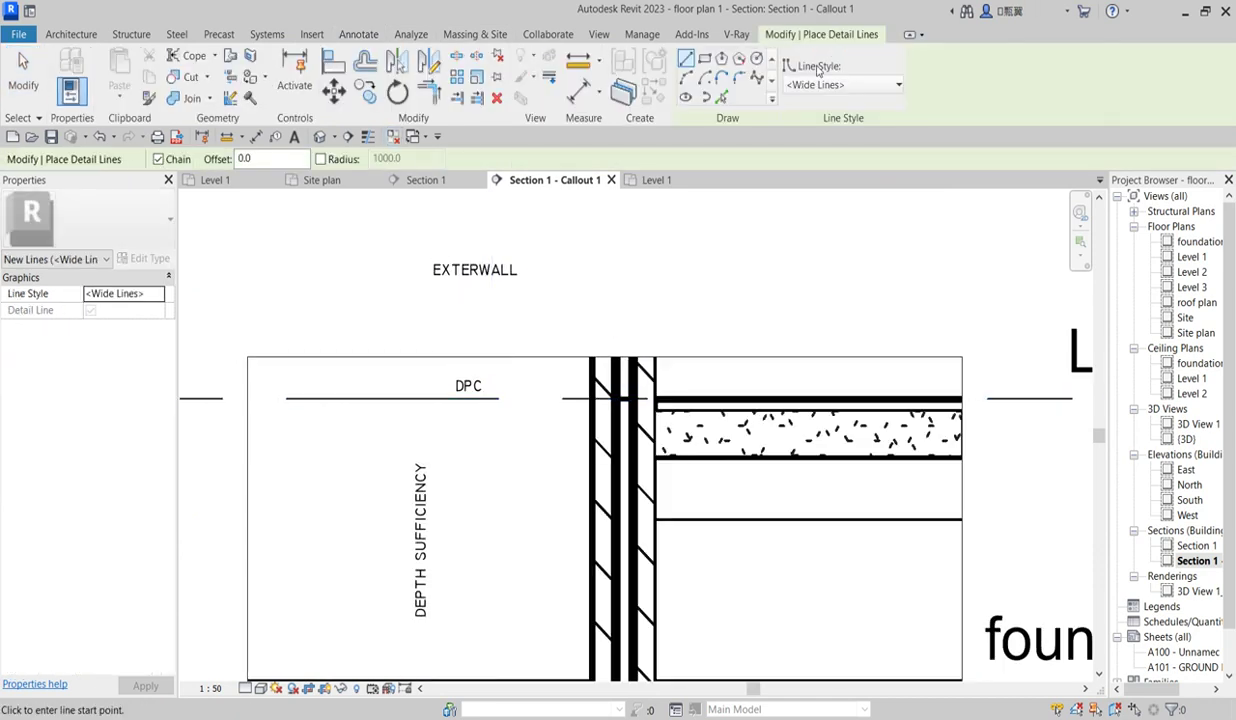
click(493, 405)
scroll(505, 470, down, 3)
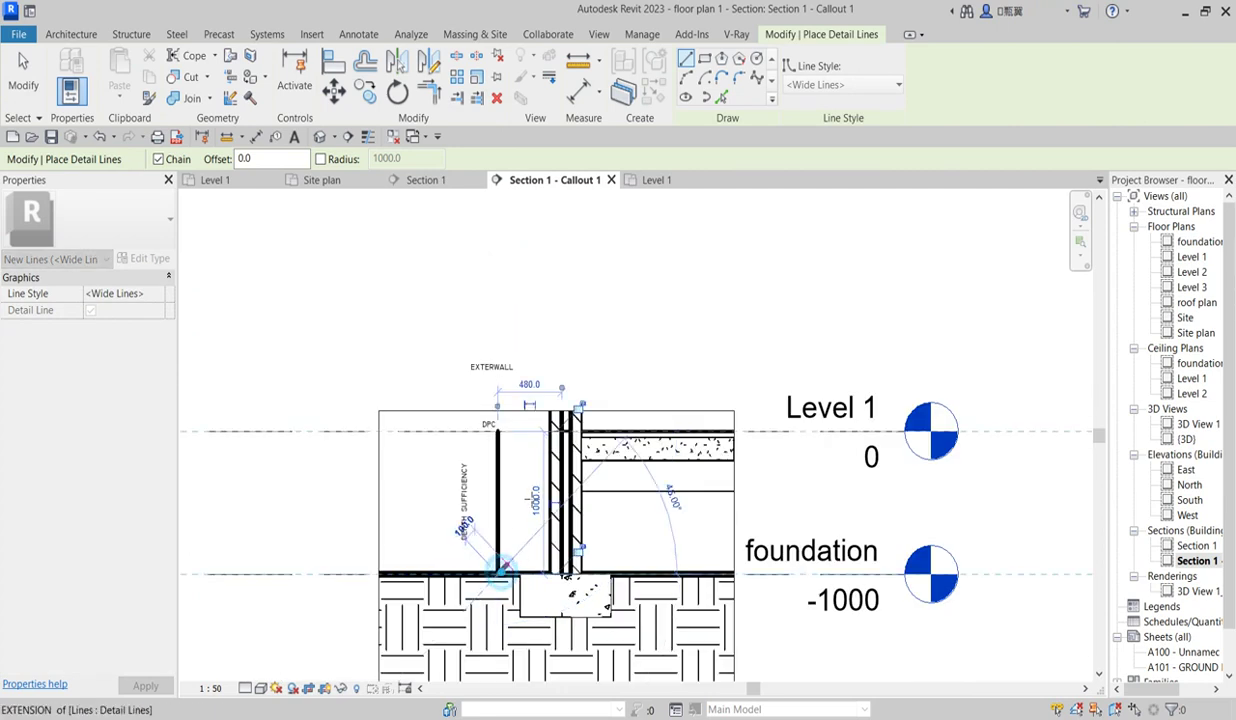
scroll(522, 488, up, 2)
right_click(519, 477)
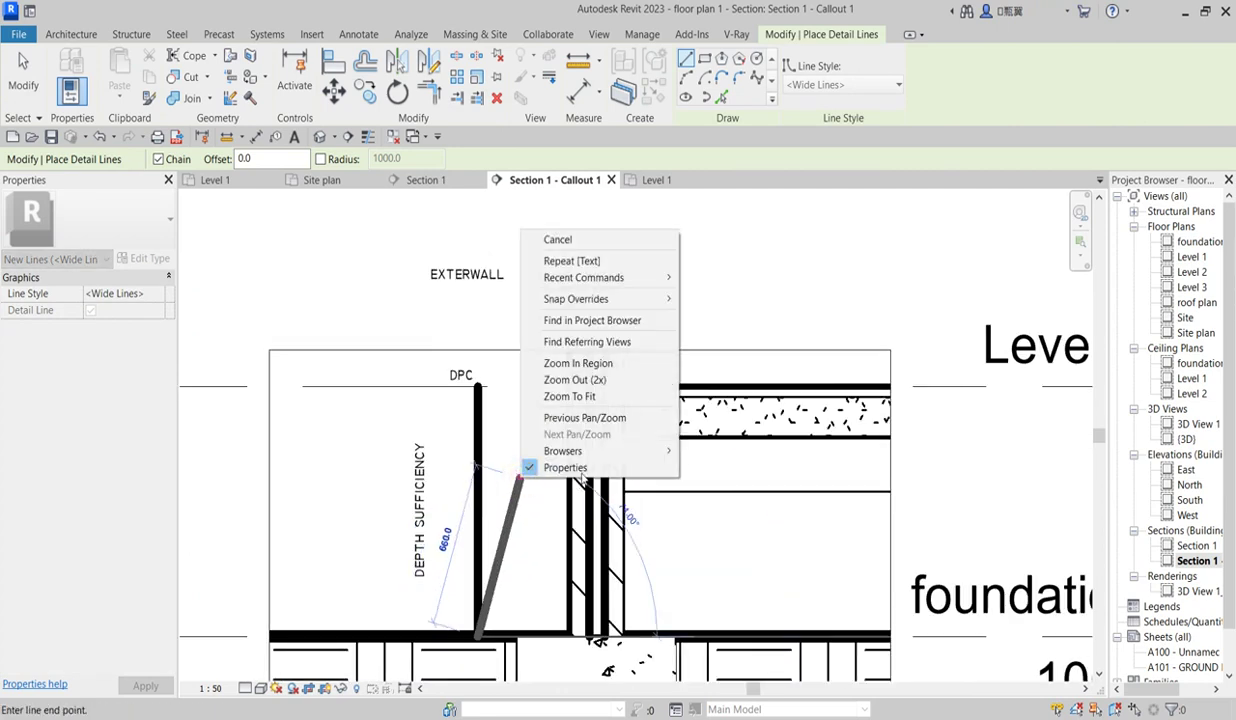
click(557, 241)
right_click(552, 268)
click(593, 280)
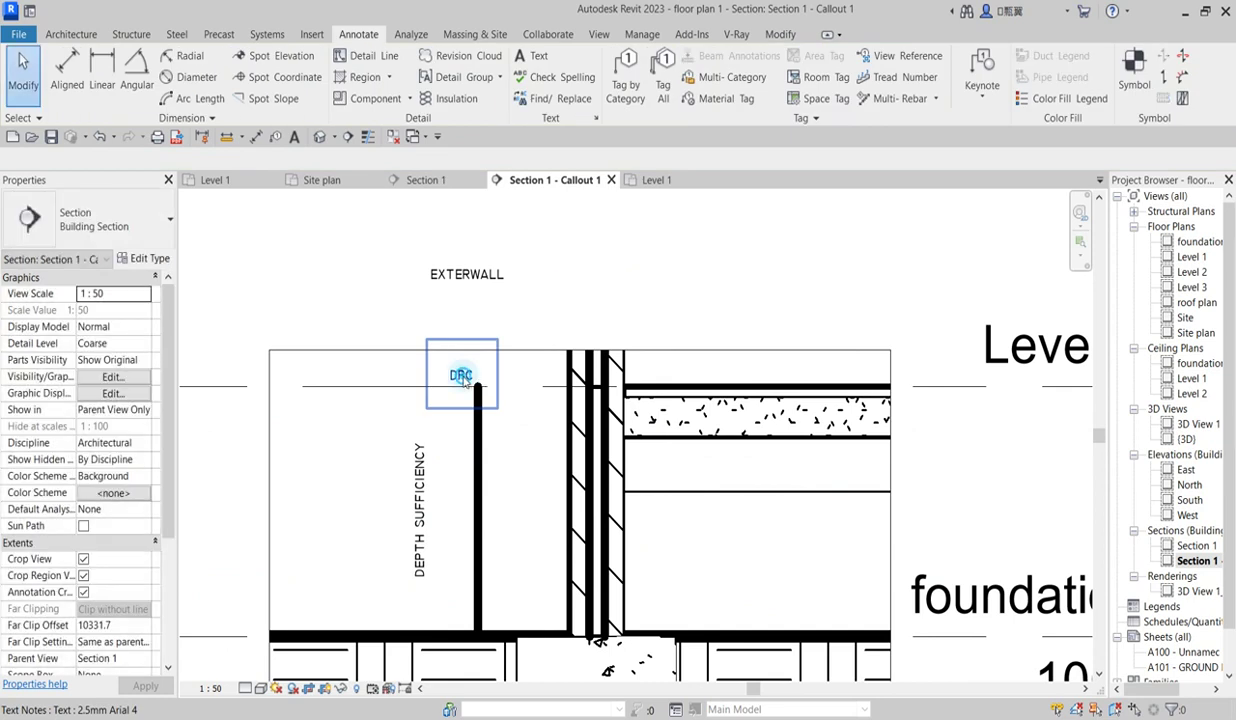
Move DPC down beside the wall and shift EXTERWALL down and right above the detail
click(447, 364)
drag(424, 337, 486, 402)
click(472, 265)
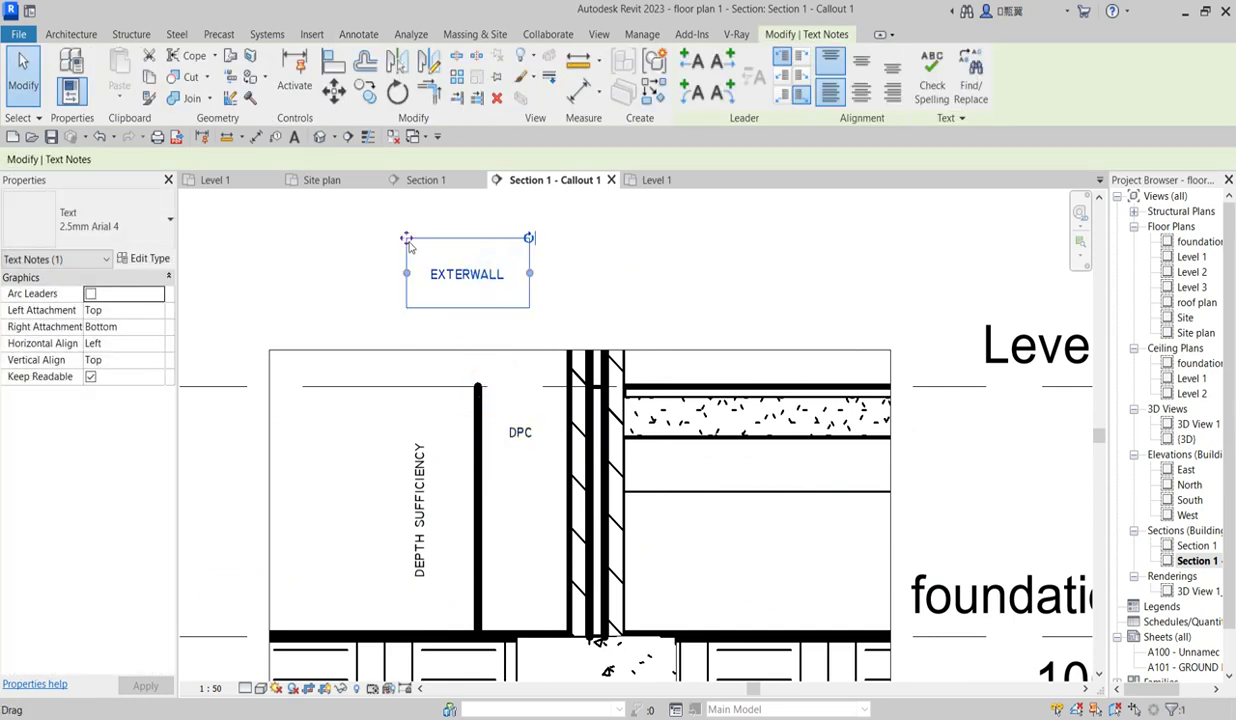
drag(406, 238, 448, 264)
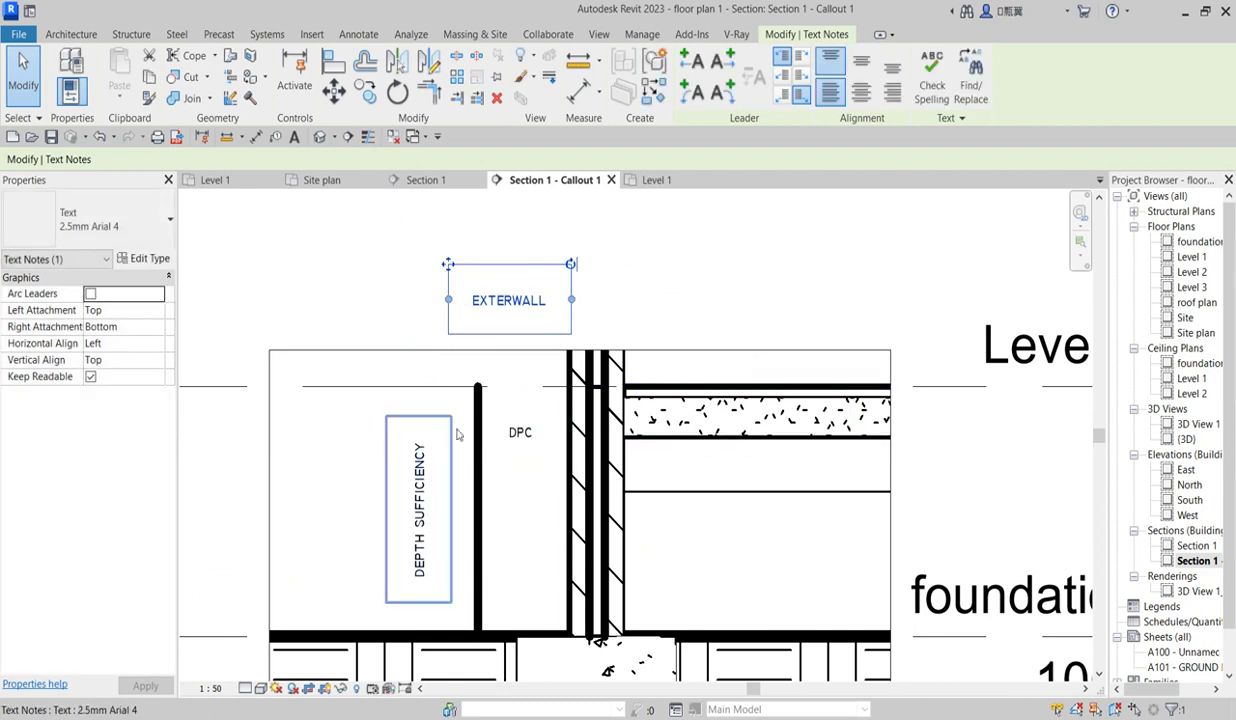
scroll(477, 415, up, 2)
Change the vertical line beside DEPTH SUFFICIENCY from Wide Lines to Thin Lines
click(477, 415)
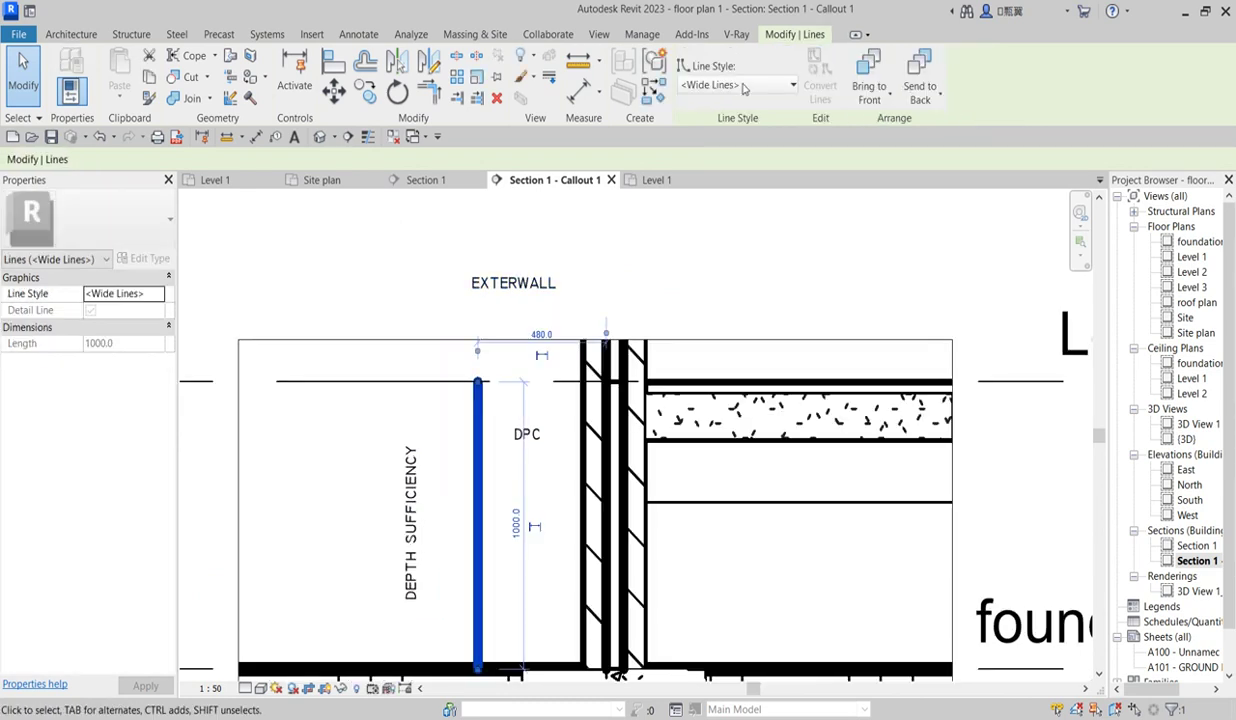
click(791, 88)
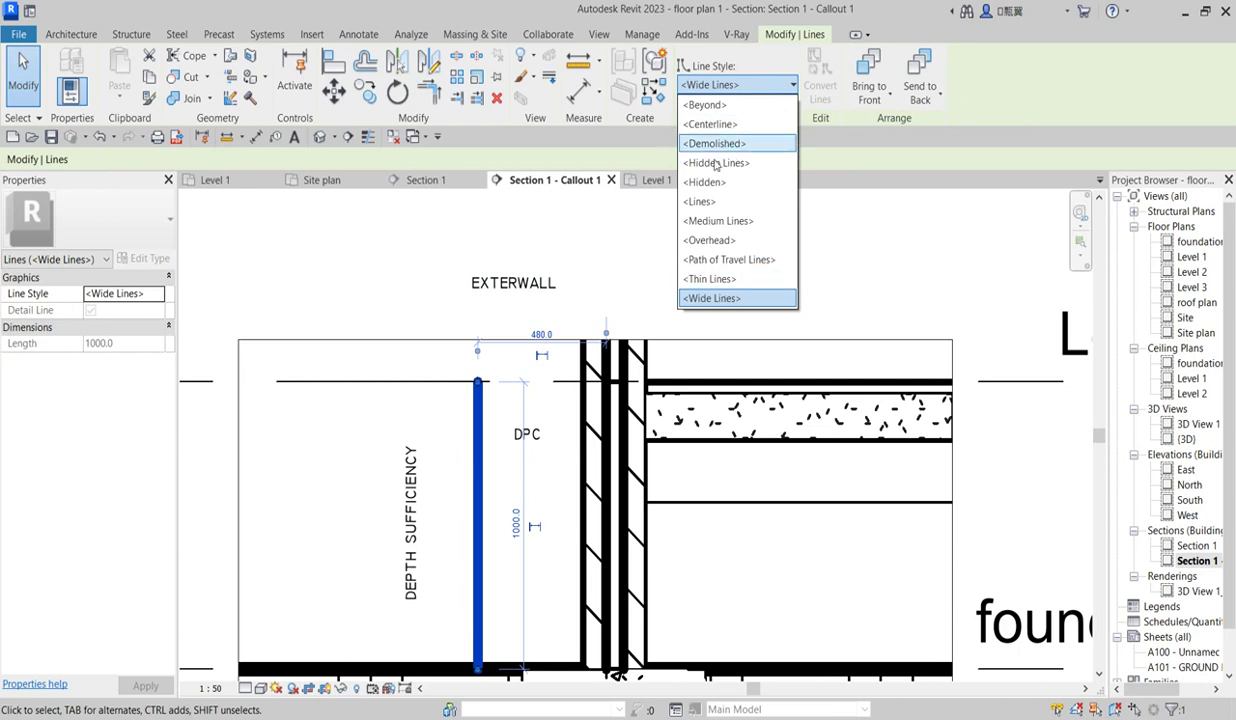
click(725, 280)
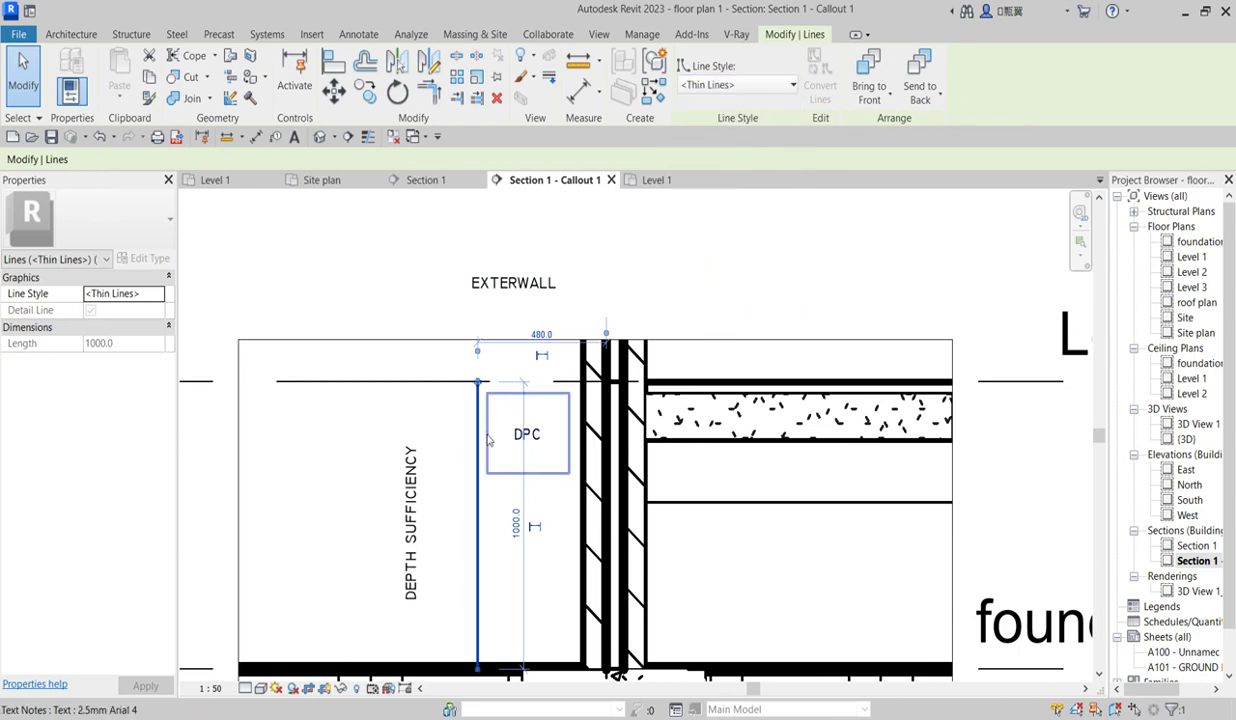
scroll(487, 436, down, 3)
Check the DEPTH SUFFICIENCY and DPC labels, then reselect the thin vertical line
click(390, 473)
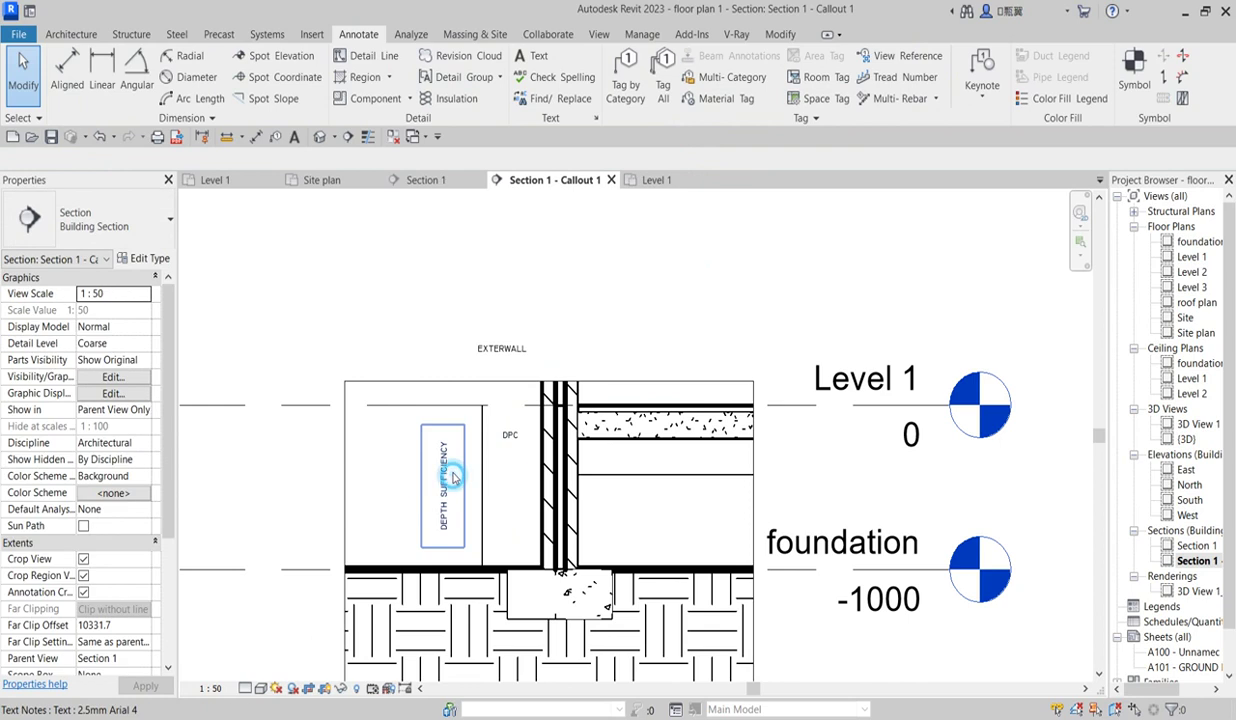
click(446, 475)
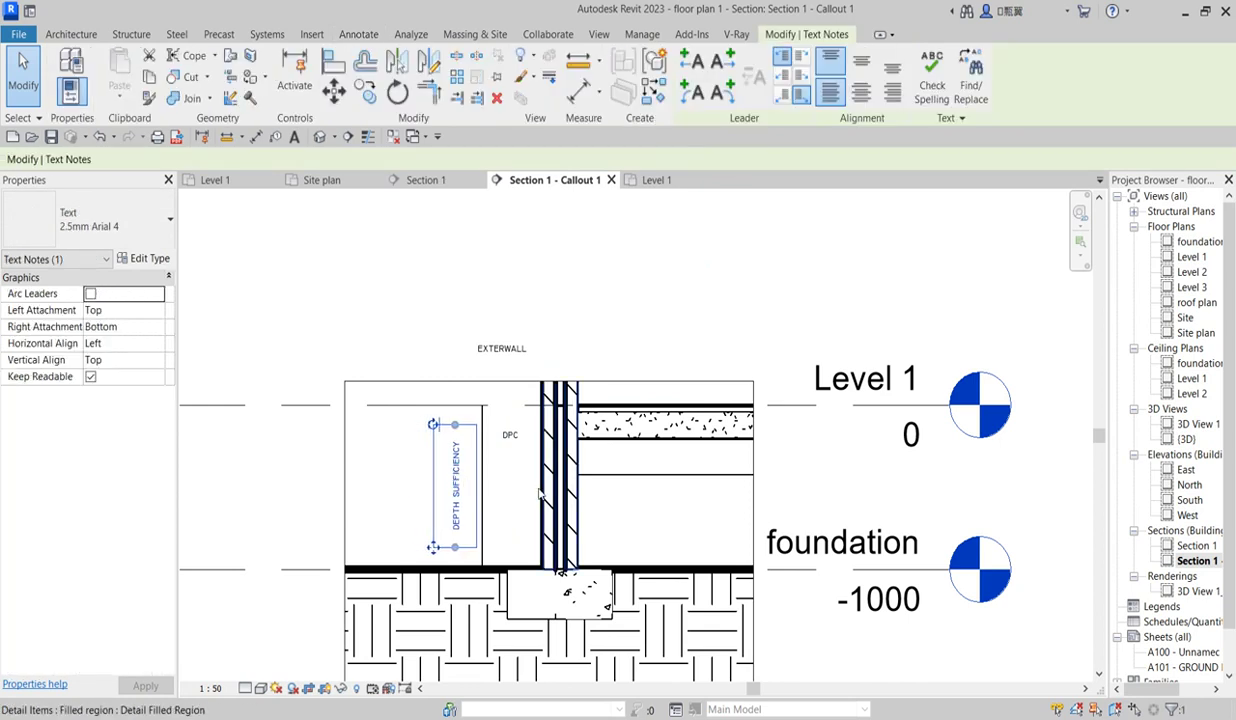
click(500, 483)
scroll(518, 485, up, 2)
scroll(520, 484, down, 2)
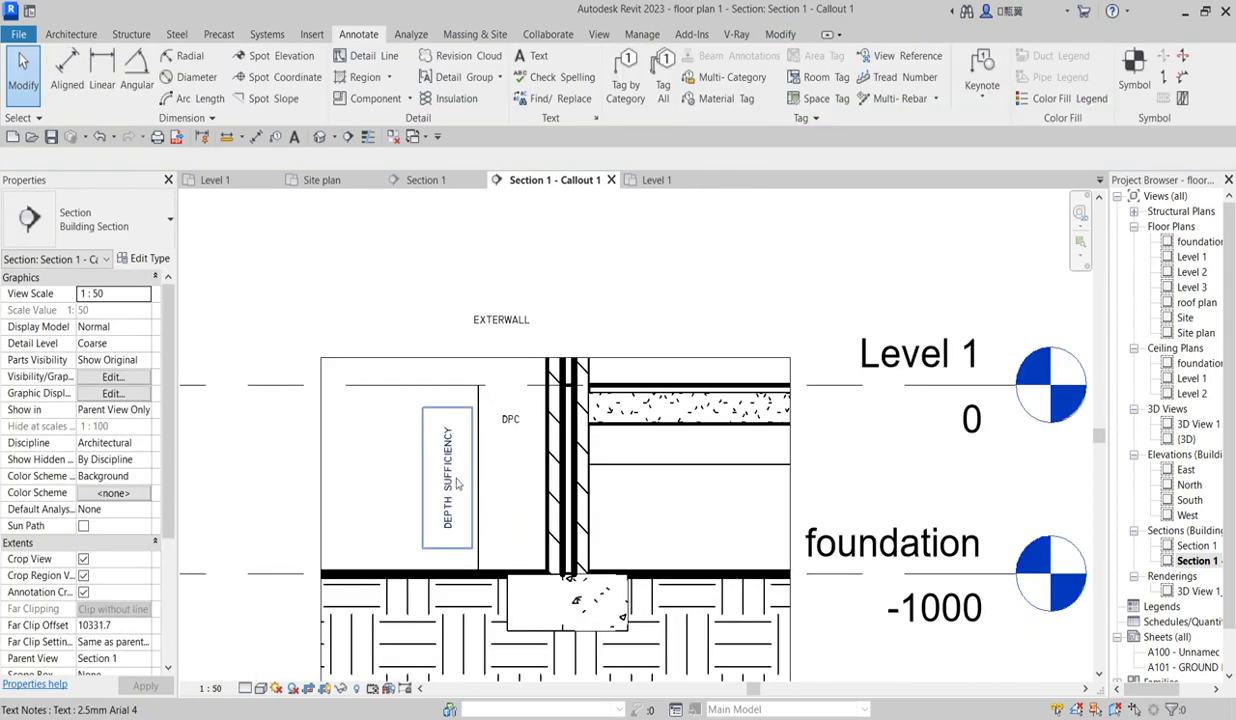
scroll(506, 425, up, 2)
click(503, 434)
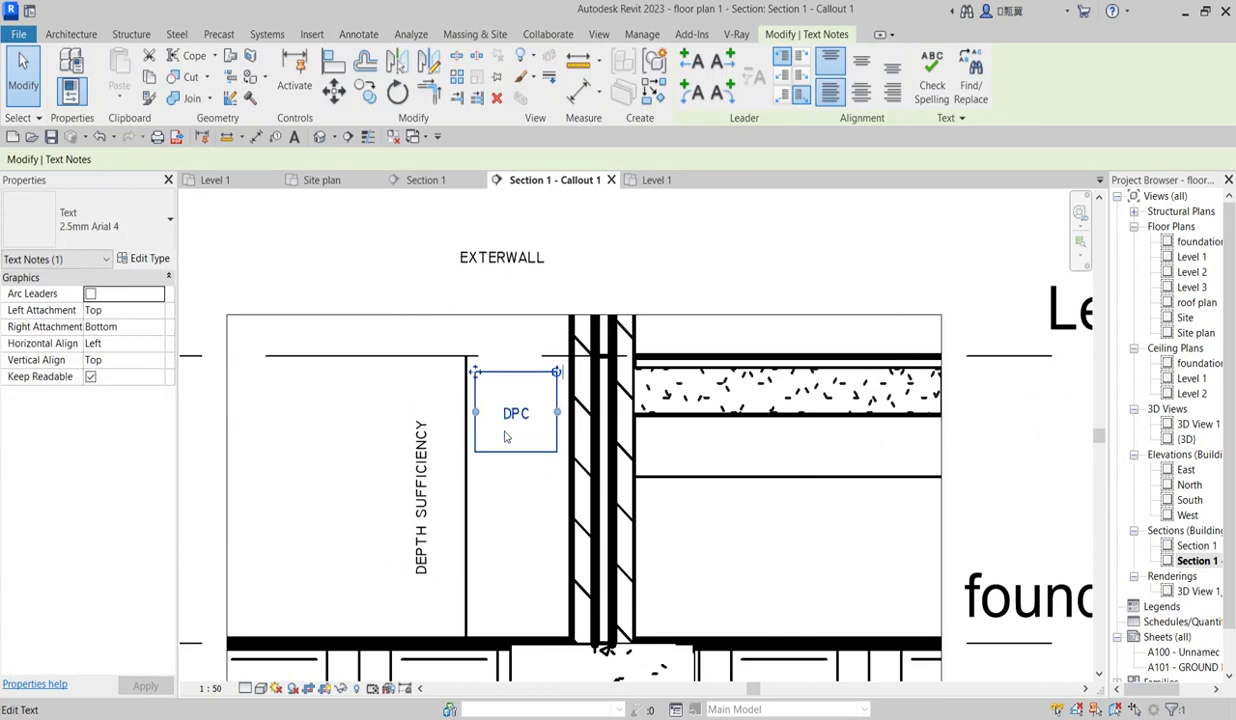
click(519, 506)
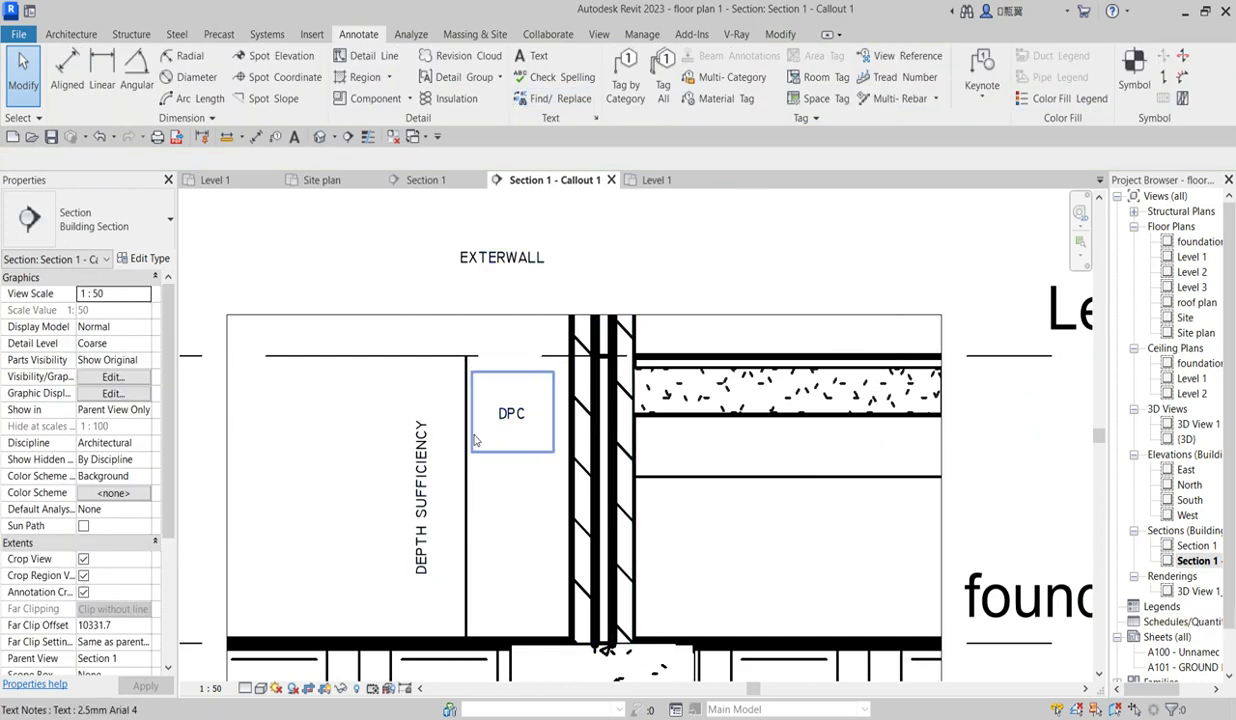
click(466, 468)
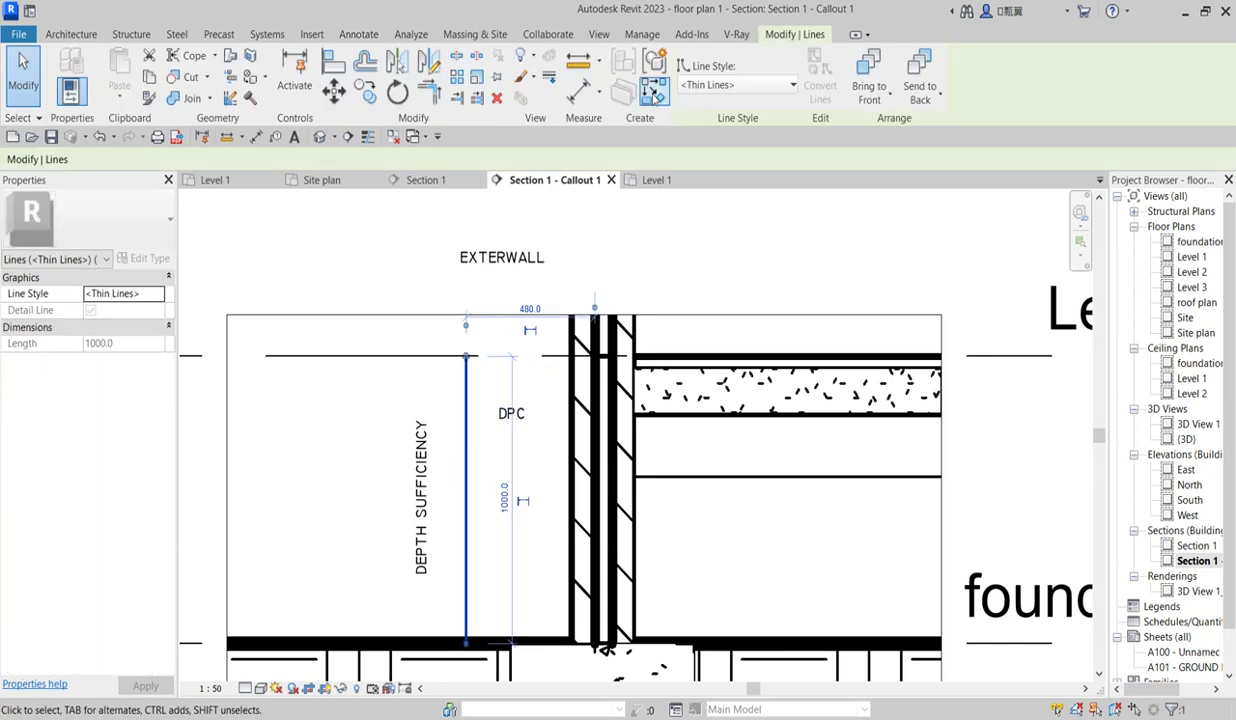
Draw a Thin Lines leader from DPC to the wall with an angled arrowhead stroke
click(654, 92)
scroll(561, 429, up, 2)
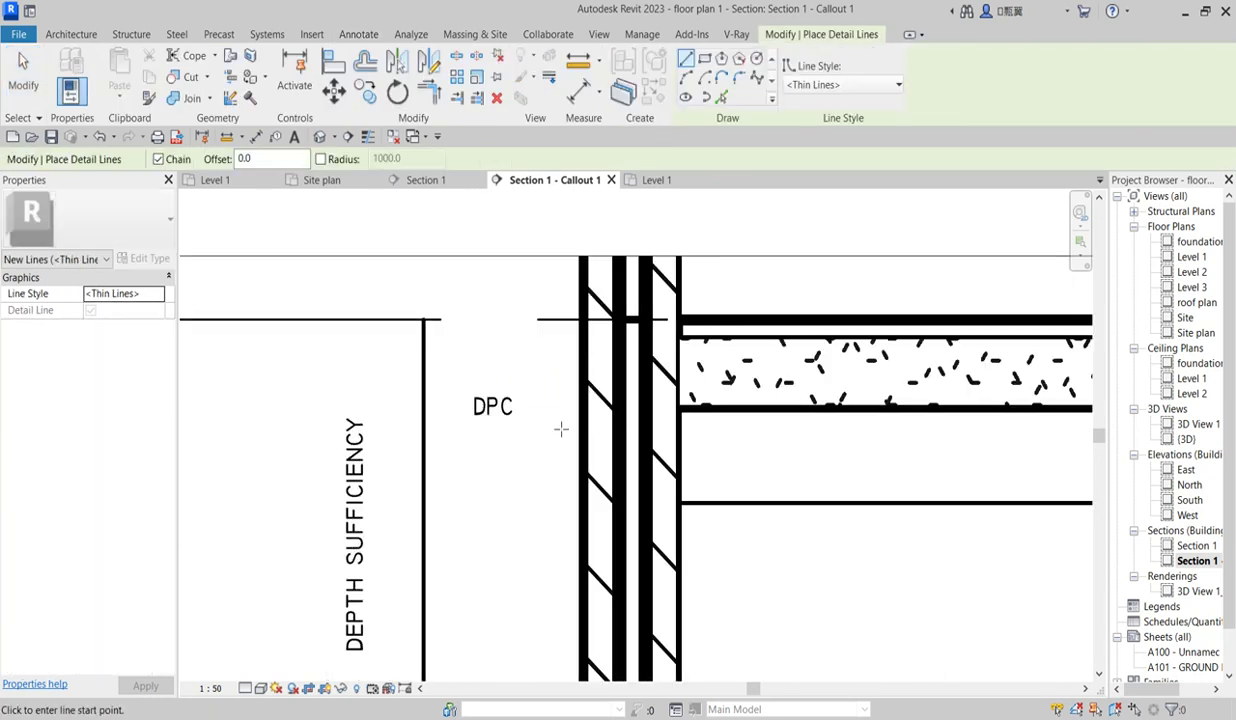
scroll(566, 410, up, 2)
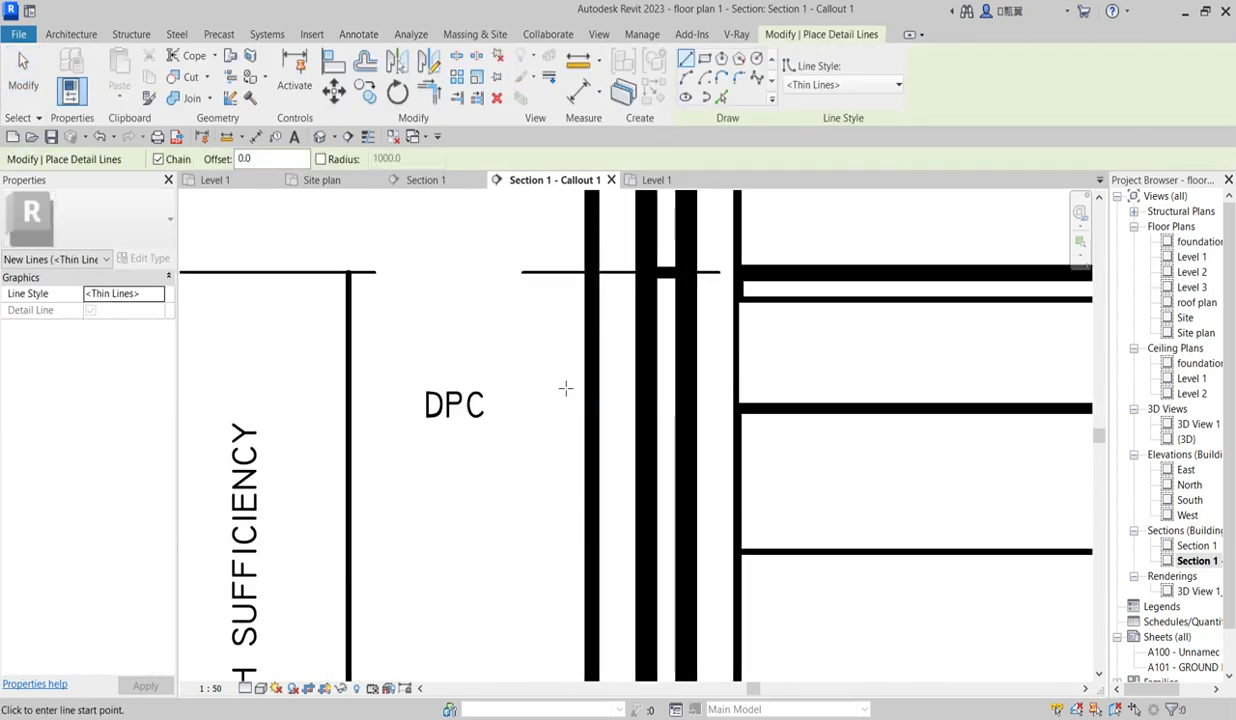
click(495, 405)
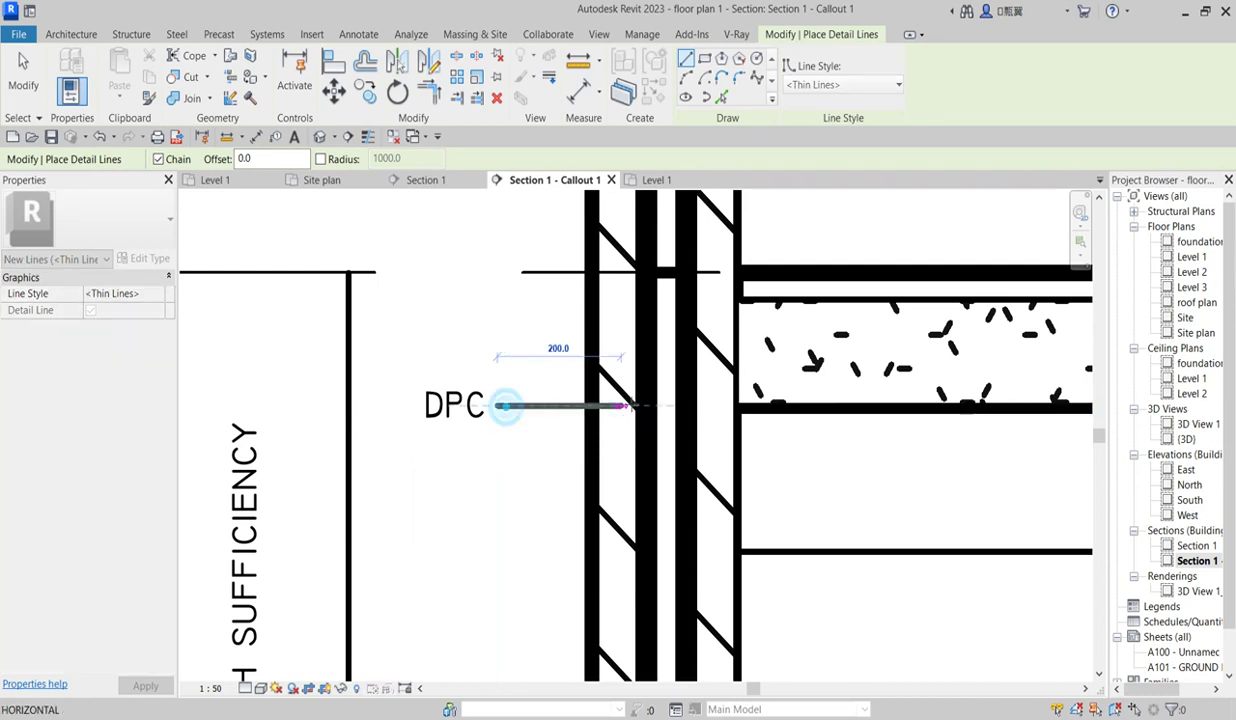
click(574, 405)
scroll(572, 402, up, 3)
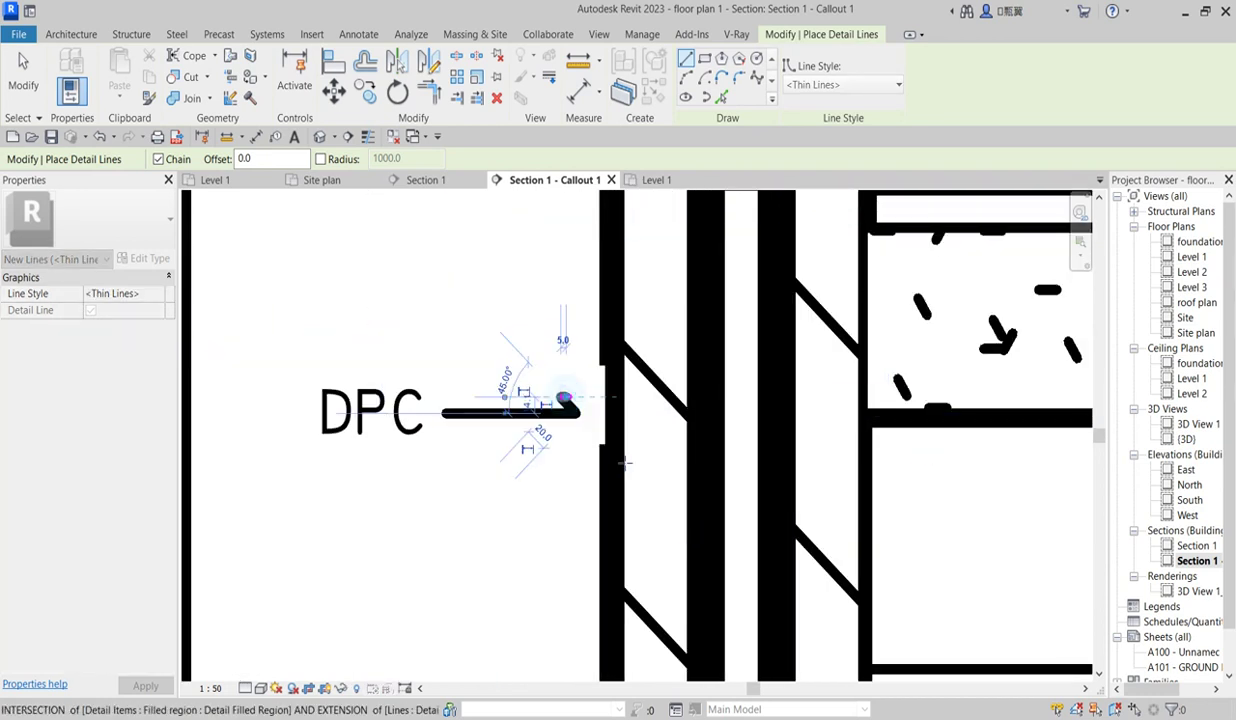
click(620, 460)
key(Escape)
Abandon an unfinished leader at the wall top and stop drawing lines
scroll(618, 463, down, 4)
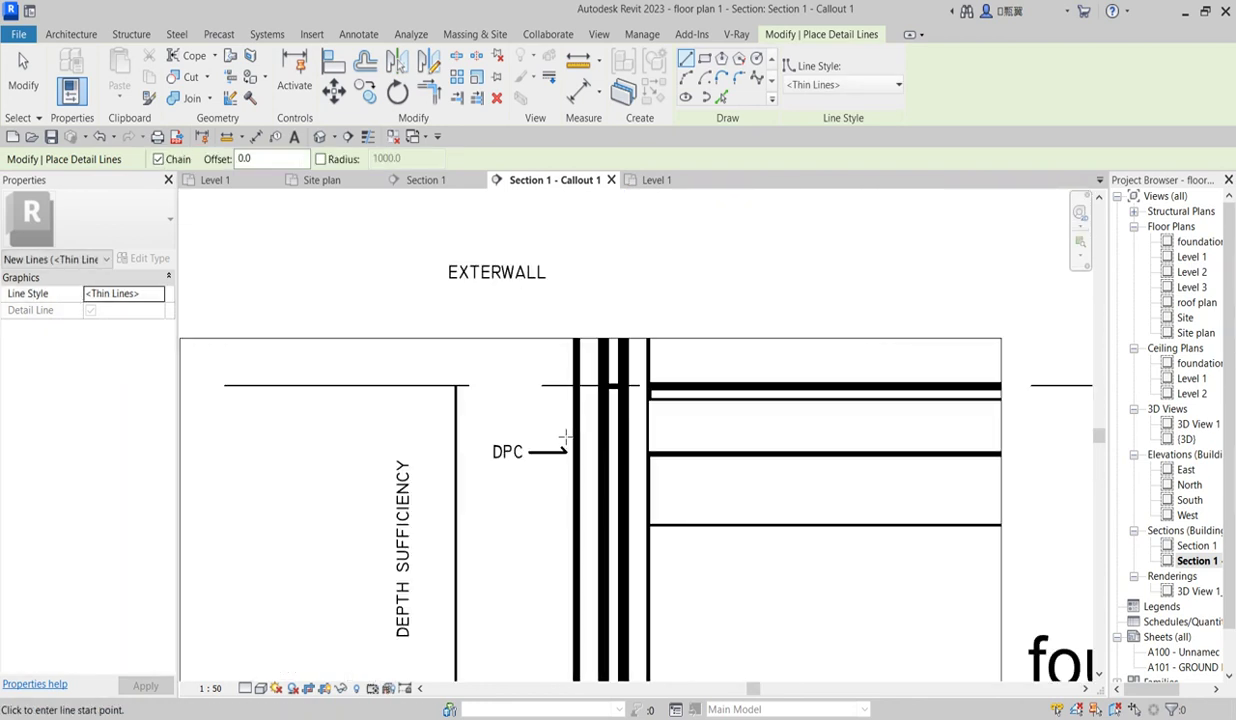
scroll(550, 359, up, 2)
click(635, 341)
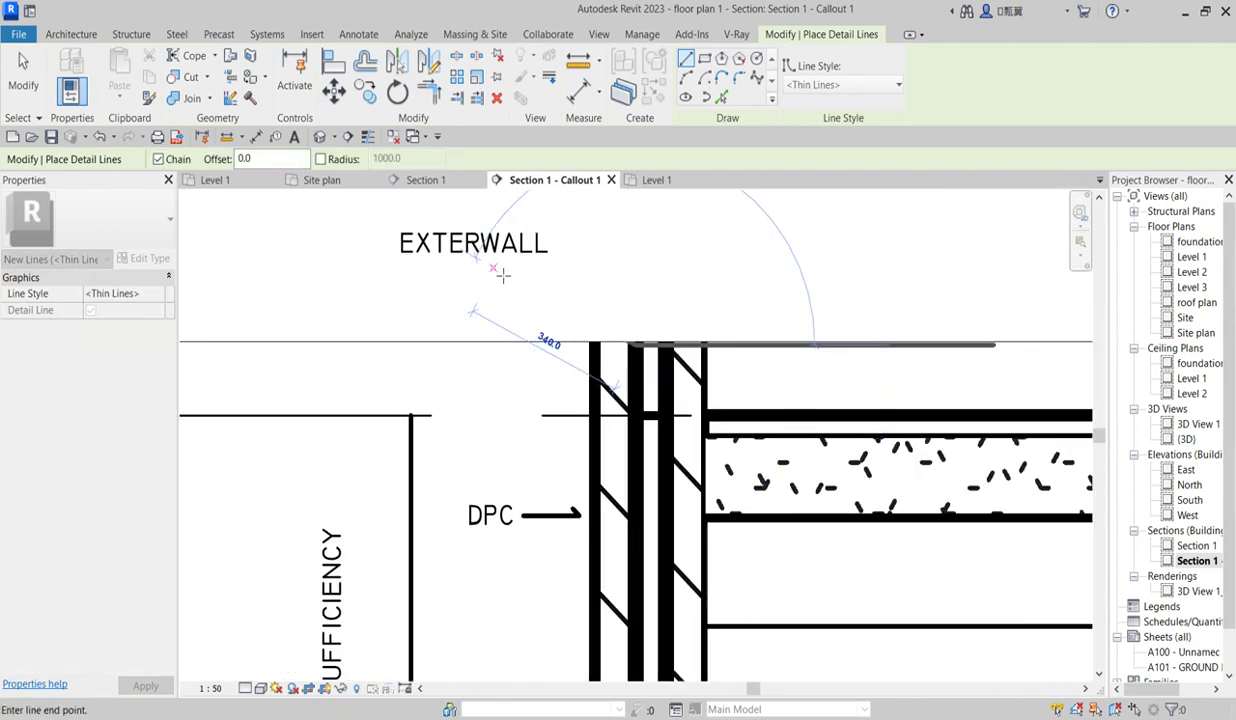
key(Escape)
scroll(520, 332, down, 2)
right_click(586, 289)
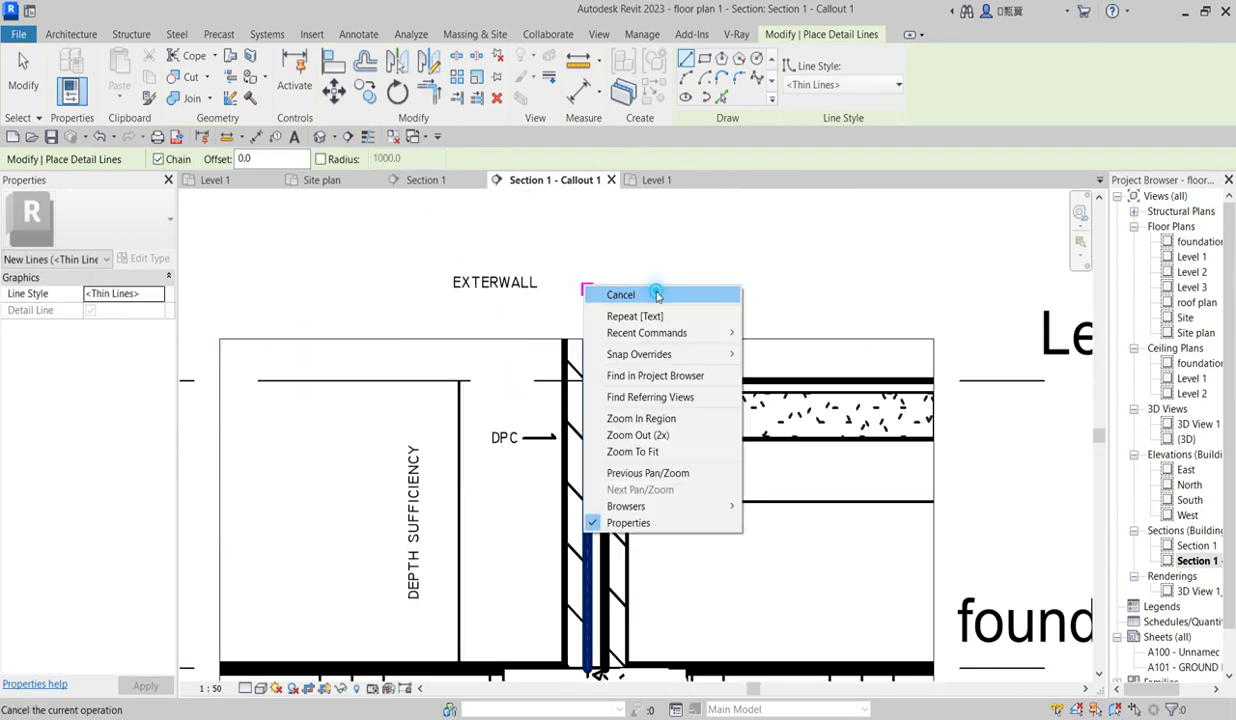
click(656, 295)
Move the EXTERWALL label down-left and draw a thin leader from the wall to it
click(431, 254)
mouse_move(424, 241)
mouse_down()
mouse_move(415, 283)
mouse_move(344, 318)
mouse_move(352, 325)
mouse_up()
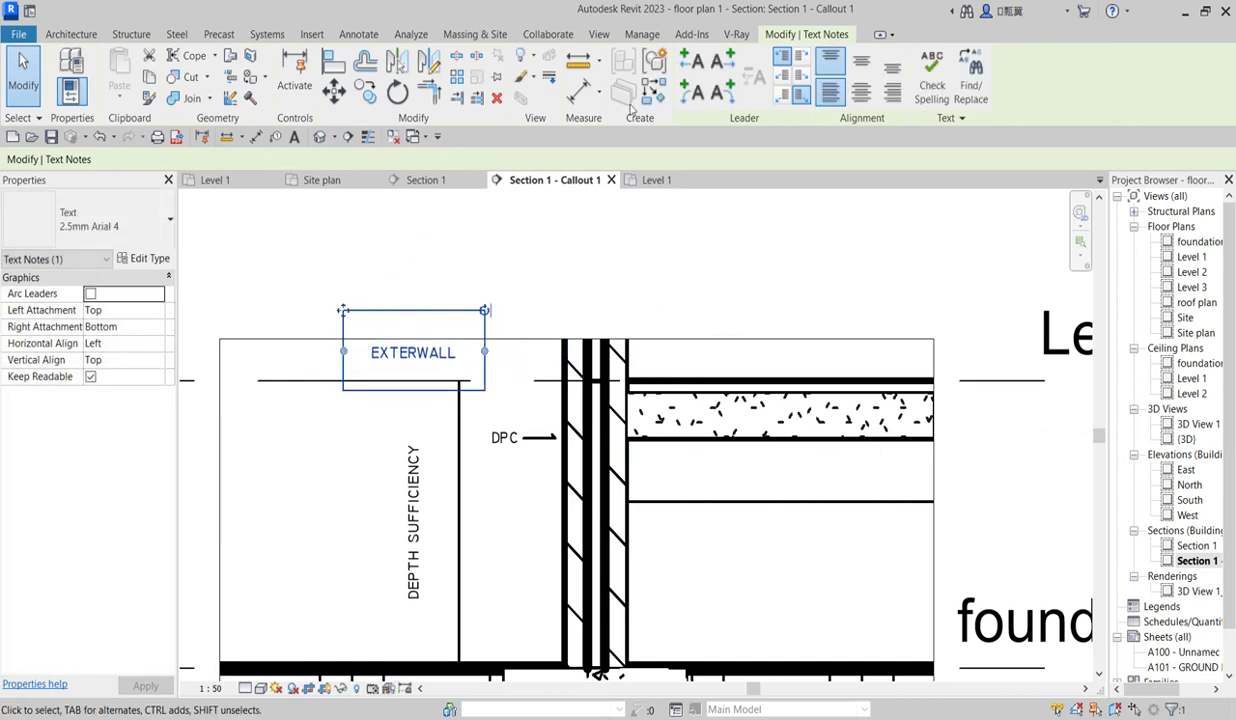
click(542, 440)
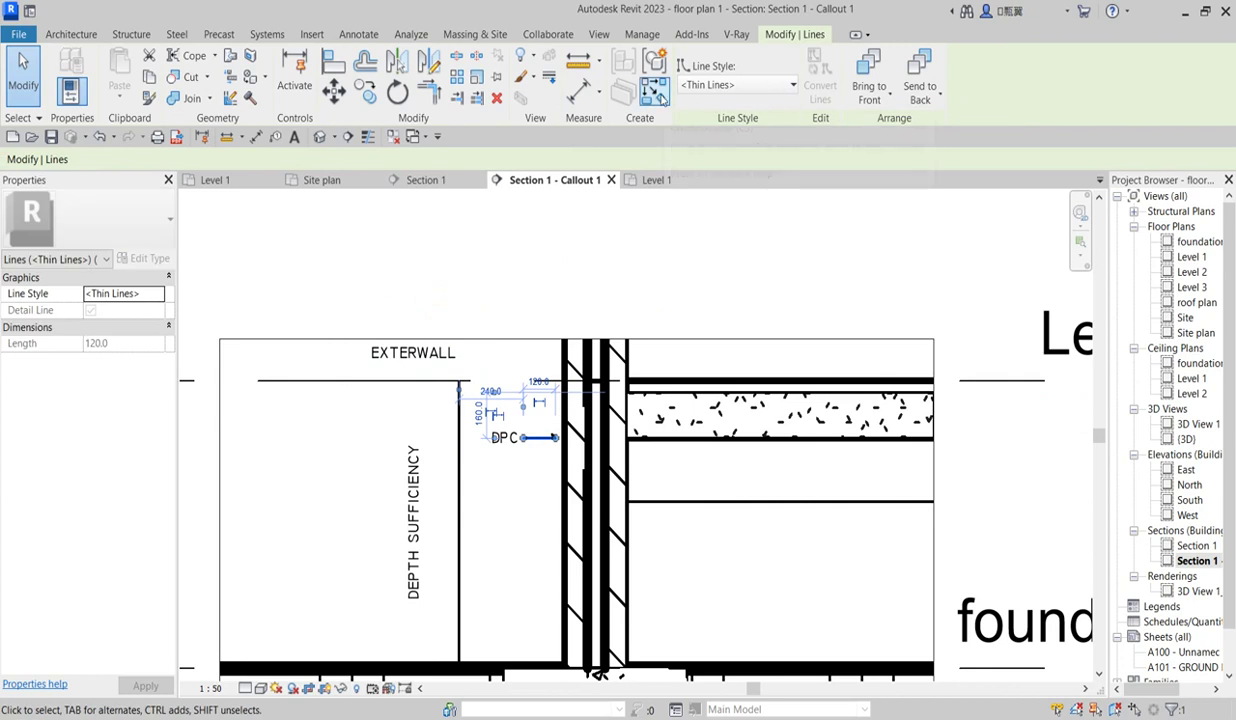
click(652, 90)
scroll(580, 360, up, 3)
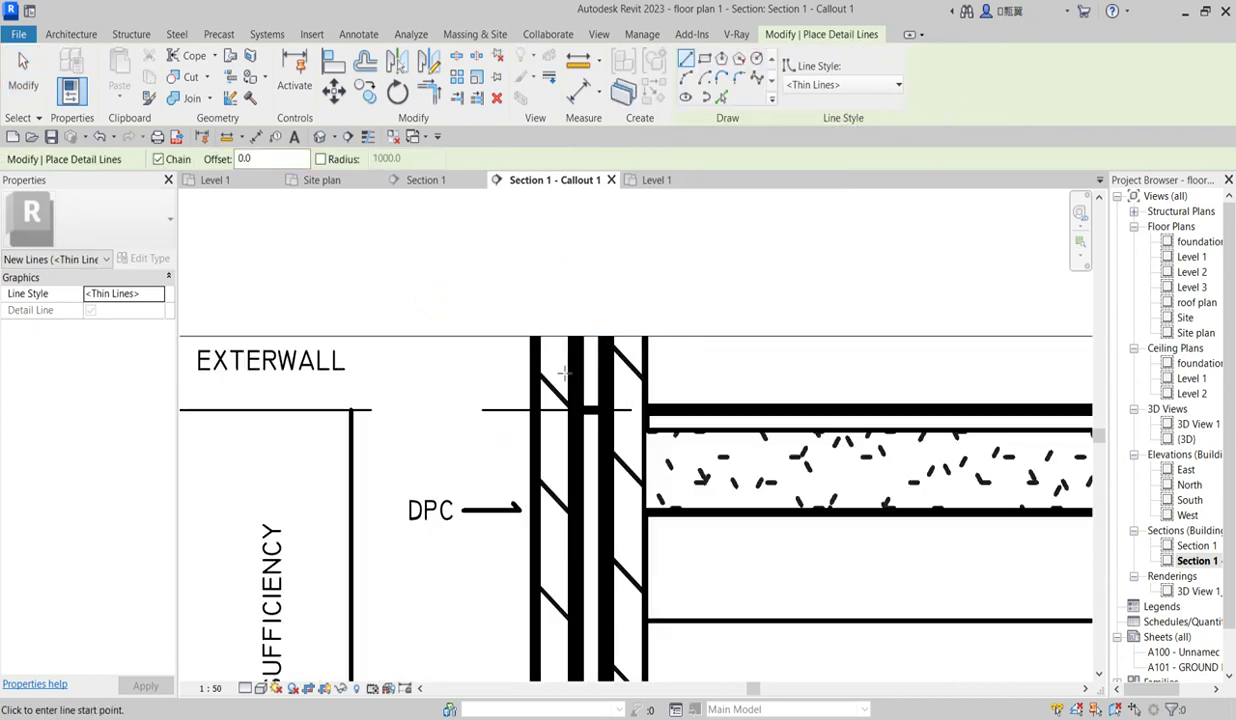
click(558, 366)
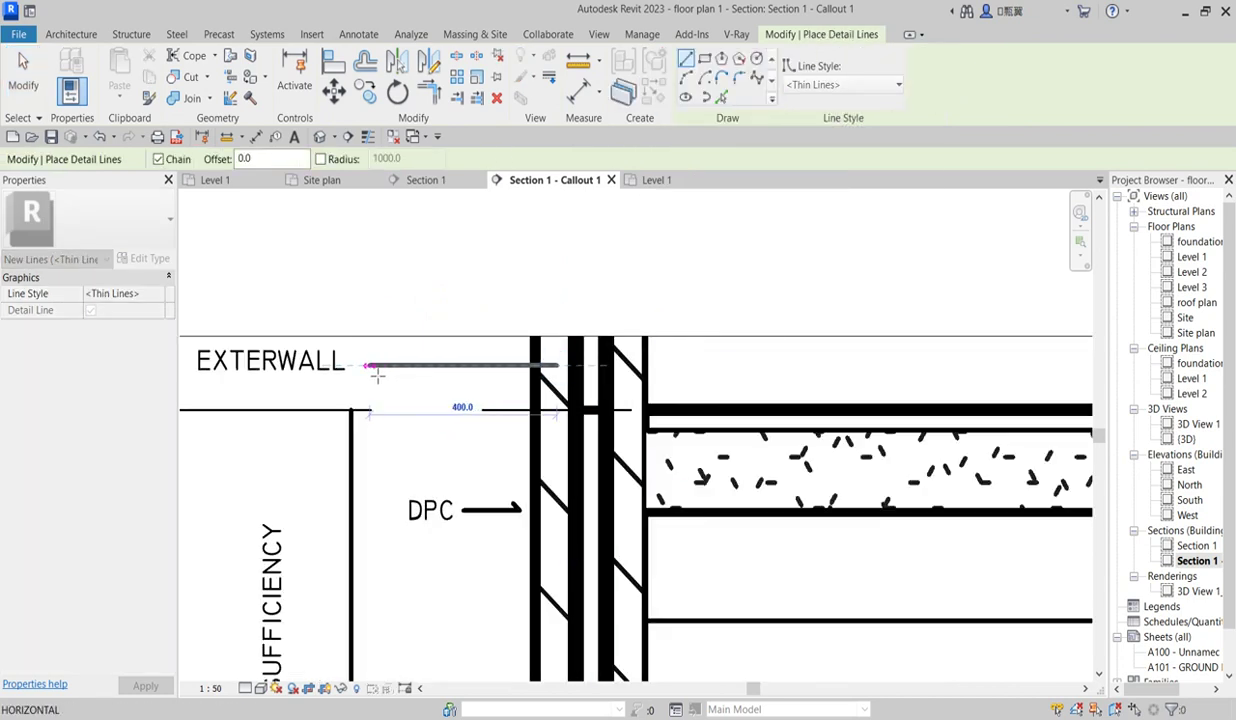
click(369, 367)
key(Escape)
scroll(585, 362, up, 1)
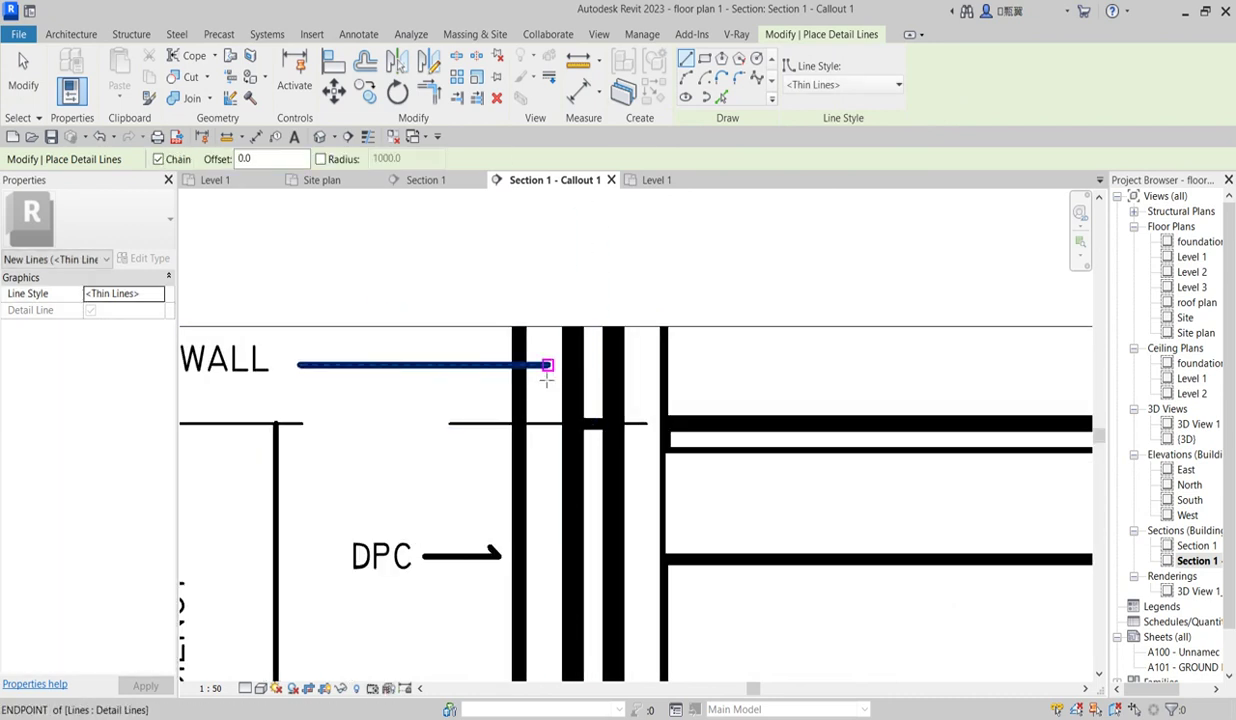
scroll(546, 372, up, 2)
click(544, 364)
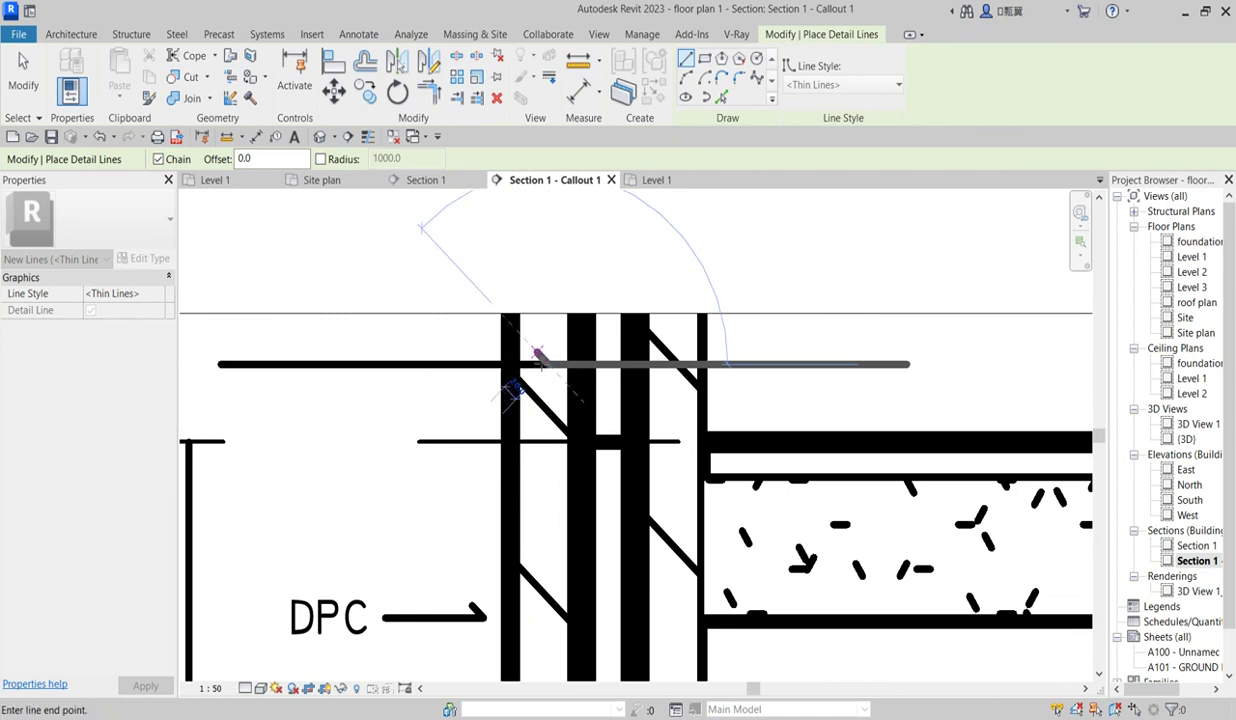
Pull the crop region's bottom edge up closer to the foundation detail
key(Escape)
key(Escape)
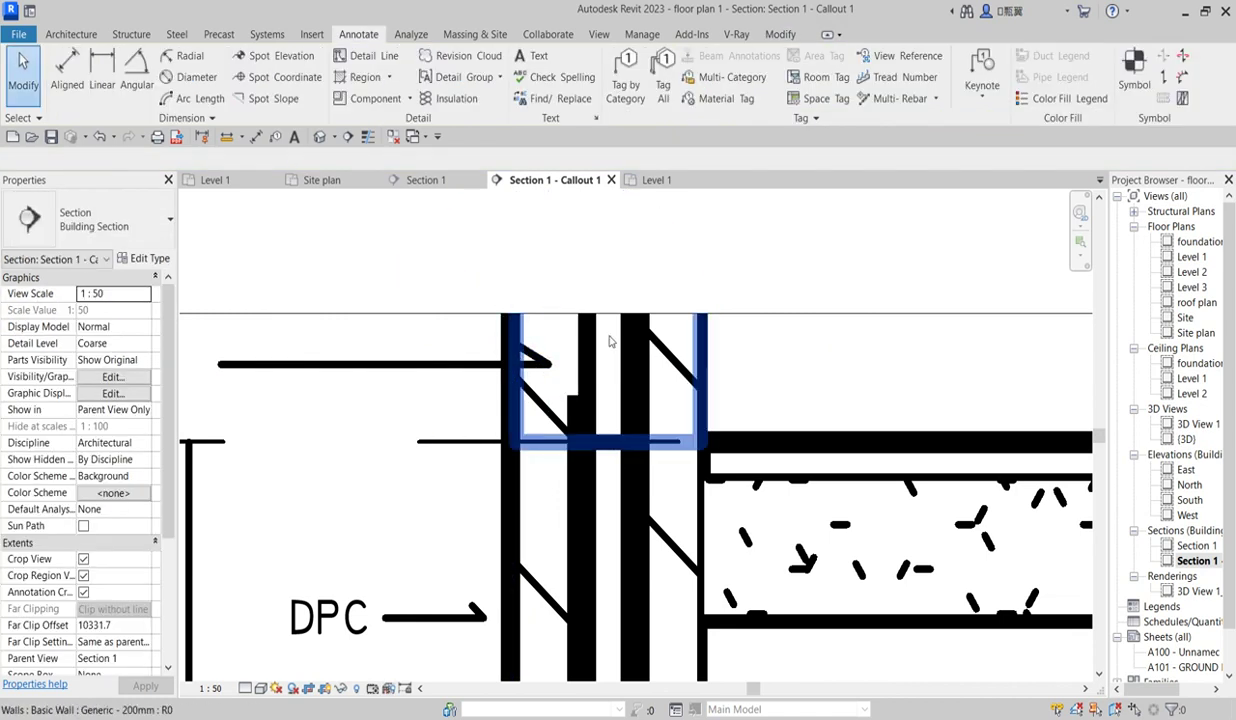
scroll(576, 405, down, 2)
scroll(576, 405, down, 2)
scroll(670, 340, down, 2)
click(514, 499)
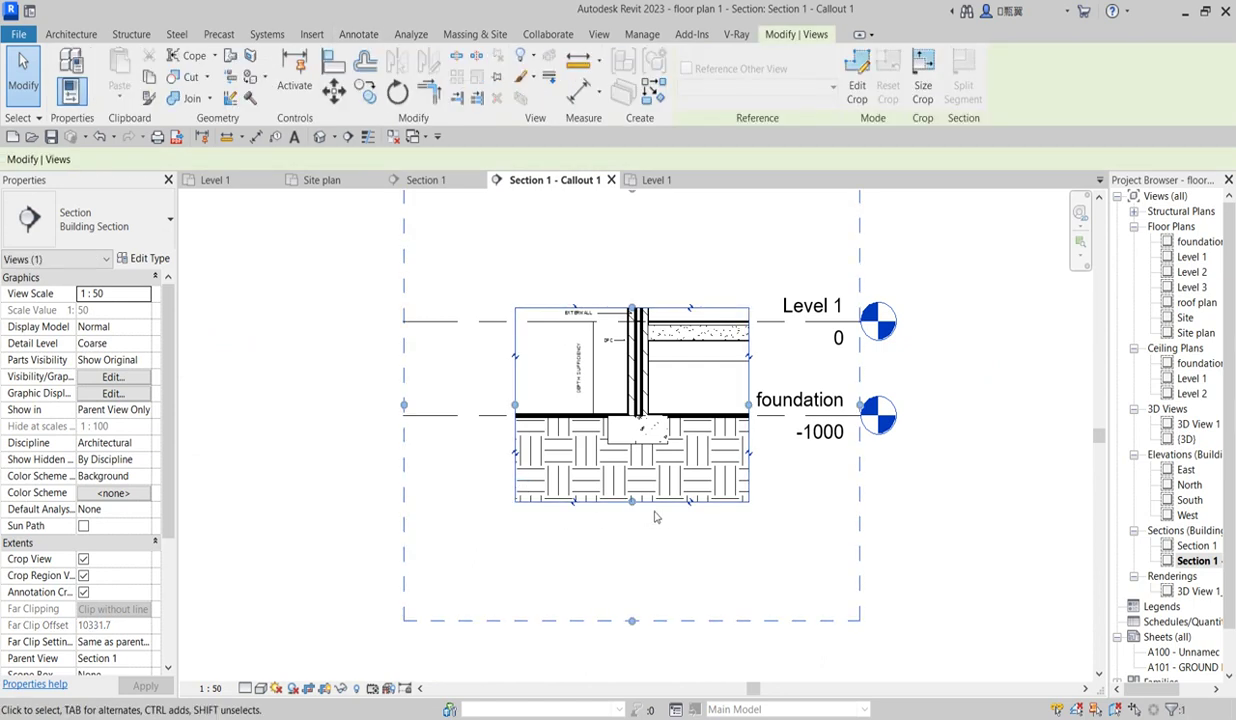
drag(637, 486, 637, 467)
click(658, 502)
Copy the DEPTH SUFFICIENCY note and turn the copy back to horizontal
scroll(564, 472, up, 2)
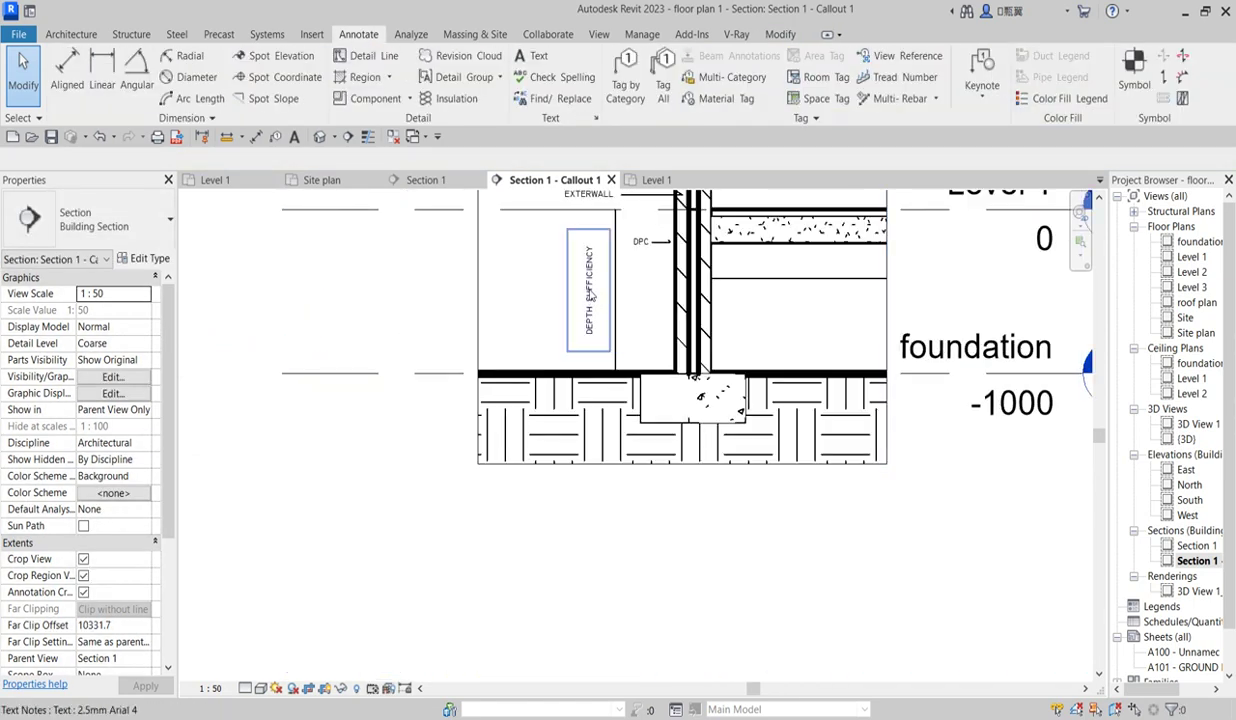
click(589, 289)
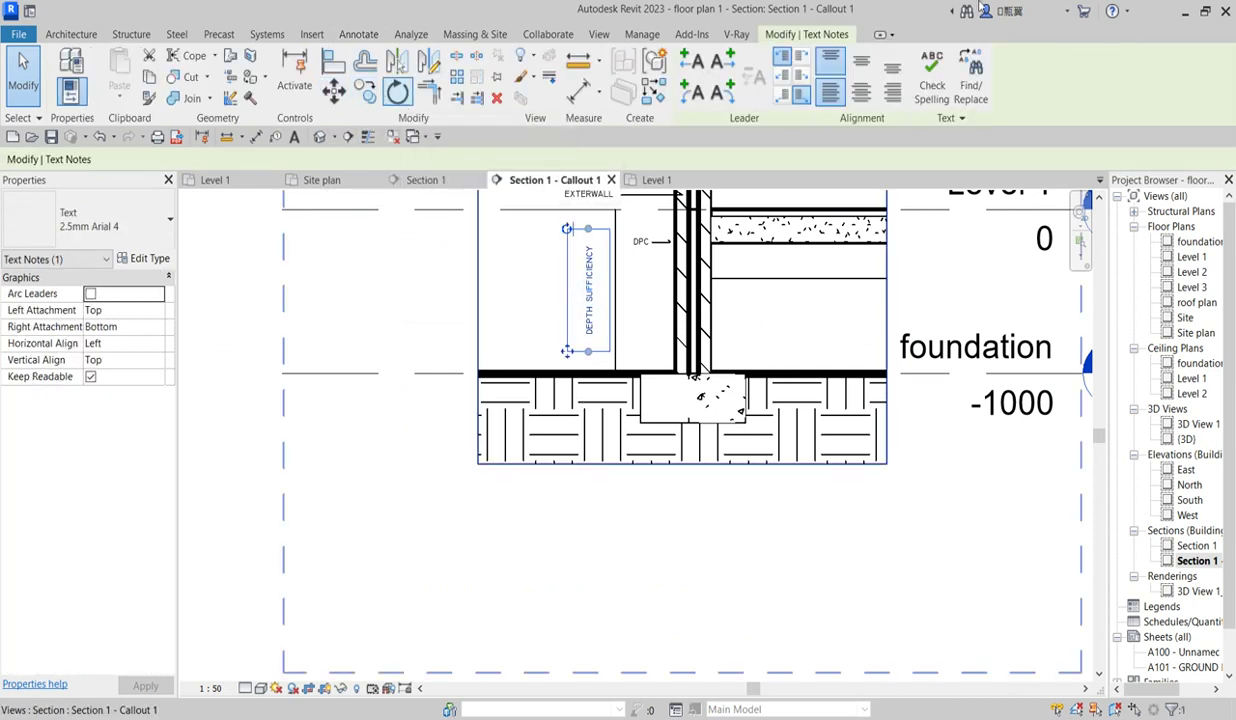
click(366, 92)
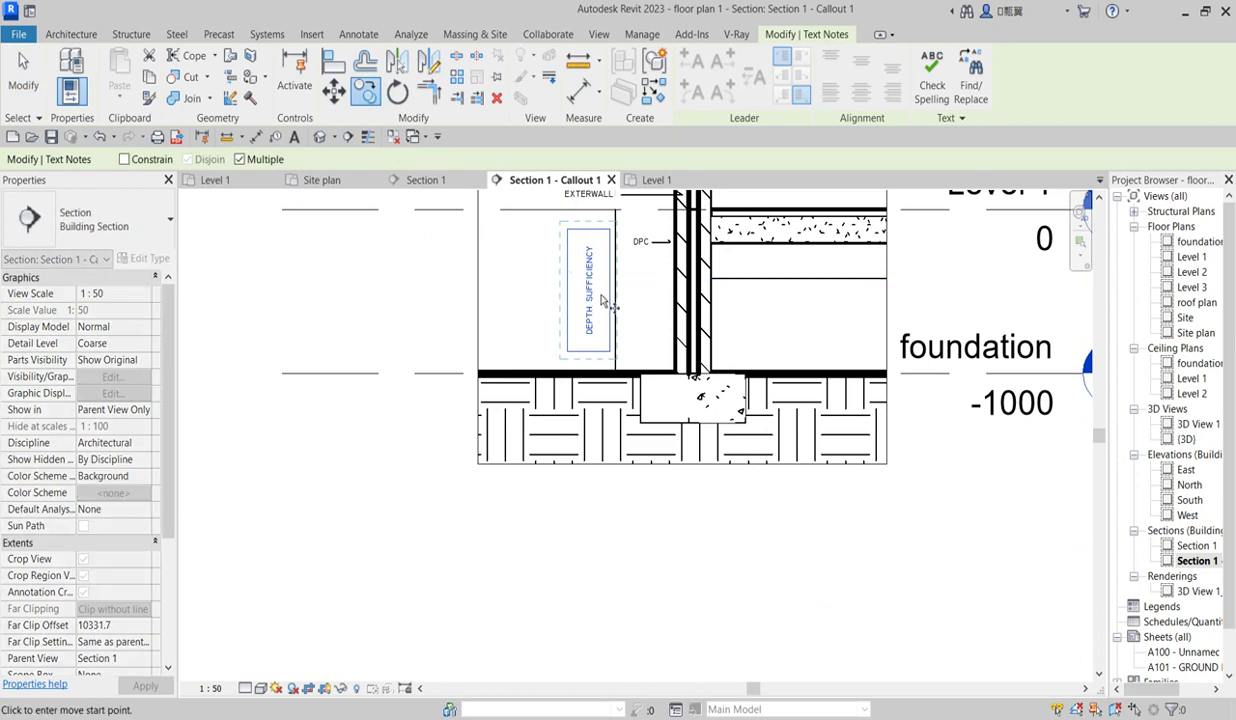
scroll(543, 435, up, 3)
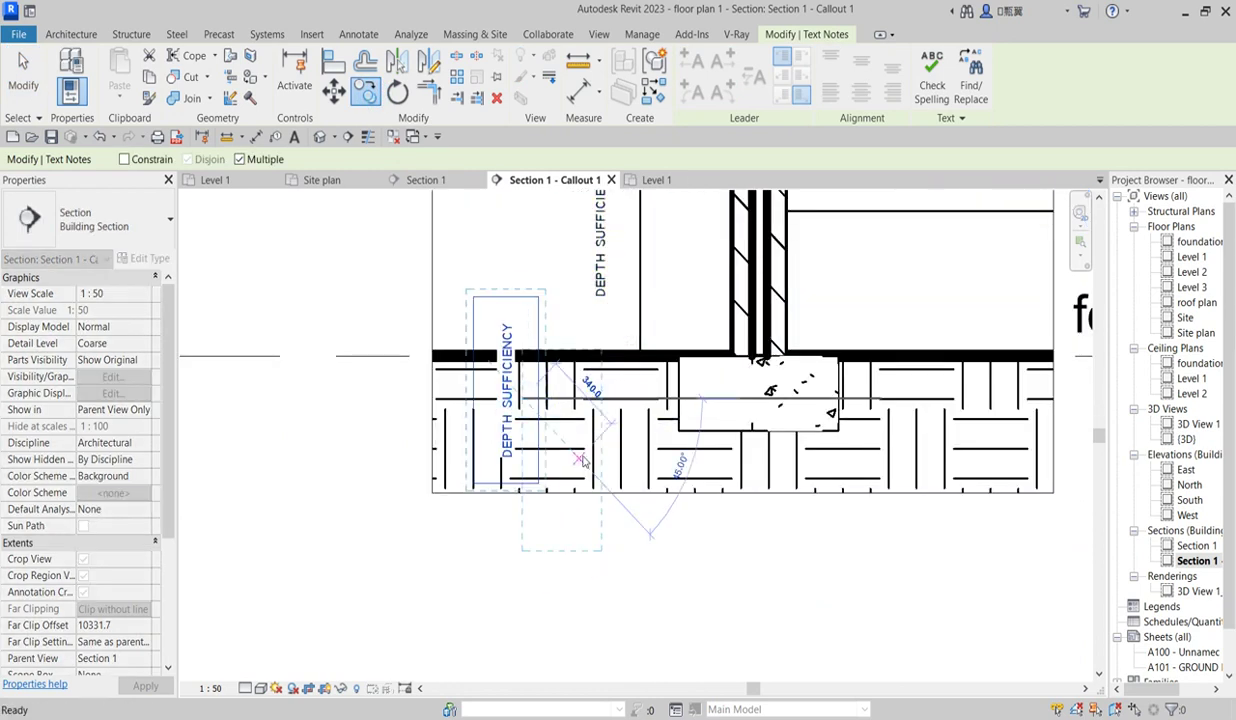
click(464, 302)
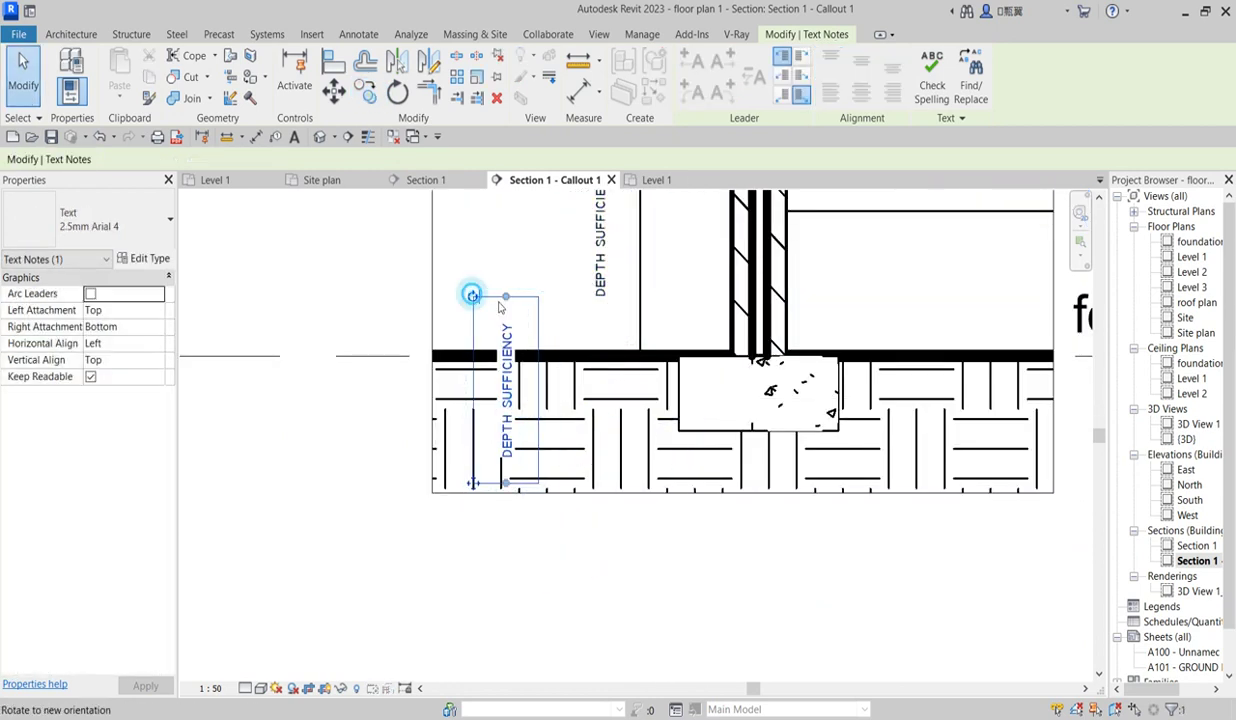
drag(471, 296, 573, 375)
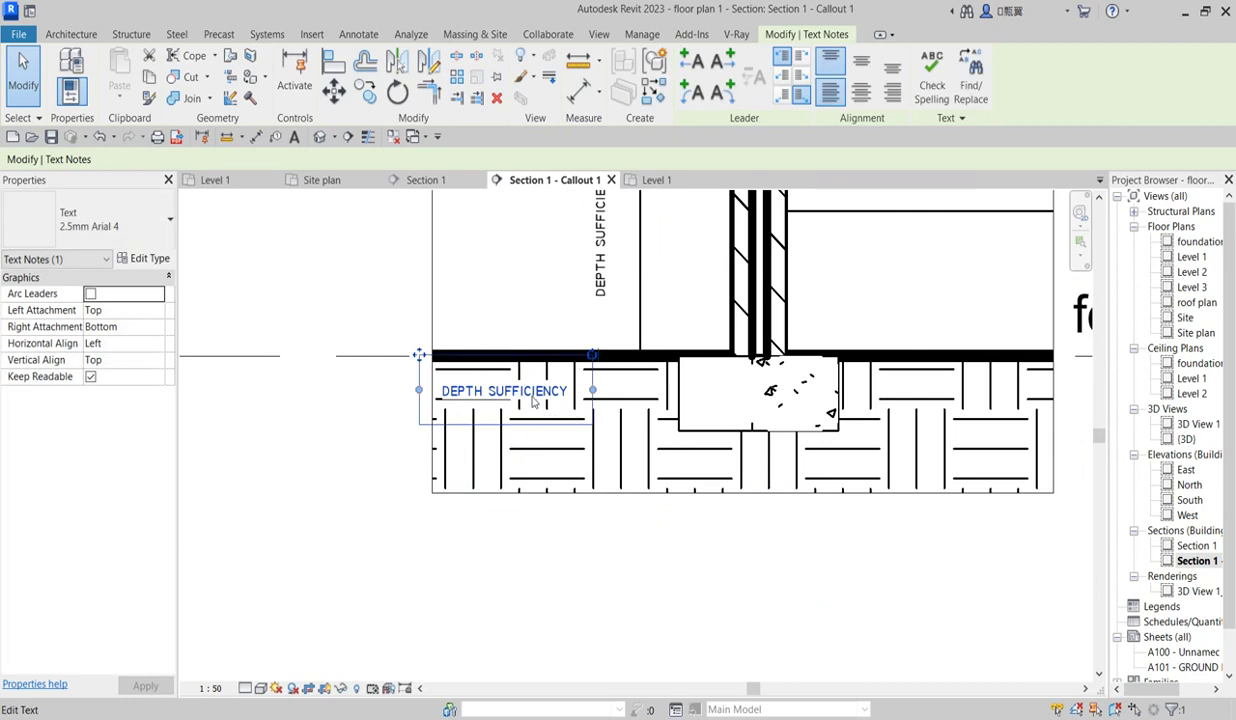
Change the copied note's text to EARTH and move it above the ground
double_click(532, 395)
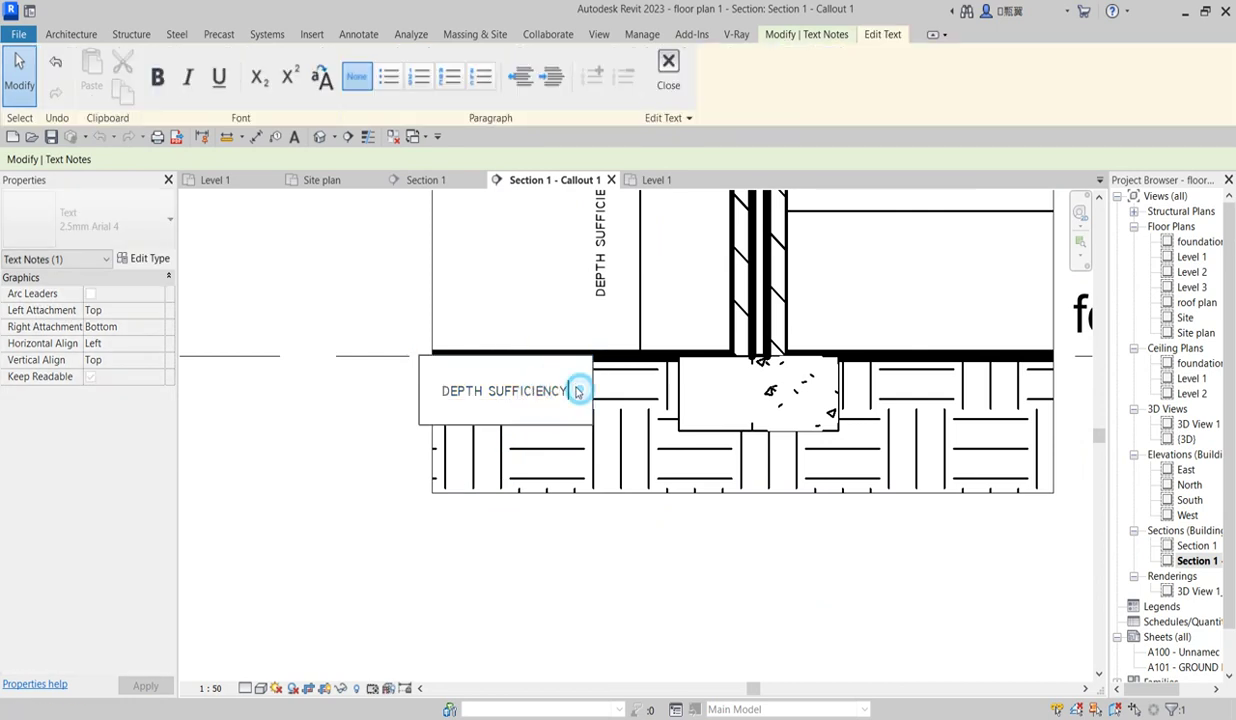
drag(566, 391, 420, 389)
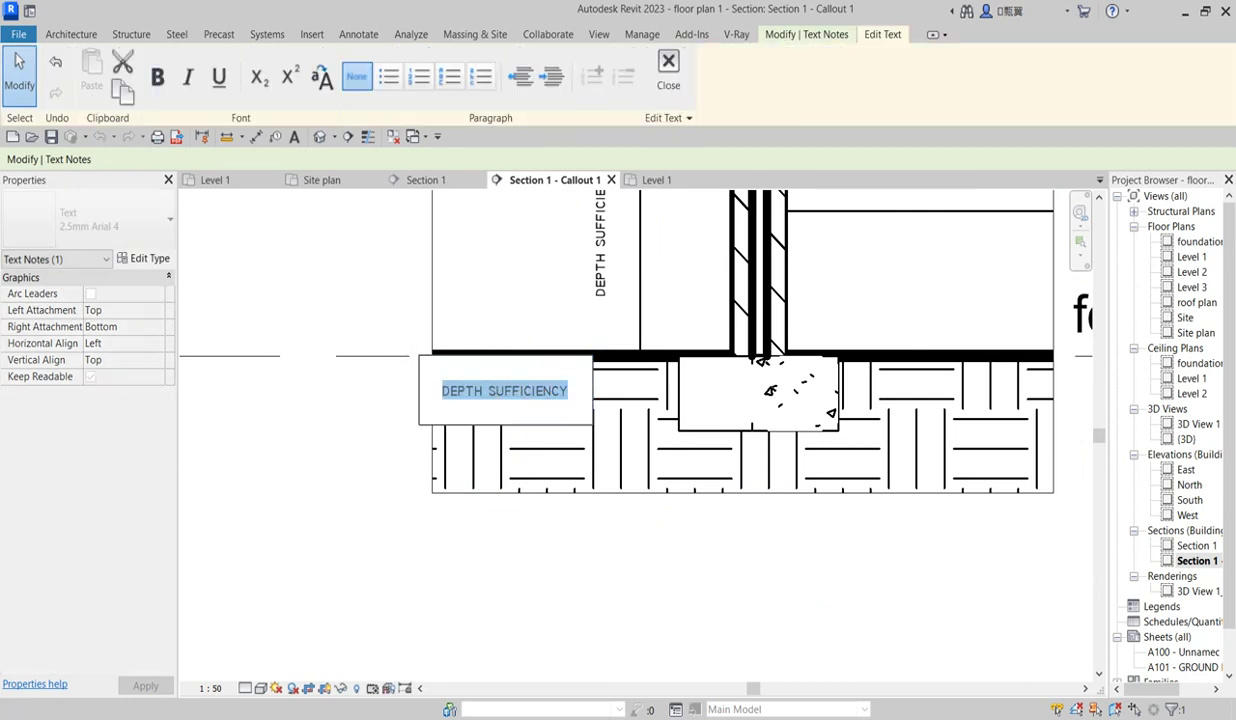
text(EARTH)
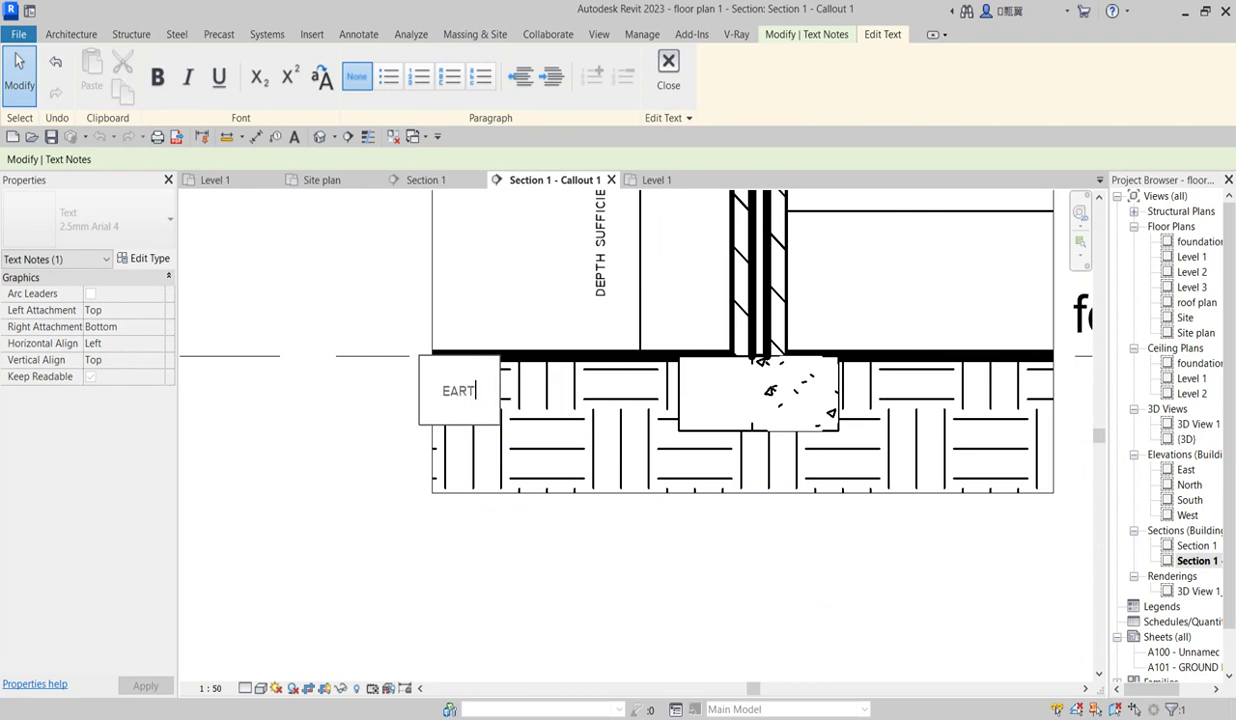
click(505, 268)
drag(419, 355, 460, 268)
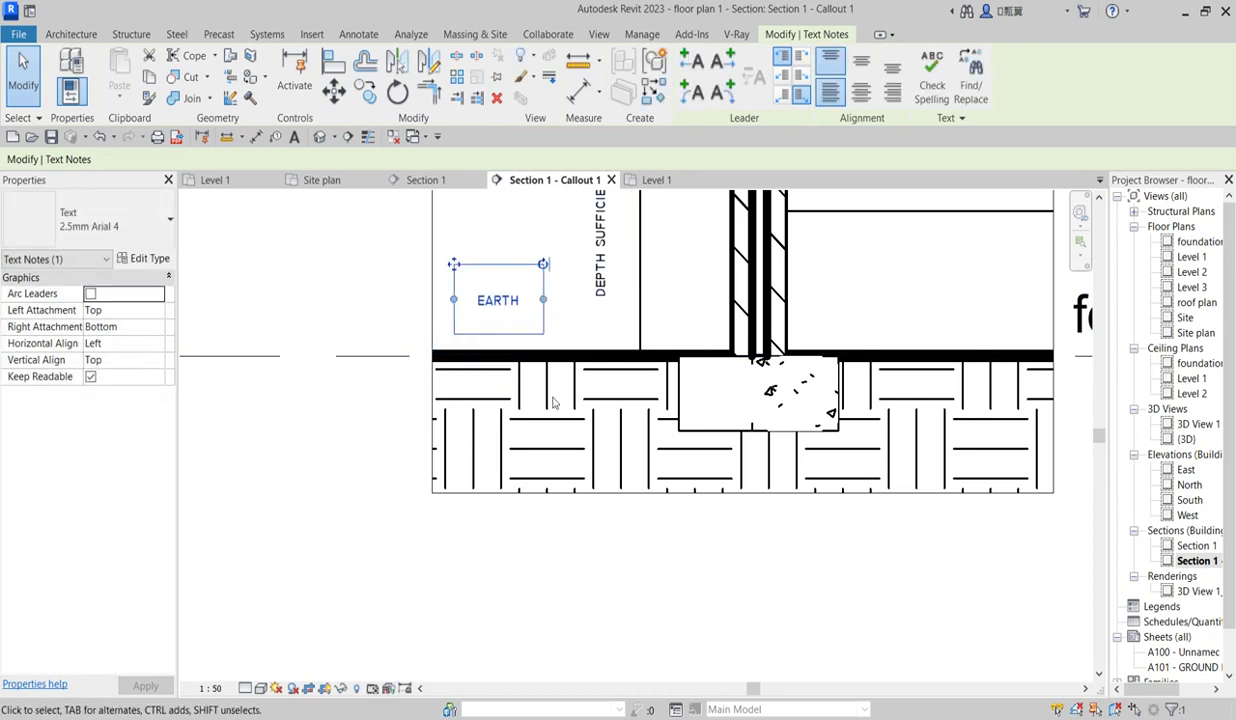
Draw a detail line (DL) from the ground up to the EARTH label
key(d)
key(l)
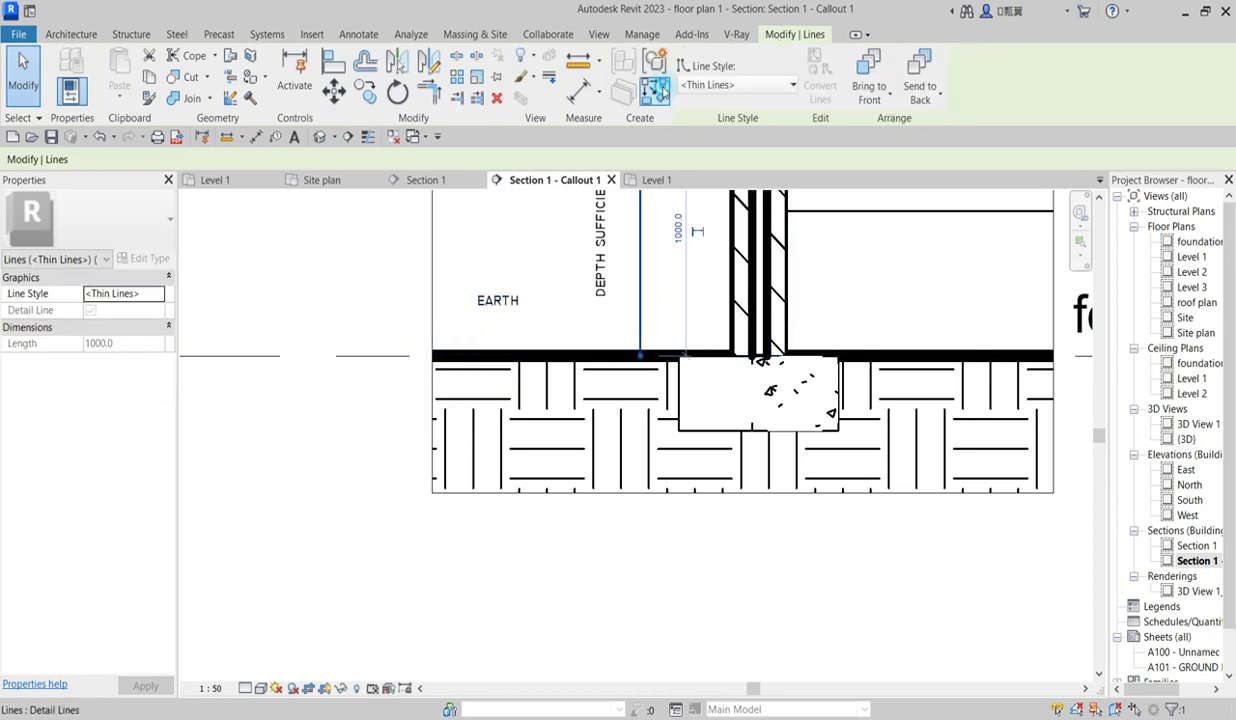
click(613, 377)
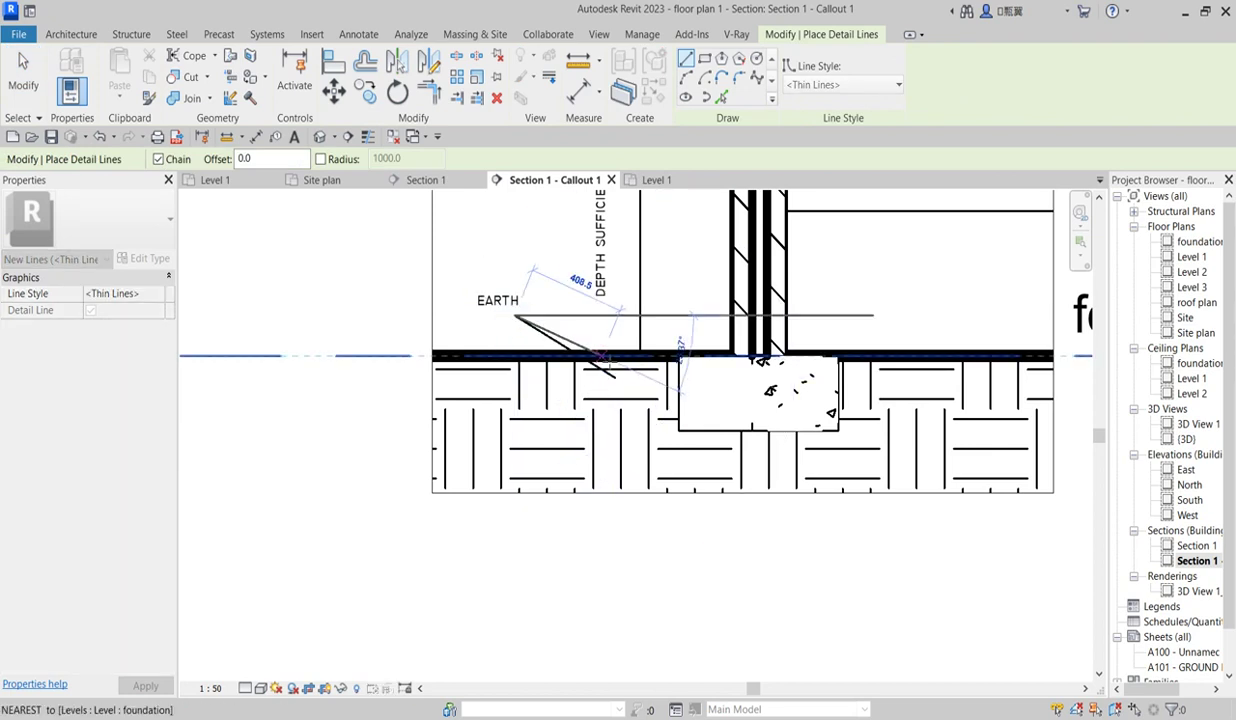
click(514, 318)
key(Escape)
key(Escape)
scroll(419, 565, down, 2)
Hide the callout's crop region boundary
scroll(419, 565, down, 1)
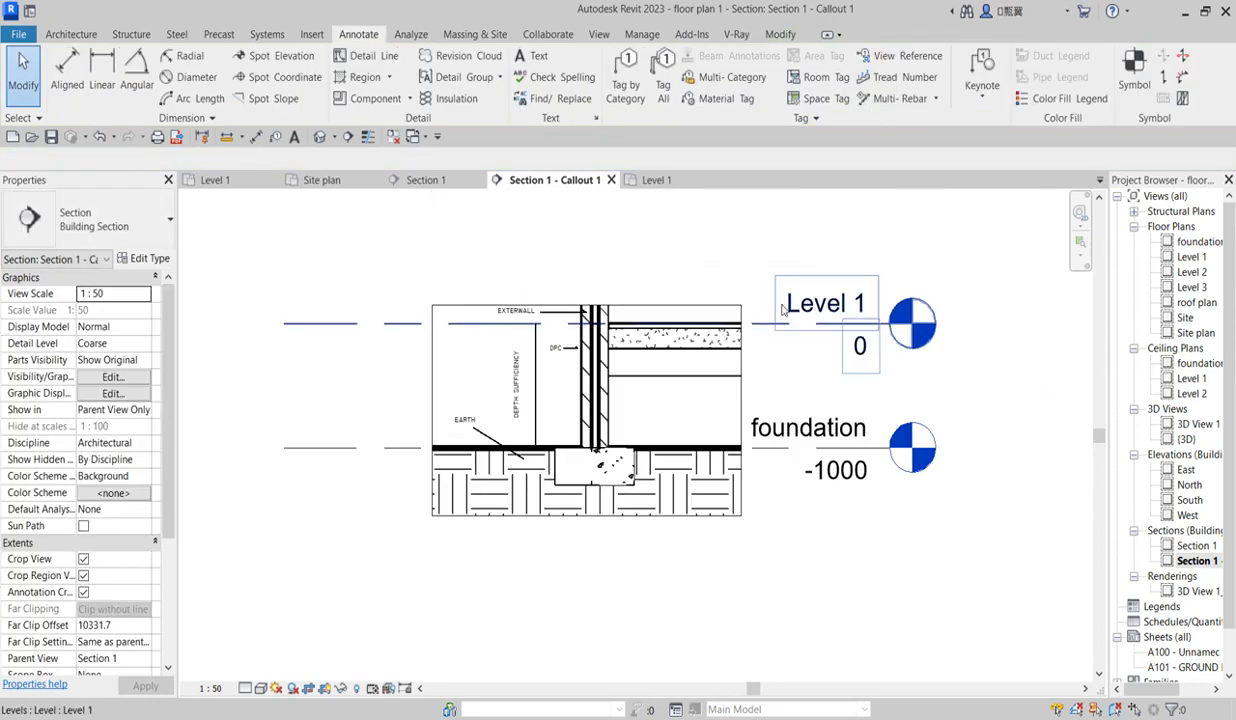
click(744, 405)
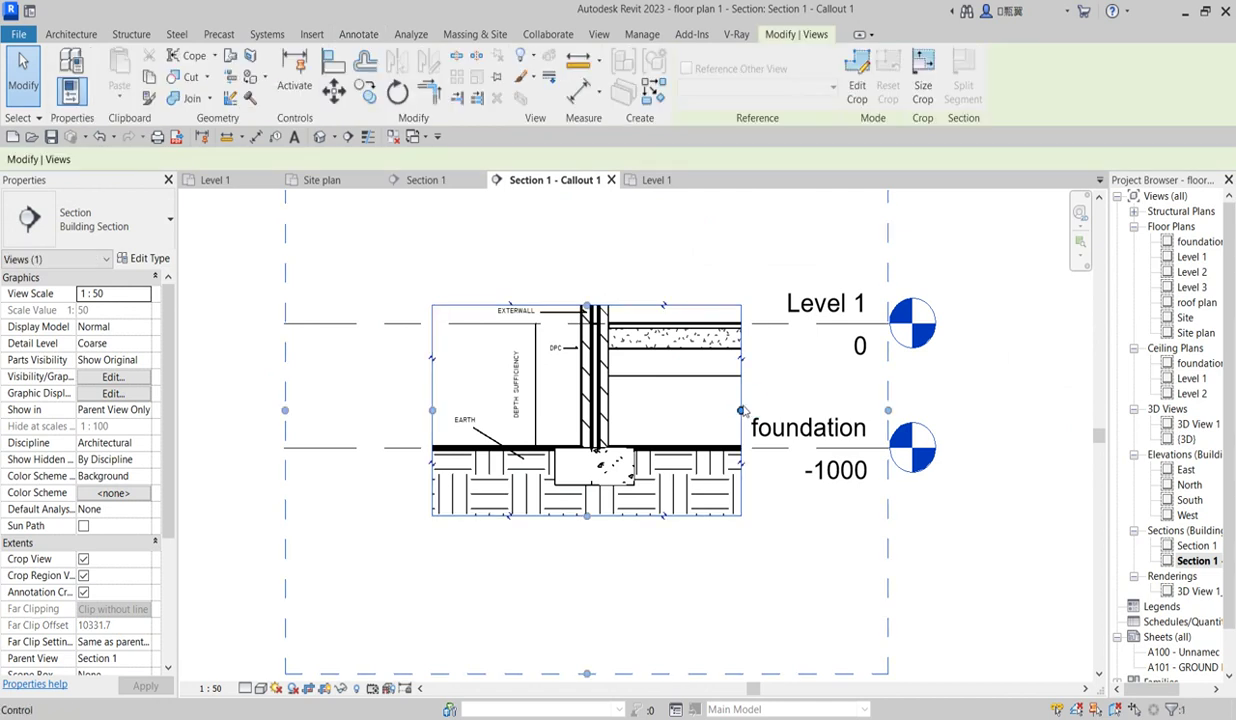
click(326, 689)
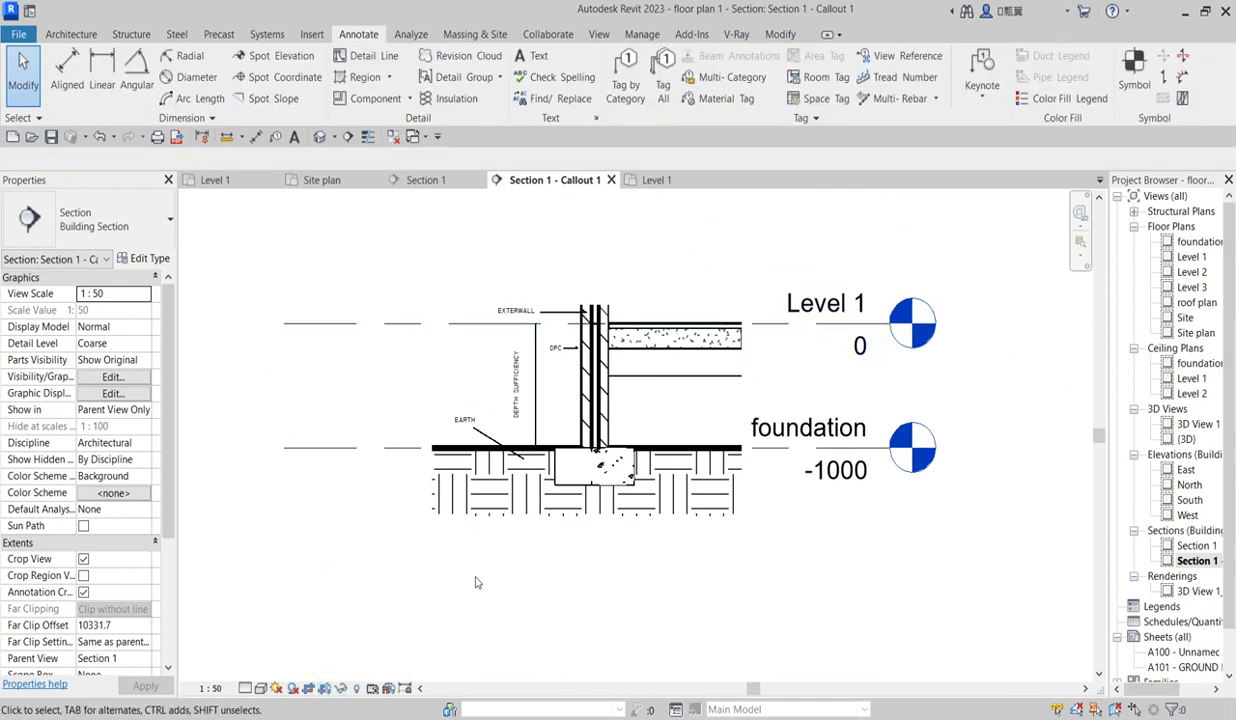
Shorten the foundation level line, then hide all level lines in this view
click(300, 447)
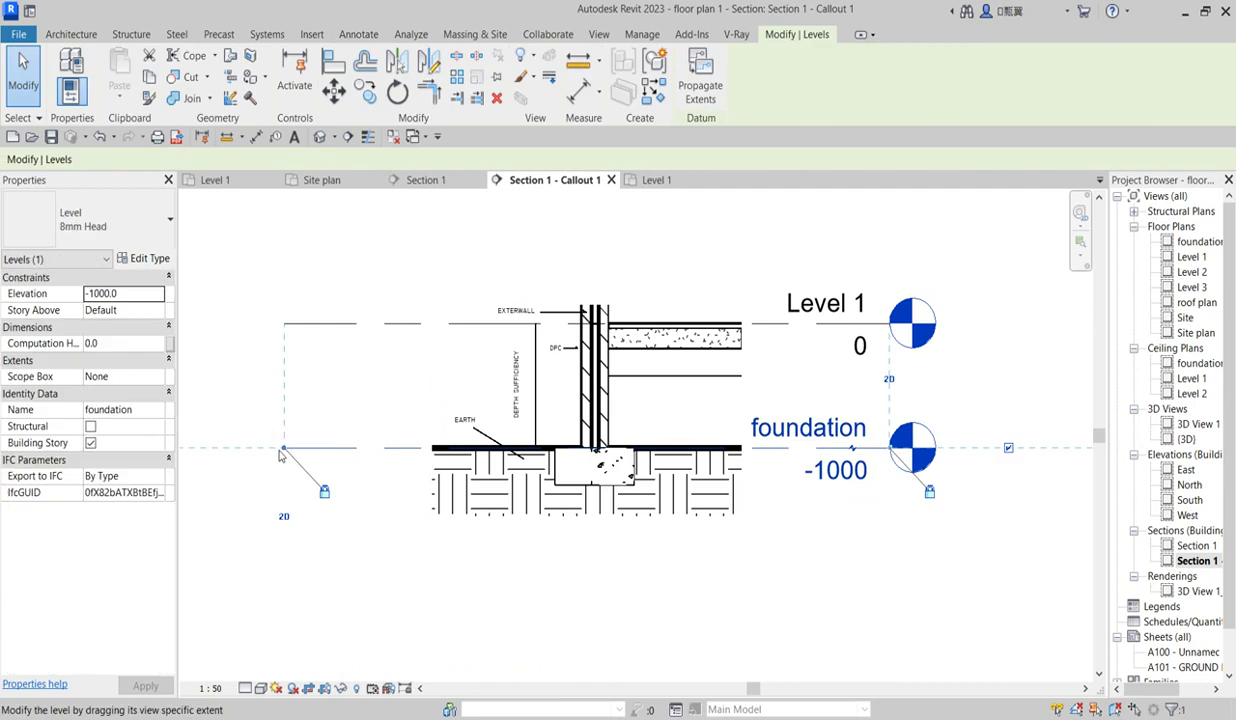
drag(282, 447, 391, 447)
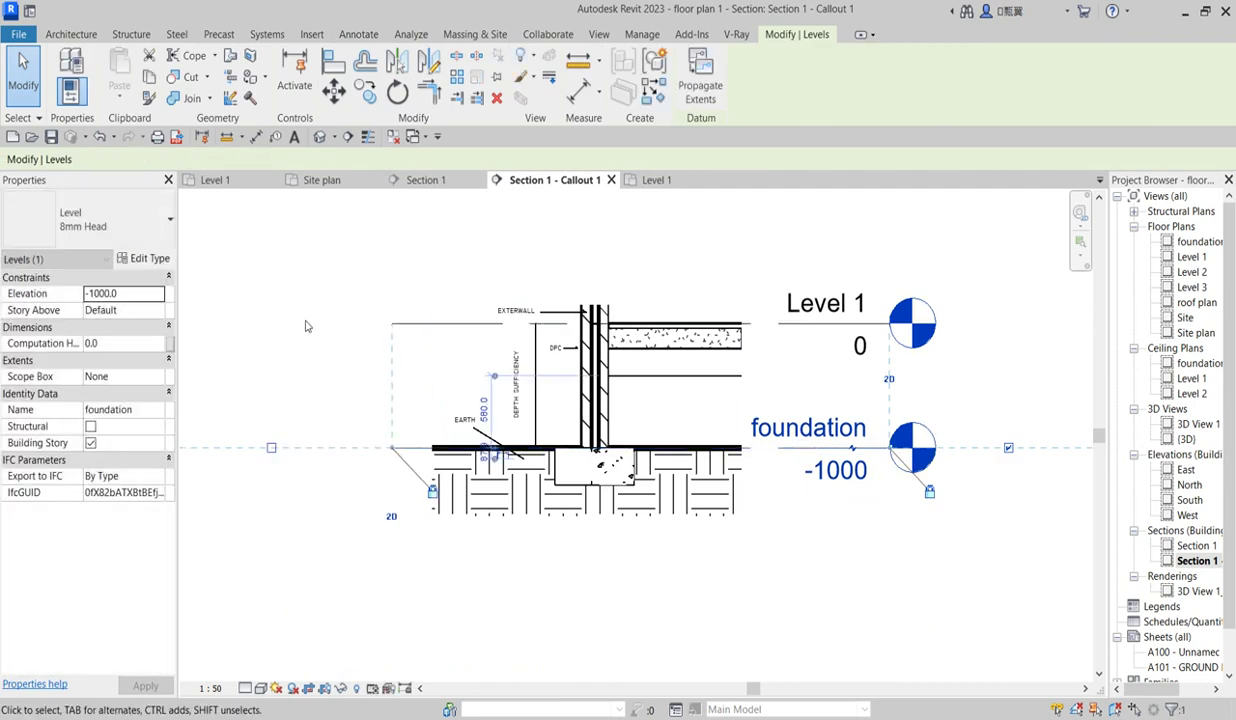
right_click(805, 327)
mouse_move(903, 440)
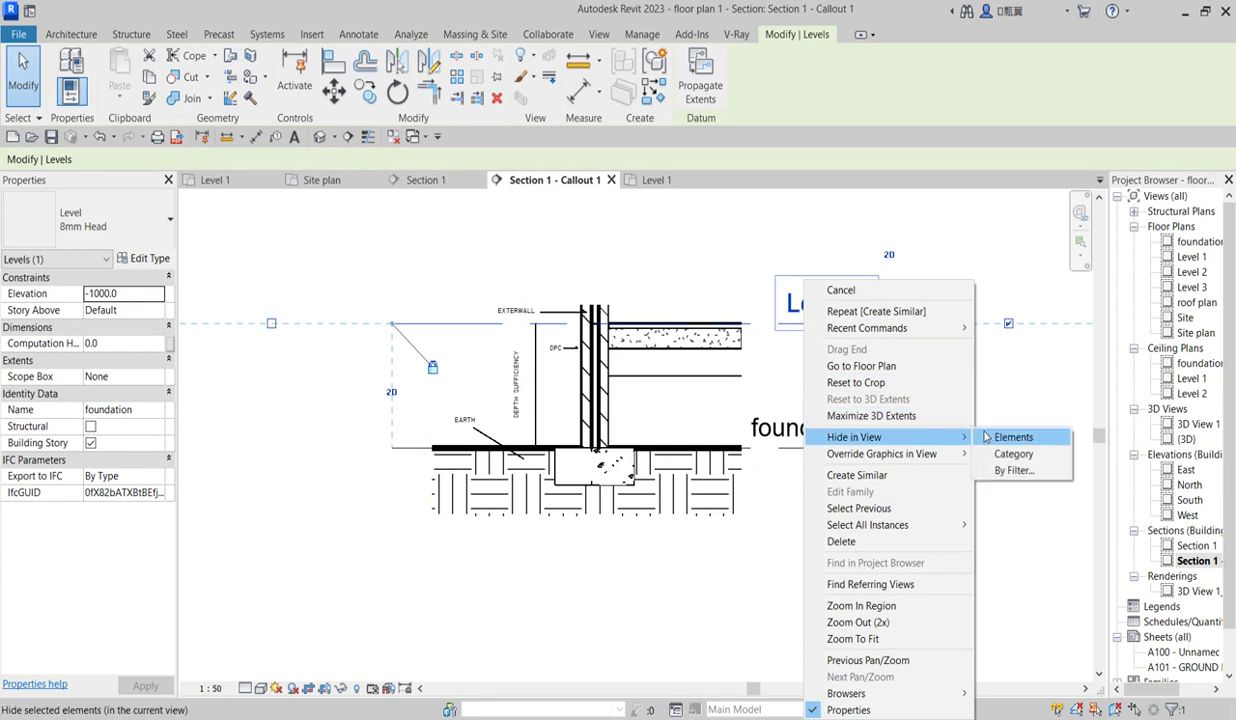
click(1000, 455)
Zoom in on the labelled foundation detail with Zoom In Region
scroll(900, 480, up, 3)
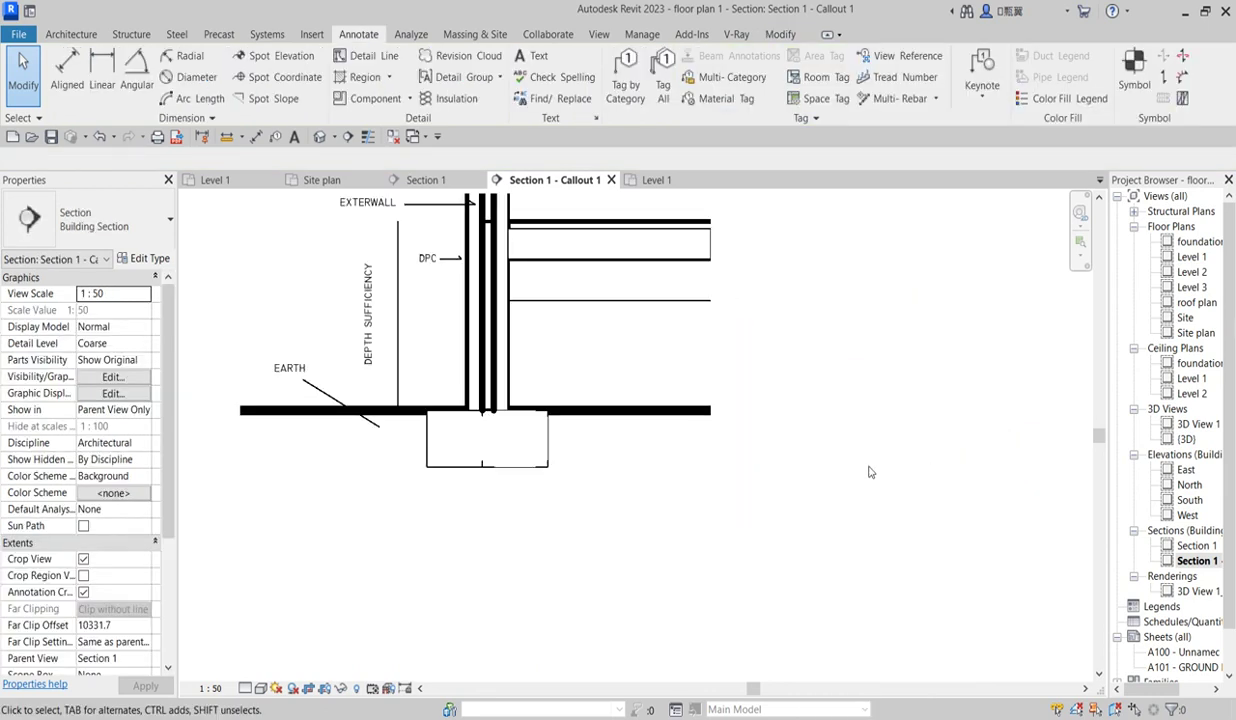
scroll(500, 533, down, 4)
scroll(678, 443, up, 3)
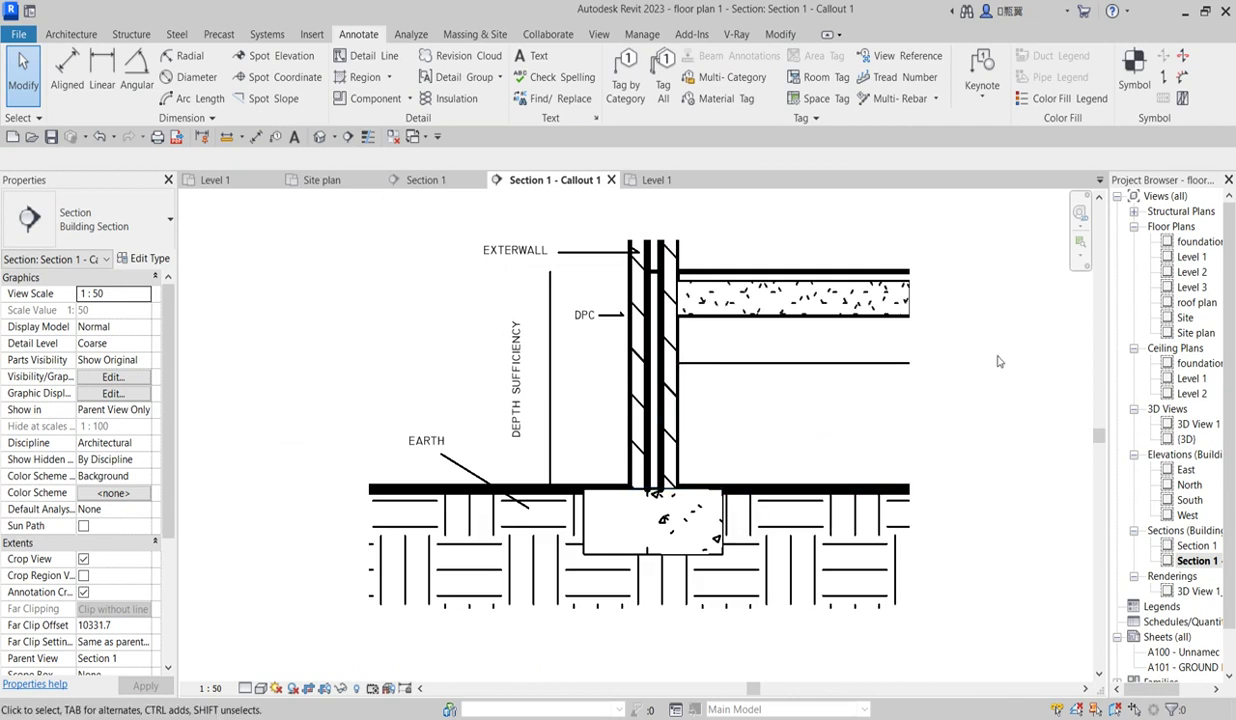
right_click(955, 322)
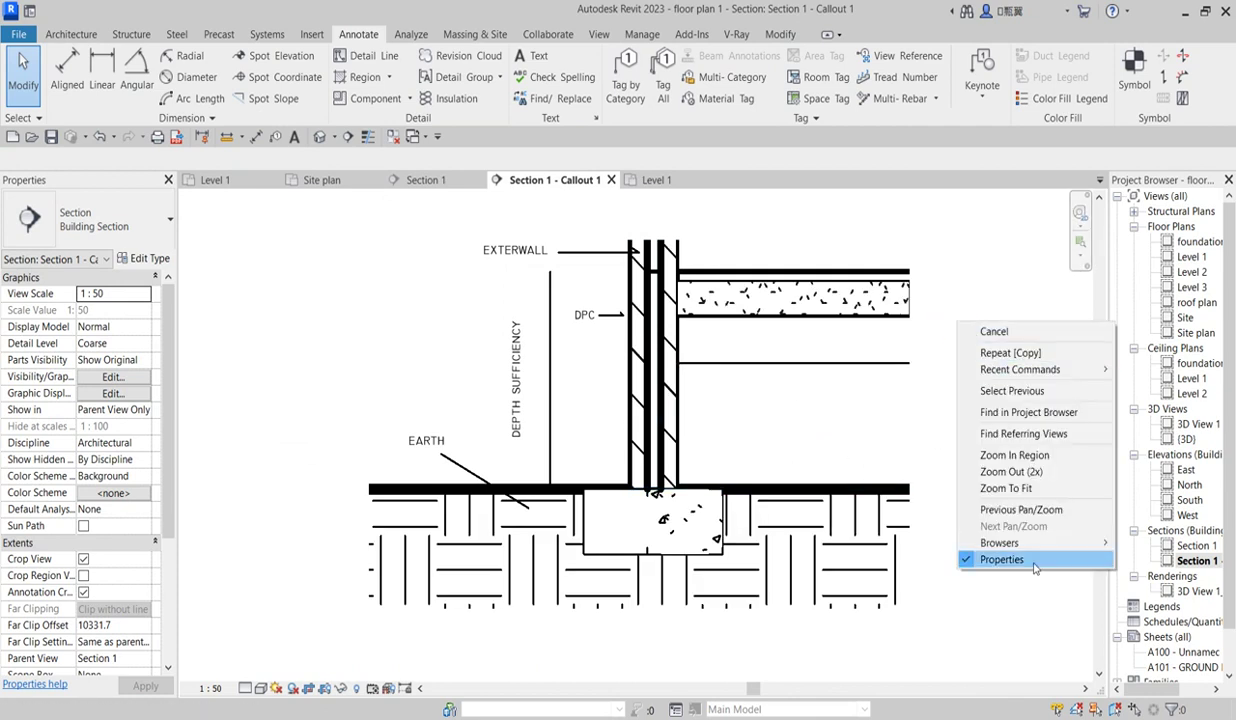
click(1020, 455)
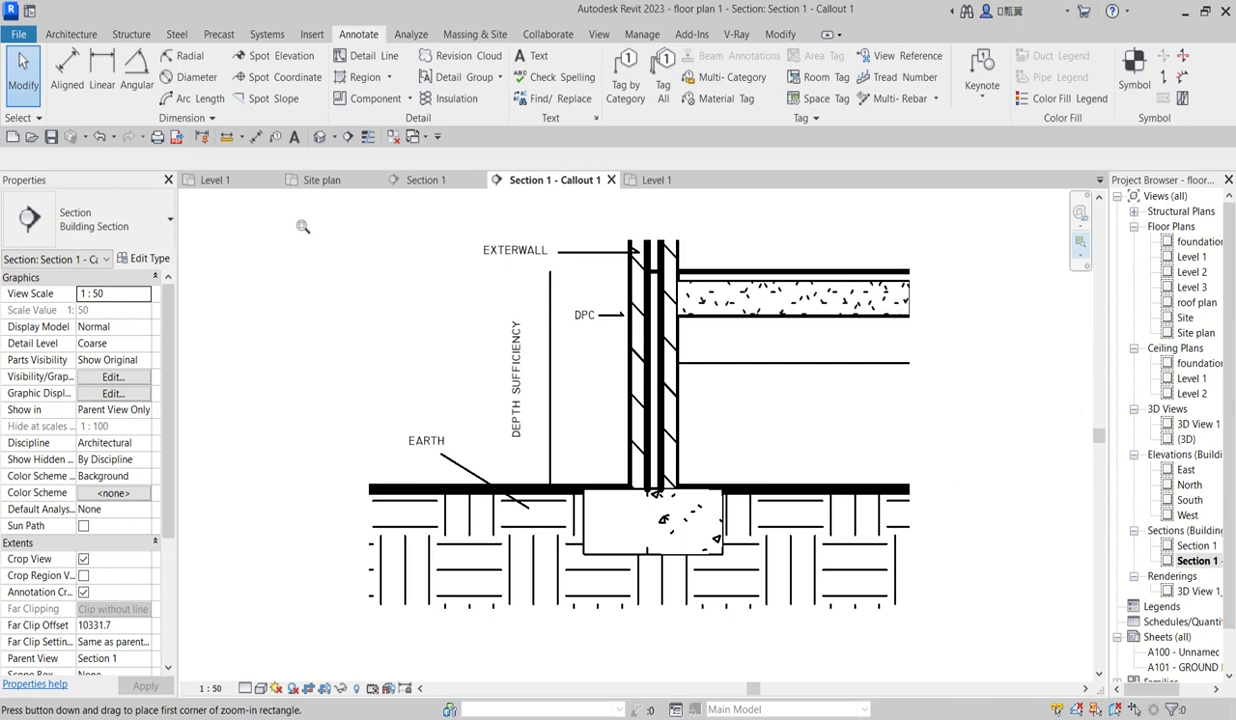
mouse_move(310, 221)
mouse_down()
mouse_move(786, 650)
mouse_move(960, 633)
mouse_up()
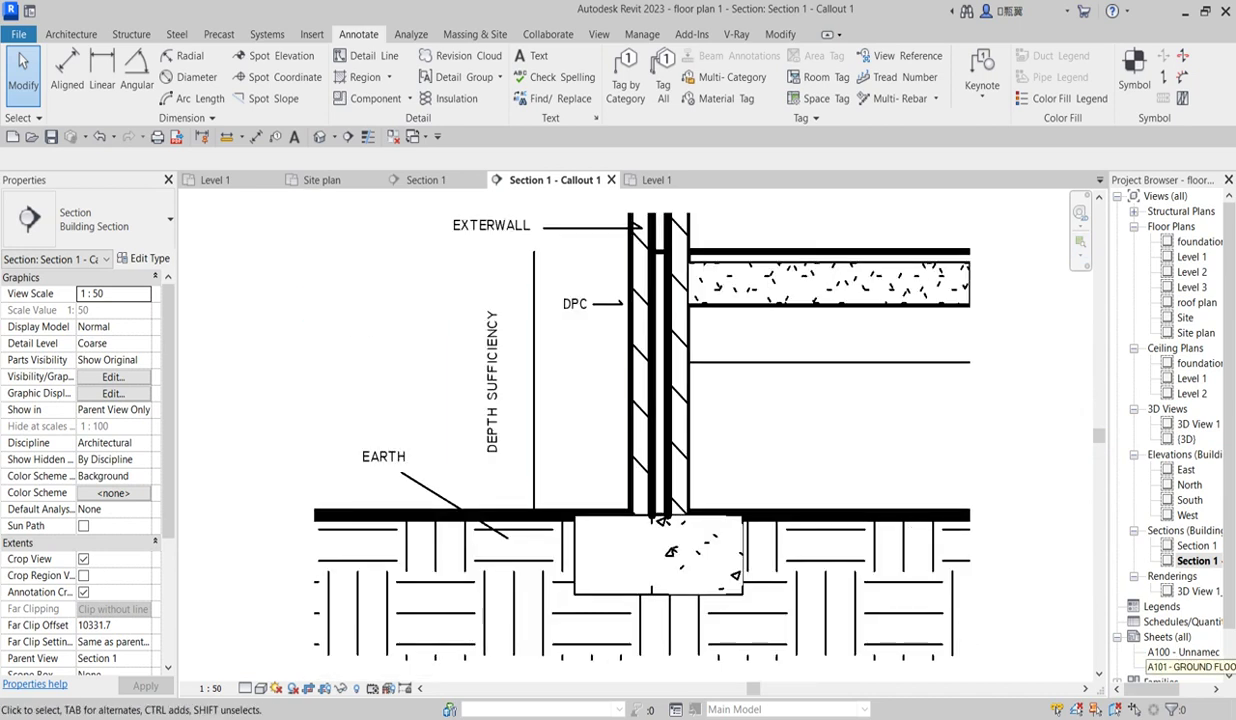
Rename the Section 1 - Callout 1 view in the Project Browser to 'Section details'
double_click(1185, 546)
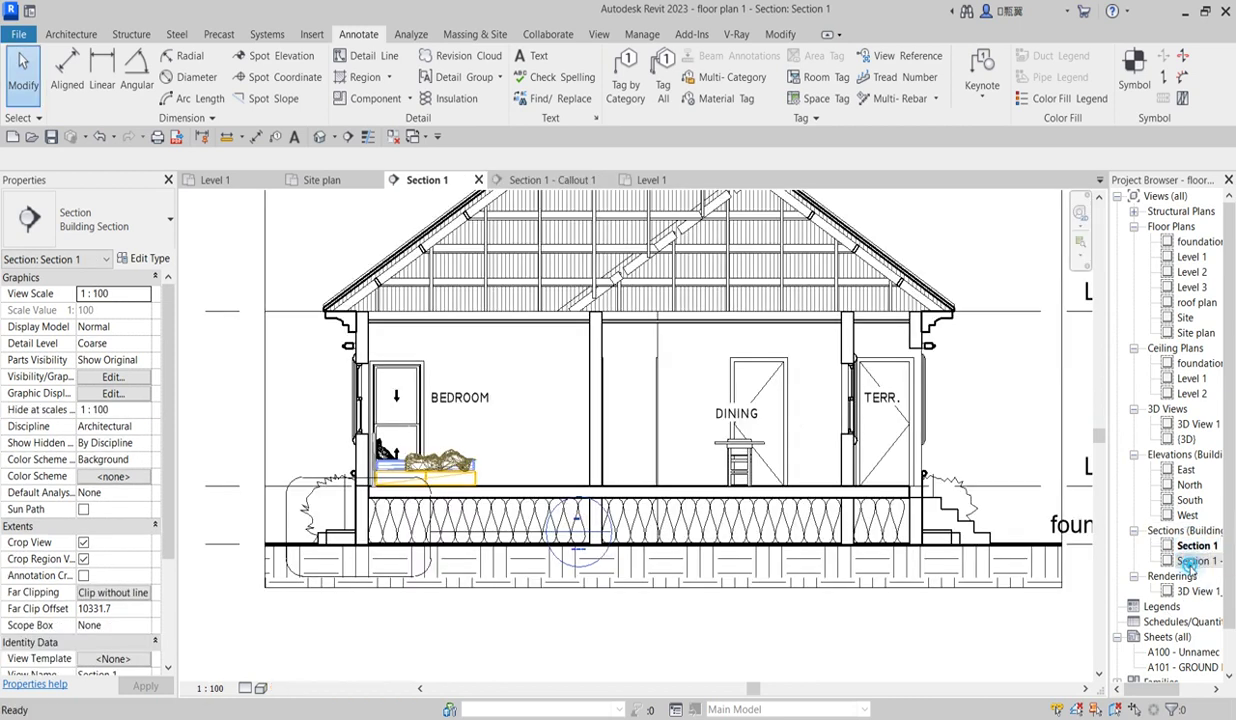
double_click(1192, 561)
right_click(1192, 563)
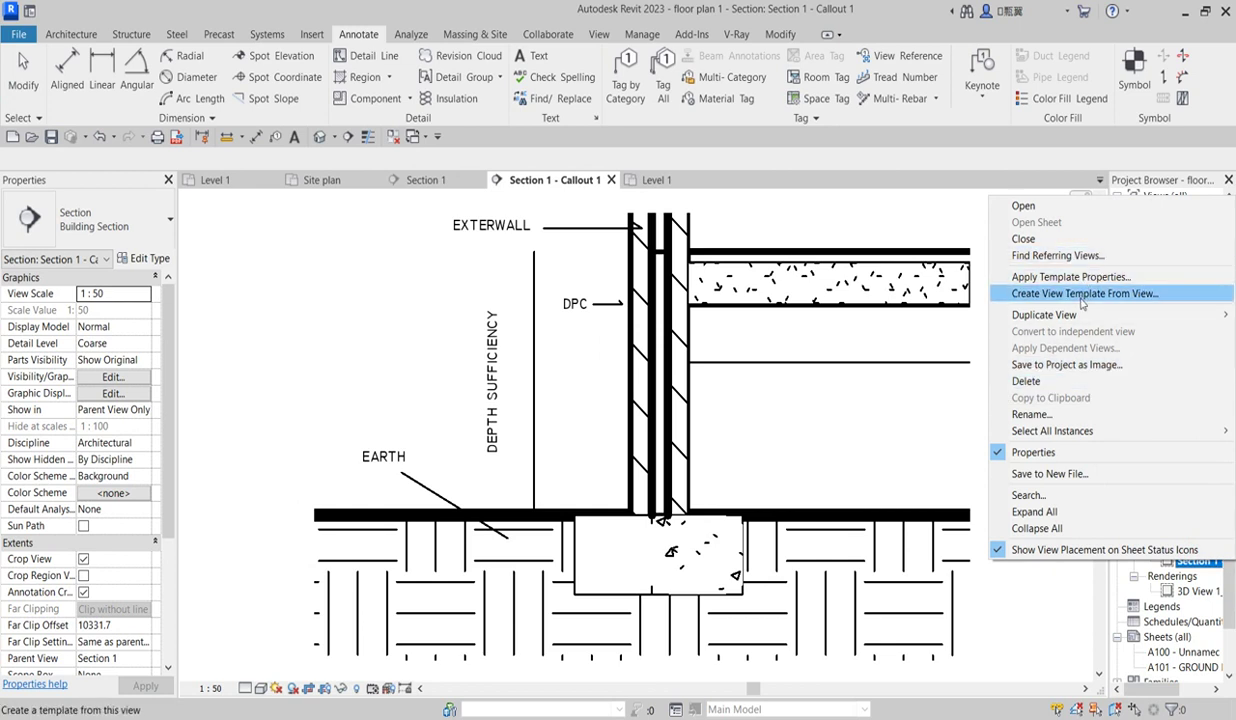
click(1045, 512)
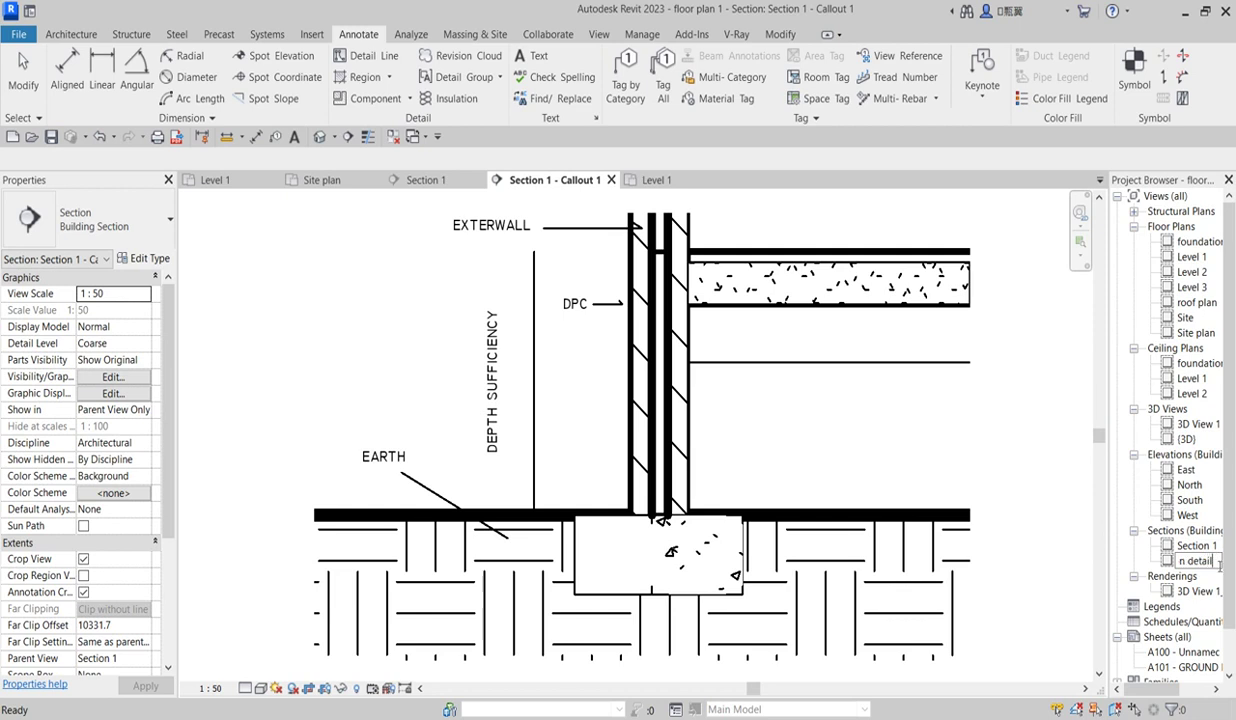
key(Return)
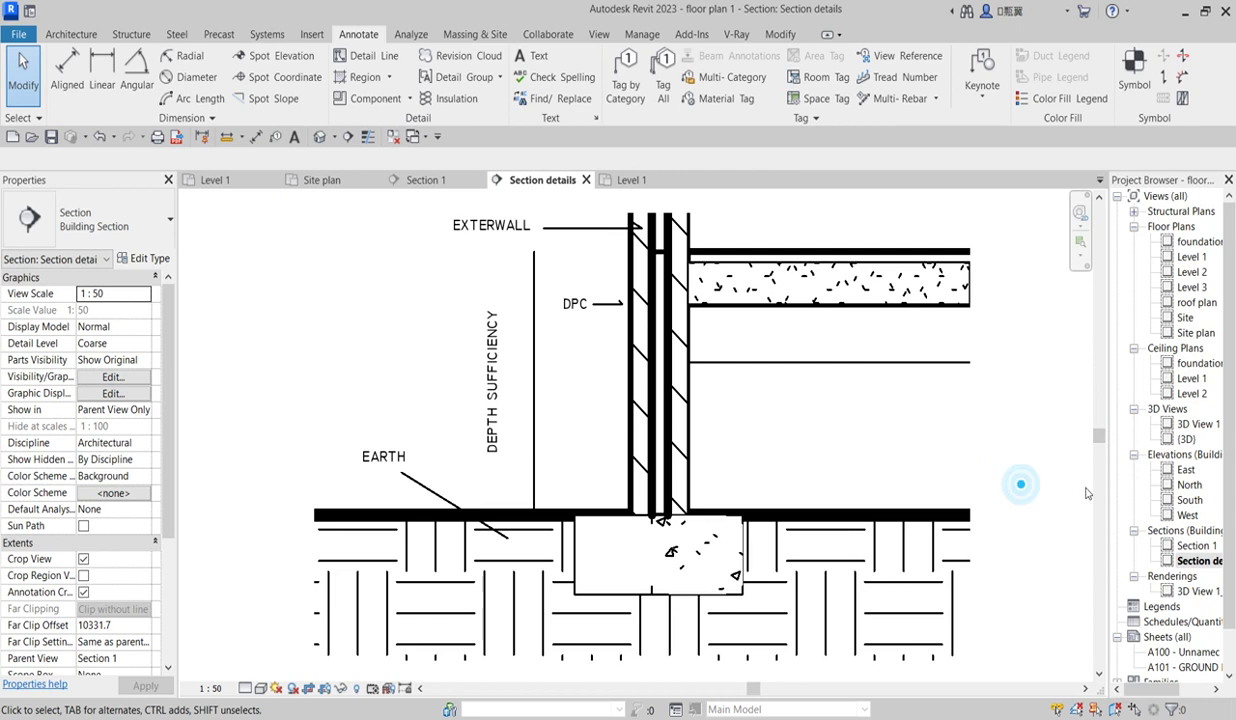
scroll(1037, 488, down, 3)
click(1010, 460)
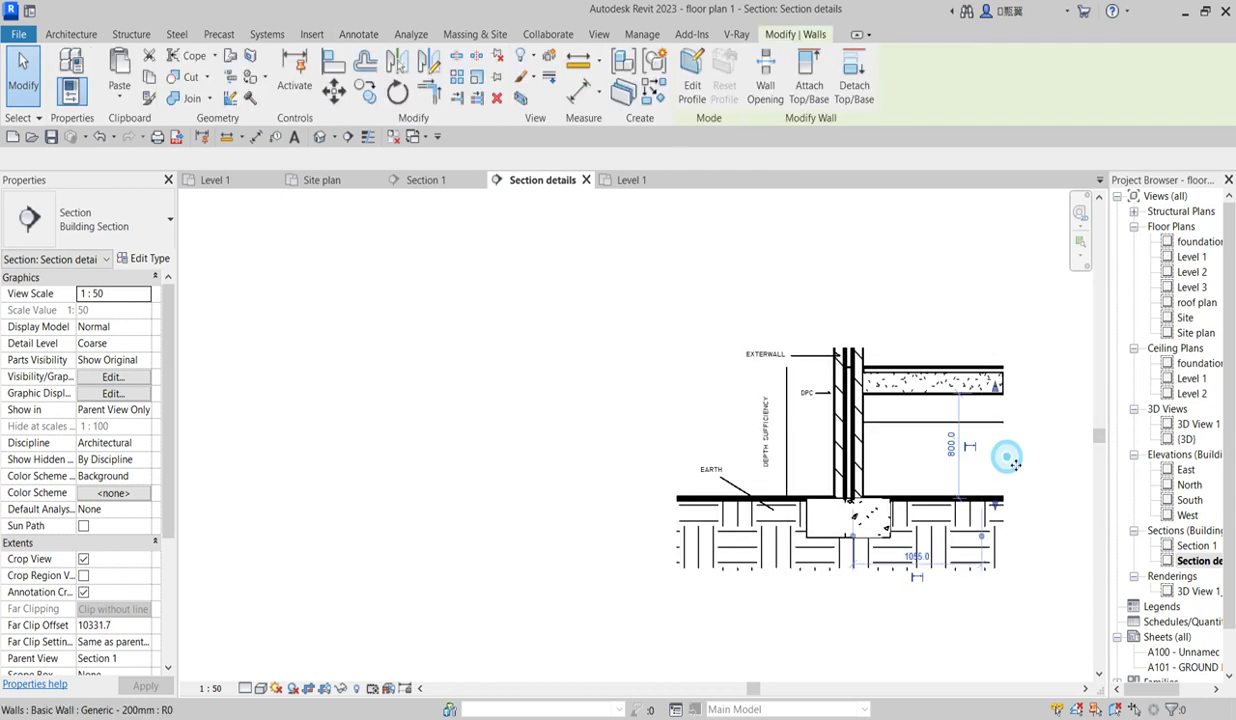
right_click(1010, 460)
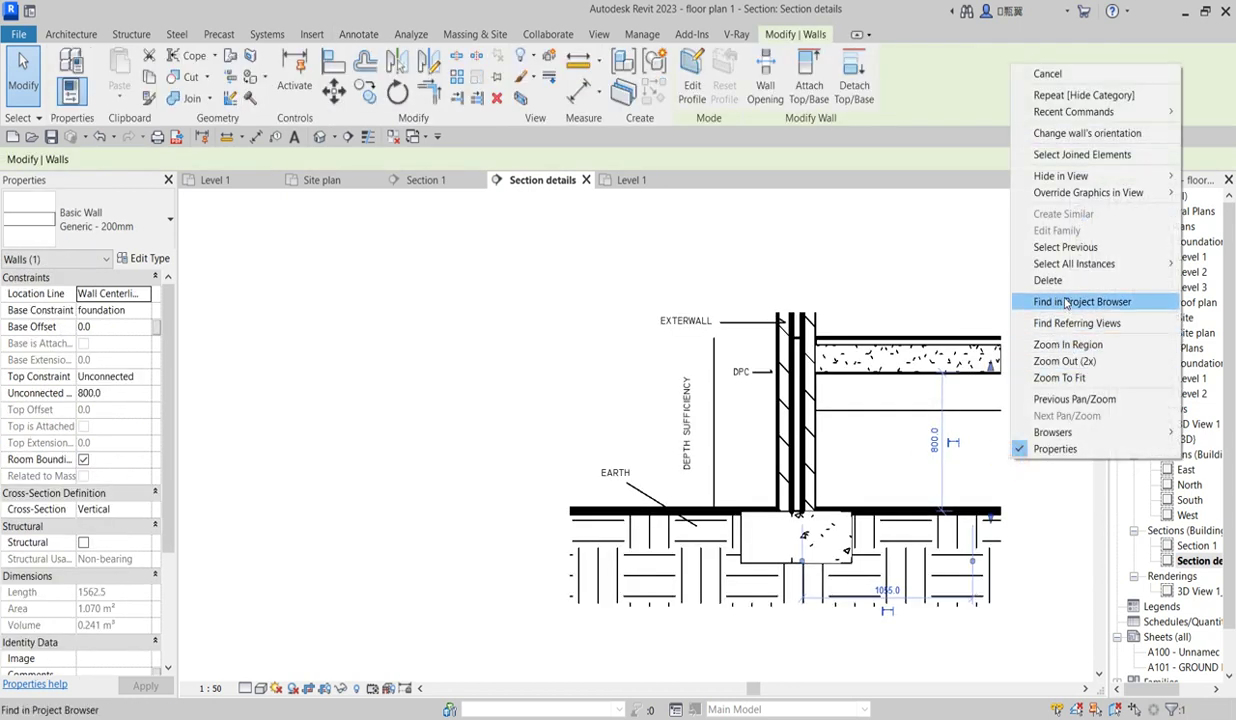
click(850, 212)
right_click(652, 397)
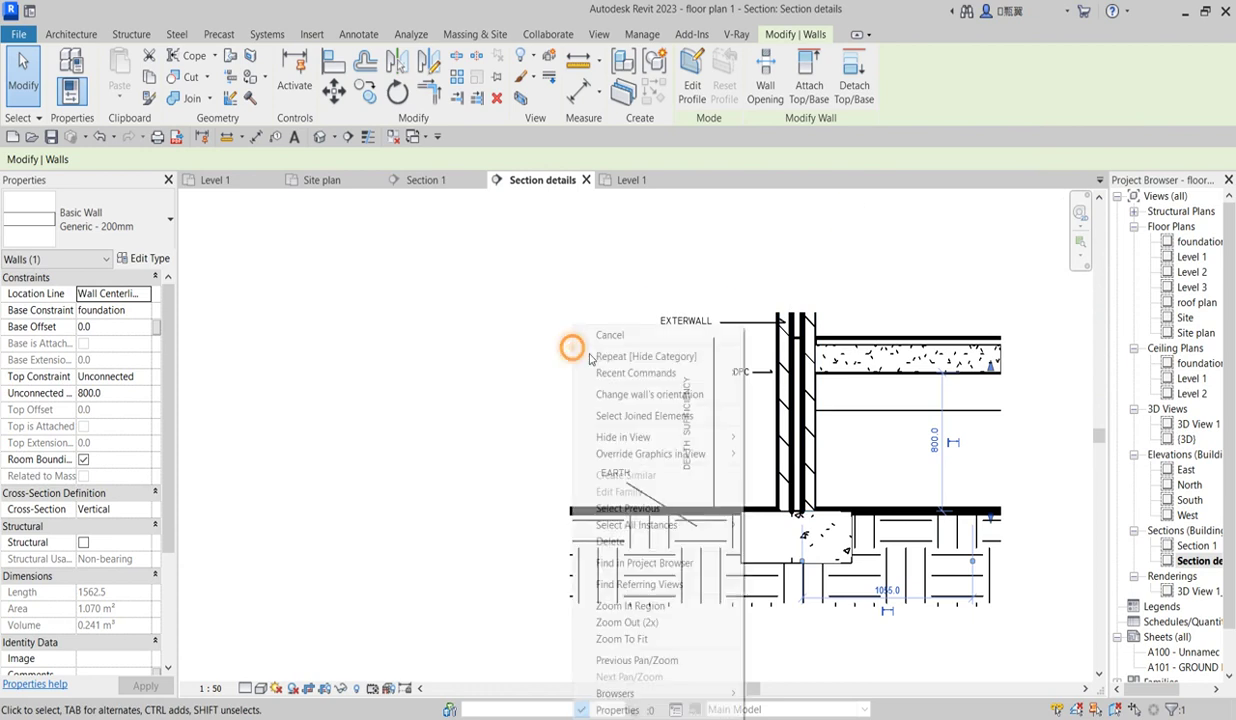
click(660, 638)
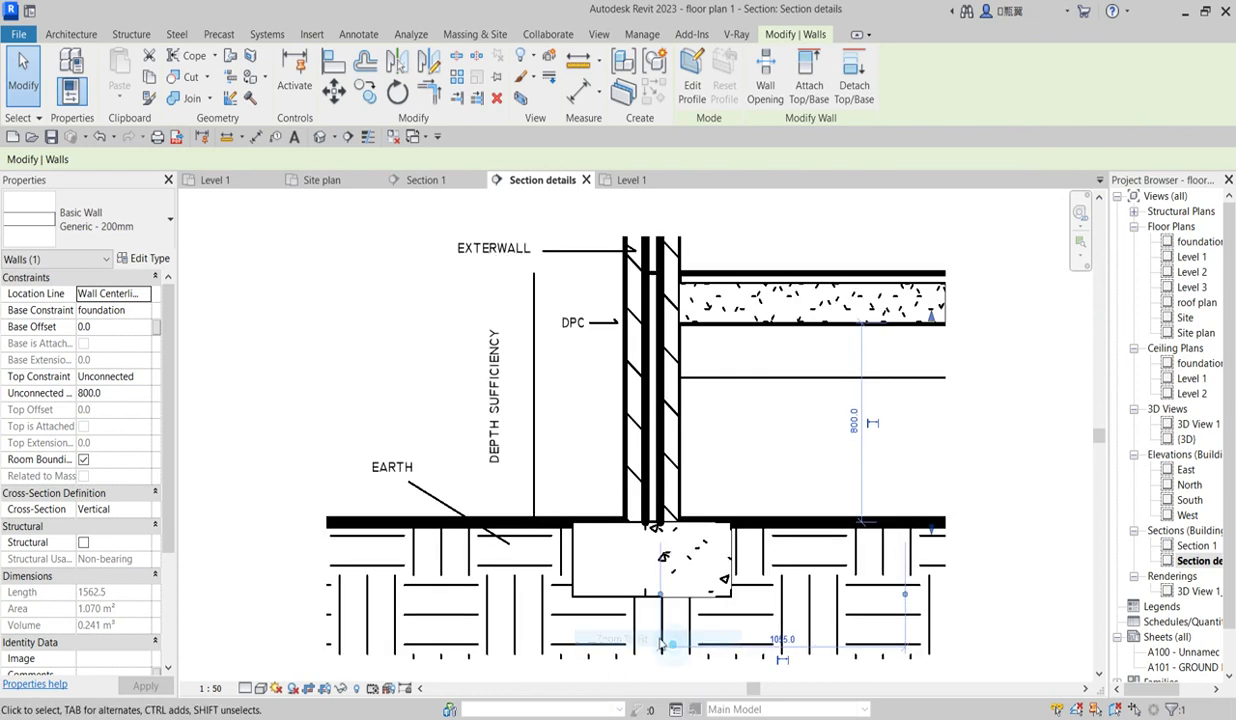
click(1012, 442)
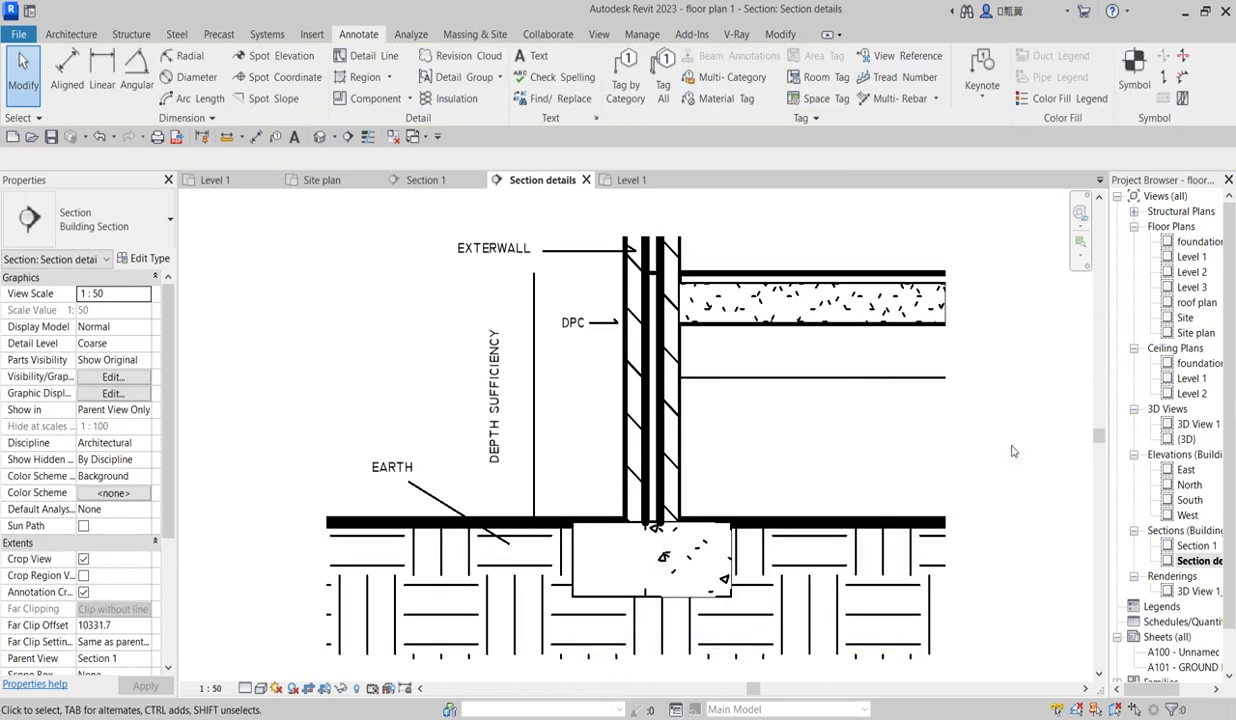